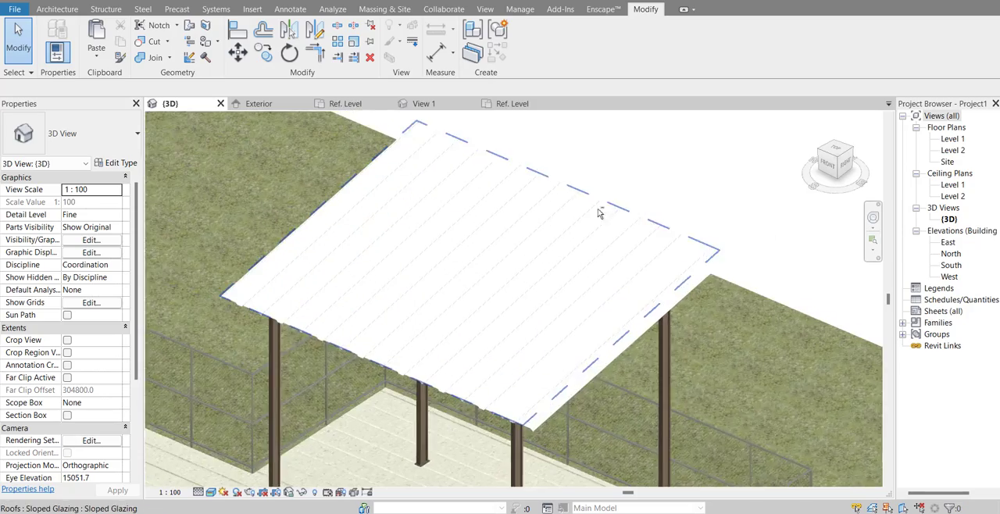
Step: Examine the finished steel canopy in 3D, including its corrugated roof, columns and surrounding railing
{"action": "middle_click_drag", "start_coordinate": [408, 439], "coordinate": [421, 447], "text": "shift"}
{"action": "scroll", "coordinate": [342, 441], "scroll_direction": "up", "scroll_amount": 2}
{"action": "scroll", "coordinate": [461, 351], "scroll_direction": "down", "scroll_amount": 3}
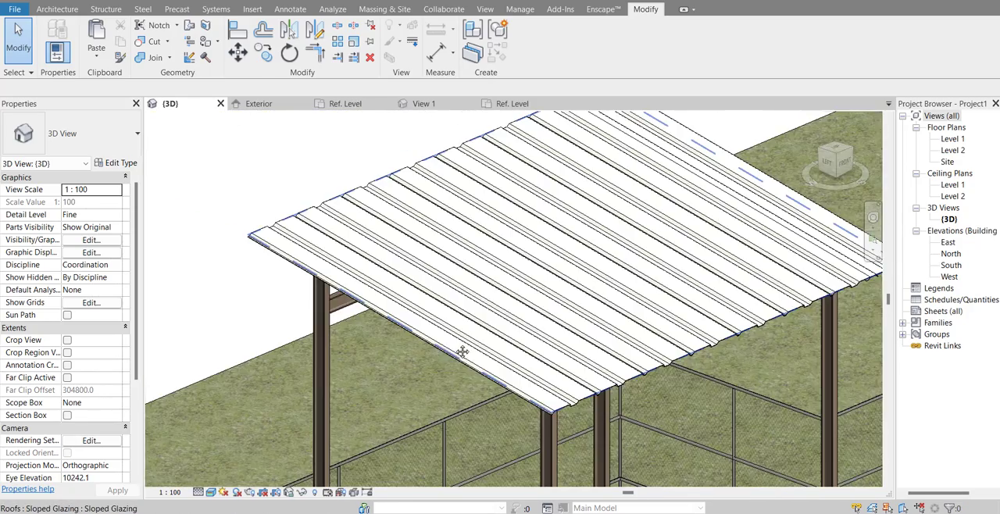
{"action": "middle_click_drag", "start_coordinate": [462, 350], "coordinate": [475, 397], "text": "shift"}
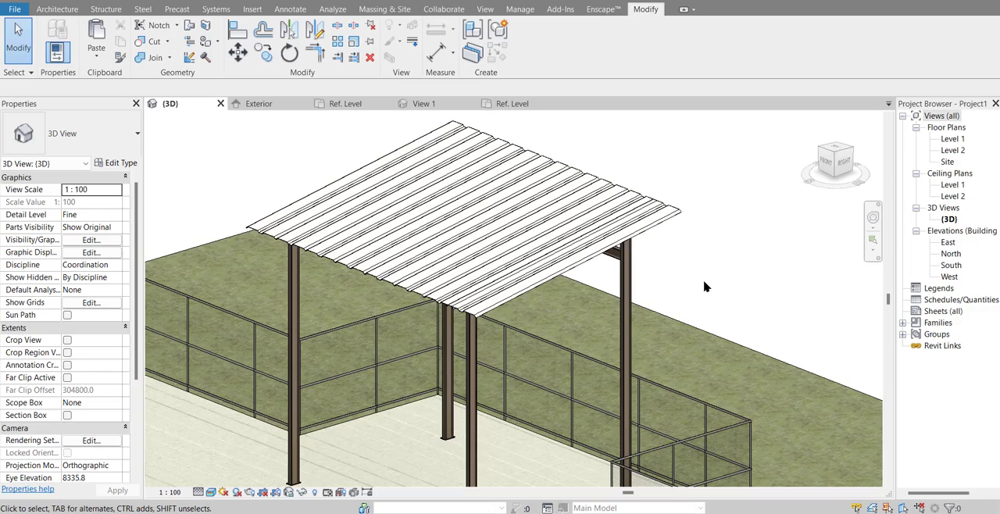
{"action": "scroll", "coordinate": [704, 286], "scroll_direction": "down", "scroll_amount": 1}
{"action": "middle_click_drag", "start_coordinate": [707, 286], "coordinate": [656, 161]}
{"action": "scroll", "coordinate": [728, 273], "scroll_direction": "up", "scroll_amount": 4}
{"action": "middle_click_drag", "start_coordinate": [700, 313], "coordinate": [810, 307], "text": "shift"}
{"action": "scroll", "coordinate": [810, 320], "scroll_direction": "up", "scroll_amount": 3}
{"action": "scroll", "coordinate": [824, 377], "scroll_direction": "up", "scroll_amount": 2}
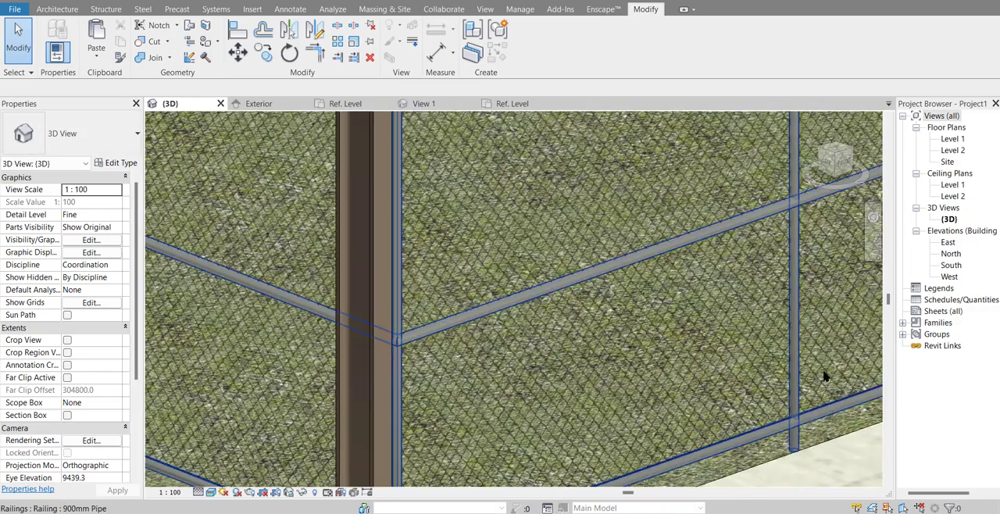
{"action": "scroll", "coordinate": [762, 373], "scroll_direction": "down", "scroll_amount": 5}
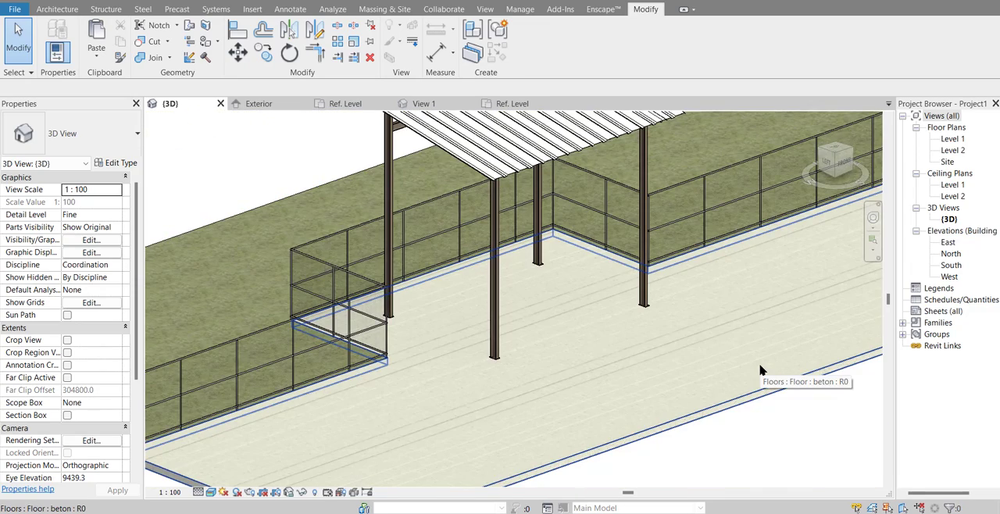
{"action": "scroll", "coordinate": [761, 372], "scroll_direction": "down", "scroll_amount": 3}
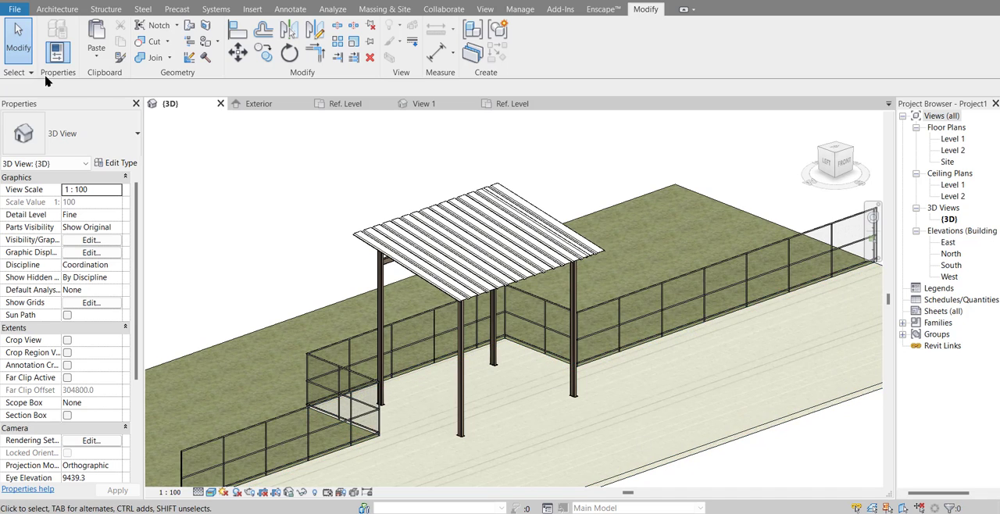
Step: Create a new project without a template, using the <None> option as the template file
{"action": "left_click", "coordinate": [14, 8]}
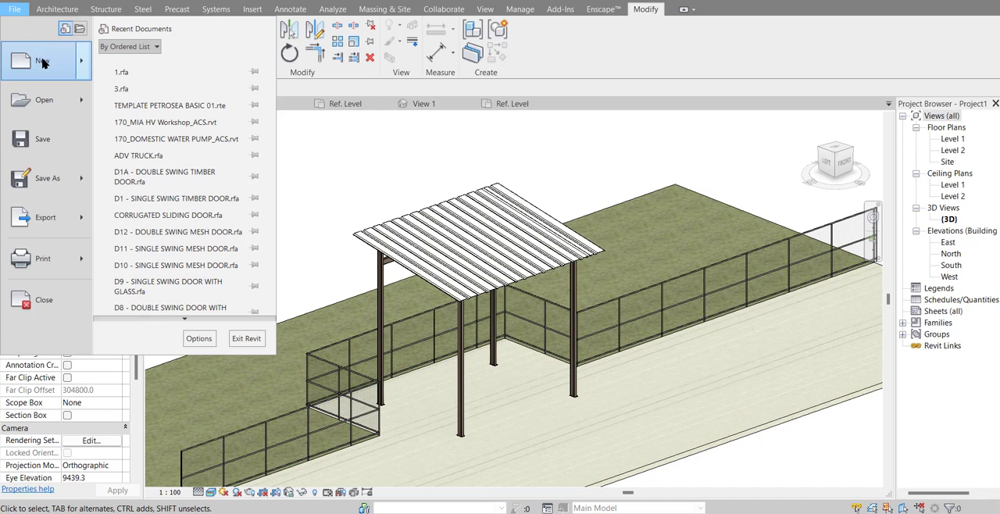
{"action": "left_click", "coordinate": [42, 63]}
{"action": "left_click", "coordinate": [503, 236]}
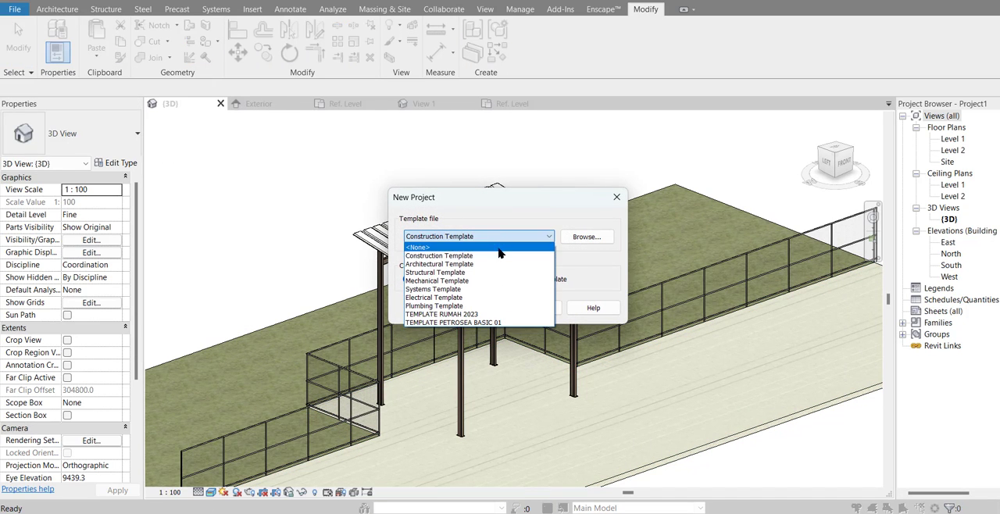
{"action": "left_click", "coordinate": [493, 248]}
{"action": "left_click", "coordinate": [477, 307]}
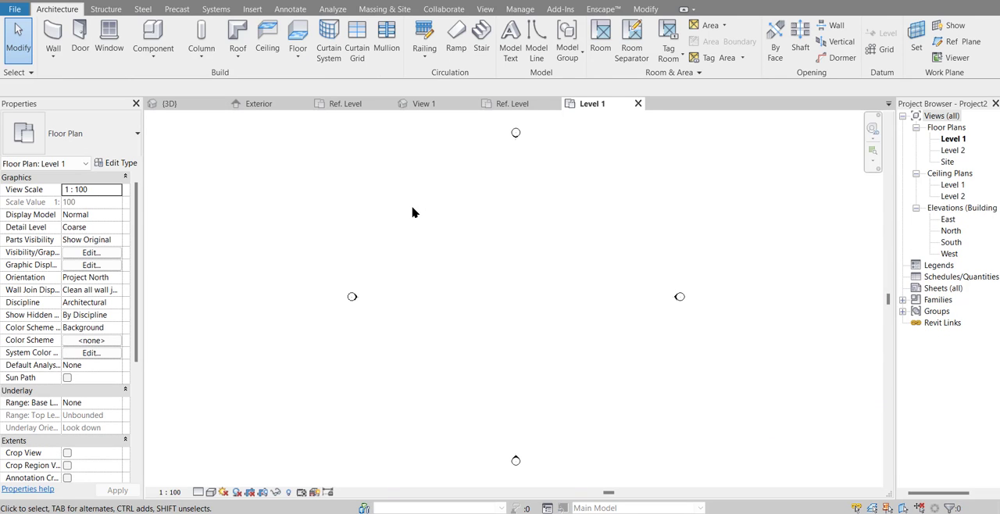
Step: Place a trial UC305x305x97 structural column on the Level 1 plan and delete it
{"action": "left_click", "coordinate": [201, 56]}
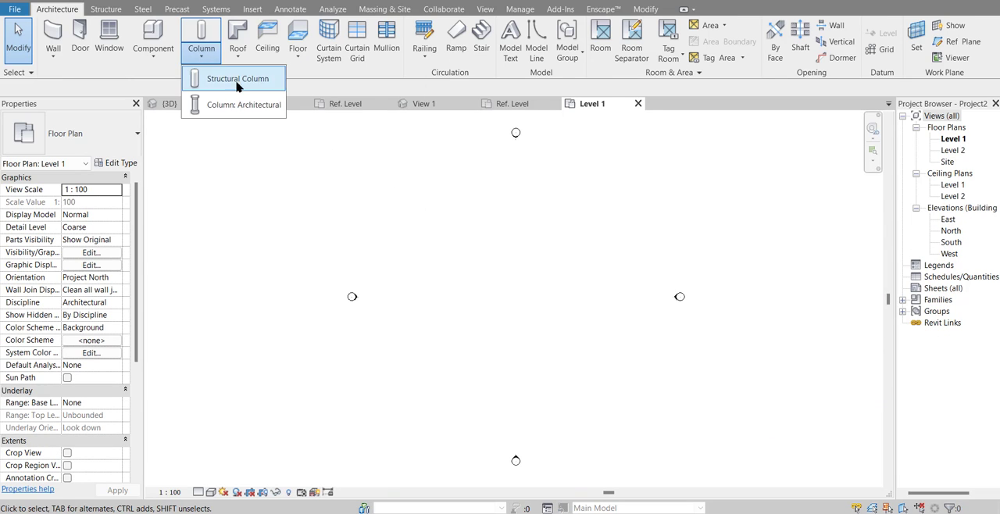
{"action": "left_click", "coordinate": [219, 76]}
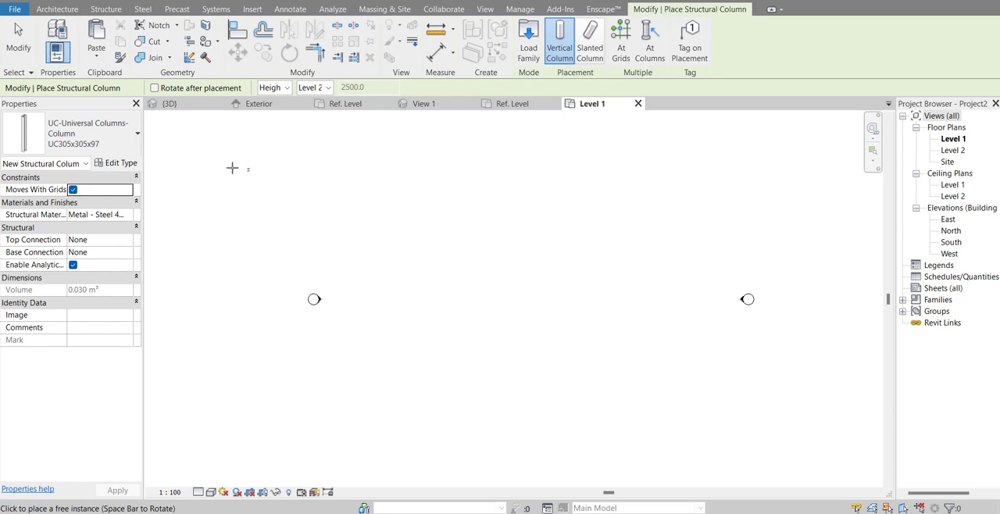
{"action": "left_click", "coordinate": [132, 149]}
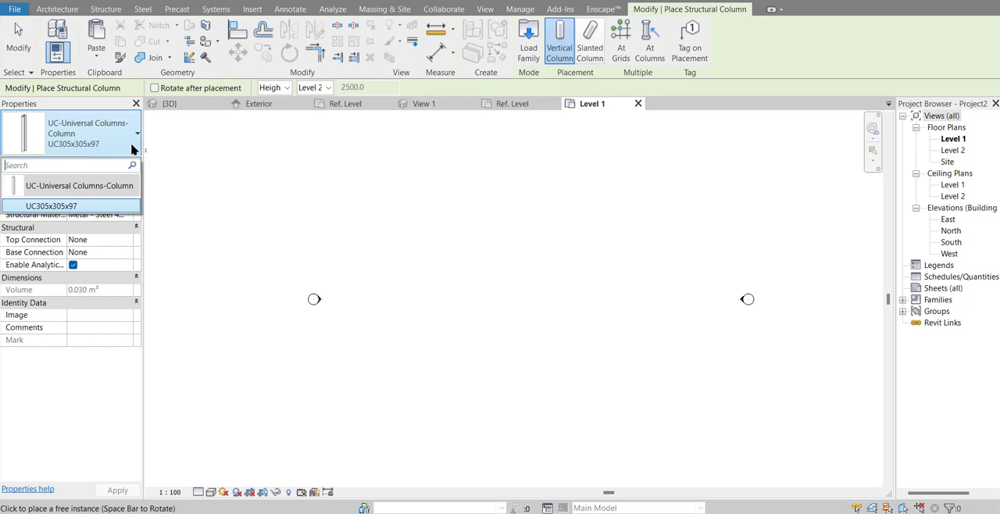
{"action": "left_click", "coordinate": [91, 207]}
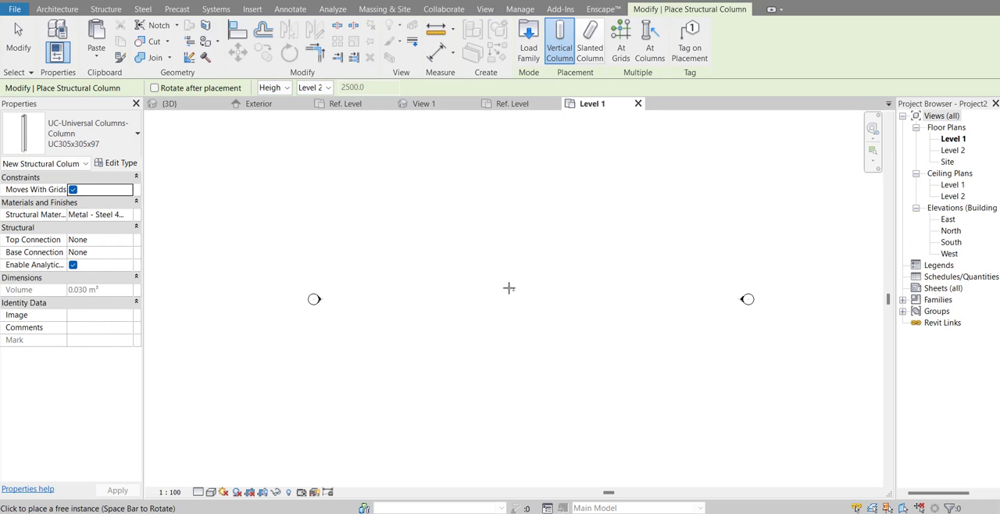
{"action": "scroll", "coordinate": [512, 287], "scroll_direction": "up", "scroll_amount": 5}
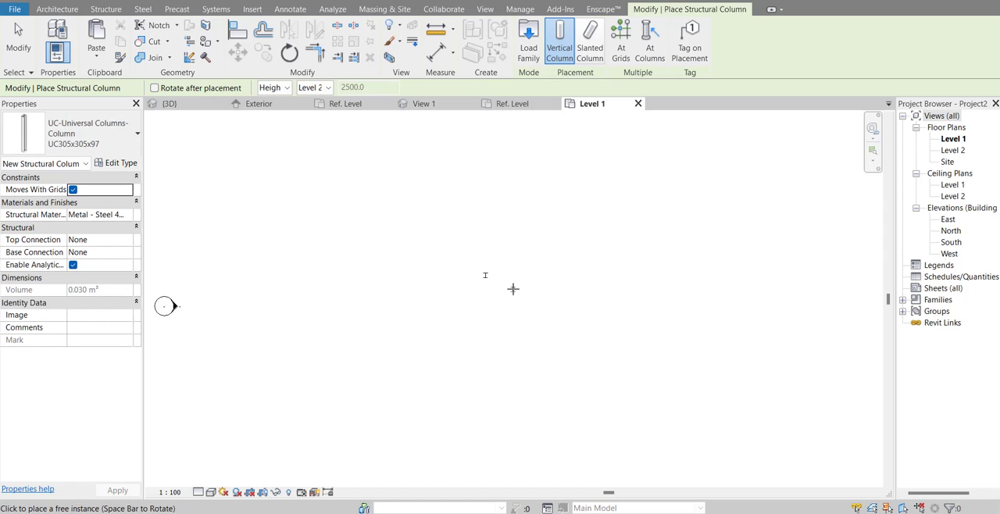
{"action": "scroll", "coordinate": [517, 254], "scroll_direction": "down", "scroll_amount": 3}
{"action": "middle_click_drag", "start_coordinate": [516, 254], "coordinate": [415, 250]}
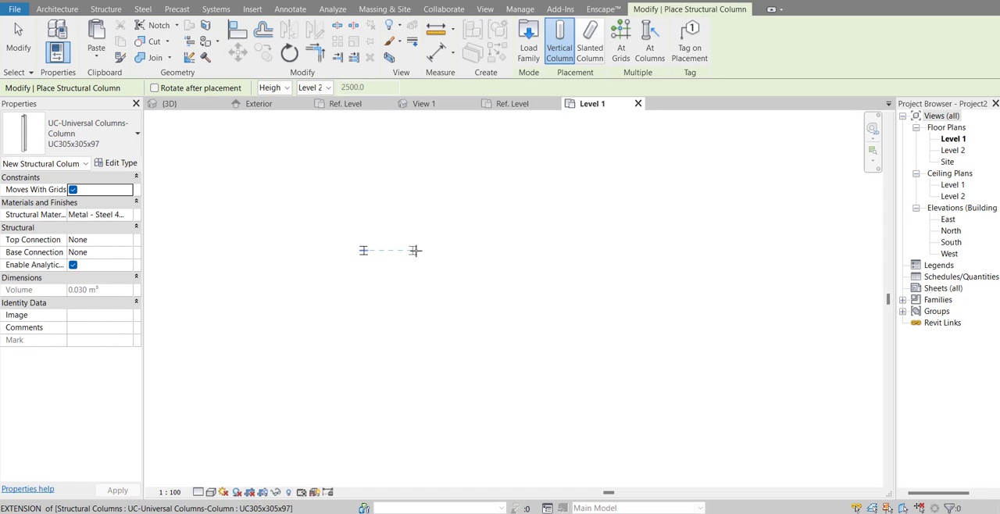
{"action": "key", "text": "Escape"}
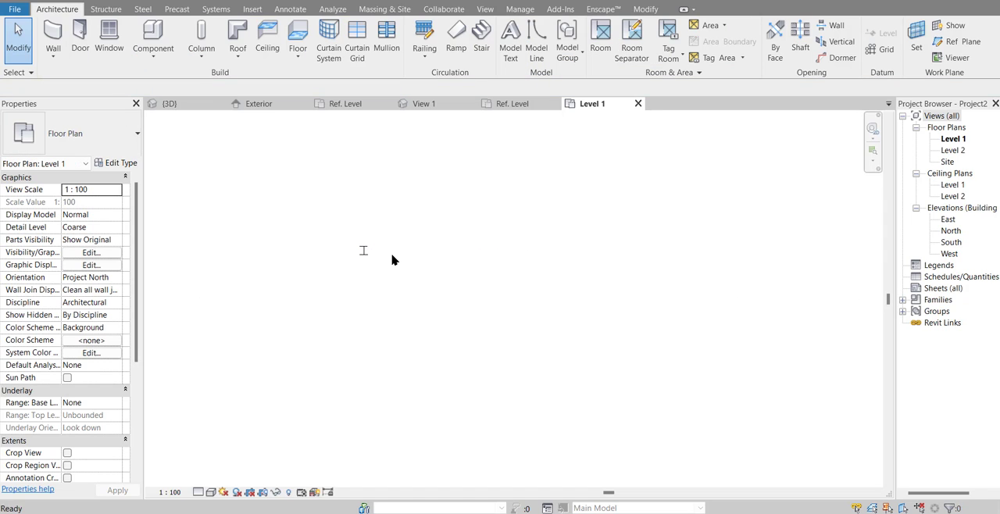
{"action": "left_click", "coordinate": [365, 252]}
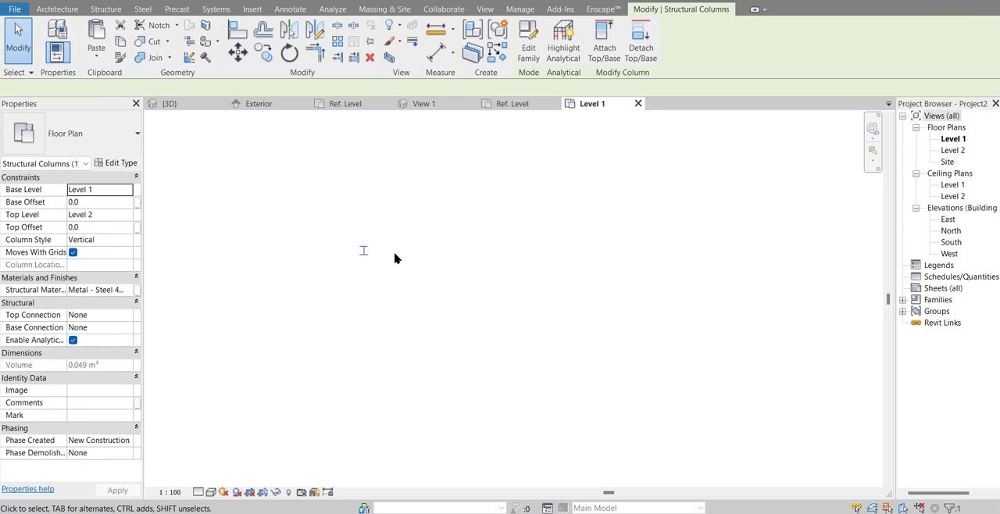
{"action": "key", "text": "Delete"}
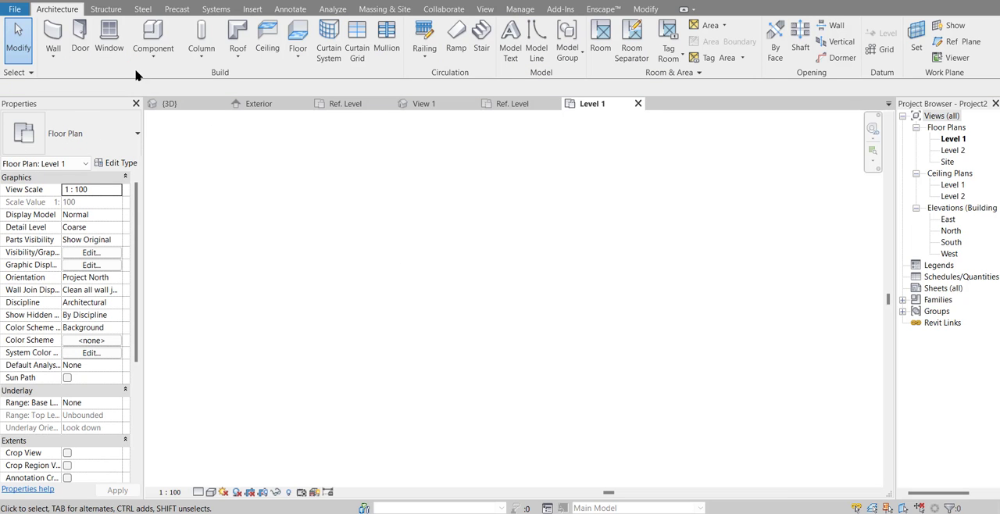
Step: Duplicate the UC305x305x97 structural column type under the name Tiang Kanopi
{"action": "left_click", "coordinate": [201, 35]}
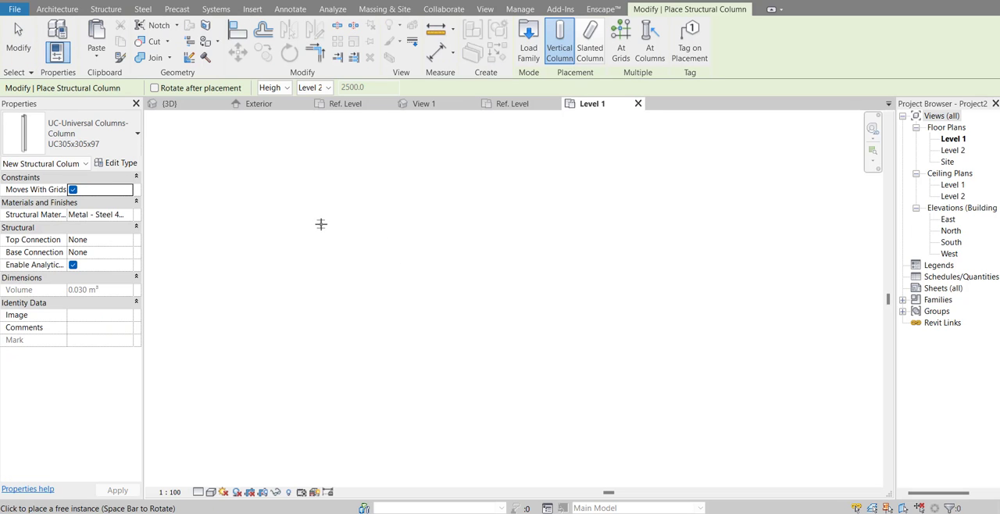
{"action": "left_click", "coordinate": [130, 166]}
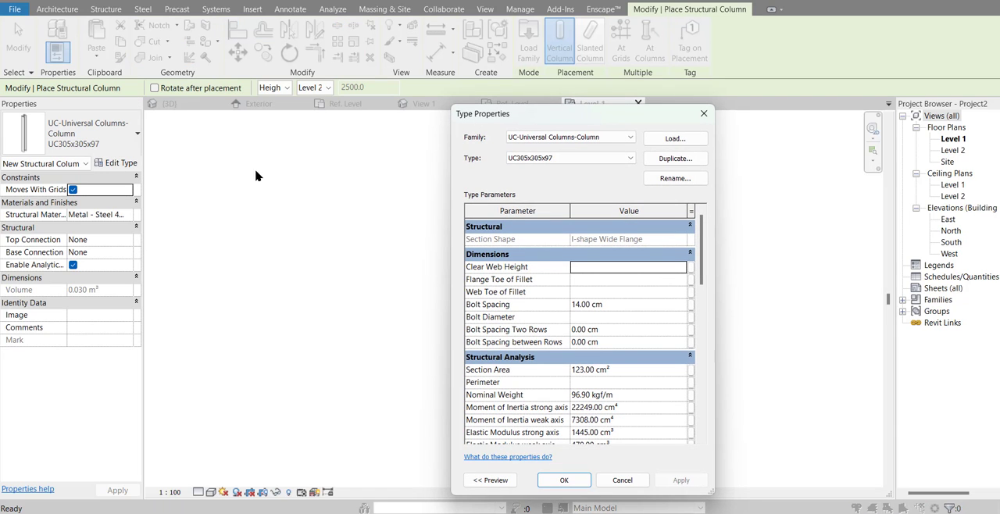
{"action": "left_click", "coordinate": [672, 159]}
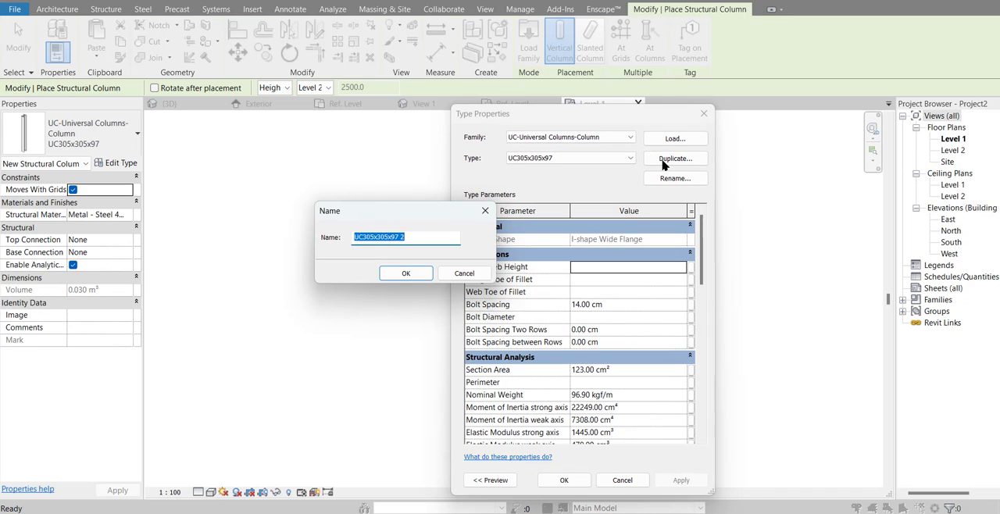
{"action": "type", "text": "Tiang Kanopi"}
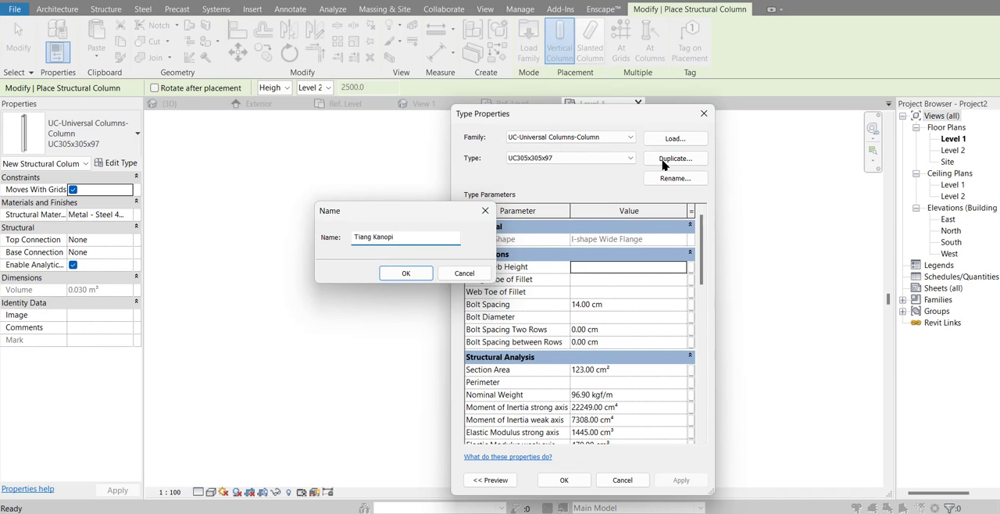
{"action": "key", "text": "Return"}
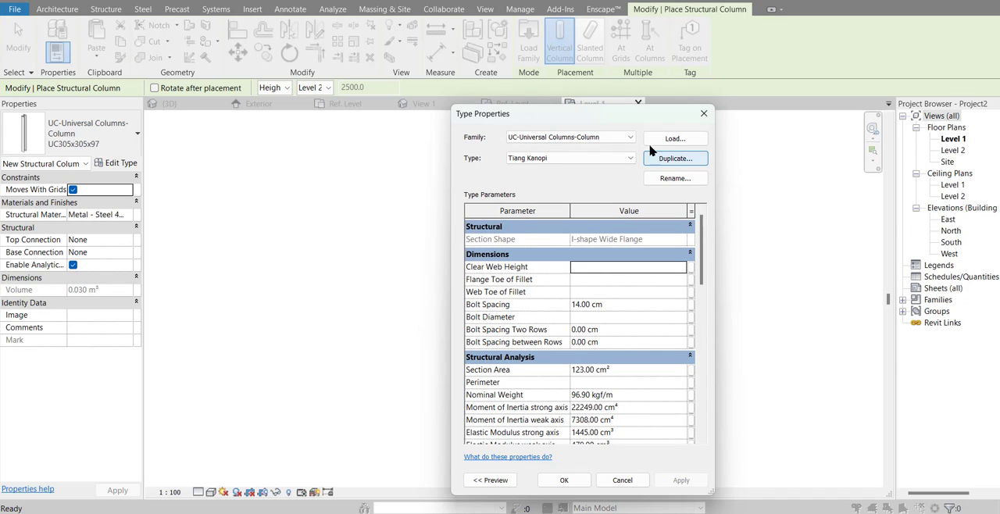
Step: Set the Tiang Kanopi type's section height to 15 cm and width to 7 cm and apply the type properties
{"action": "scroll", "coordinate": [653, 332], "scroll_direction": "down", "scroll_amount": 5}
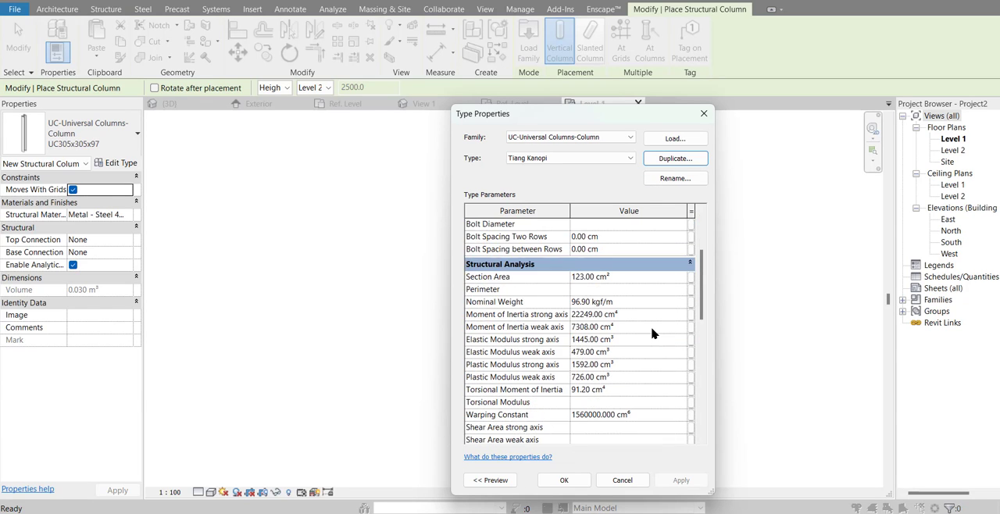
{"action": "scroll", "coordinate": [652, 334], "scroll_direction": "down", "scroll_amount": 2}
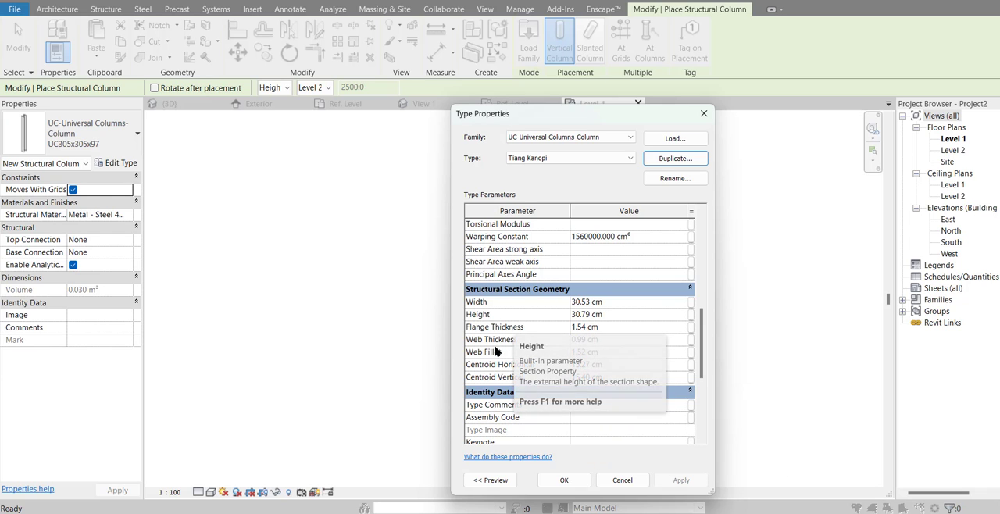
{"action": "left_click", "coordinate": [493, 480]}
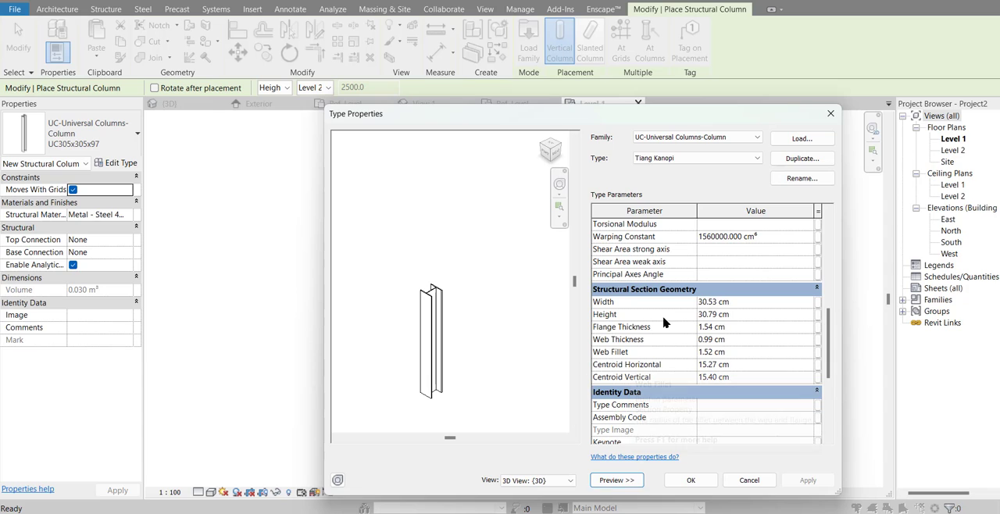
{"action": "left_click", "coordinate": [748, 303]}
{"action": "left_click", "coordinate": [752, 317]}
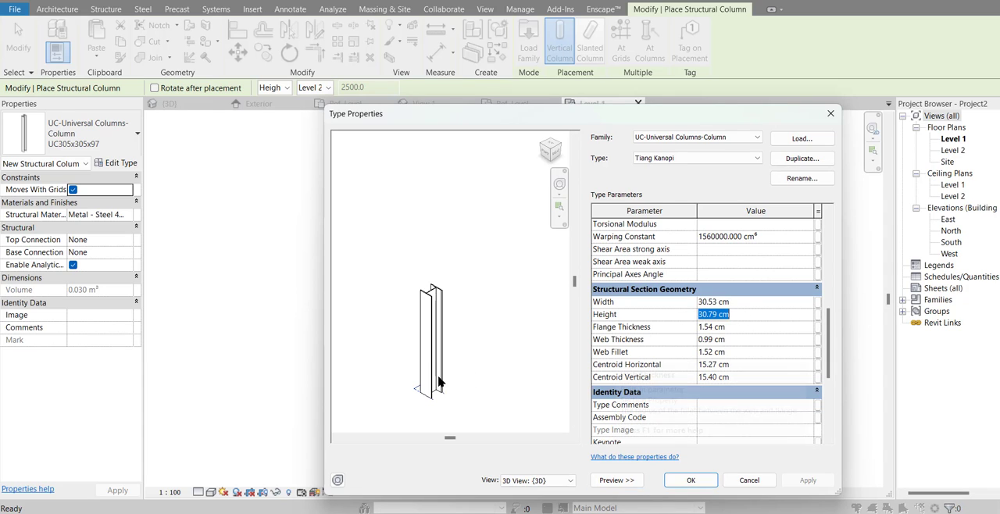
{"action": "middle_click_drag", "start_coordinate": [440, 375], "coordinate": [531, 424], "text": "shift"}
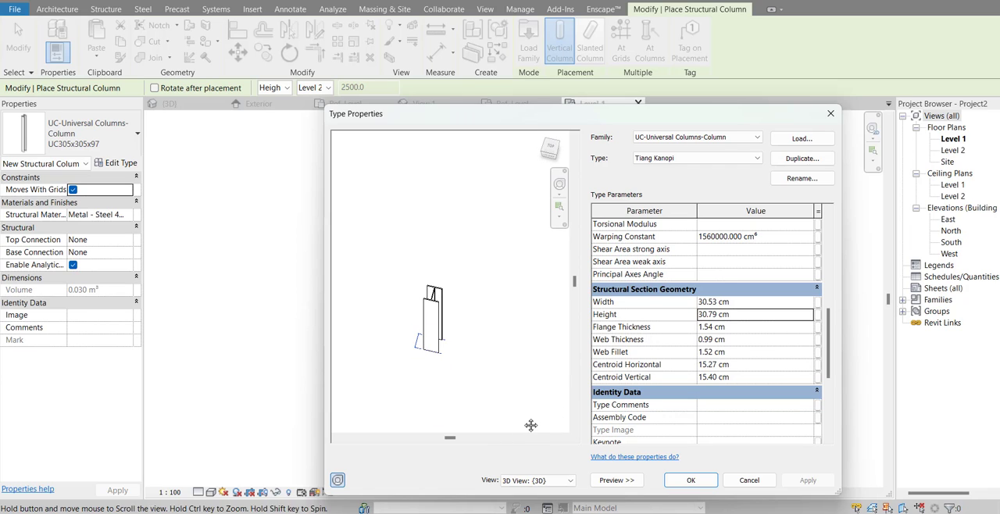
{"action": "left_click", "coordinate": [757, 320]}
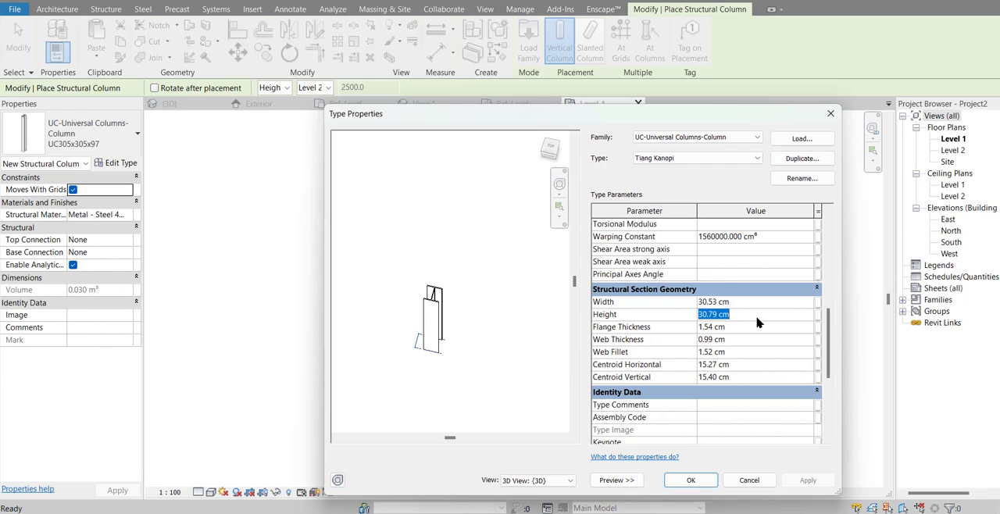
{"action": "type", "text": "15"}
{"action": "left_click", "coordinate": [740, 310]}
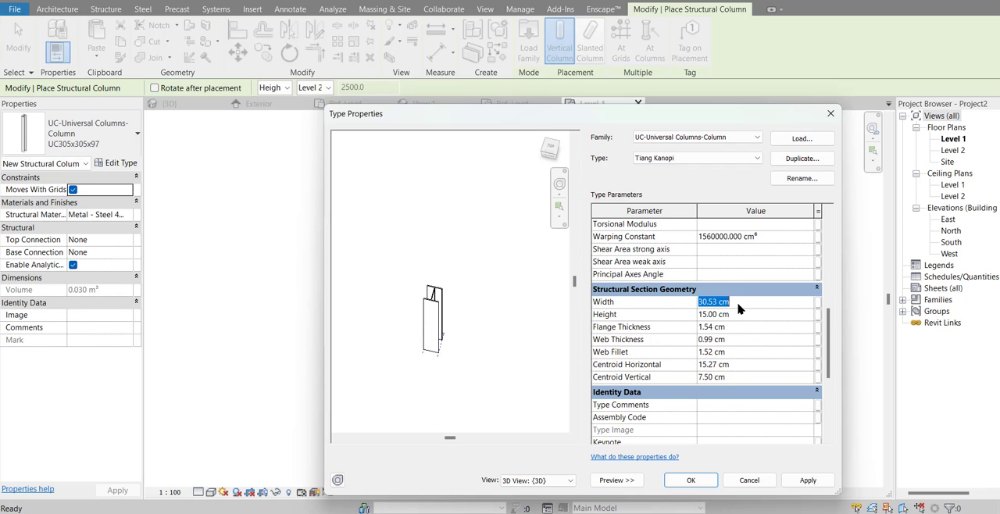
{"action": "type", "text": "7"}
{"action": "key", "text": "Return"}
{"action": "left_click", "coordinate": [692, 478]}
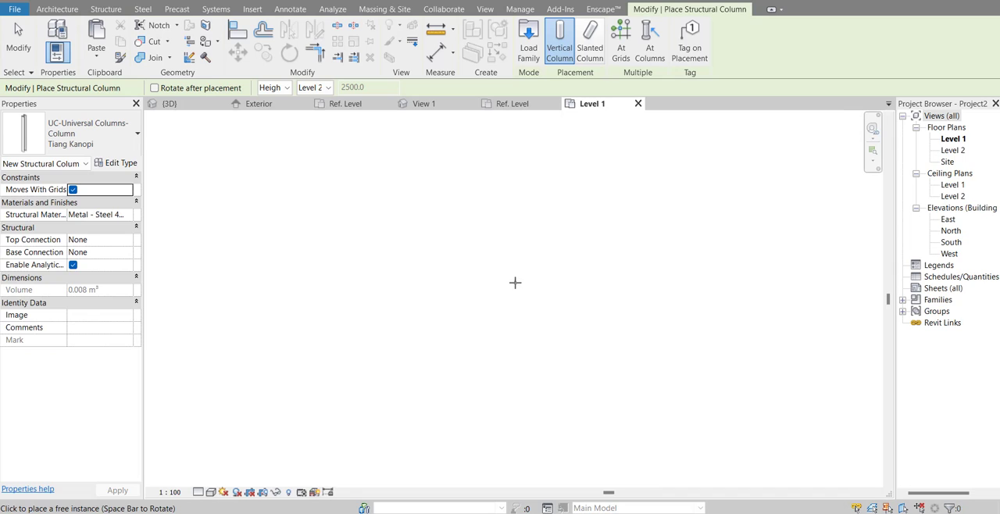
Step: Place one vertical Tiang Kanopi column, up to Level 2, in the empty Level 1 plan
{"action": "scroll", "coordinate": [515, 283], "scroll_direction": "down", "scroll_amount": 3}
{"action": "middle_click_drag", "start_coordinate": [513, 304], "coordinate": [494, 345]}
{"action": "scroll", "coordinate": [454, 322], "scroll_direction": "up", "scroll_amount": 4}
{"action": "key", "text": "Escape"}
{"action": "key", "text": "Escape"}
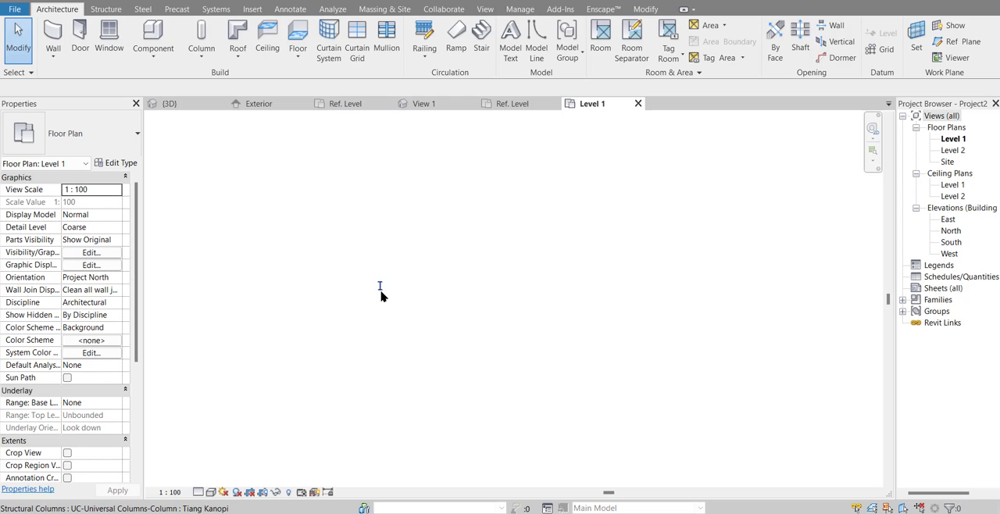
Step: Copy the Tiang Kanopi column 3000 mm horizontally to its right
{"action": "left_click", "coordinate": [380, 286]}
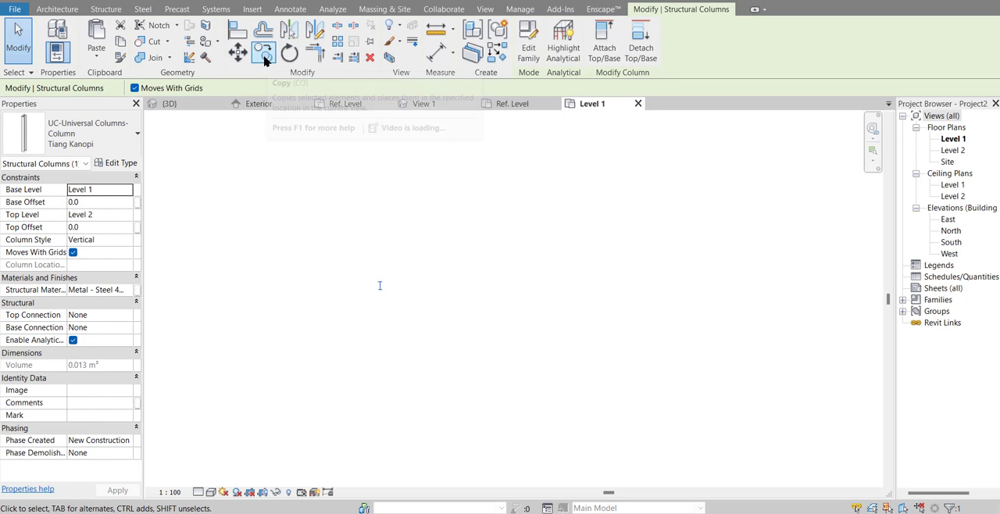
{"action": "left_click", "coordinate": [265, 61]}
{"action": "left_click", "coordinate": [385, 264]}
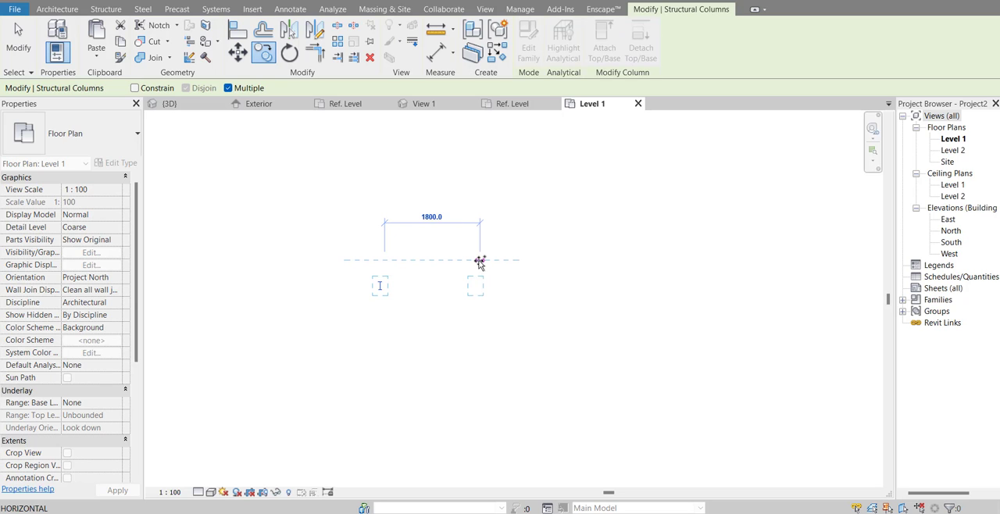
{"action": "type", "text": "3000"}
{"action": "key", "text": "Return"}
{"action": "key", "text": "Escape"}
{"action": "key", "text": "Escape"}
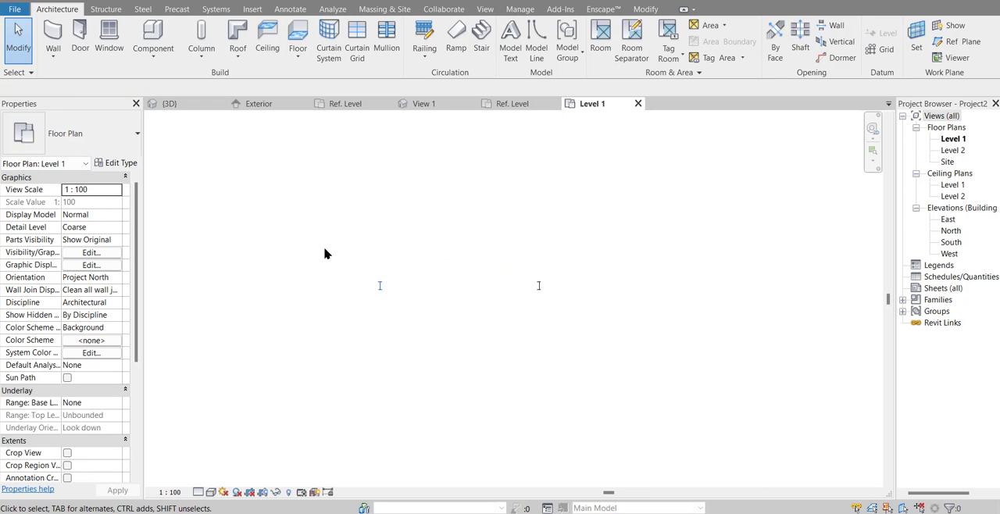
Step: Copy both Tiang Kanopi columns together 2000 mm straight down in the Level 1 plan to form a second row
{"action": "left_click_drag", "start_coordinate": [316, 253], "coordinate": [623, 364]}
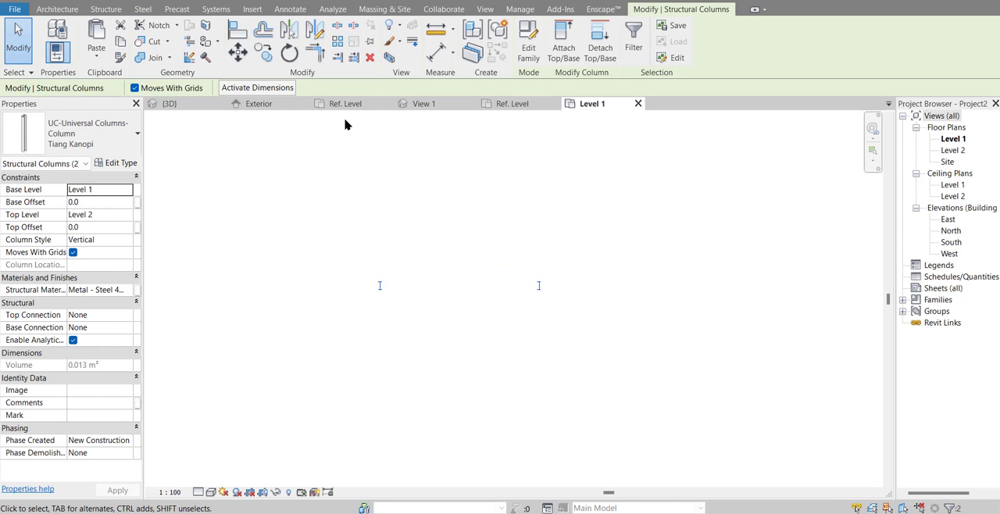
{"action": "left_click", "coordinate": [264, 52]}
{"action": "left_click", "coordinate": [579, 282]}
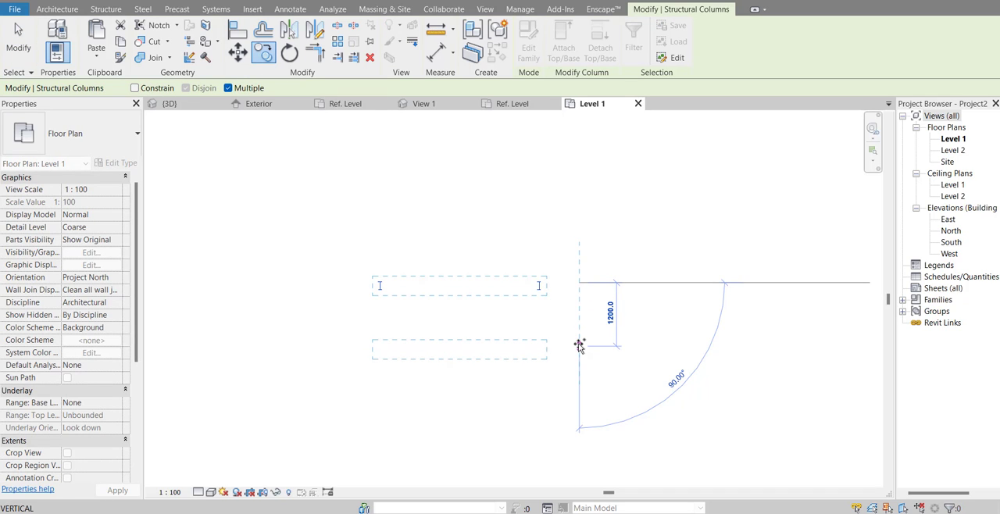
{"action": "type", "text": "2"}
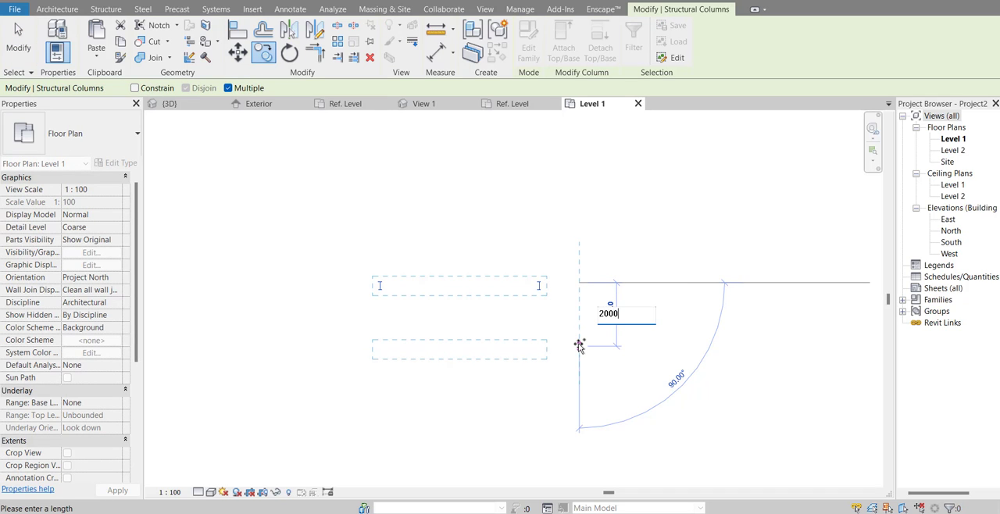
{"action": "type", "text": "000"}
{"action": "key", "text": "Return"}
{"action": "key", "text": "Escape"}
{"action": "key", "text": "Escape"}
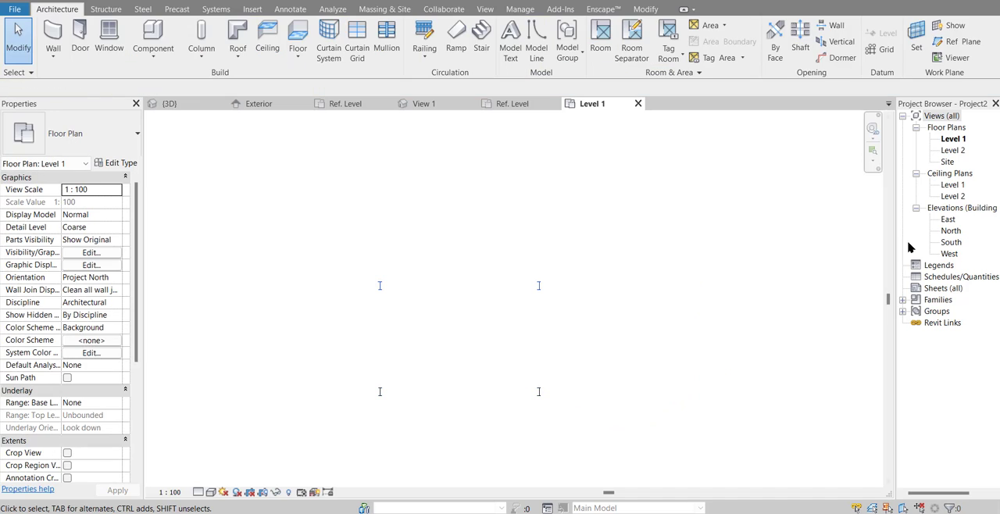
Step: View the columns in 3D, and display the Level 2 floor plan at the Fine detail level
{"action": "left_click", "coordinate": [247, 4]}
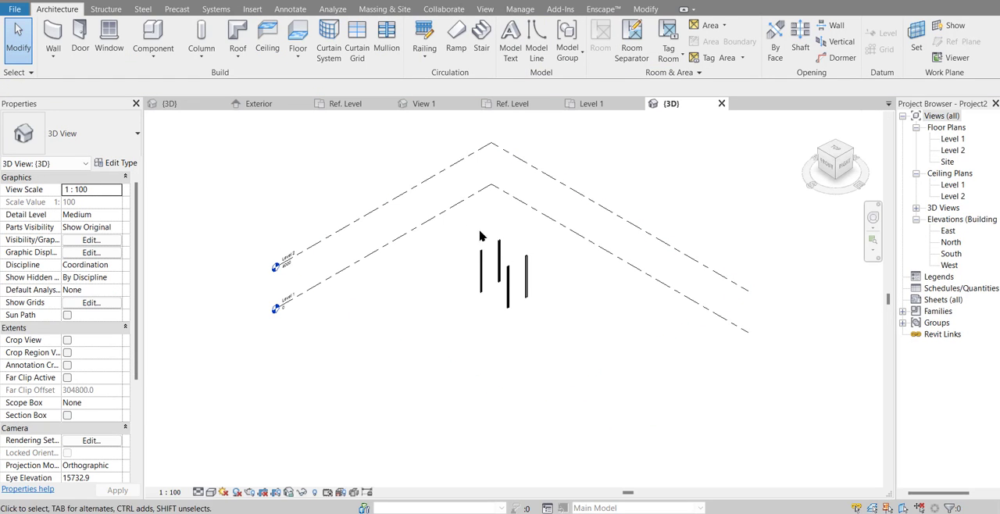
{"action": "middle_click_drag", "start_coordinate": [633, 330], "coordinate": [478, 373], "text": "shift"}
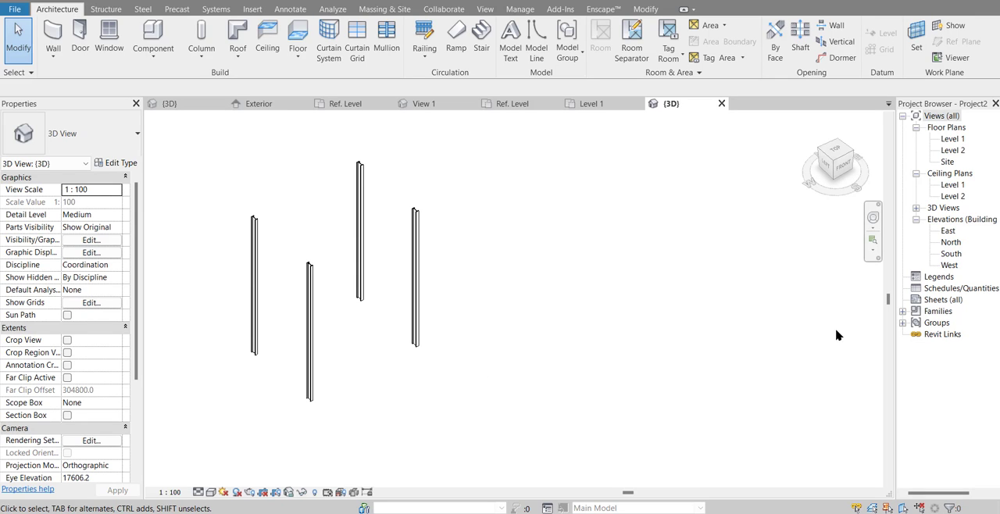
{"action": "double_click", "coordinate": [953, 150]}
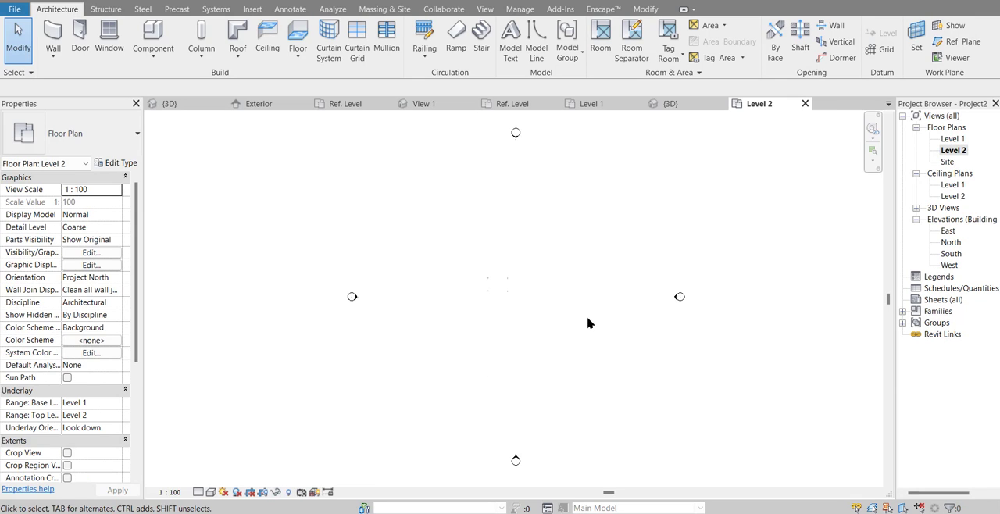
{"action": "scroll", "coordinate": [533, 273], "scroll_direction": "up", "scroll_amount": 5}
{"action": "scroll", "coordinate": [368, 279], "scroll_direction": "up", "scroll_amount": 2}
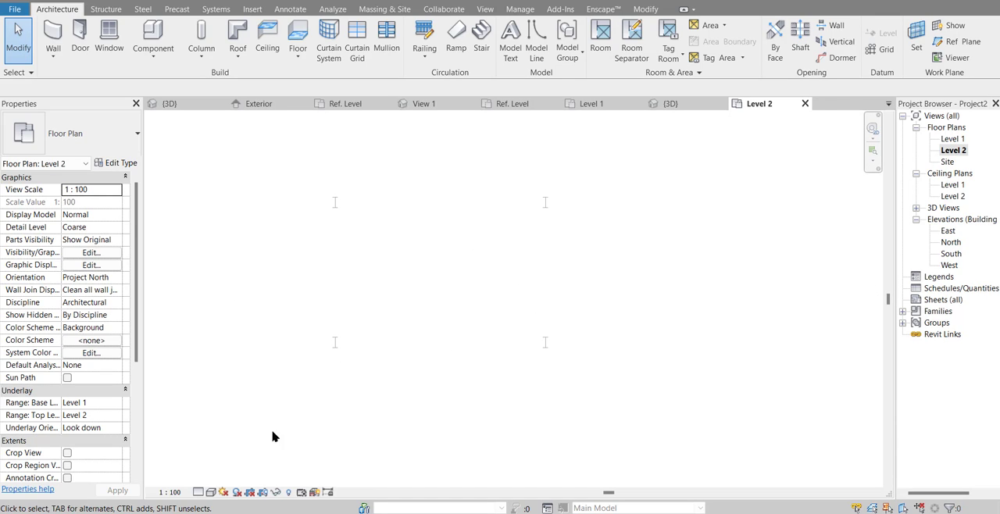
{"action": "left_click", "coordinate": [198, 492]}
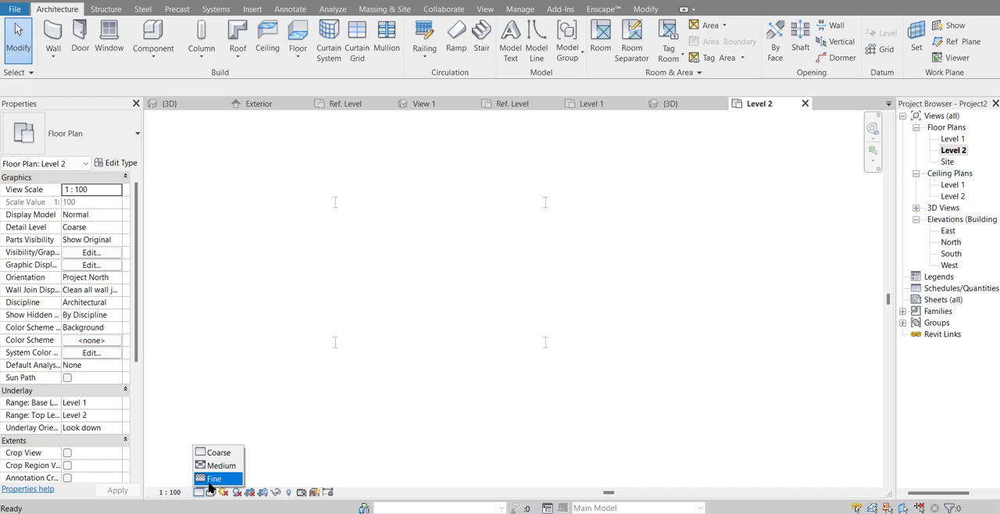
{"action": "left_click", "coordinate": [212, 479]}
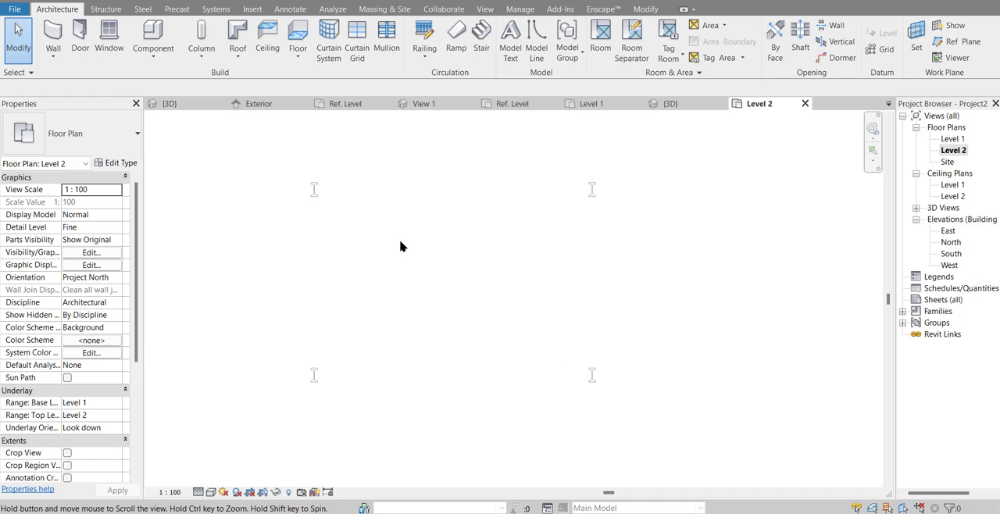
{"action": "scroll", "coordinate": [405, 247], "scroll_direction": "up", "scroll_amount": 2}
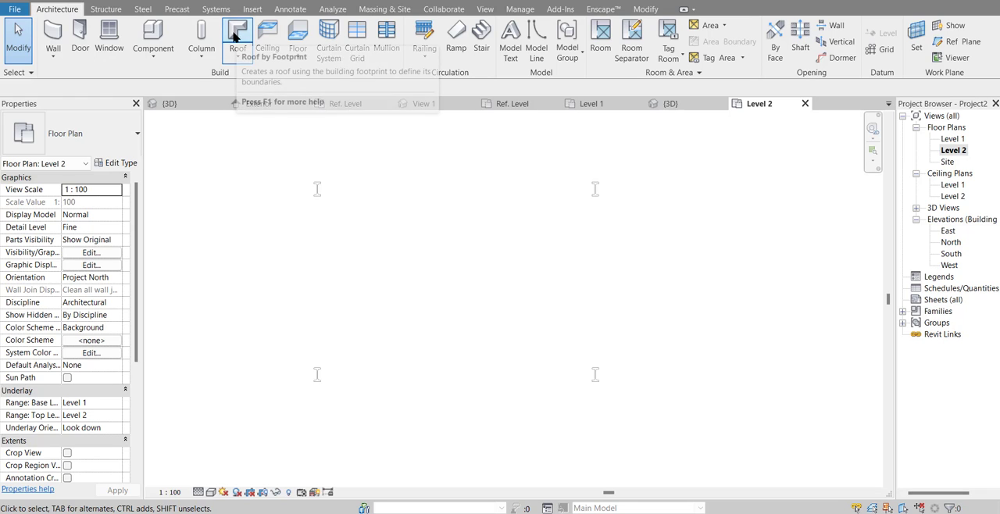
Step: Start a roof by footprint on Level 2 and sketch a rectangular boundary offset 500 mm outside the four corner columns
{"action": "left_click", "coordinate": [238, 54]}
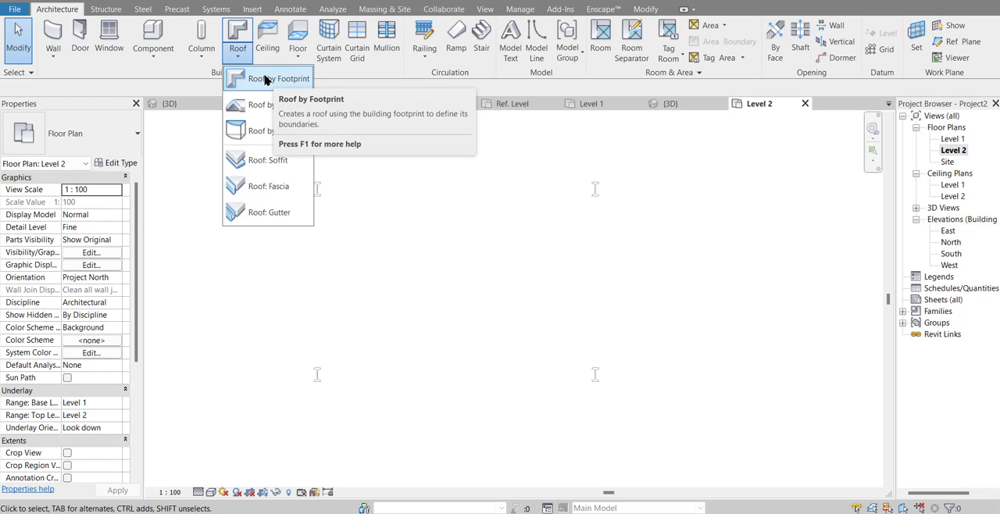
{"action": "left_click", "coordinate": [268, 79]}
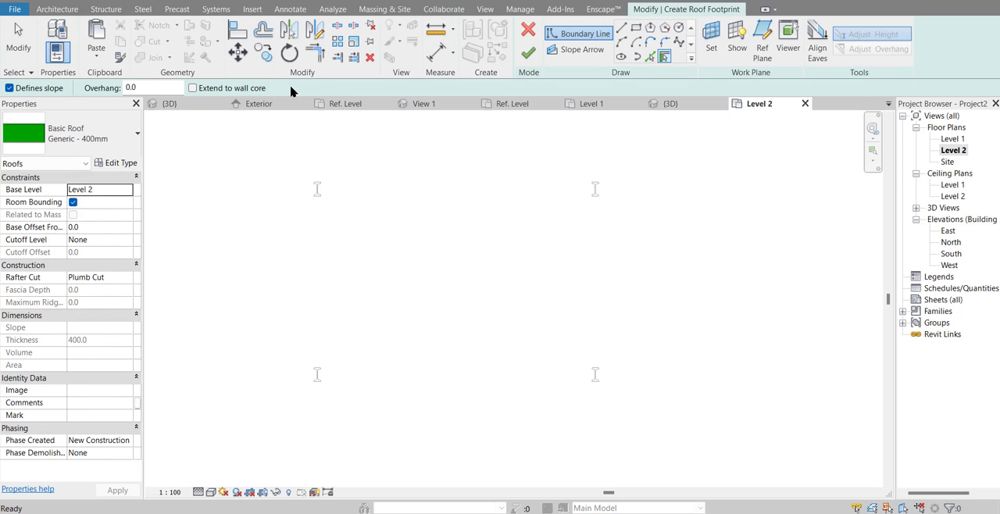
{"action": "left_click", "coordinate": [637, 27]}
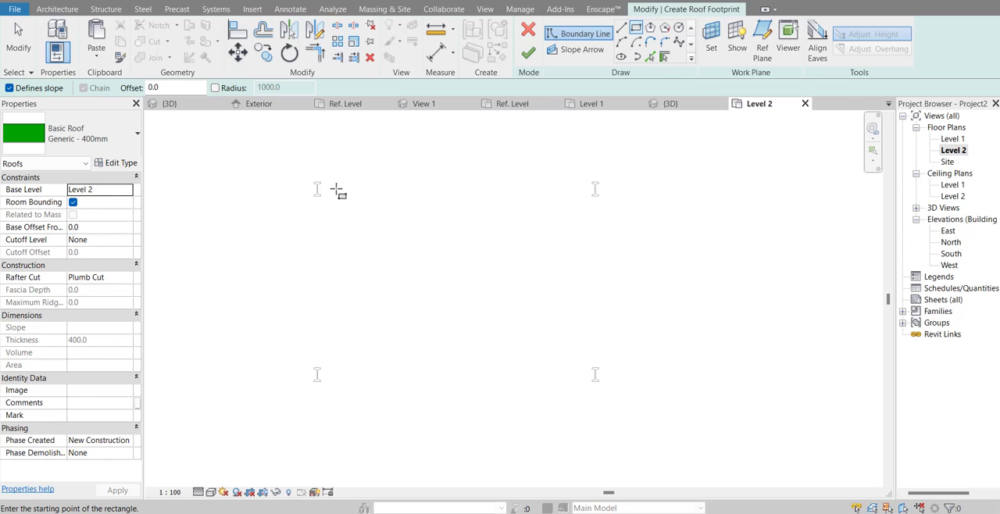
{"action": "double_click", "coordinate": [177, 89]}
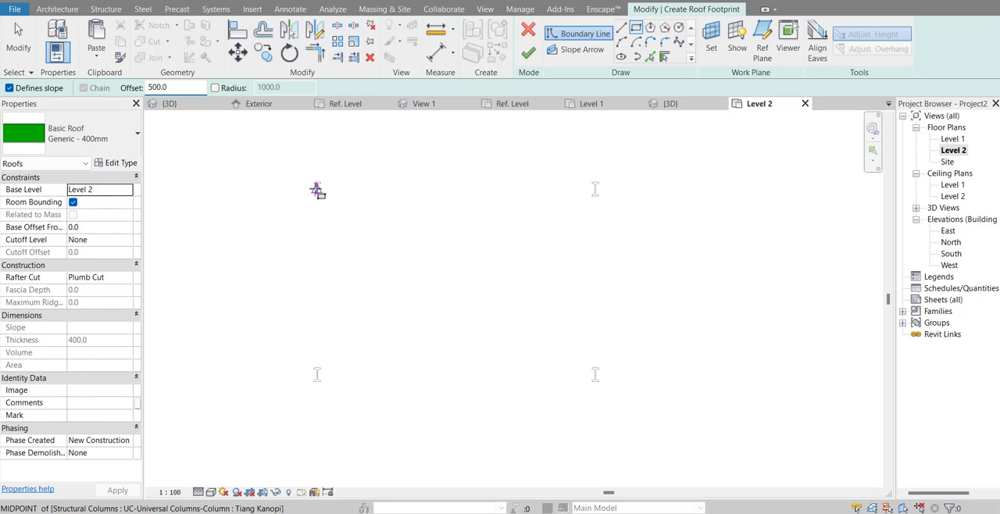
{"action": "left_click", "coordinate": [317, 190]}
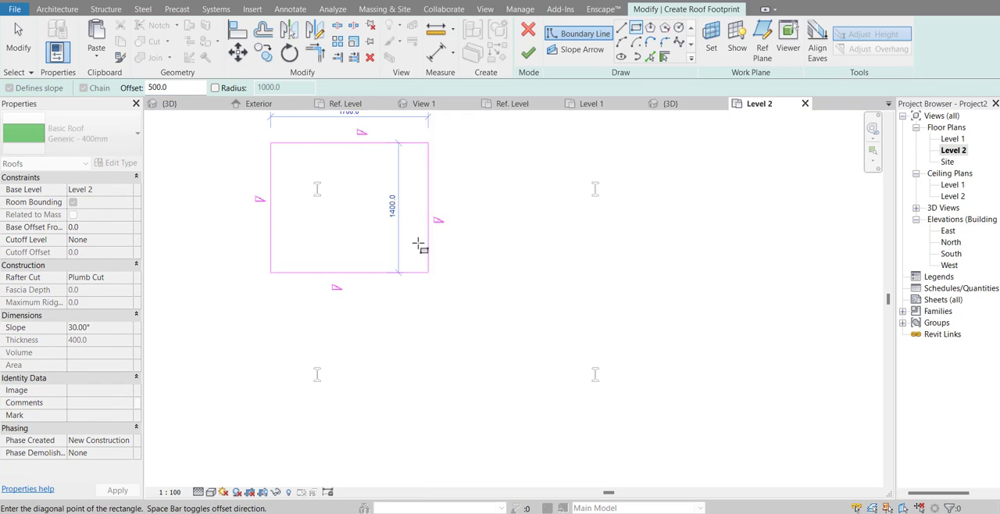
{"action": "scroll", "coordinate": [594, 373], "scroll_direction": "up", "scroll_amount": 2}
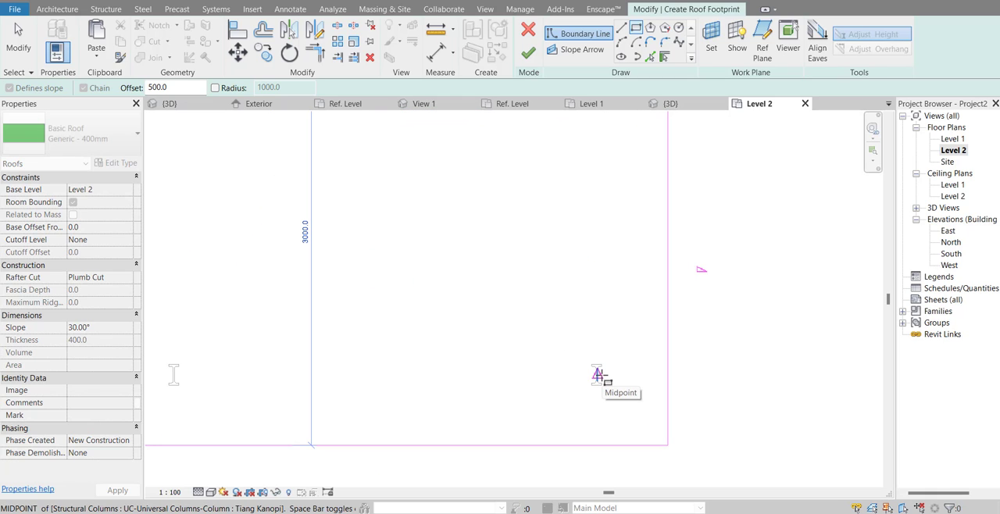
{"action": "left_click", "coordinate": [598, 375]}
{"action": "scroll", "coordinate": [622, 377], "scroll_direction": "down", "scroll_amount": 2}
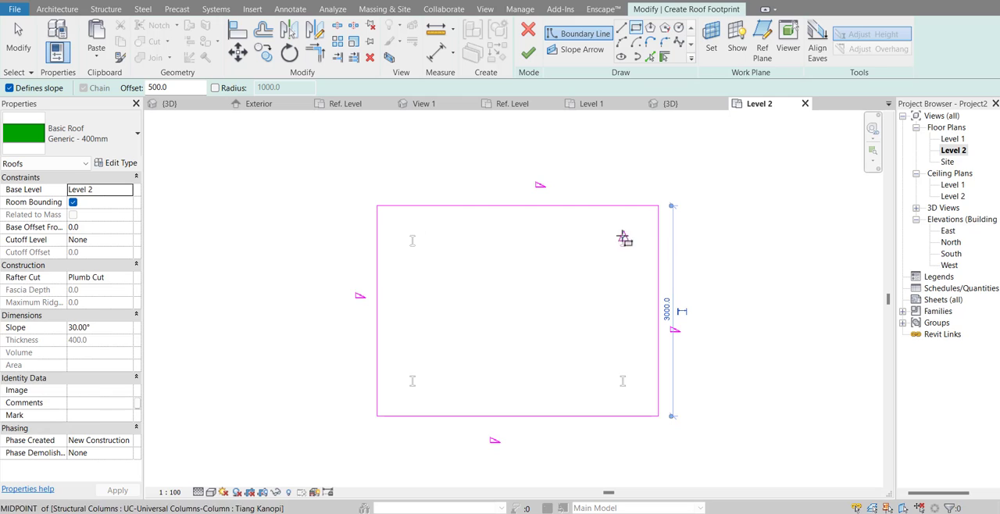
{"action": "key", "text": "Escape"}
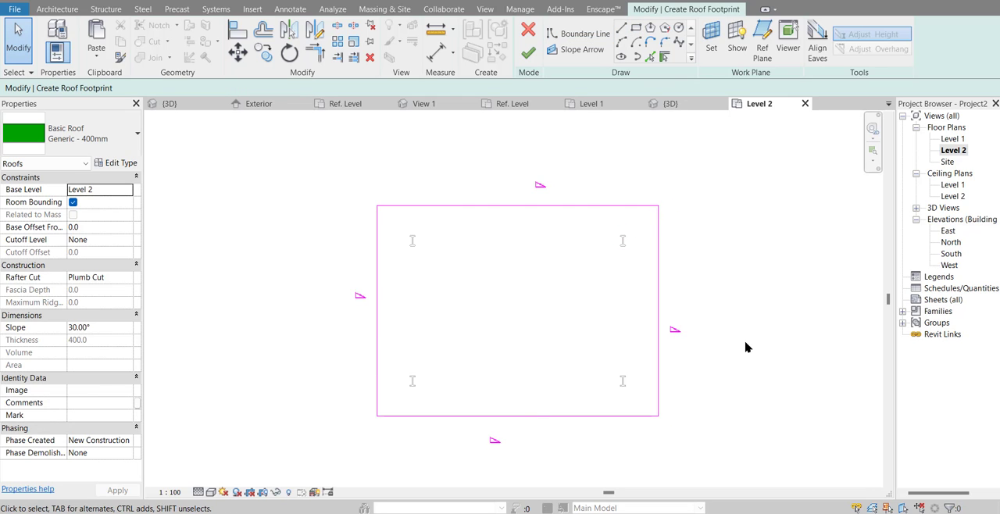
Step: Remove the slope definition from the upper and two side edges of the roof footprint, keeping only the lower edge slope-defining
{"action": "mouse_move", "coordinate": [746, 347]}
{"action": "left_mouse_down"}
{"action": "mouse_move", "coordinate": [509, 286]}
{"action": "mouse_move", "coordinate": [274, 161]}
{"action": "mouse_move", "coordinate": [271, 169]}
{"action": "left_mouse_up"}
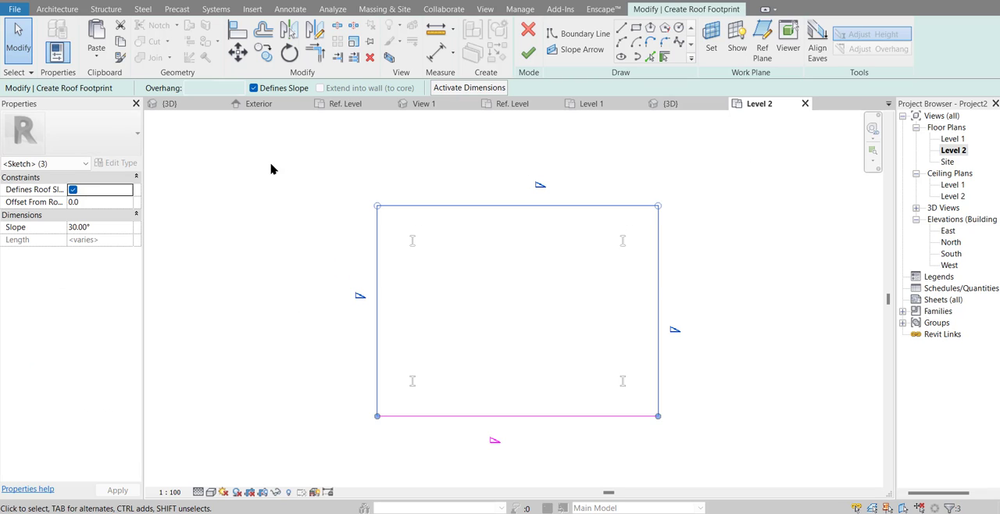
{"action": "left_click", "coordinate": [254, 87]}
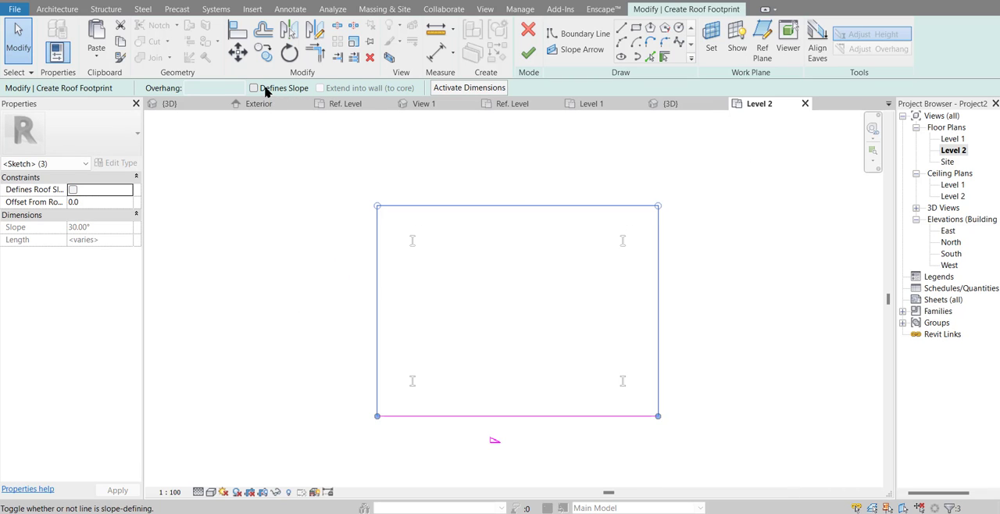
{"action": "left_click", "coordinate": [286, 182]}
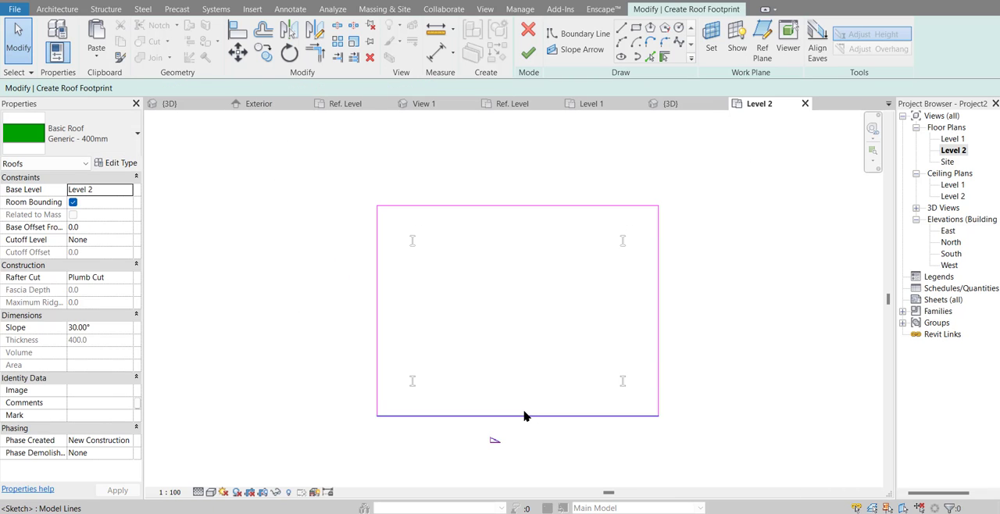
Step: Set the roof slope to 10° and finish the footprint sketch
{"action": "left_click", "coordinate": [105, 329]}
{"action": "type", "text": "1"}
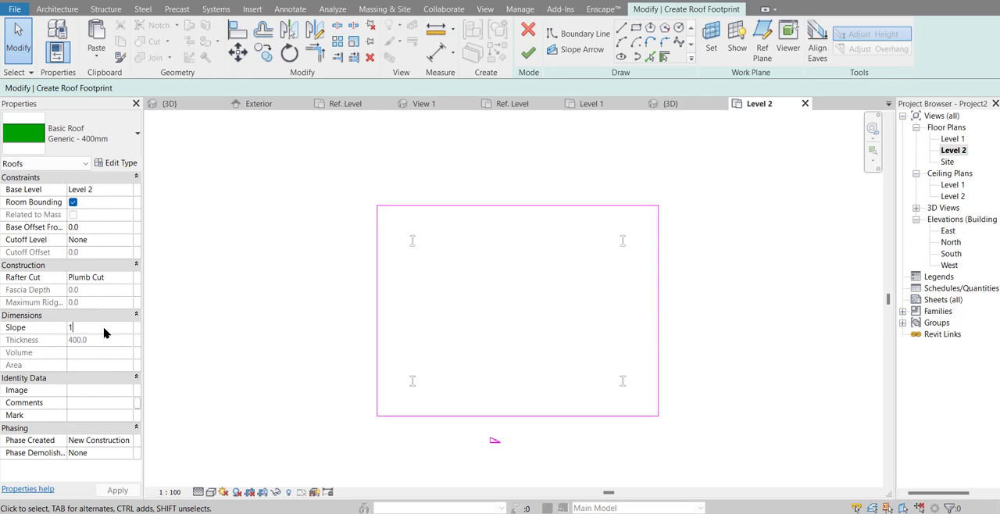
{"action": "left_click", "coordinate": [105, 332]}
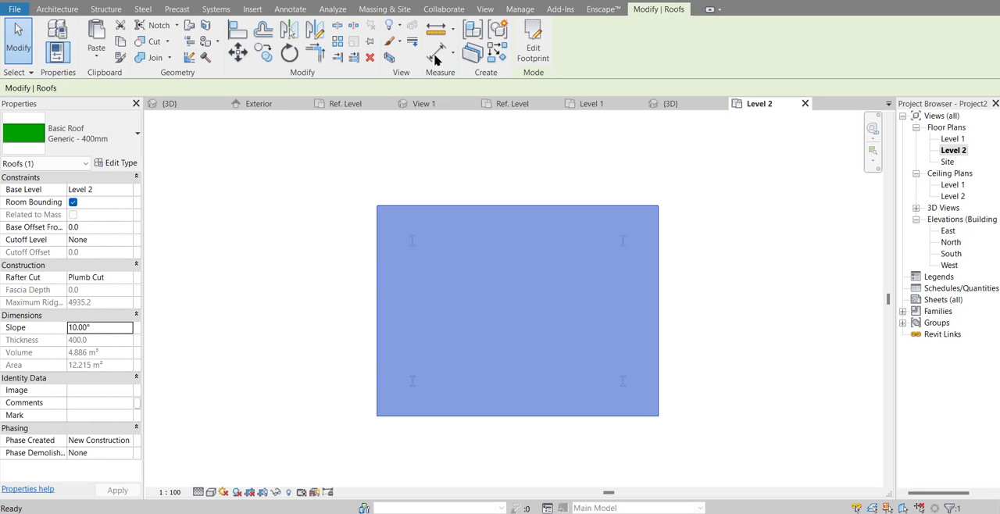
Step: Change the canopy roof's type from the generic basic roof to Sloped Glazing in the 3D view
{"action": "left_click", "coordinate": [247, 5]}
{"action": "middle_click_drag", "start_coordinate": [462, 262], "coordinate": [594, 289], "text": "shift"}
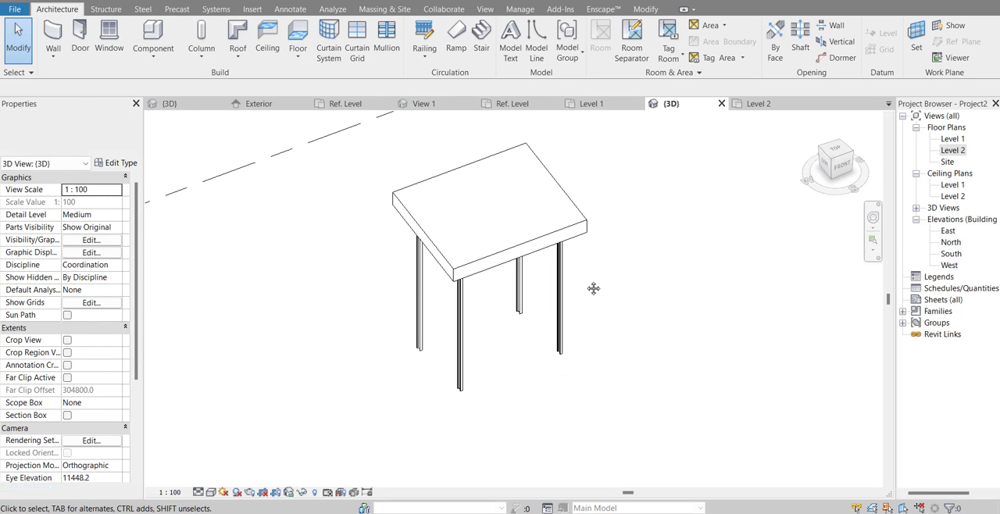
{"action": "middle_click_drag", "start_coordinate": [584, 226], "coordinate": [714, 230], "text": "shift"}
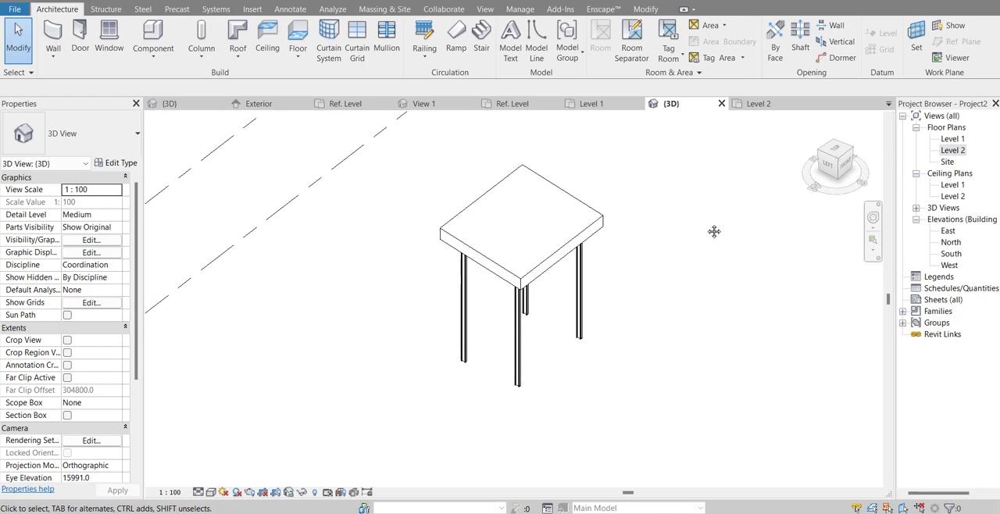
{"action": "left_click", "coordinate": [597, 231]}
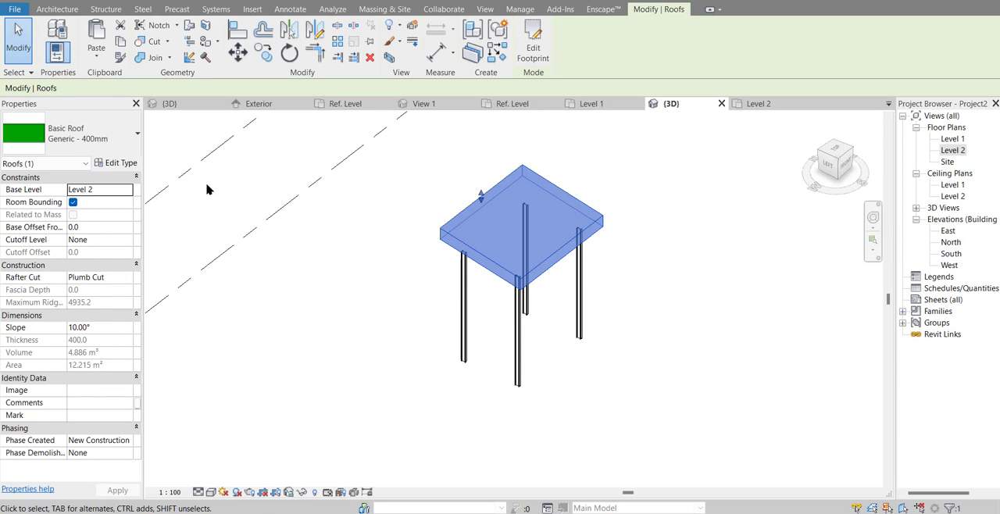
{"action": "left_click", "coordinate": [121, 148]}
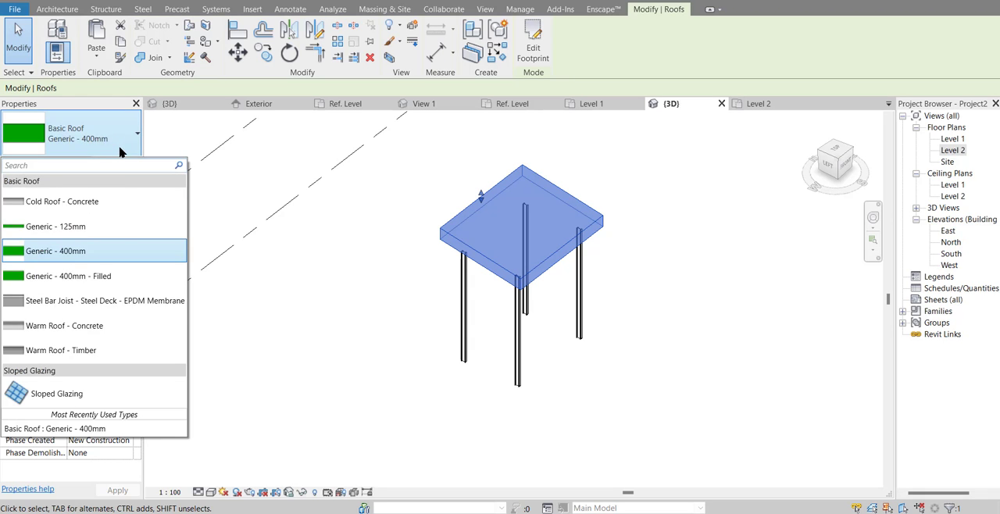
{"action": "left_click", "coordinate": [80, 396]}
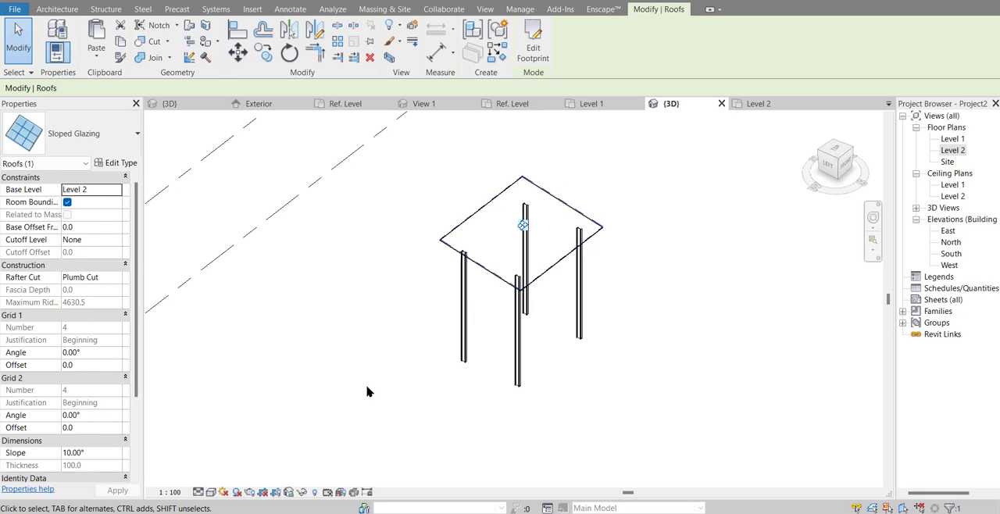
{"action": "left_click", "coordinate": [589, 313]}
{"action": "middle_click_drag", "start_coordinate": [589, 313], "coordinate": [654, 255], "text": "shift"}
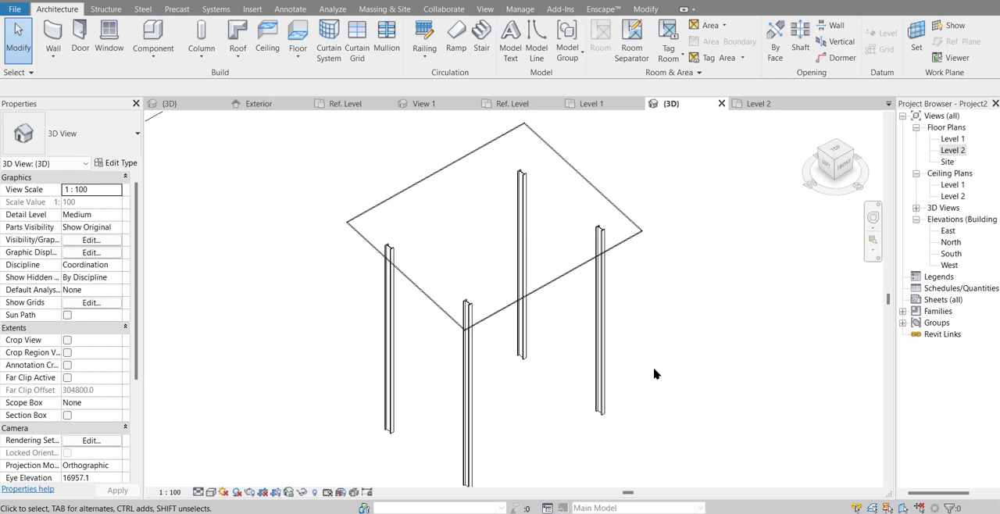
Step: Switch to Google Images in the browser to read the Alderon Lite roof profile dimensions, and return to Revit
{"action": "mouse_move", "coordinate": [625, 504]}
{"action": "left_click", "coordinate": [605, 461]}
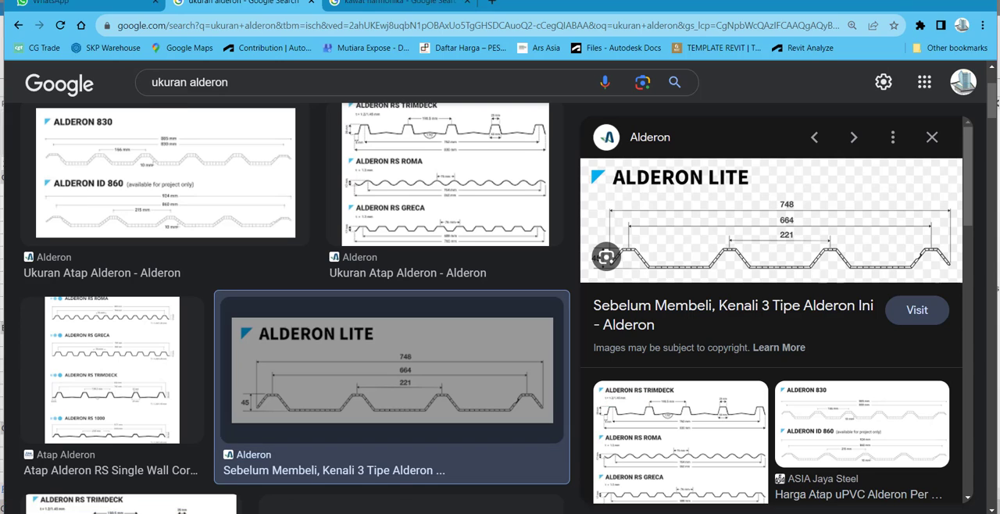
{"action": "left_click", "coordinate": [655, 512]}
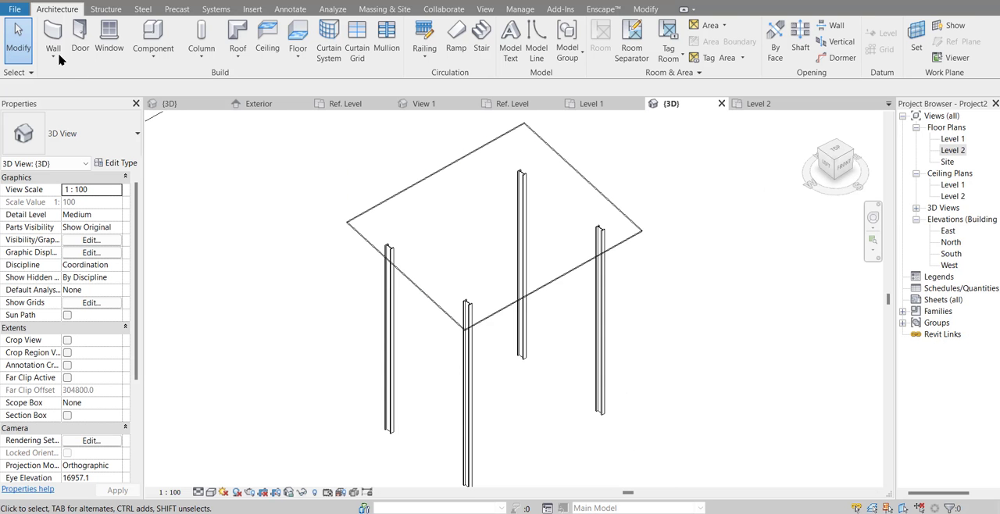
Step: Create a new family from the Metric Curtain Wall Panel template
{"action": "left_click", "coordinate": [14, 9]}
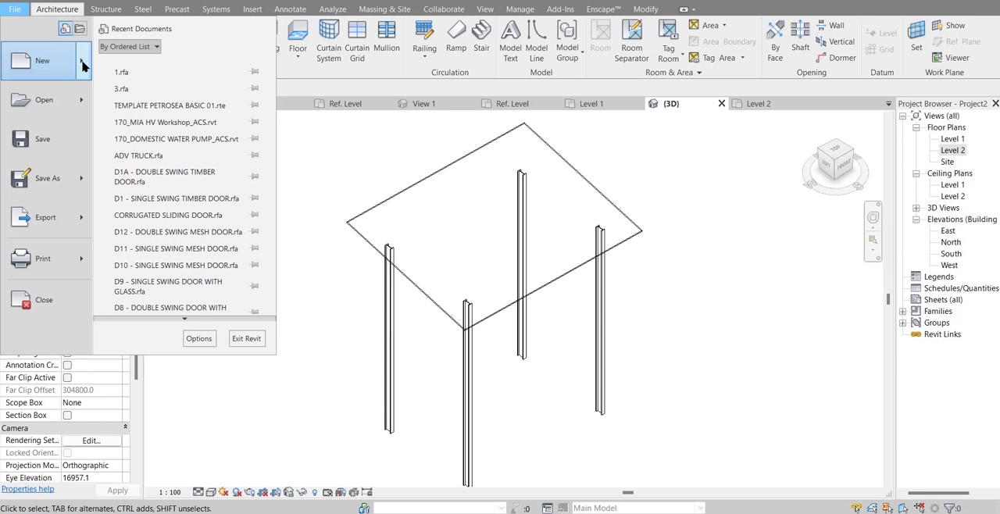
{"action": "mouse_move", "coordinate": [84, 67]}
{"action": "left_click", "coordinate": [136, 101]}
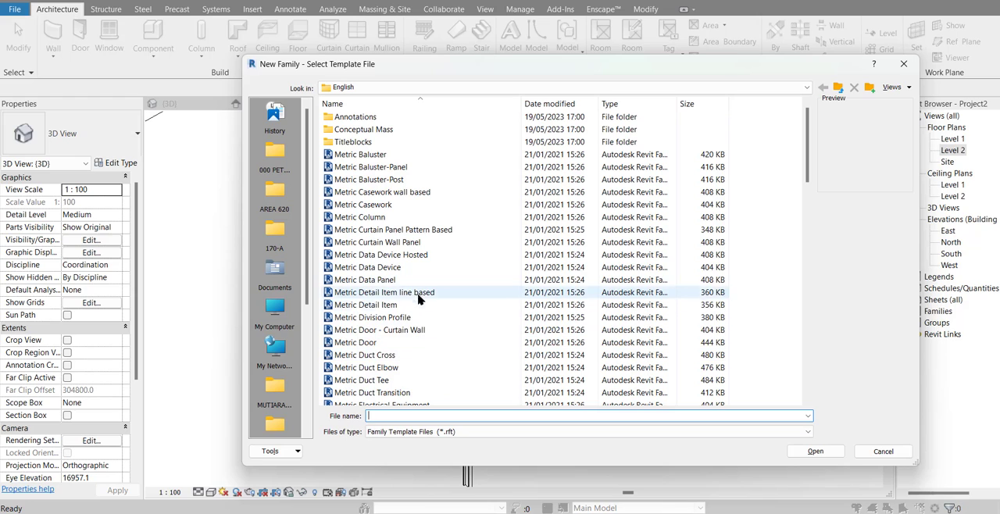
{"action": "left_click", "coordinate": [408, 243]}
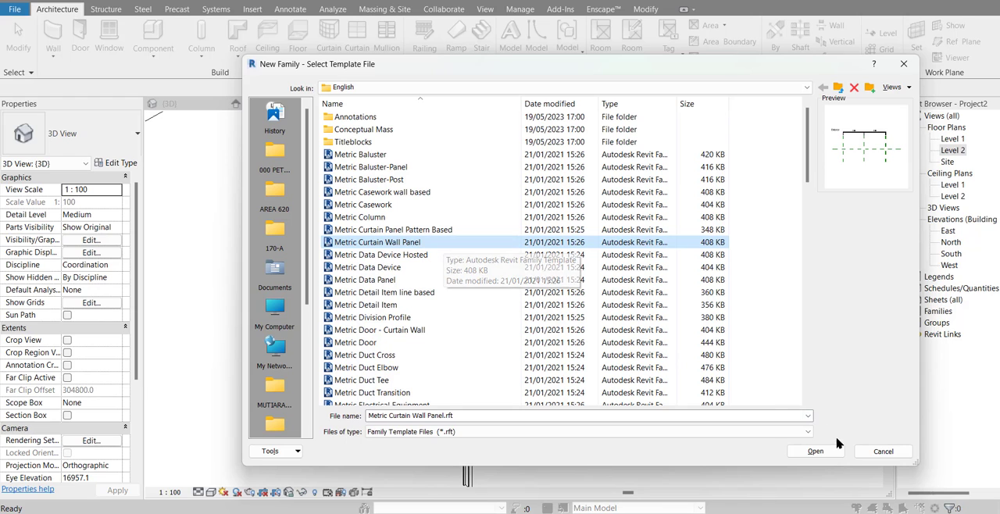
{"action": "left_click", "coordinate": [809, 451]}
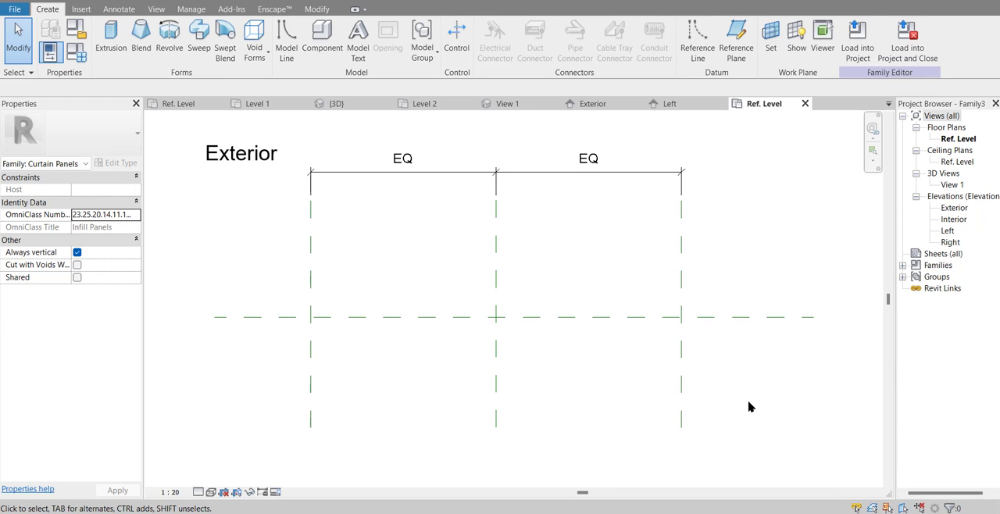
Step: Set the left reference plane 332 mm from the centre plane, after checking the Alderon Lite dimensions in the browser and returning to Revit
{"action": "scroll", "coordinate": [725, 407], "scroll_direction": "down", "scroll_amount": 3}
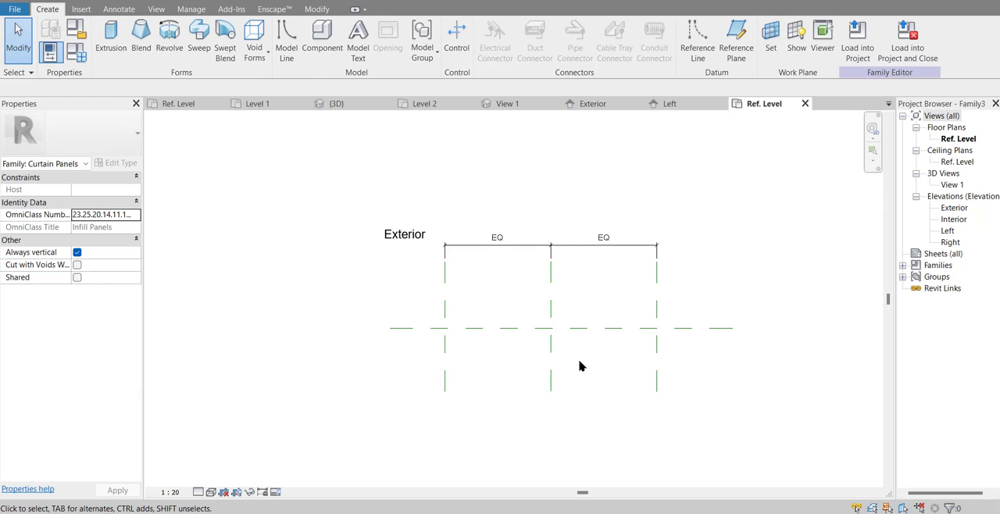
{"action": "left_click", "coordinate": [445, 367]}
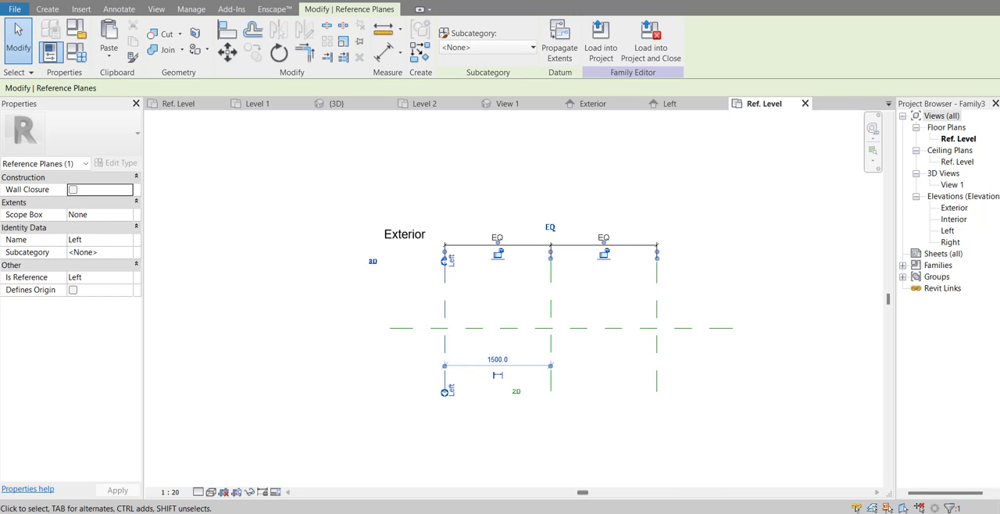
{"action": "key", "text": "alt+Tab"}
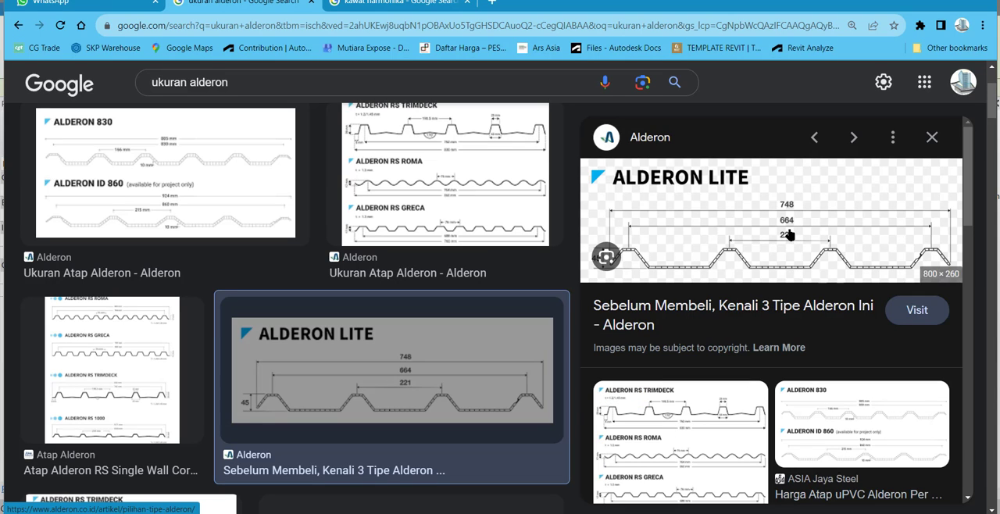
{"action": "key", "text": "alt+Tab"}
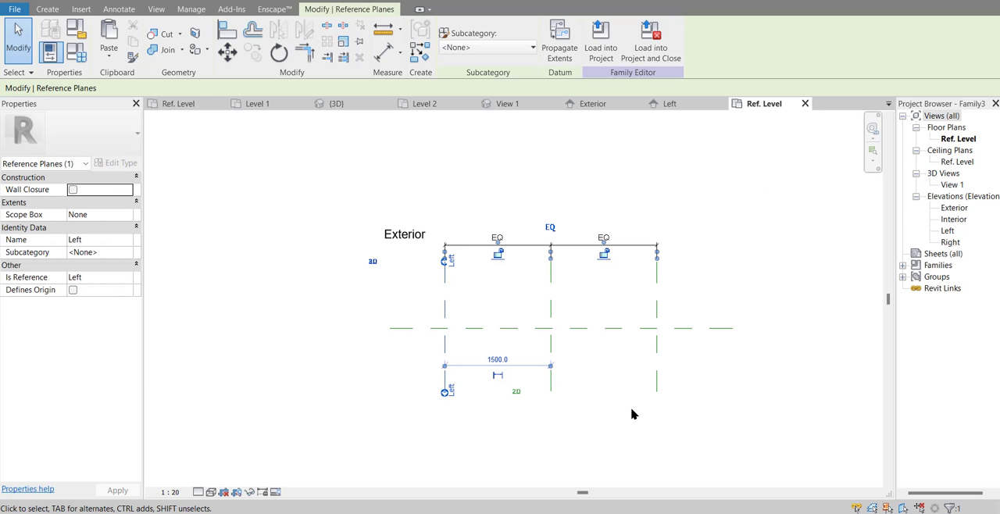
{"action": "left_click", "coordinate": [504, 361]}
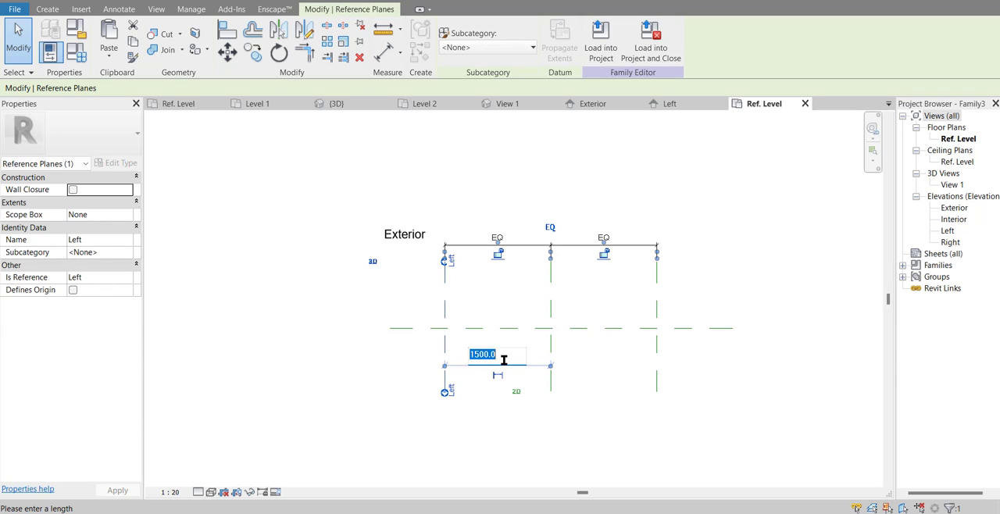
{"action": "type", "text": "332"}
{"action": "key", "text": "Return"}
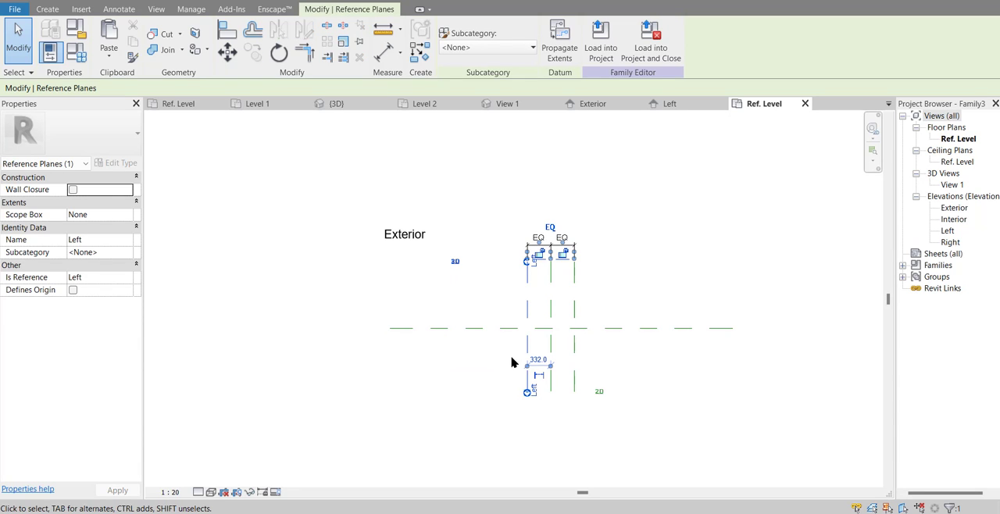
Step: Add an aligned dimension between the left and right reference planes, below the EQ dimension
{"action": "scroll", "coordinate": [582, 389], "scroll_direction": "up", "scroll_amount": 3}
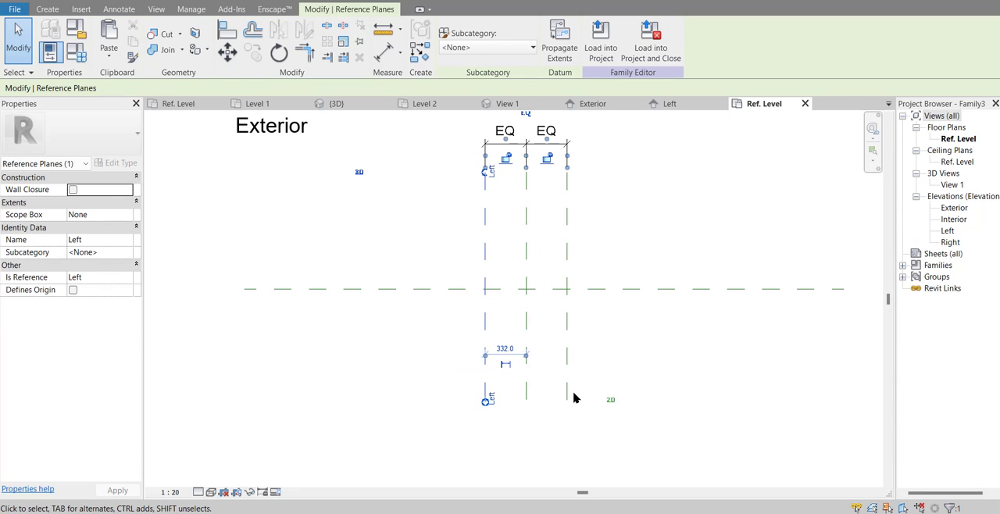
{"action": "left_click", "coordinate": [386, 60]}
{"action": "left_click", "coordinate": [486, 212]}
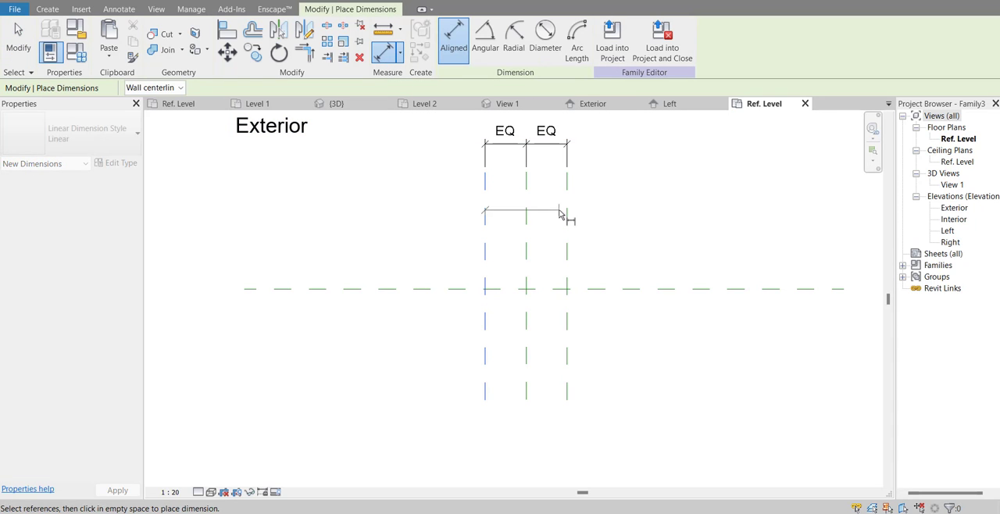
{"action": "left_click", "coordinate": [568, 212]}
{"action": "scroll", "coordinate": [542, 207], "scroll_direction": "up", "scroll_amount": 3}
{"action": "left_click", "coordinate": [626, 270]}
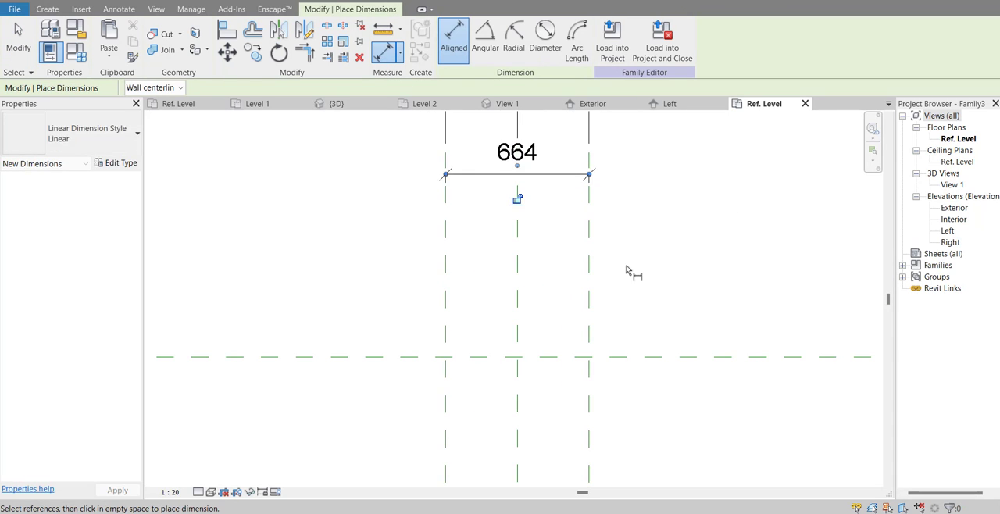
{"action": "scroll", "coordinate": [626, 270], "scroll_direction": "down", "scroll_amount": 2}
{"action": "key", "text": "Escape"}
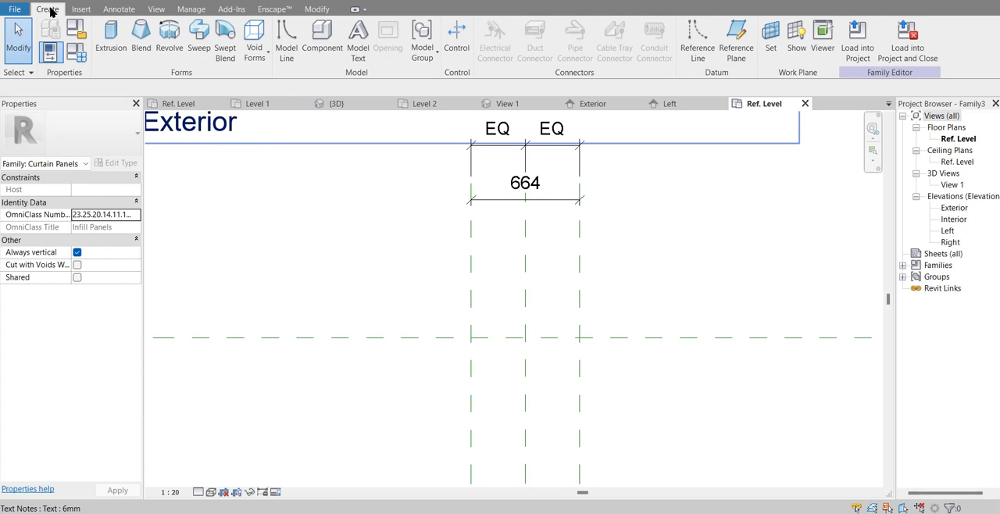
Step: Start an extrusion sketch with a flat crest about 50 mm above the horizontal centre plane, a 45° downward slope and a flat valley line
{"action": "left_click", "coordinate": [109, 40]}
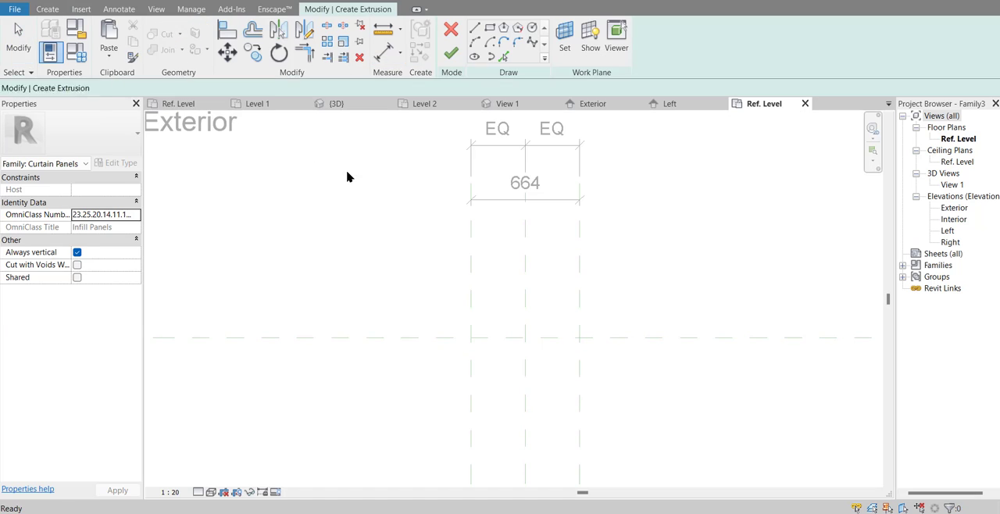
{"action": "scroll", "coordinate": [507, 377], "scroll_direction": "up", "scroll_amount": 4}
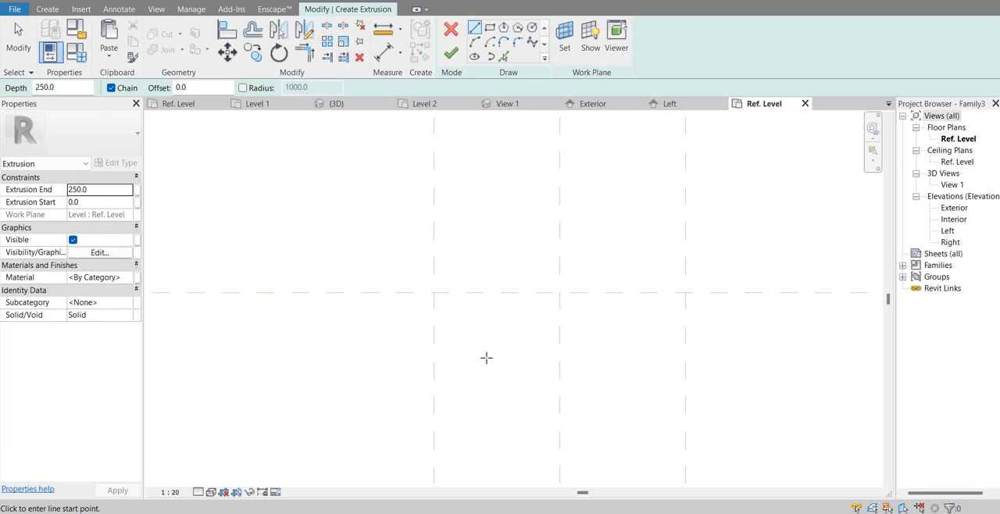
{"action": "middle_click_drag", "start_coordinate": [487, 342], "coordinate": [450, 392]}
{"action": "scroll", "coordinate": [397, 328], "scroll_direction": "up", "scroll_amount": 2}
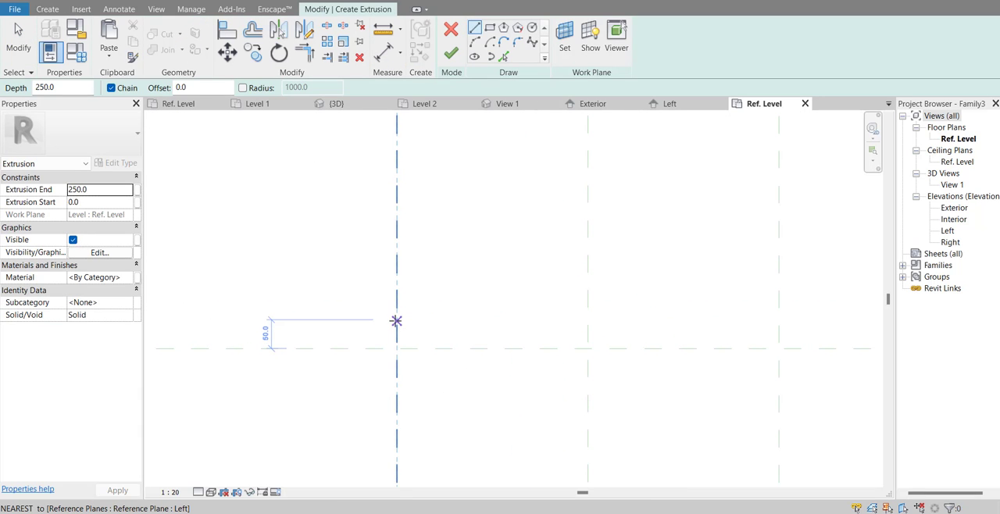
{"action": "left_click", "coordinate": [397, 321]}
{"action": "scroll", "coordinate": [394, 321], "scroll_direction": "up", "scroll_amount": 2}
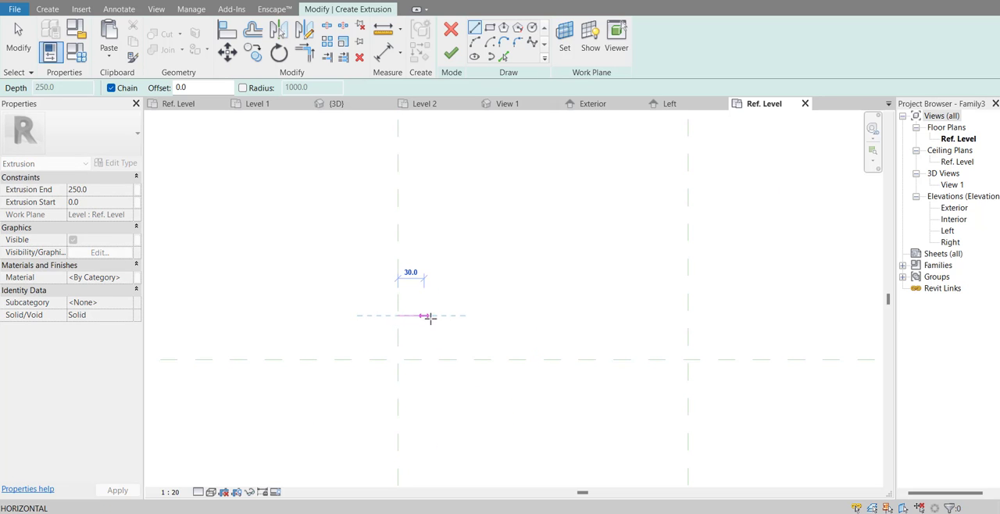
{"action": "left_click", "coordinate": [439, 315]}
{"action": "scroll", "coordinate": [440, 316], "scroll_direction": "down", "scroll_amount": 2}
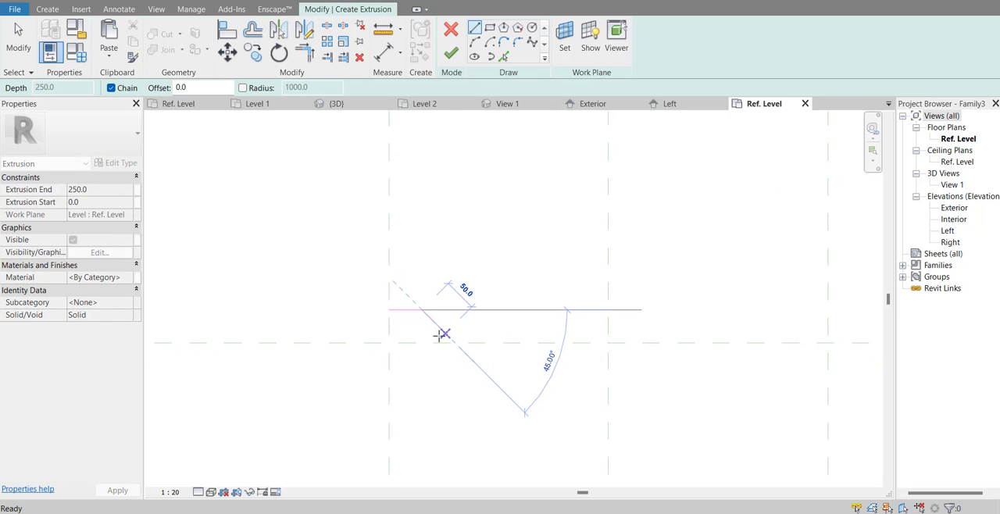
{"action": "left_click", "coordinate": [452, 342]}
{"action": "scroll", "coordinate": [500, 338], "scroll_direction": "down", "scroll_amount": 1}
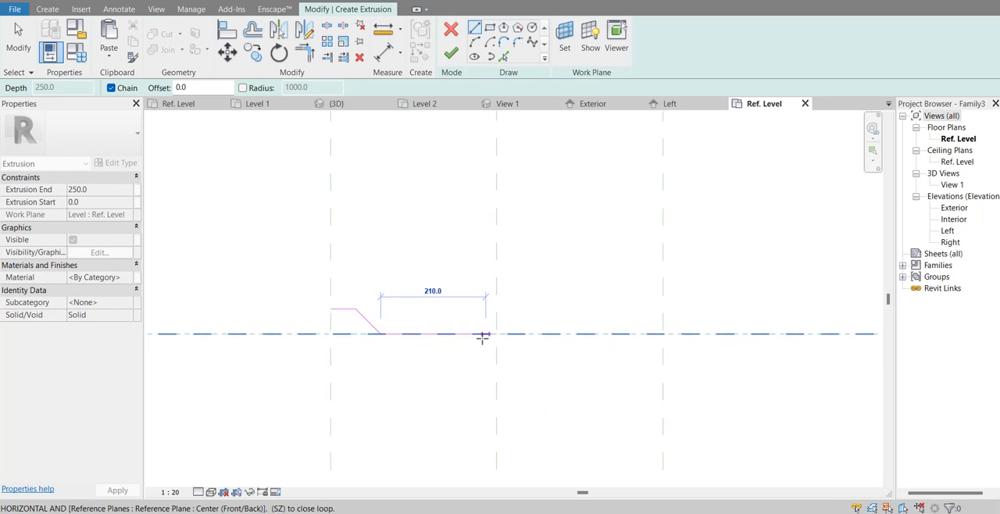
{"action": "left_click", "coordinate": [476, 335]}
Step: Continue the profile with a second trapezoidal rib near the middle plane, with a flat crest and 45° sides about 50 mm long
{"action": "scroll", "coordinate": [486, 322], "scroll_direction": "up", "scroll_amount": 2}
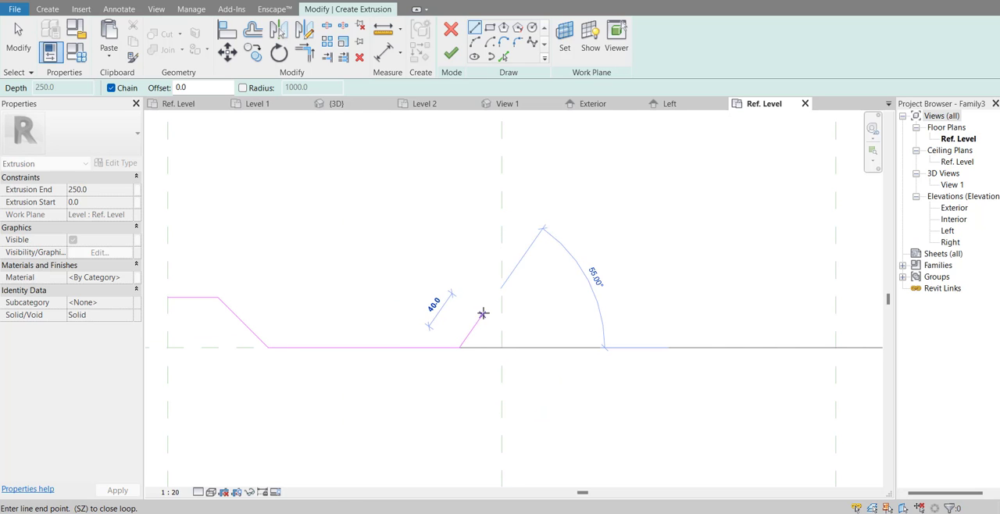
{"action": "left_click", "coordinate": [495, 312]}
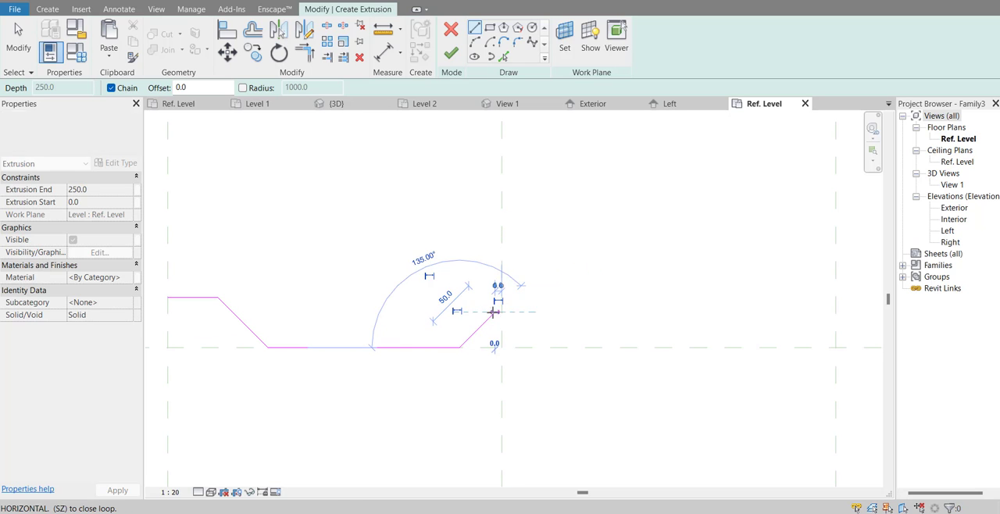
{"action": "left_click", "coordinate": [535, 312]}
{"action": "left_click", "coordinate": [571, 347]}
{"action": "key", "text": "Escape"}
{"action": "key", "text": "Escape"}
Step: Move the second rib so the midpoint of its crest lies on the vertical centre reference plane
{"action": "left_click_drag", "start_coordinate": [404, 261], "coordinate": [642, 403]}
{"action": "left_click", "coordinate": [227, 51]}
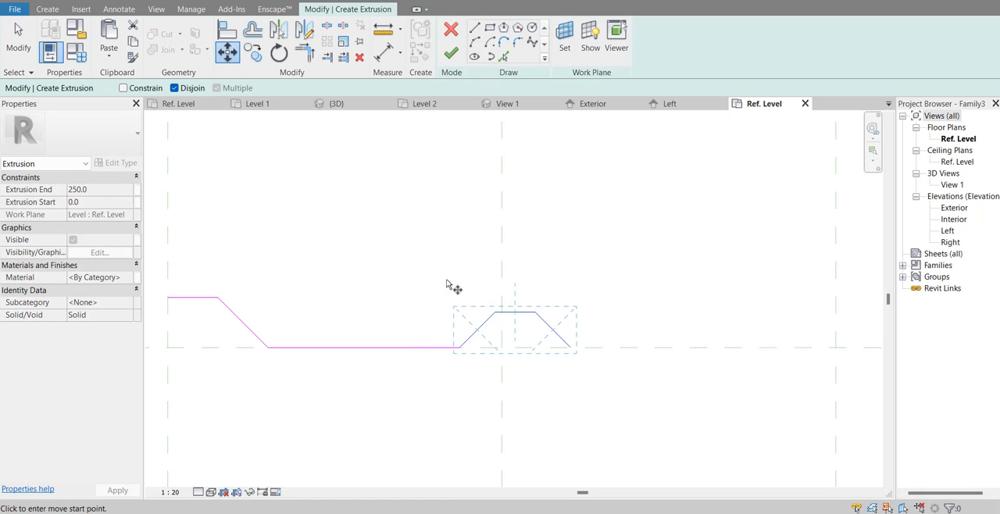
{"action": "scroll", "coordinate": [469, 305], "scroll_direction": "up", "scroll_amount": 2}
{"action": "left_click", "coordinate": [519, 316]}
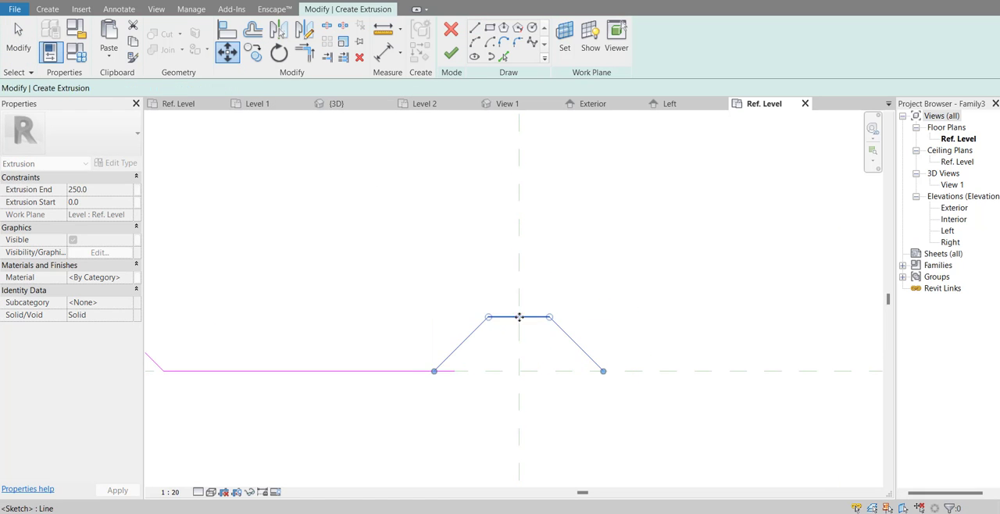
{"action": "scroll", "coordinate": [590, 271], "scroll_direction": "down", "scroll_amount": 3}
{"action": "left_click", "coordinate": [478, 282]}
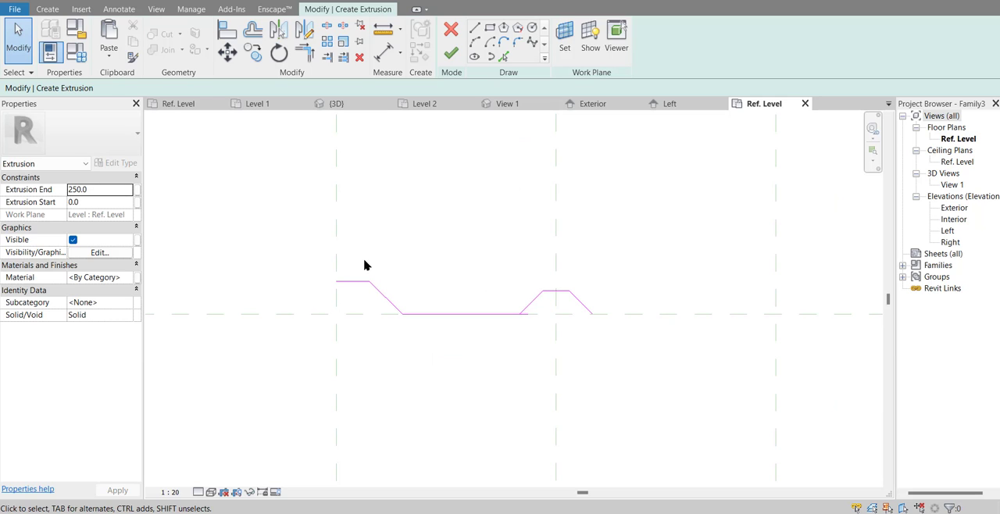
Step: Align the middle rib's crest with the height of the first crest at the left reference plane
{"action": "scroll", "coordinate": [539, 291], "scroll_direction": "up", "scroll_amount": 1}
{"action": "left_click", "coordinate": [226, 29]}
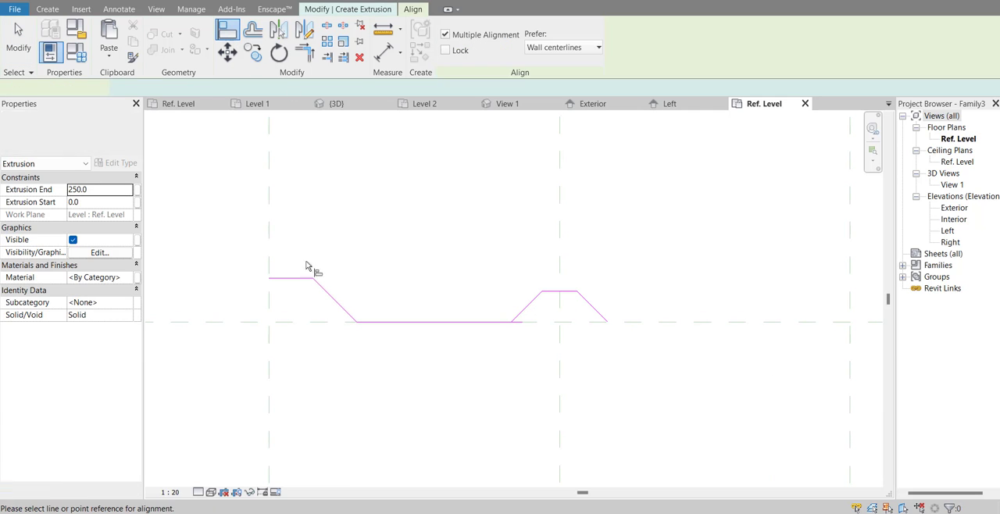
{"action": "left_click", "coordinate": [305, 279]}
{"action": "left_click", "coordinate": [561, 292]}
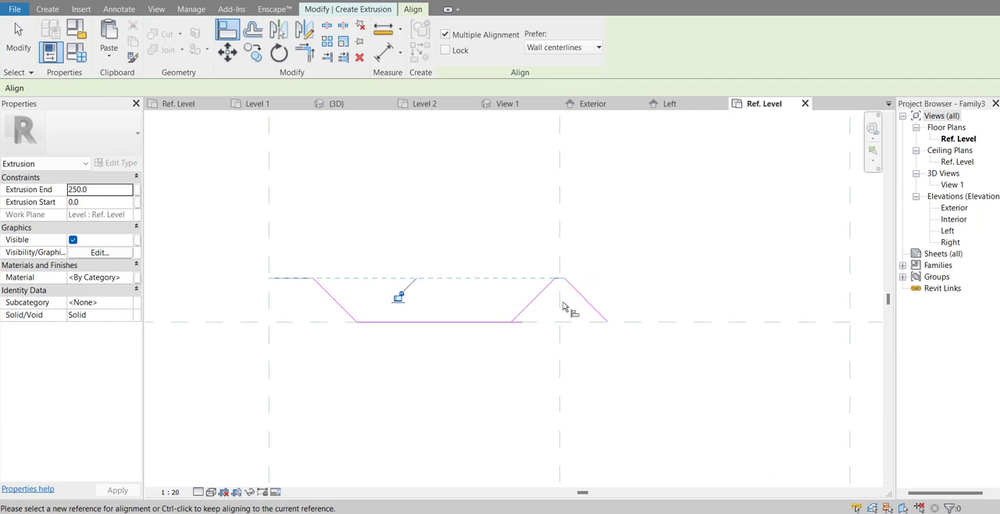
{"action": "key", "text": "Escape"}
{"action": "key", "text": "Escape"}
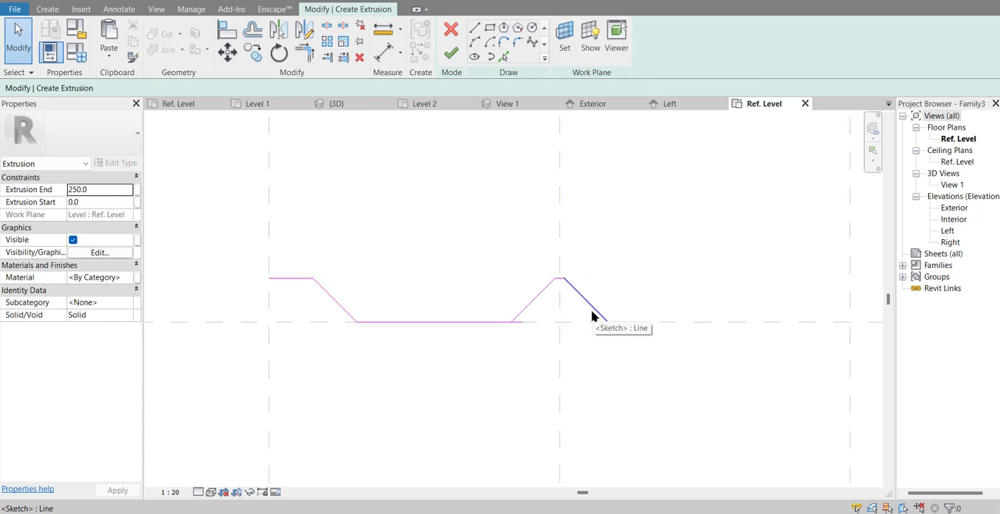
Step: Widen the middle rib's crest by nudging its right sloped side to the right and its left sloped side to the left
{"action": "left_click", "coordinate": [592, 315]}
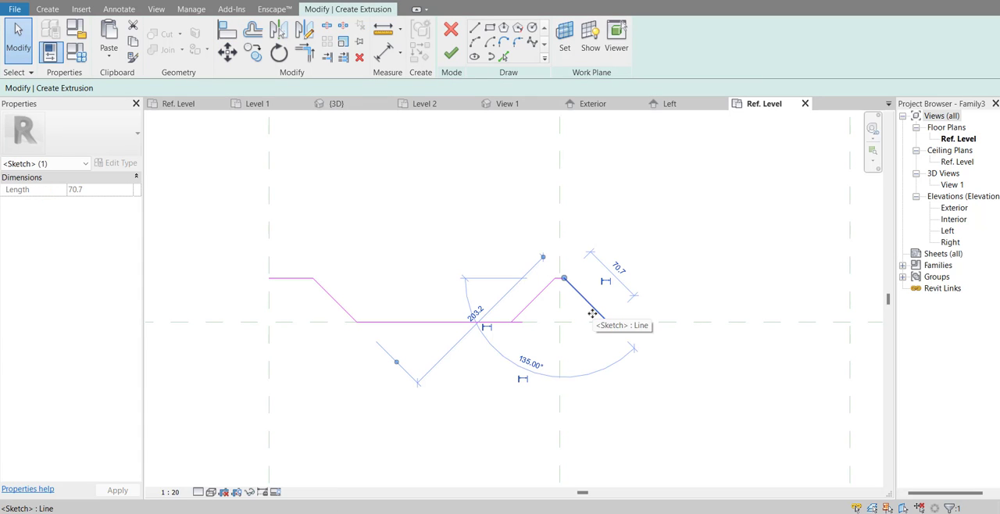
{"action": "key", "text": "Right"}
{"action": "key", "text": "Right"}
{"action": "key", "text": "Right"}
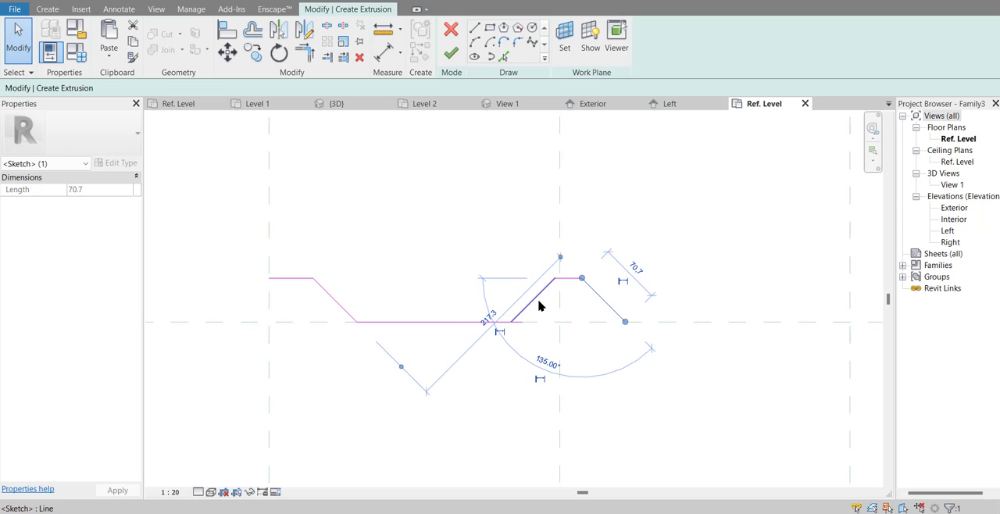
{"action": "left_click", "coordinate": [539, 306]}
{"action": "key", "text": "Left"}
{"action": "key", "text": "Left"}
{"action": "key", "text": "Left"}
{"action": "key", "text": "Left"}
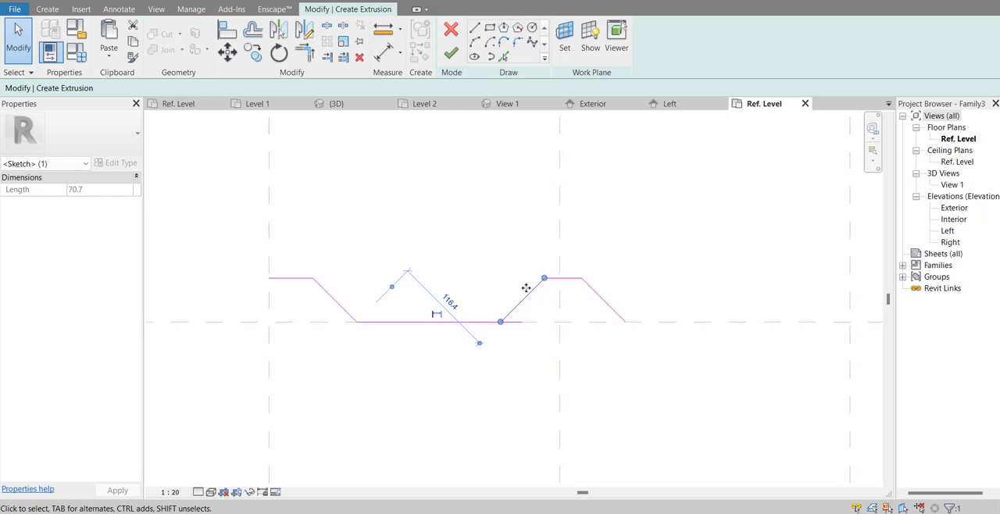
{"action": "key", "text": "Delete"}
{"action": "scroll", "coordinate": [493, 274], "scroll_direction": "down", "scroll_amount": 1}
{"action": "mouse_move", "coordinate": [328, 249]}
{"action": "left_mouse_down"}
{"action": "mouse_move", "coordinate": [480, 348]}
{"action": "mouse_move", "coordinate": [442, 259]}
{"action": "mouse_move", "coordinate": [362, 237]}
{"action": "mouse_move", "coordinate": [433, 310]}
{"action": "mouse_move", "coordinate": [549, 377]}
{"action": "left_mouse_up"}
{"action": "scroll", "coordinate": [532, 339], "scroll_direction": "up", "scroll_amount": 3}
{"action": "left_click", "coordinate": [535, 352]}
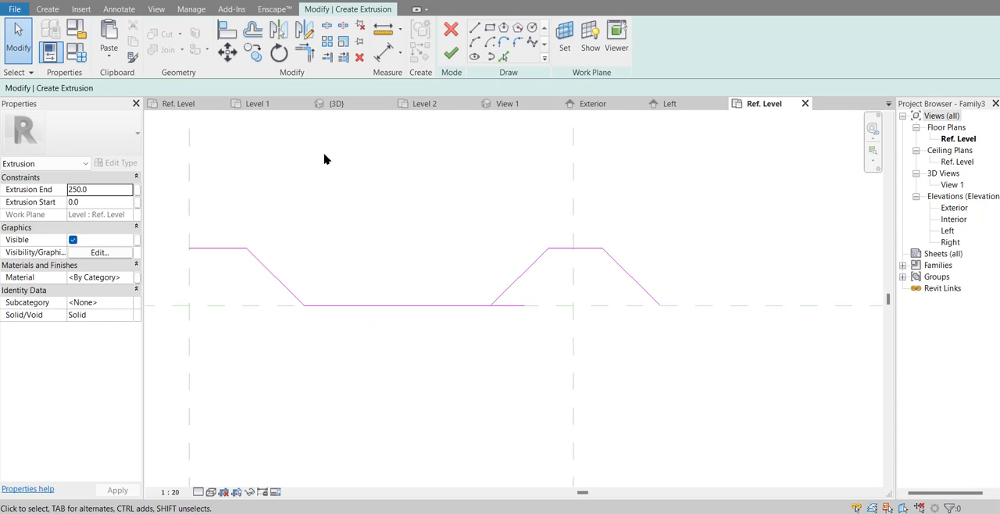
Step: Trim the valley line to a corner with the middle rib's left sloped side
{"action": "left_click", "coordinate": [304, 53]}
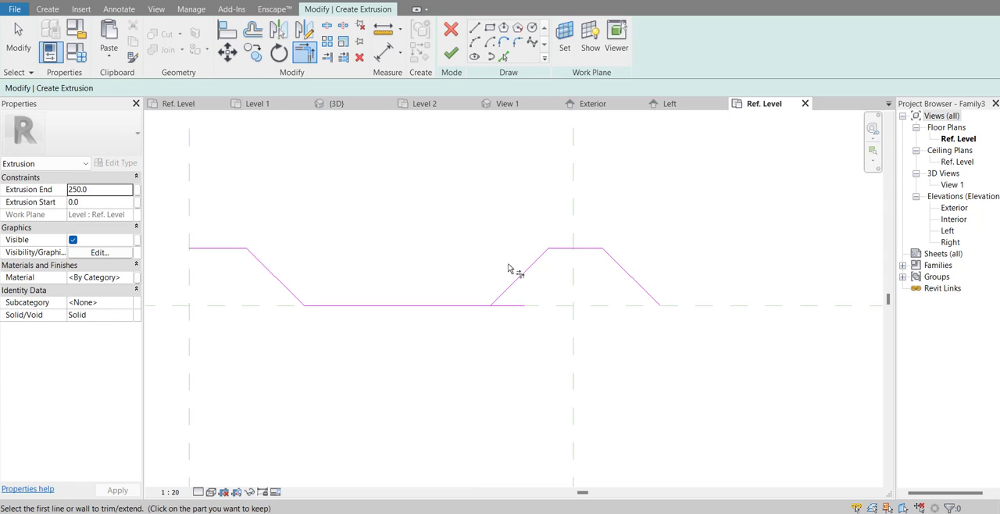
{"action": "left_click", "coordinate": [512, 284]}
{"action": "left_click", "coordinate": [473, 307]}
{"action": "scroll", "coordinate": [442, 348], "scroll_direction": "down", "scroll_amount": 2}
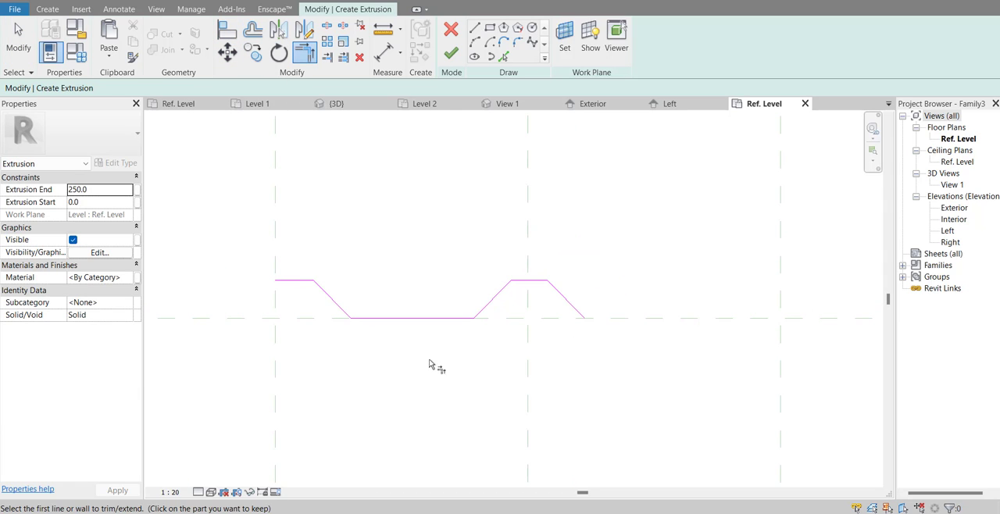
{"action": "key", "text": "Escape"}
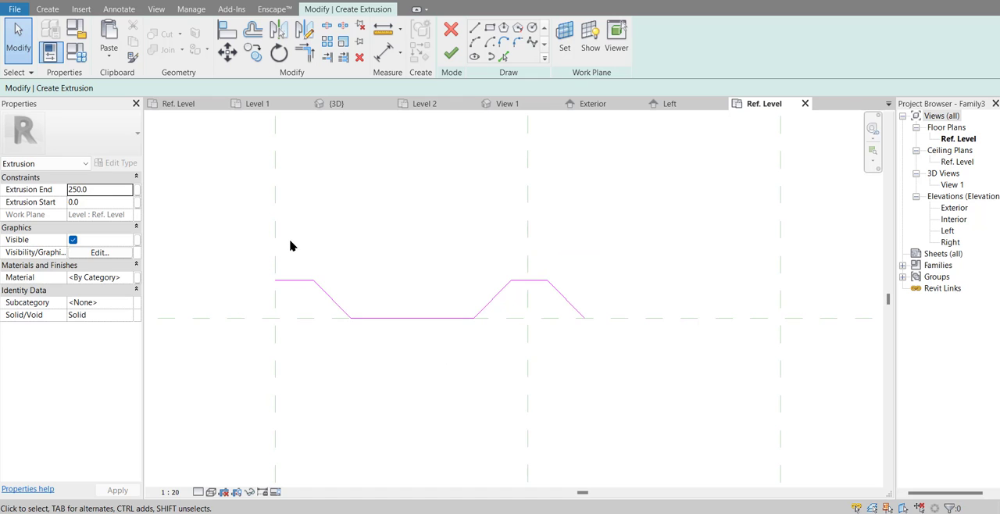
Step: Copy the valley and middle rib onto the rib's lower right end, and delete the slope extending past the right reference plane
{"action": "mouse_move", "coordinate": [329, 253]}
{"action": "left_mouse_down"}
{"action": "mouse_move", "coordinate": [496, 346]}
{"action": "mouse_move", "coordinate": [666, 414]}
{"action": "left_mouse_up"}
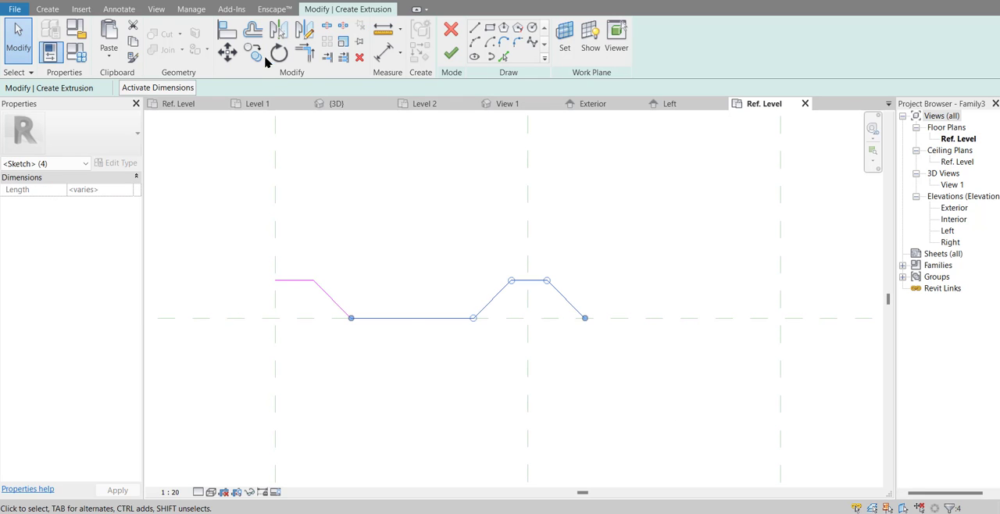
{"action": "left_click", "coordinate": [252, 53]}
{"action": "left_click", "coordinate": [351, 318]}
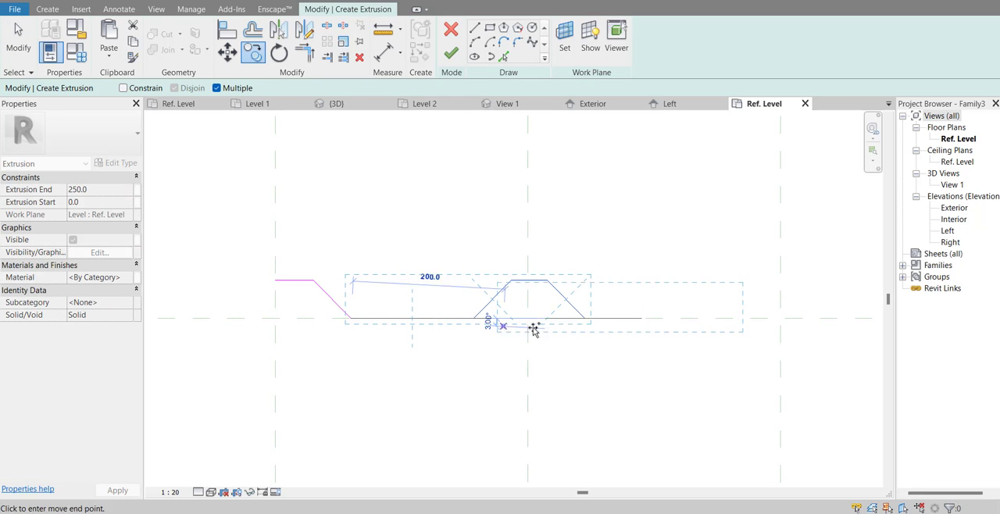
{"action": "left_click", "coordinate": [585, 320]}
{"action": "key", "text": "Escape"}
{"action": "key", "text": "Escape"}
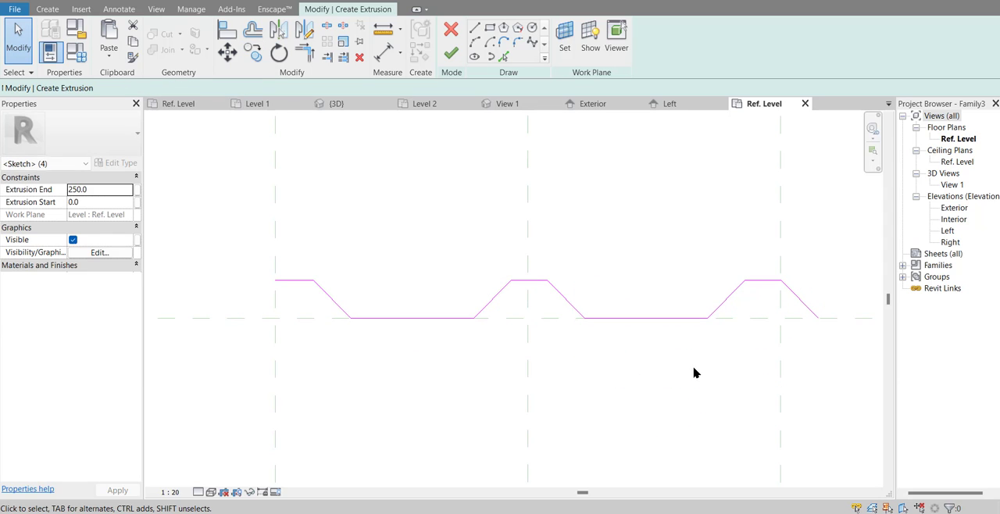
{"action": "left_click", "coordinate": [806, 310]}
{"action": "key", "text": "Delete"}
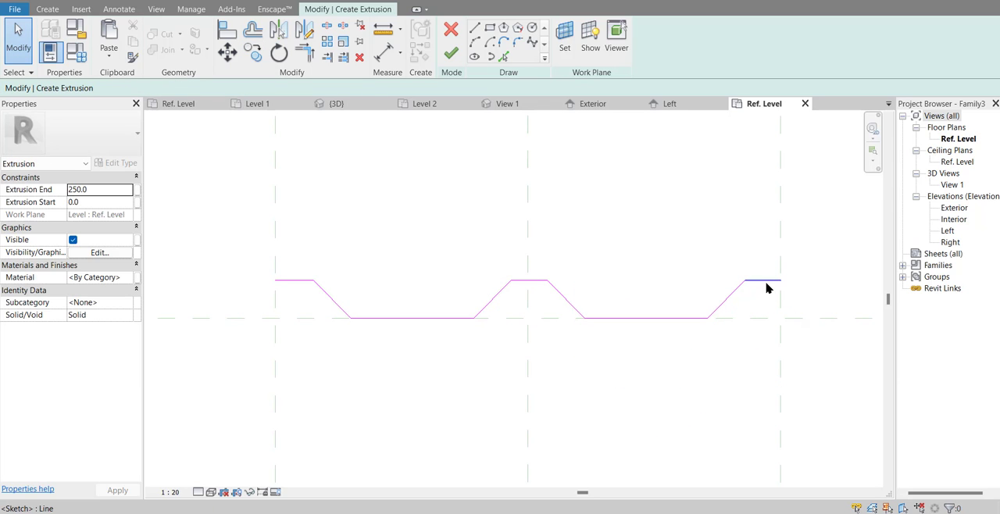
Step: Delete the short crest at the right reference plane and nudge the last rising slope to the right
{"action": "left_click", "coordinate": [766, 288]}
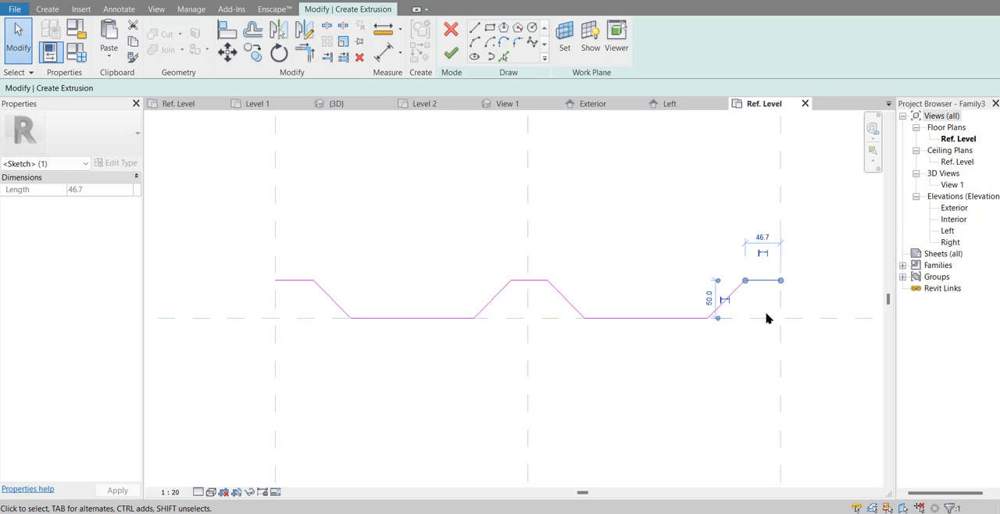
{"action": "key", "text": "Delete"}
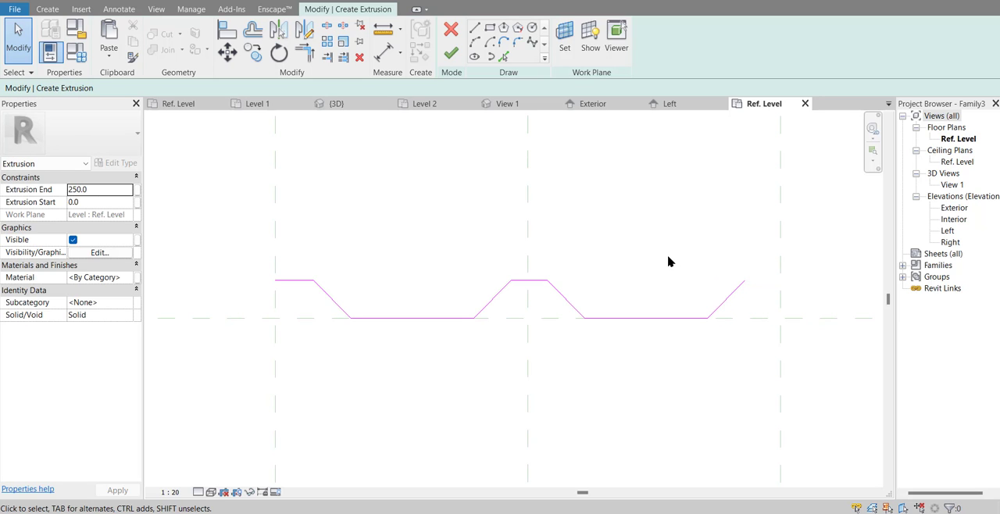
{"action": "mouse_move", "coordinate": [668, 261]}
{"action": "left_mouse_down"}
{"action": "mouse_move", "coordinate": [757, 330]}
{"action": "mouse_move", "coordinate": [743, 330]}
{"action": "left_mouse_up"}
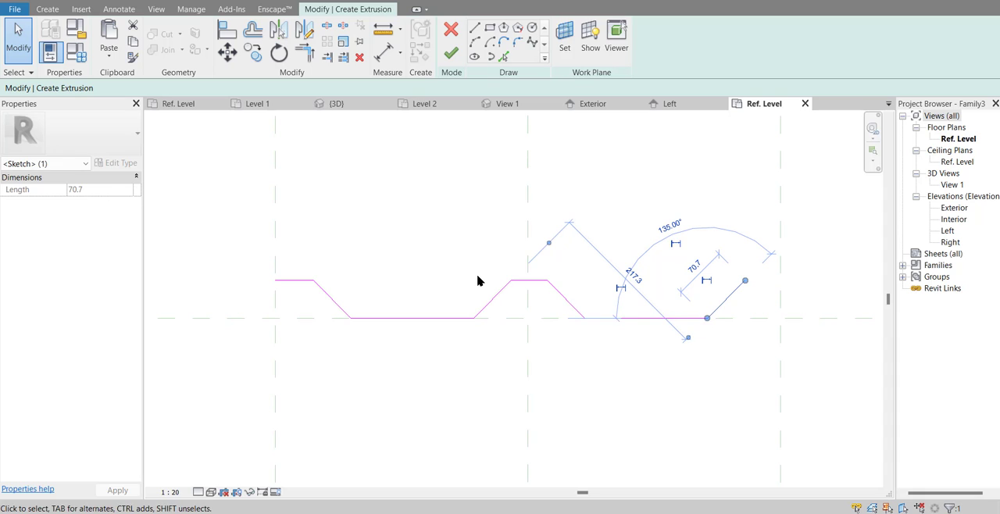
{"action": "key", "text": "Right"}
{"action": "key", "text": "Right"}
{"action": "key", "text": "Right"}
{"action": "key", "text": "Right"}
{"action": "key", "text": "Right"}
Step: Nudge the middle rib, second valley and end slope together to the right until the end slope reaches the right reference plane
{"action": "left_click_drag", "start_coordinate": [427, 246], "coordinate": [813, 382]}
{"action": "key", "text": "Right"}
{"action": "key", "text": "Right"}
{"action": "key", "text": "Right"}
{"action": "key", "text": "Right"}
{"action": "key", "text": "Right"}
{"action": "key", "text": "Right"}
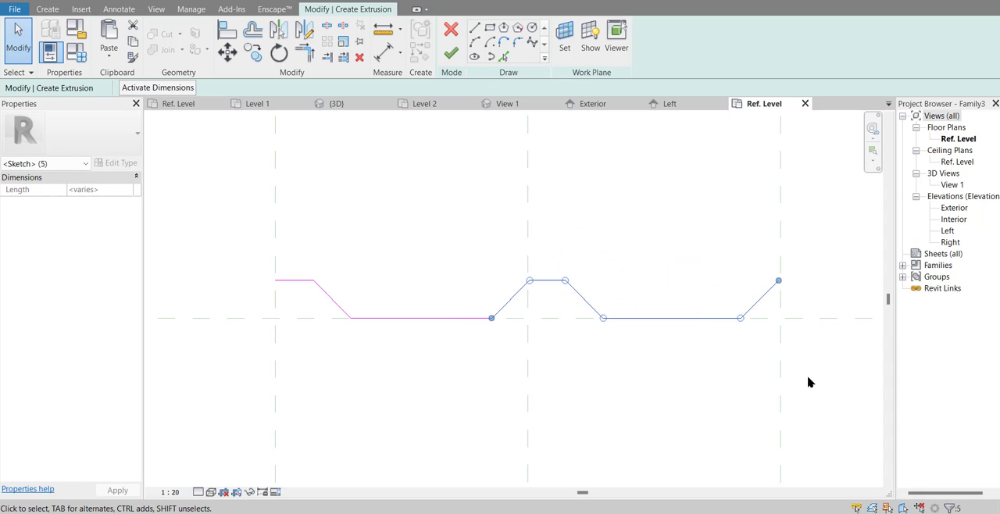
{"action": "left_click", "coordinate": [808, 382]}
Step: Offset the whole chain of profile lines 5 mm downward as a copy to give the sheet its thickness
{"action": "scroll", "coordinate": [694, 384], "scroll_direction": "down", "scroll_amount": 2}
{"action": "middle_click_drag", "start_coordinate": [694, 383], "coordinate": [672, 393]}
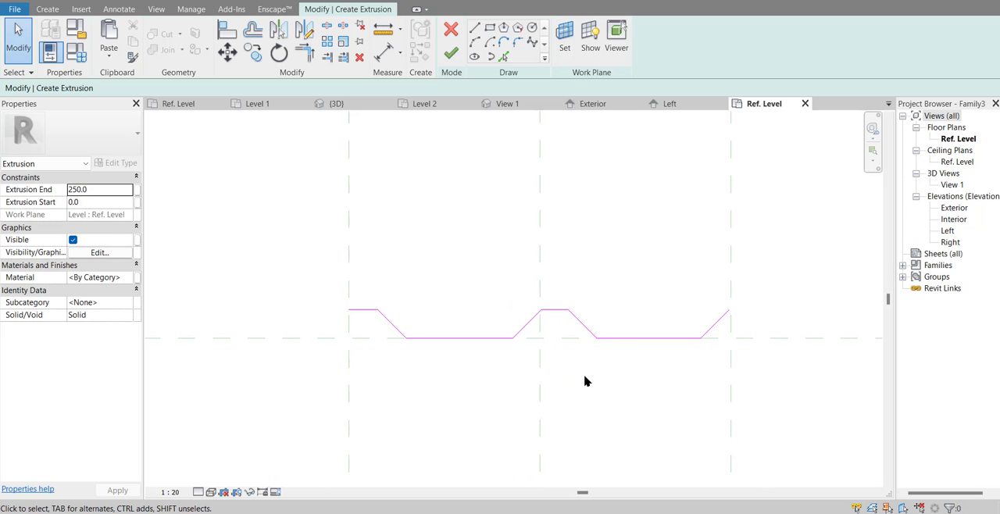
{"action": "scroll", "coordinate": [524, 389], "scroll_direction": "up", "scroll_amount": 3}
{"action": "scroll", "coordinate": [492, 366], "scroll_direction": "down", "scroll_amount": 1}
{"action": "middle_click_drag", "start_coordinate": [490, 364], "coordinate": [456, 358]}
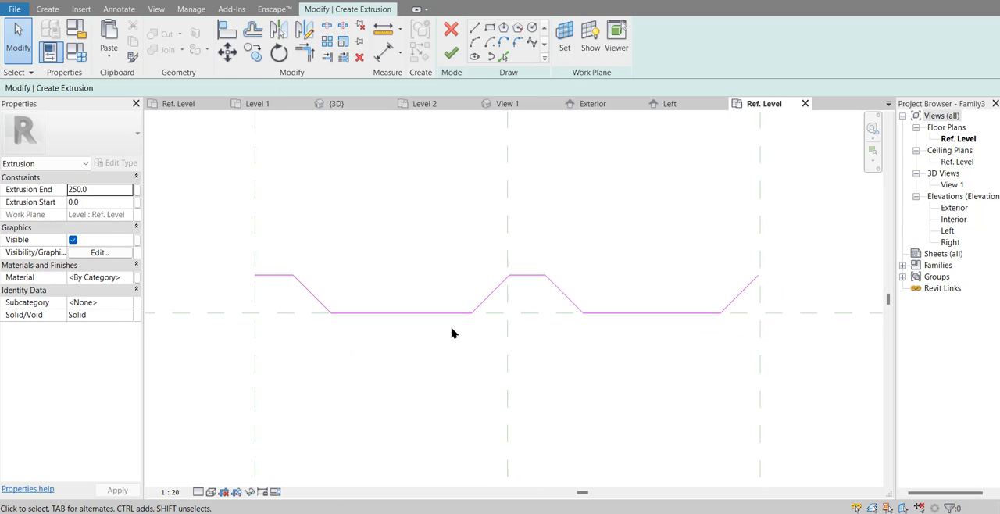
{"action": "left_click", "coordinate": [252, 31]}
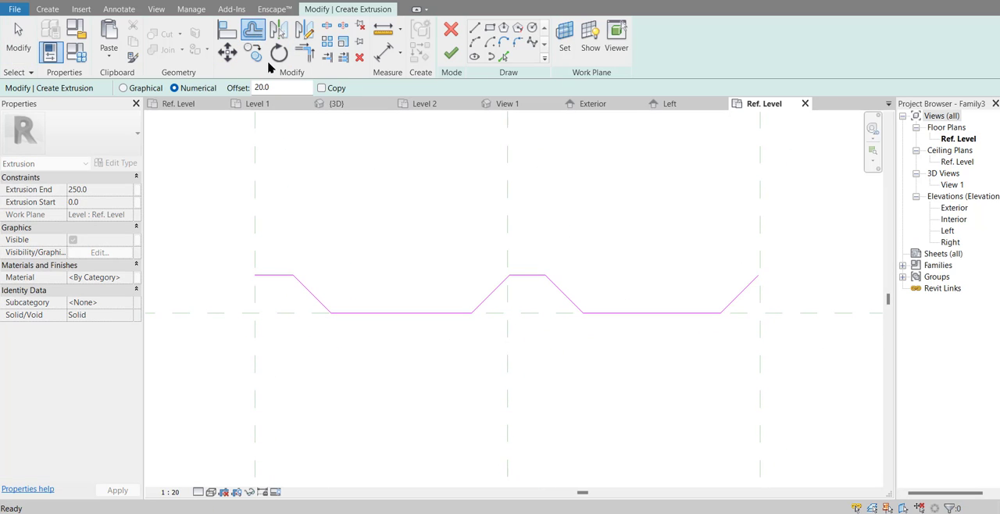
{"action": "left_click", "coordinate": [286, 88]}
{"action": "left_click", "coordinate": [322, 89]}
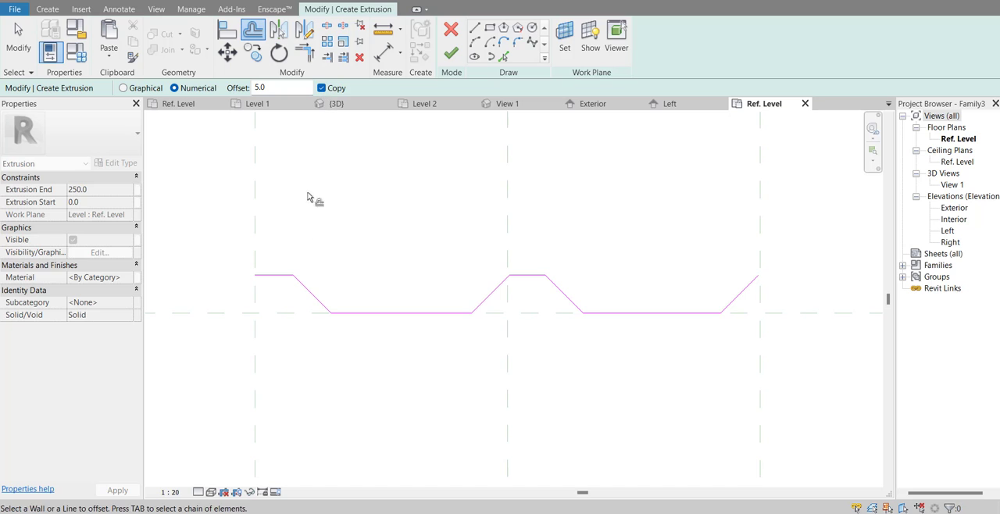
{"action": "scroll", "coordinate": [312, 228], "scroll_direction": "up", "scroll_amount": 2}
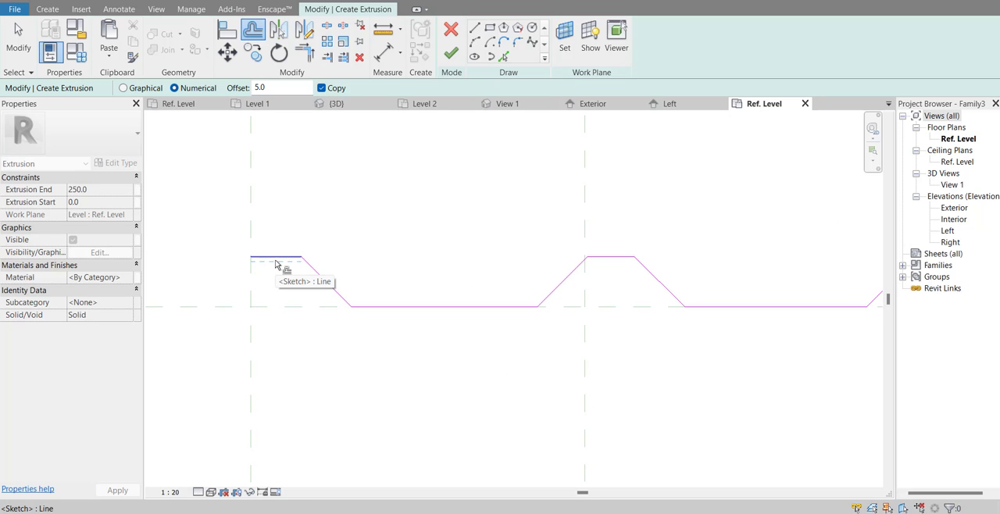
{"action": "key", "text": "Tab"}
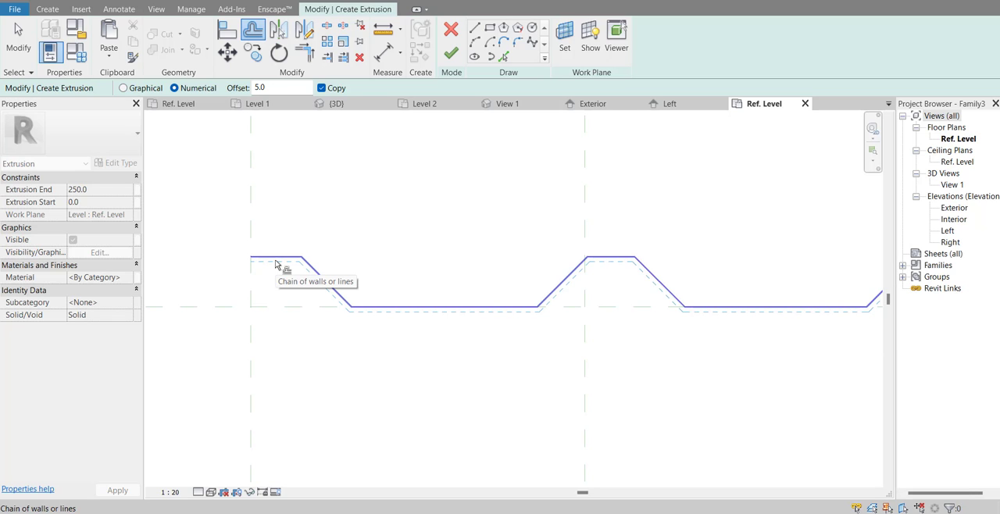
{"action": "left_click", "coordinate": [279, 268]}
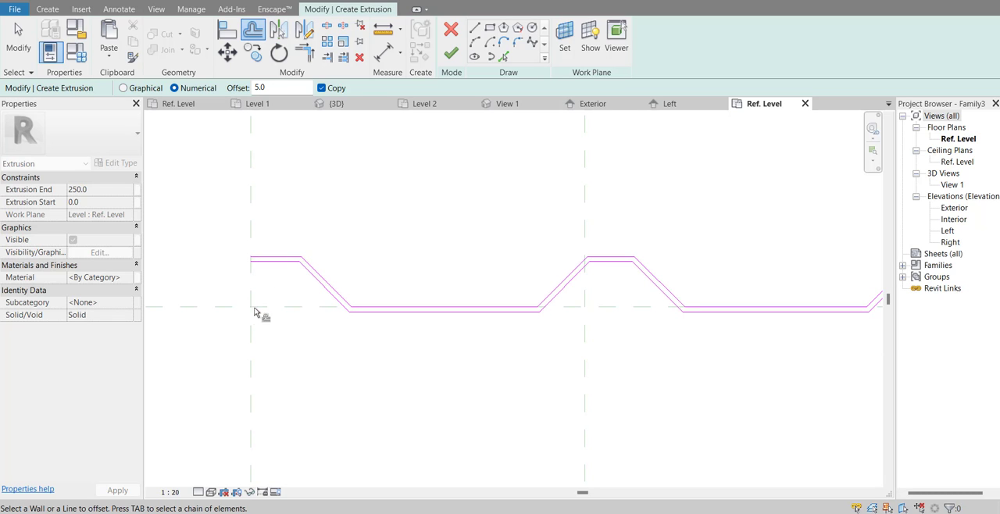
Step: Close the profile's left end with a short line between the two offset crest lines at the left reference plane
{"action": "left_click", "coordinate": [474, 29]}
{"action": "scroll", "coordinate": [257, 271], "scroll_direction": "up", "scroll_amount": 2}
{"action": "scroll", "coordinate": [257, 271], "scroll_direction": "up", "scroll_amount": 2}
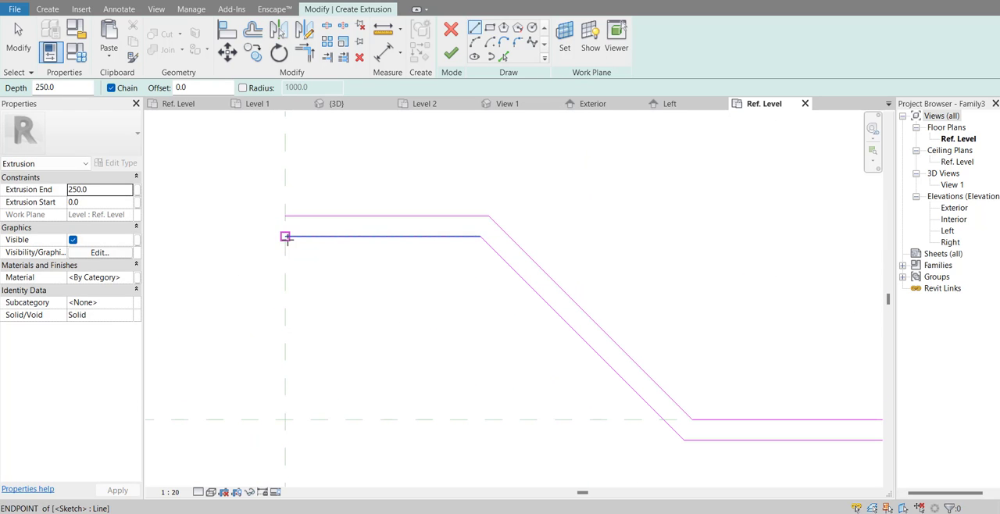
{"action": "left_click", "coordinate": [284, 236]}
{"action": "left_click", "coordinate": [285, 217]}
{"action": "scroll", "coordinate": [252, 289], "scroll_direction": "down", "scroll_amount": 4}
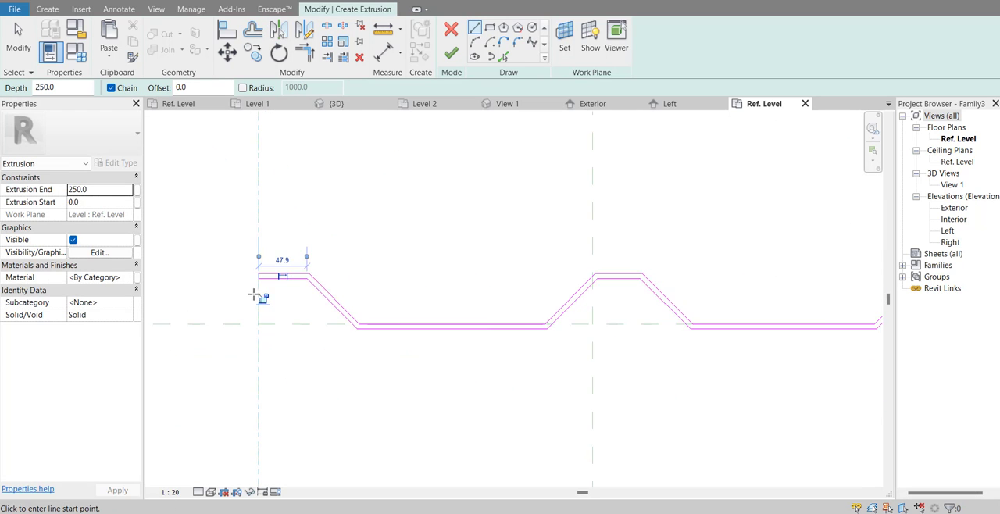
Step: Close the profile's right end with a short line across the sloped lines and finish the extrusion sketch
{"action": "middle_click_drag", "start_coordinate": [426, 321], "coordinate": [281, 340]}
{"action": "scroll", "coordinate": [551, 311], "scroll_direction": "up", "scroll_amount": 1}
{"action": "scroll", "coordinate": [555, 312], "scroll_direction": "up", "scroll_amount": 4}
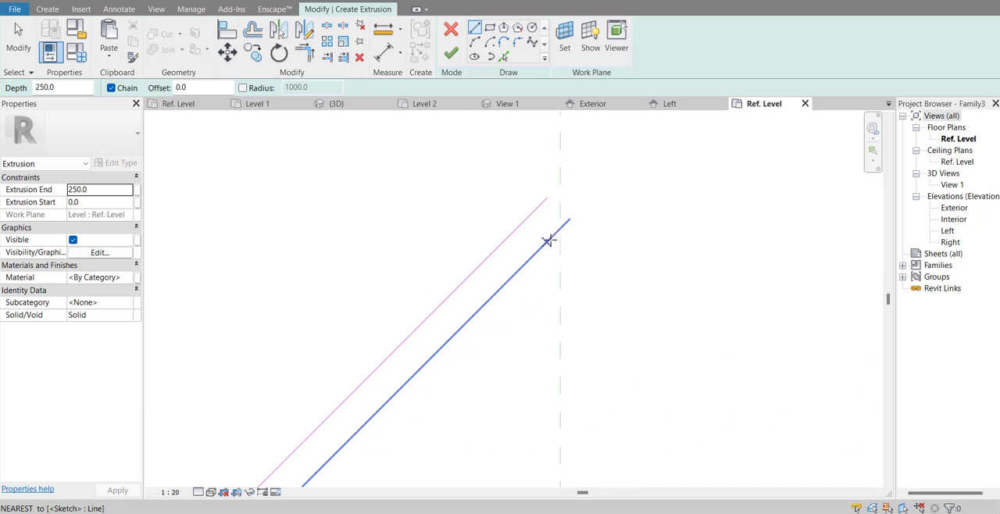
{"action": "left_click", "coordinate": [551, 201]}
{"action": "scroll", "coordinate": [614, 287], "scroll_direction": "down", "scroll_amount": 2}
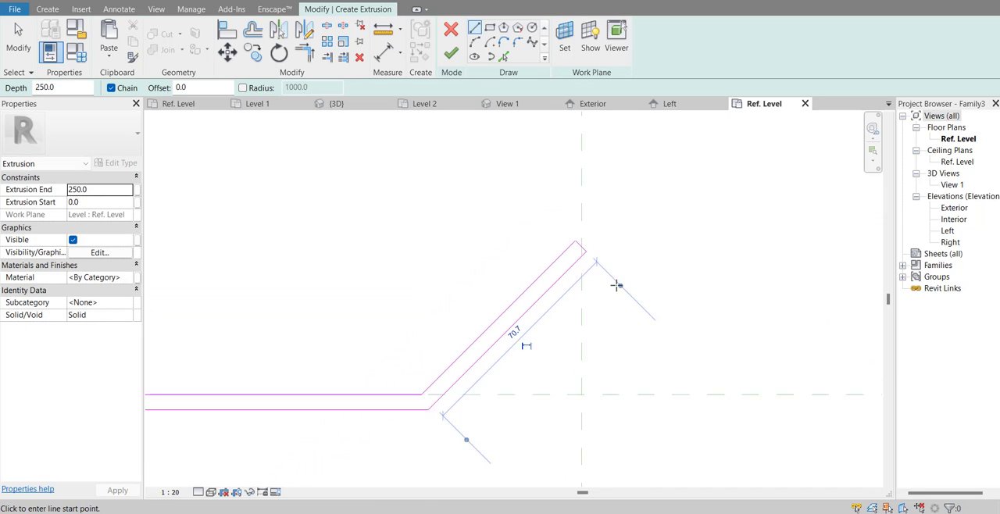
{"action": "key", "text": "Escape"}
{"action": "scroll", "coordinate": [644, 307], "scroll_direction": "down", "scroll_amount": 4}
{"action": "scroll", "coordinate": [647, 310], "scroll_direction": "down", "scroll_amount": 2}
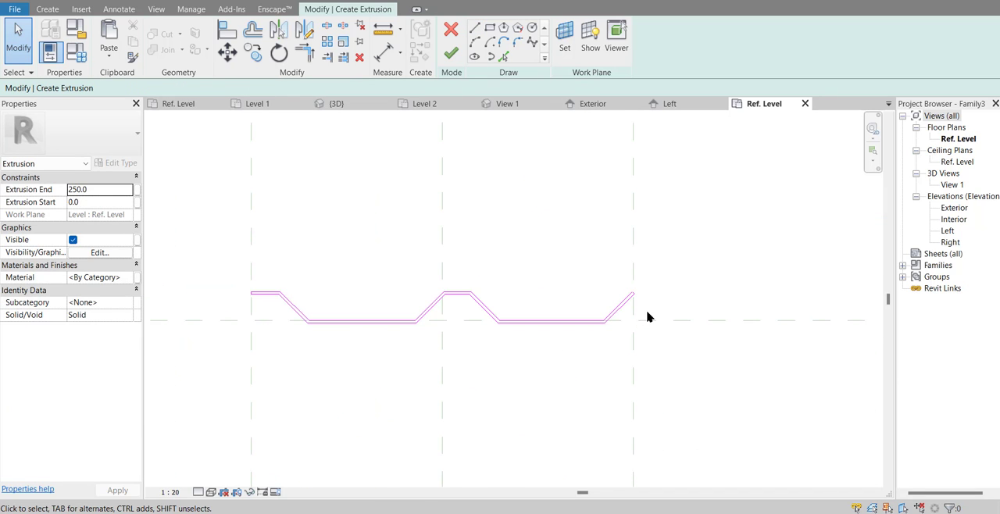
{"action": "left_click", "coordinate": [453, 54]}
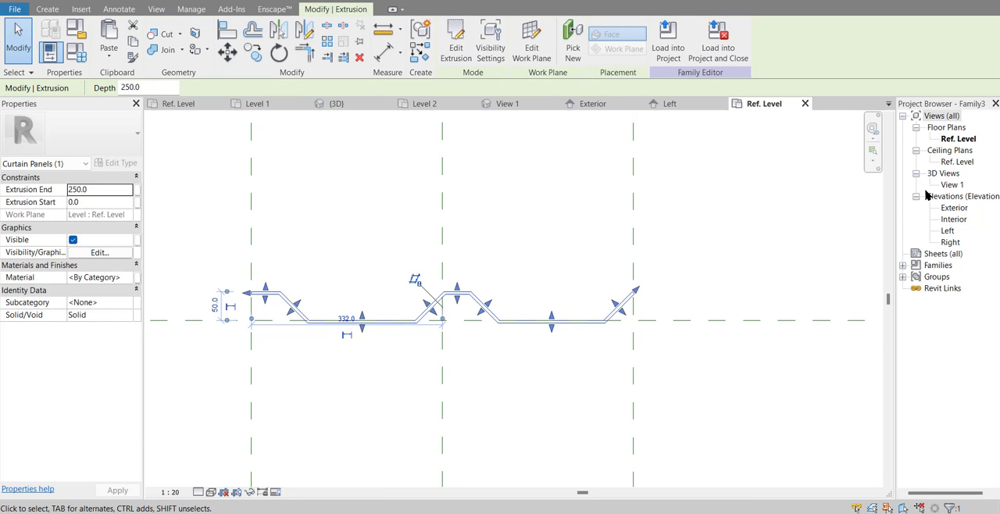
Step: Inspect the extruded roof panel in the 3D view
{"action": "double_click", "coordinate": [951, 184]}
{"action": "scroll", "coordinate": [607, 272], "scroll_direction": "down", "scroll_amount": 5}
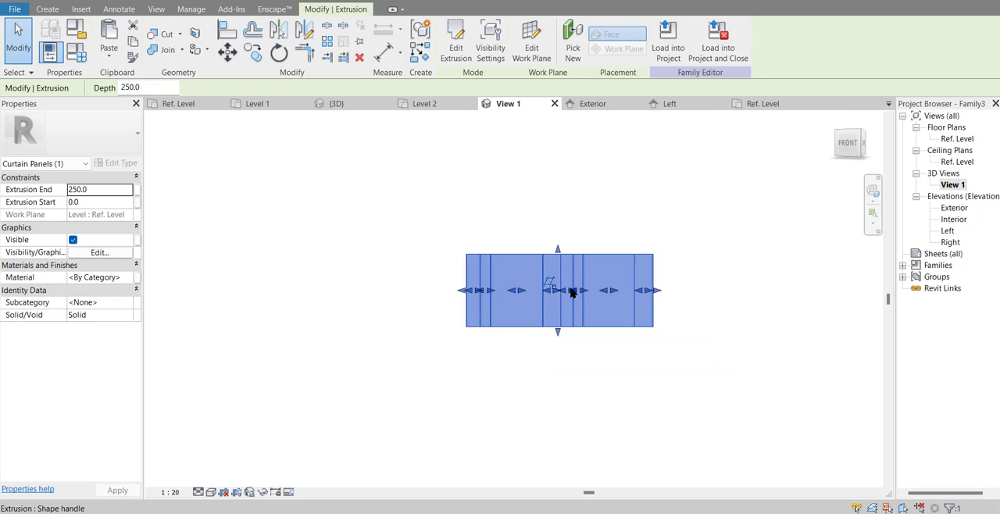
{"action": "middle_click_drag", "start_coordinate": [608, 272], "coordinate": [766, 156], "text": "shift"}
Step: In the Exterior elevation, set the Top reference plane 2000 mm above the Ref. Level
{"action": "double_click", "coordinate": [952, 208]}
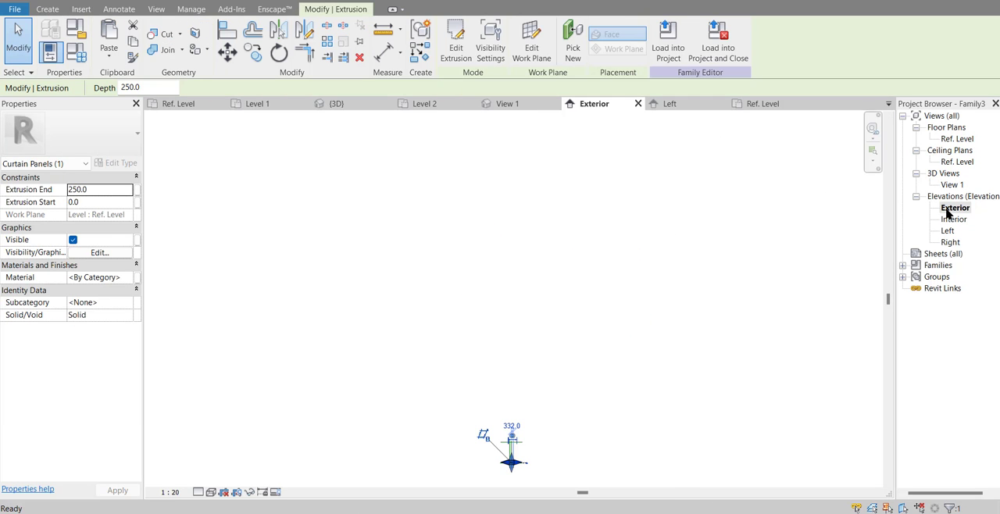
{"action": "scroll", "coordinate": [539, 462], "scroll_direction": "up", "scroll_amount": 10}
{"action": "scroll", "coordinate": [540, 465], "scroll_direction": "down", "scroll_amount": 1}
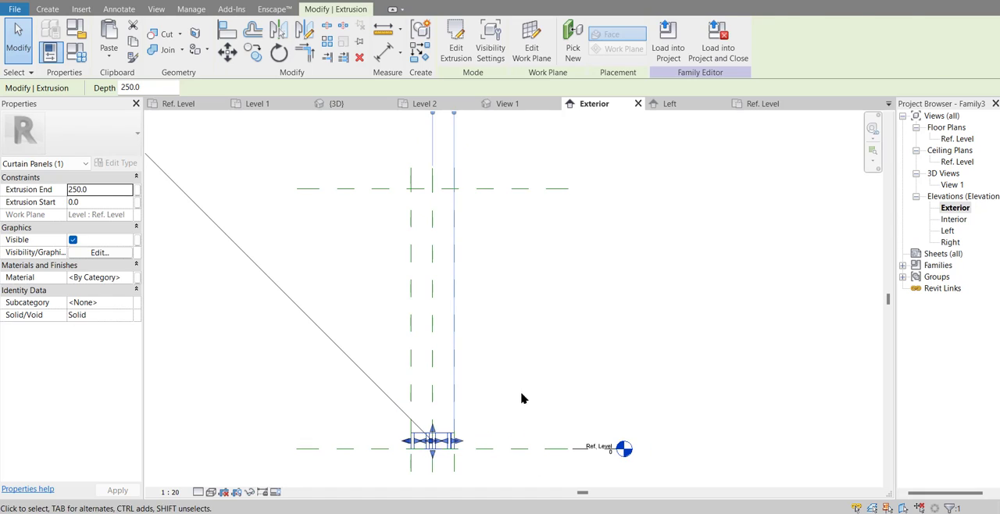
{"action": "left_click", "coordinate": [523, 397]}
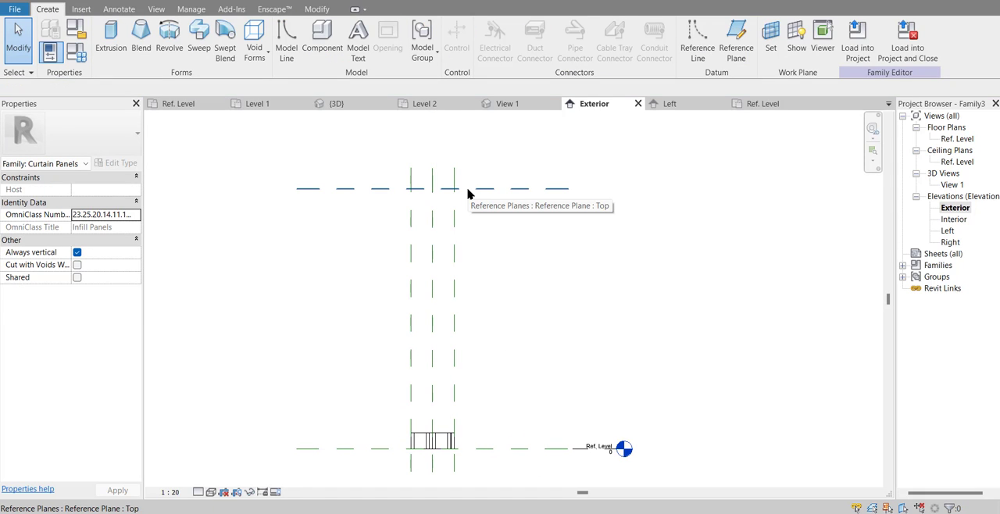
{"action": "left_click", "coordinate": [468, 189]}
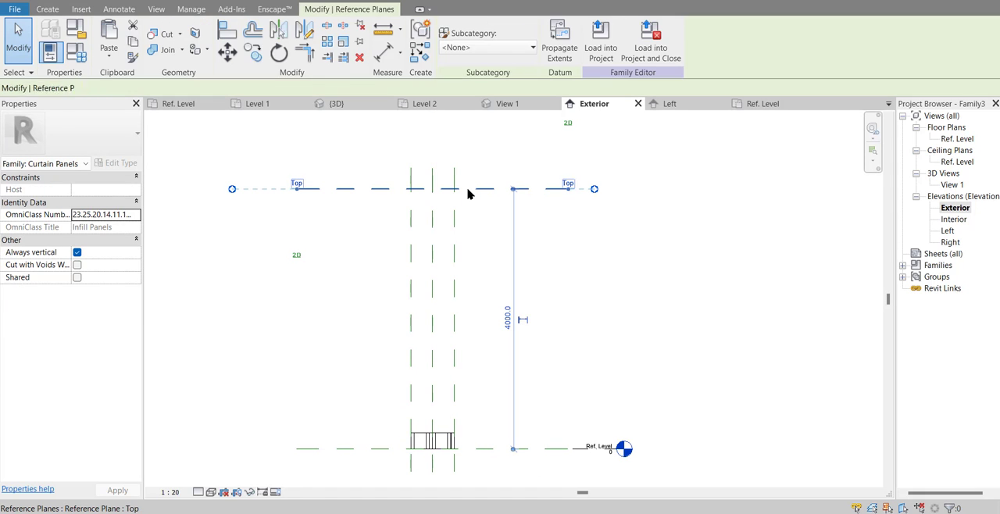
{"action": "left_click", "coordinate": [505, 324]}
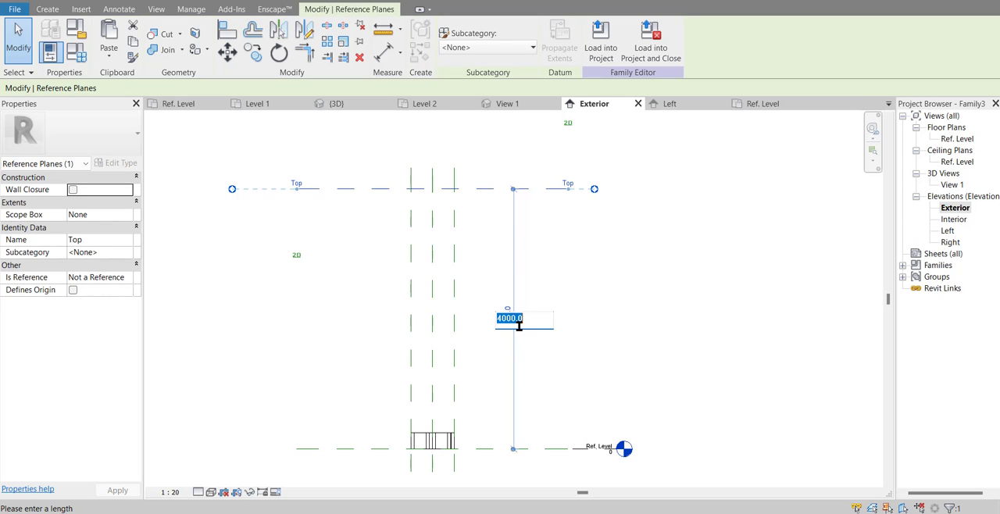
{"action": "type", "text": "2000"}
{"action": "key", "text": "Return"}
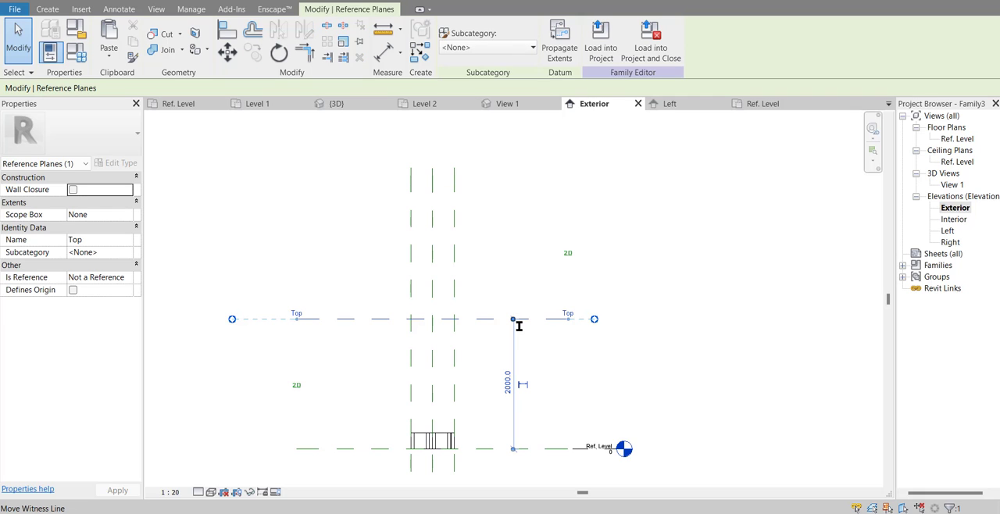
{"action": "left_click", "coordinate": [461, 451]}
Step: Align and lock the extrusion's upper edge to the Top reference plane
{"action": "scroll", "coordinate": [391, 476], "scroll_direction": "up", "scroll_amount": 3}
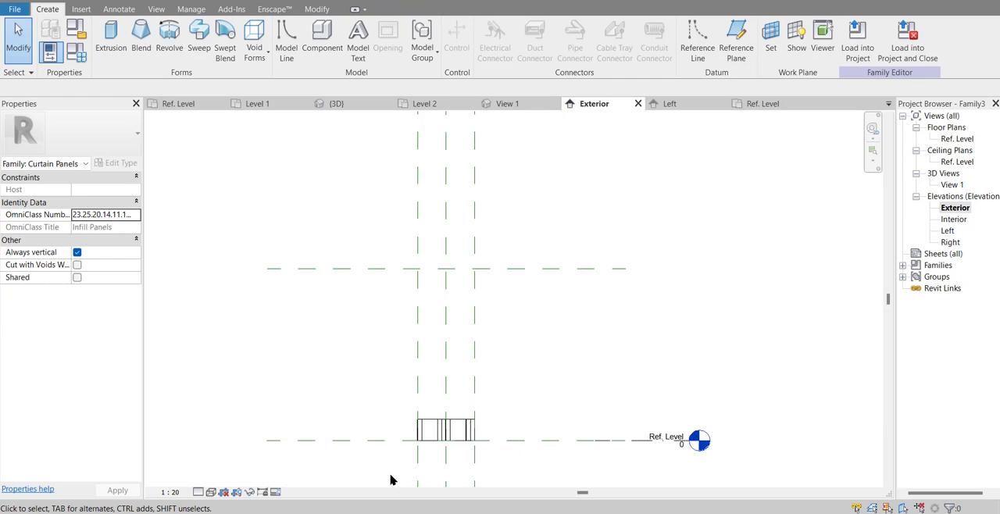
{"action": "scroll", "coordinate": [504, 382], "scroll_direction": "down", "scroll_amount": 1}
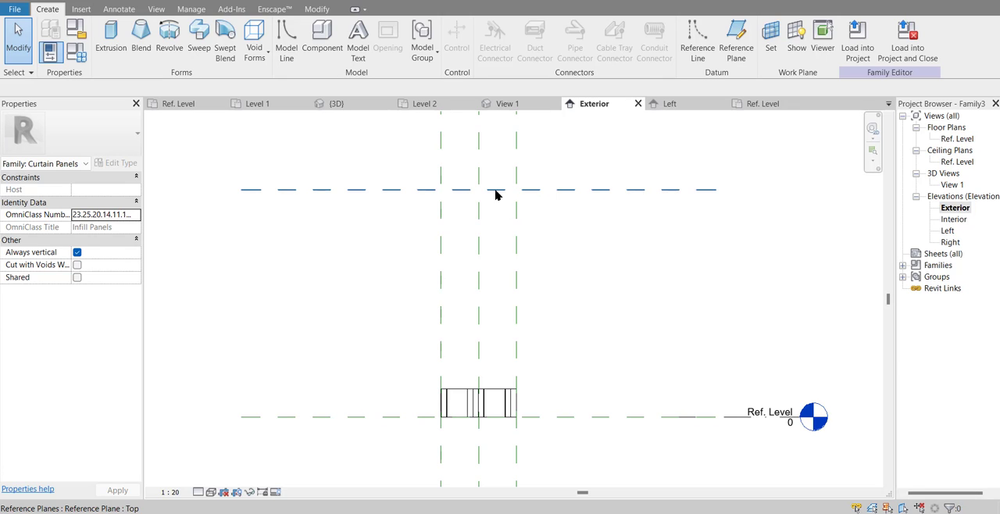
{"action": "left_click", "coordinate": [317, 9]}
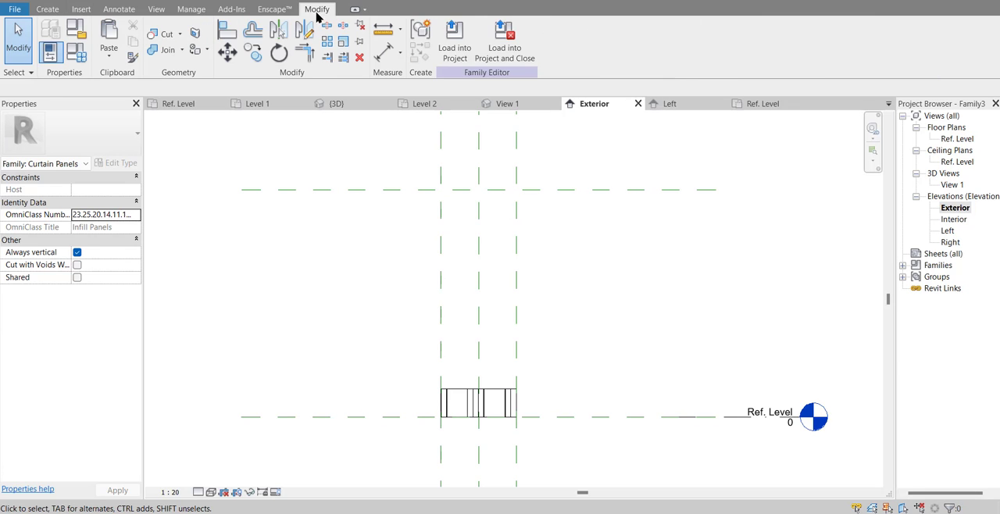
{"action": "left_click", "coordinate": [227, 29]}
{"action": "left_click", "coordinate": [541, 192]}
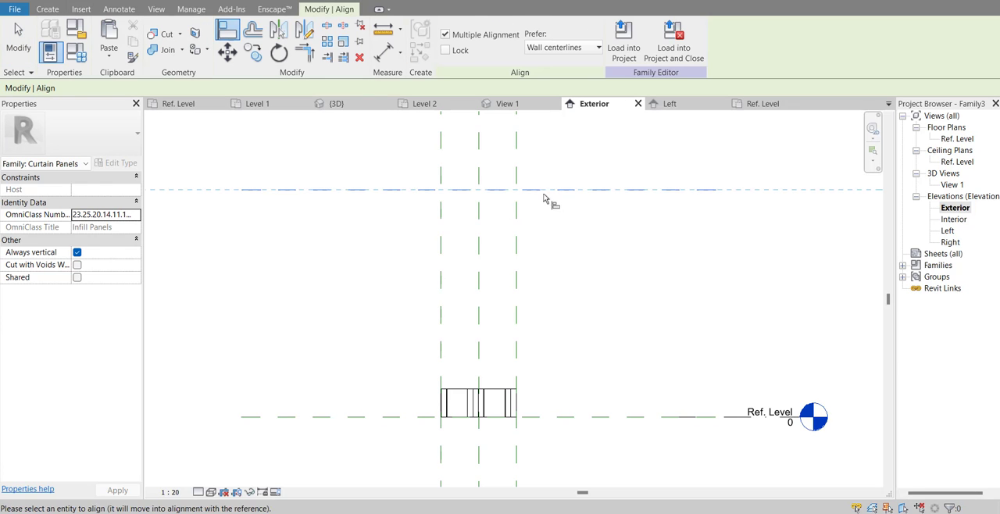
{"action": "left_click", "coordinate": [497, 391]}
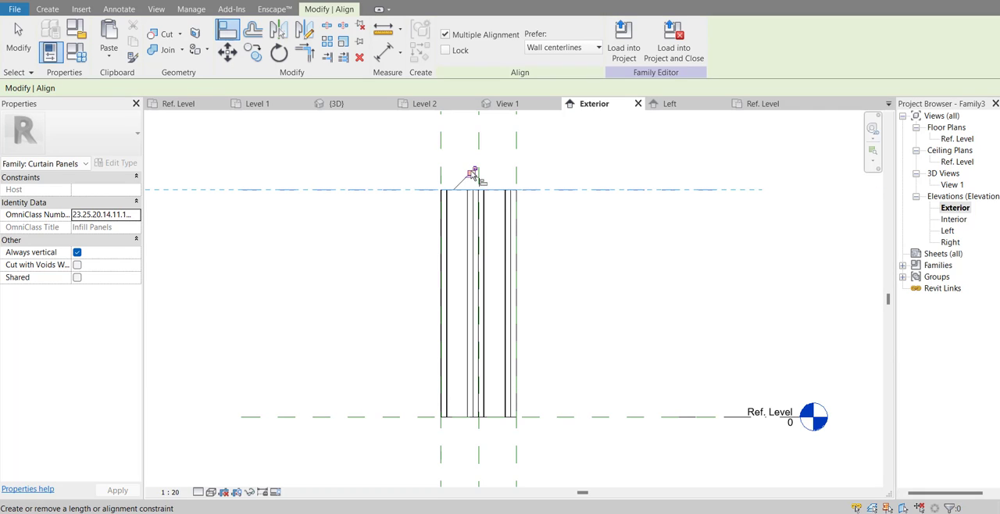
Step: With Multiple Alignment off, align and lock the extrusion's lower edge to the reference plane at Ref. Level, and open 3D View 1
{"action": "left_click", "coordinate": [561, 418]}
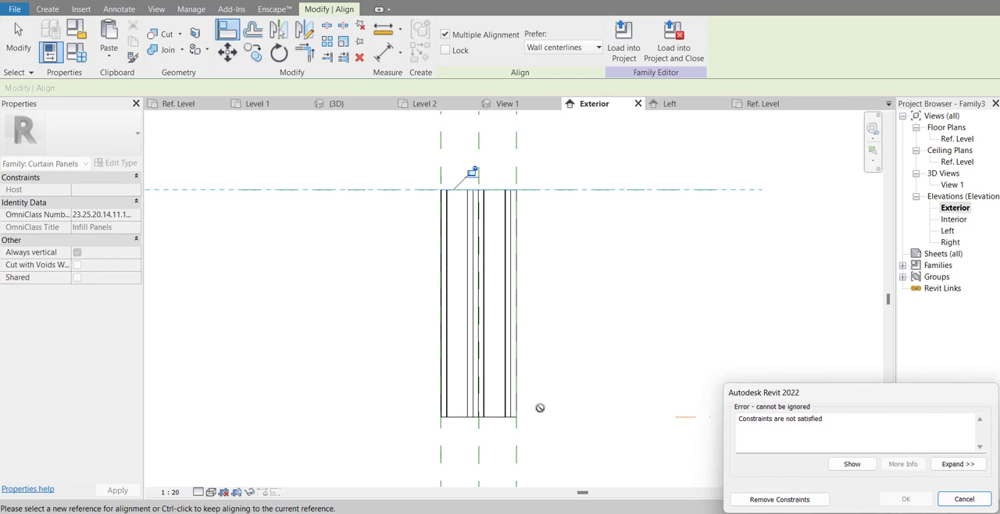
{"action": "left_click", "coordinate": [971, 500]}
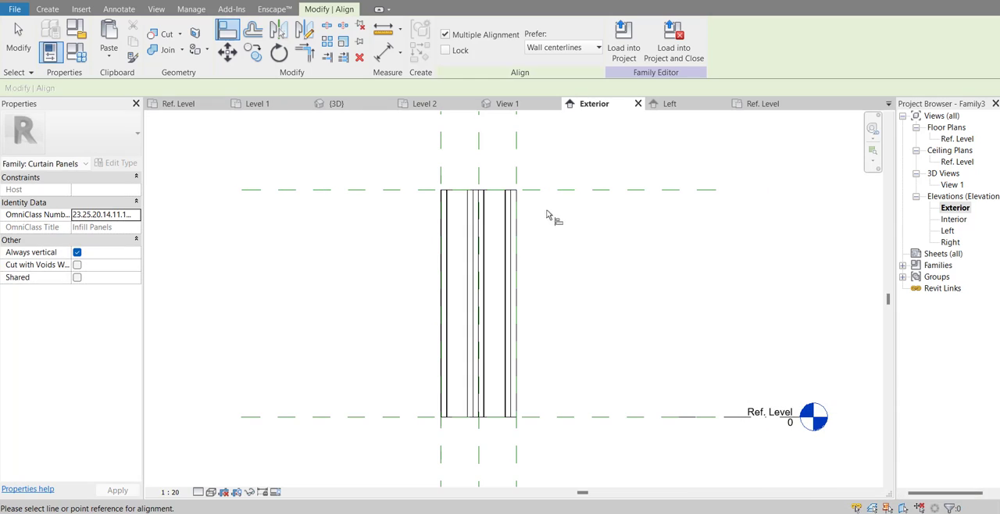
{"action": "left_click", "coordinate": [444, 36]}
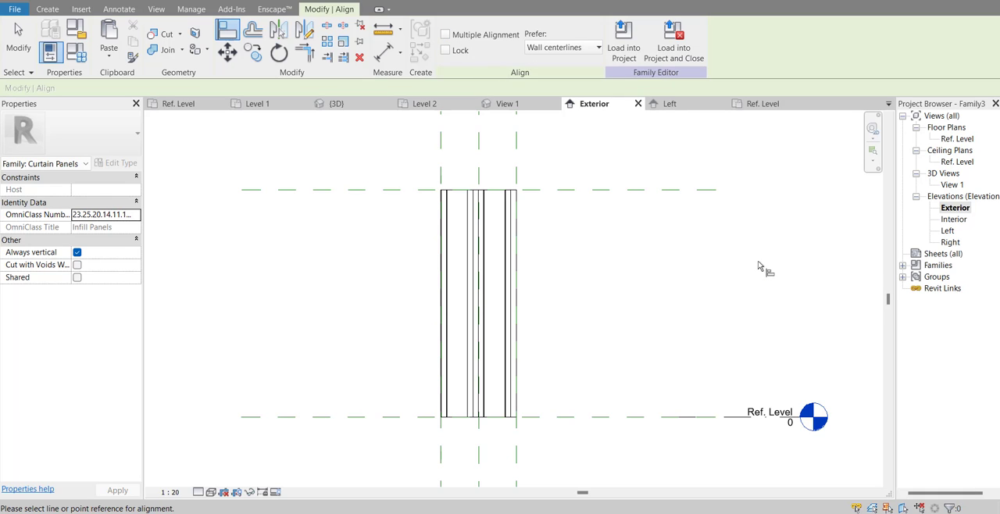
{"action": "left_click", "coordinate": [547, 426]}
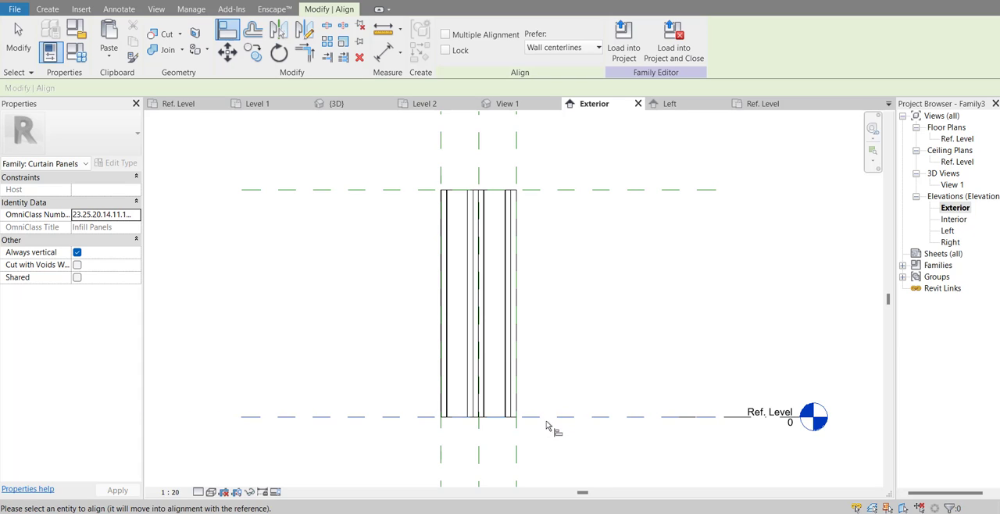
{"action": "left_click", "coordinate": [450, 417]}
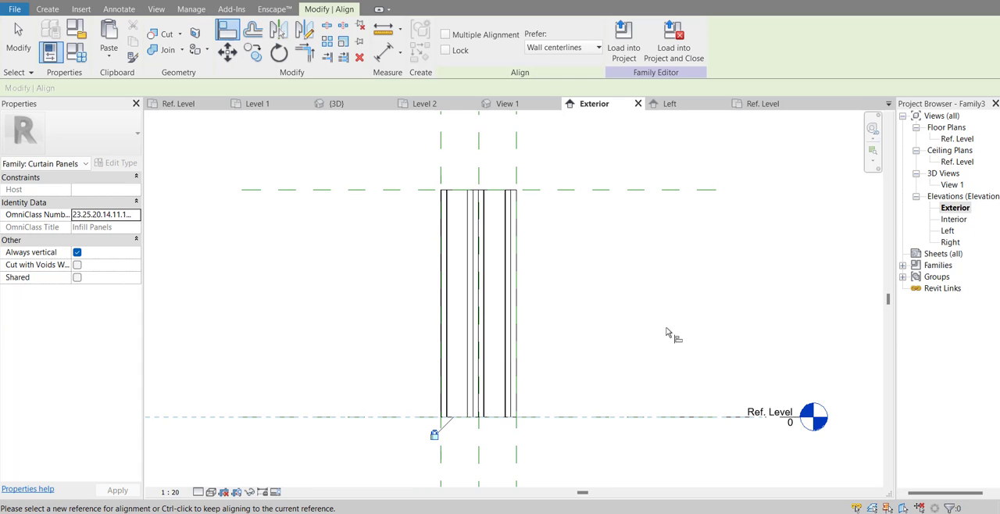
{"action": "double_click", "coordinate": [952, 185]}
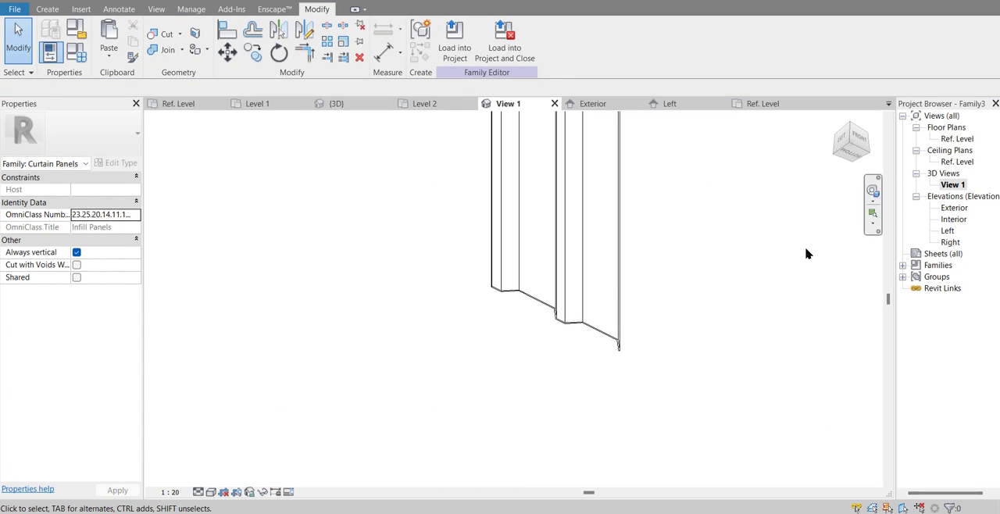
Step: Switch the panel's 3D view to the Shaded visual style and look over the extruded panel
{"action": "middle_click_drag", "start_coordinate": [806, 253], "coordinate": [522, 302], "text": "shift"}
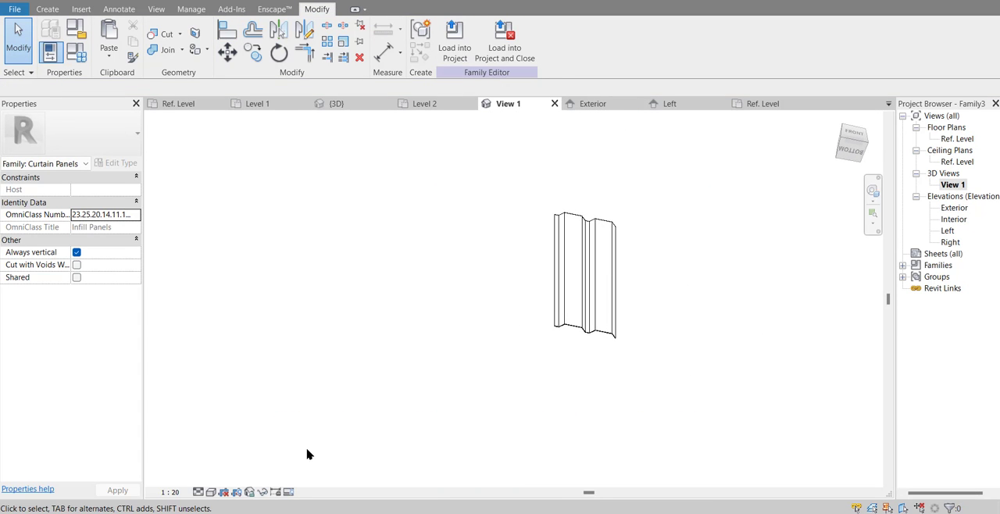
{"action": "left_click", "coordinate": [211, 493]}
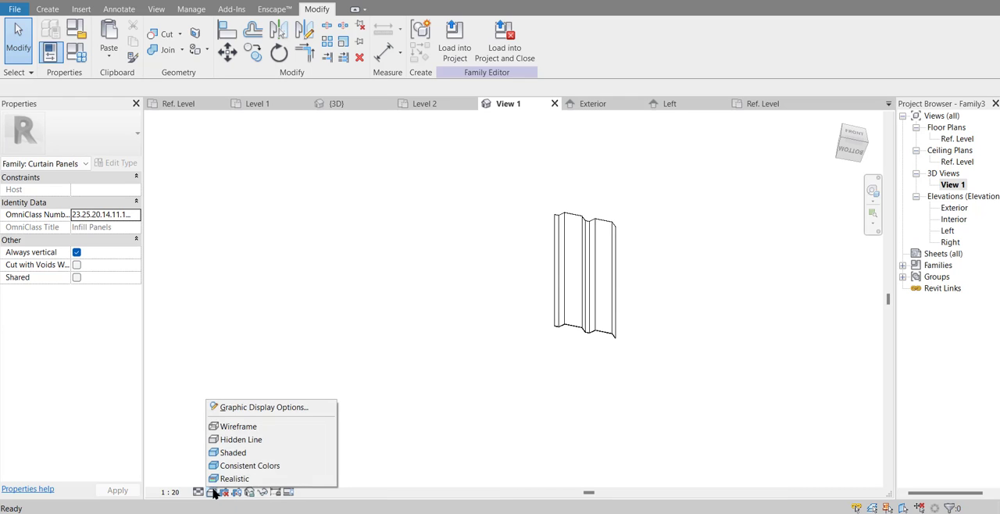
{"action": "left_click", "coordinate": [232, 454]}
{"action": "scroll", "coordinate": [675, 237], "scroll_direction": "up", "scroll_amount": 3}
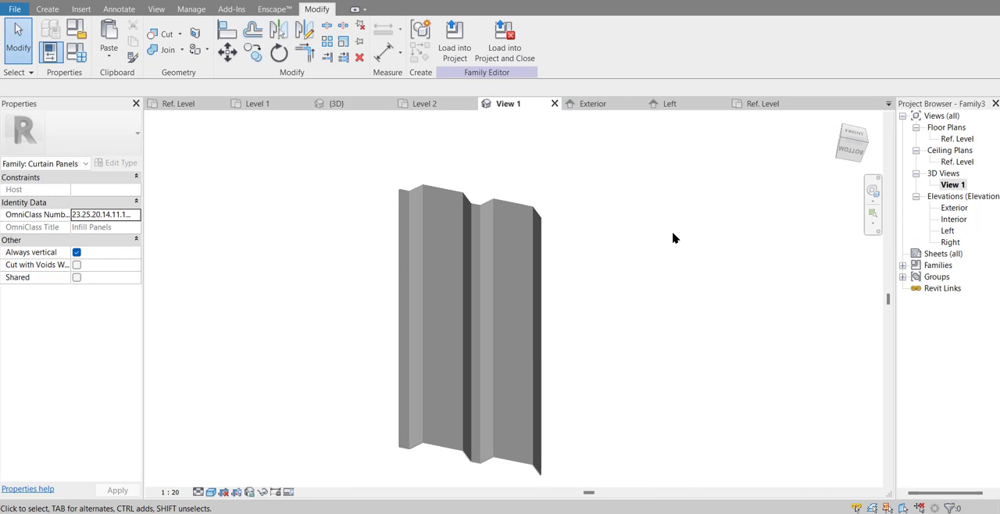
{"action": "middle_click_drag", "start_coordinate": [626, 263], "coordinate": [594, 227], "text": "shift"}
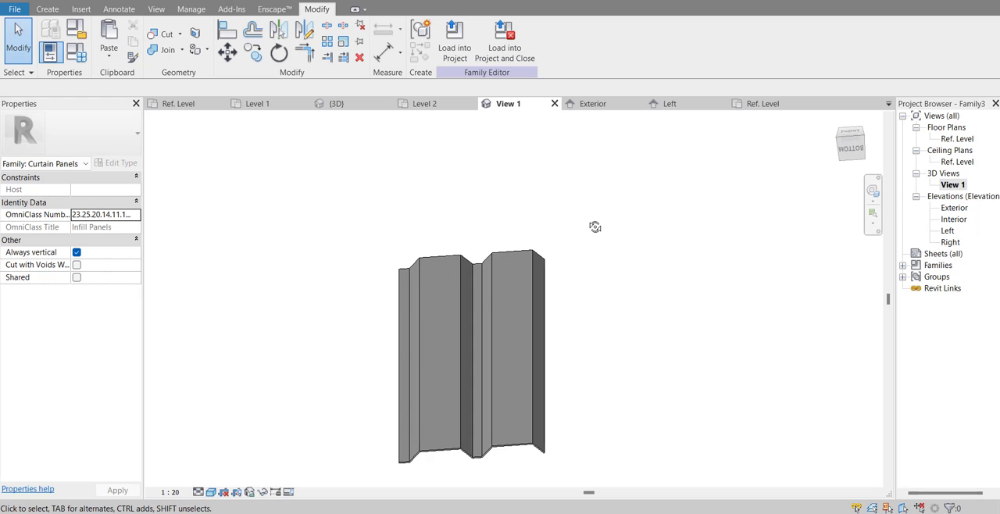
Step: For the panel extrusion's material, duplicate the Default material and name the copy Alderon Putih
{"action": "left_click", "coordinate": [506, 326]}
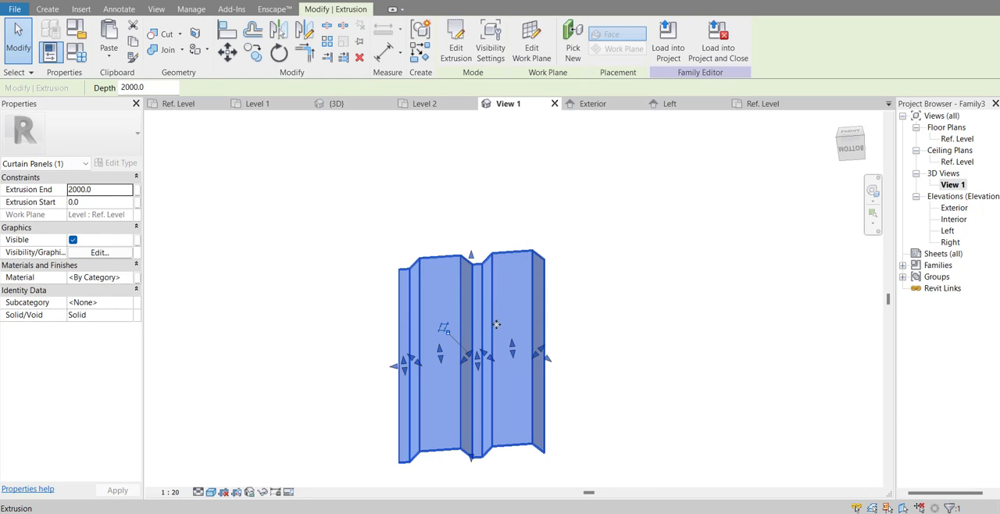
{"action": "left_click", "coordinate": [121, 279]}
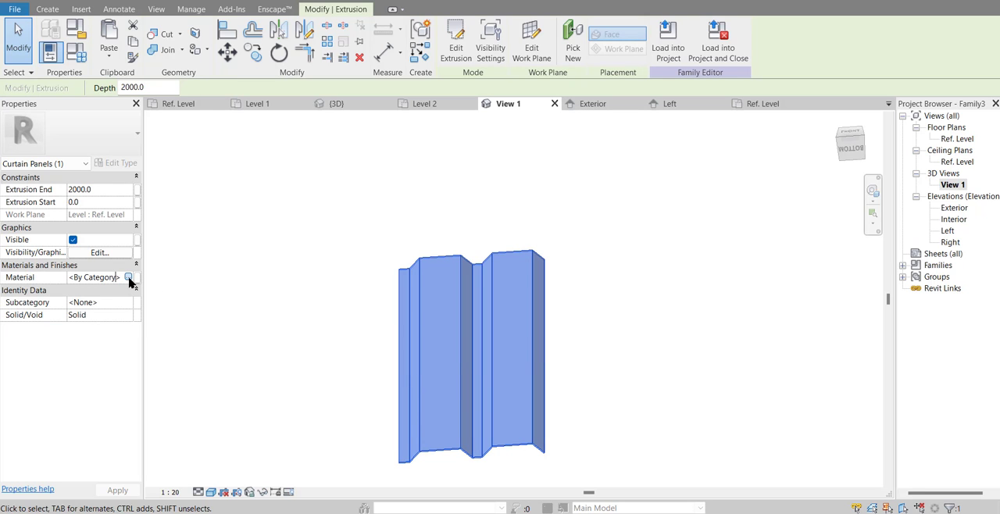
{"action": "left_click", "coordinate": [129, 279]}
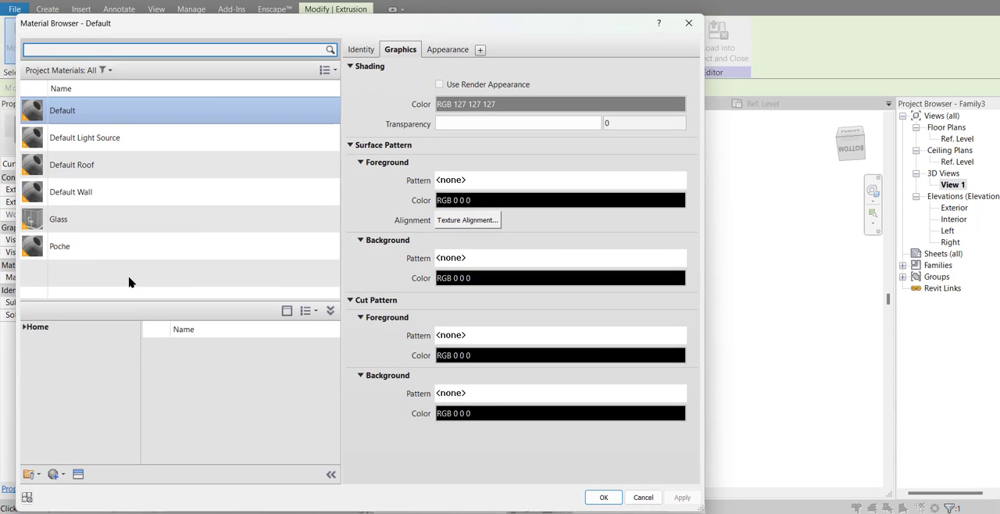
{"action": "right_click", "coordinate": [95, 112]}
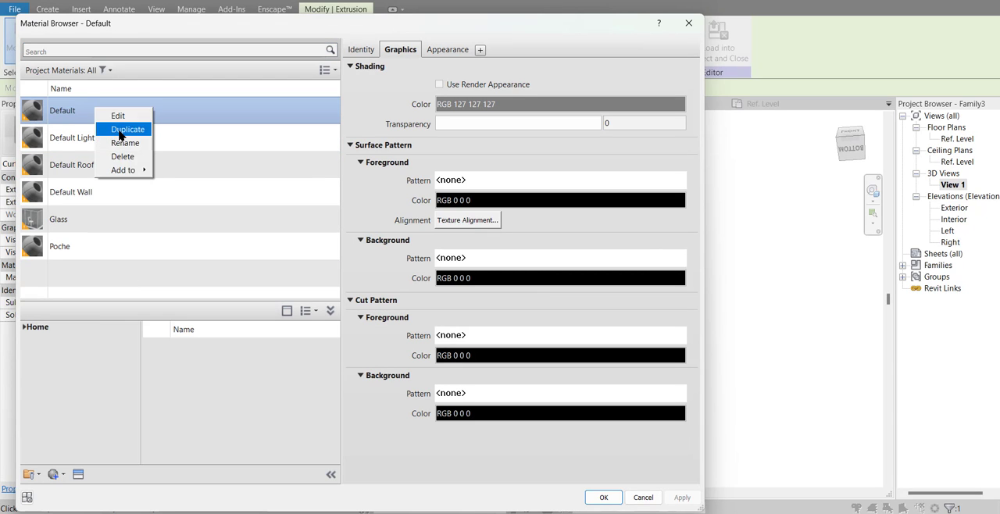
{"action": "left_click", "coordinate": [119, 132]}
{"action": "type", "text": "Alderon Putih"}
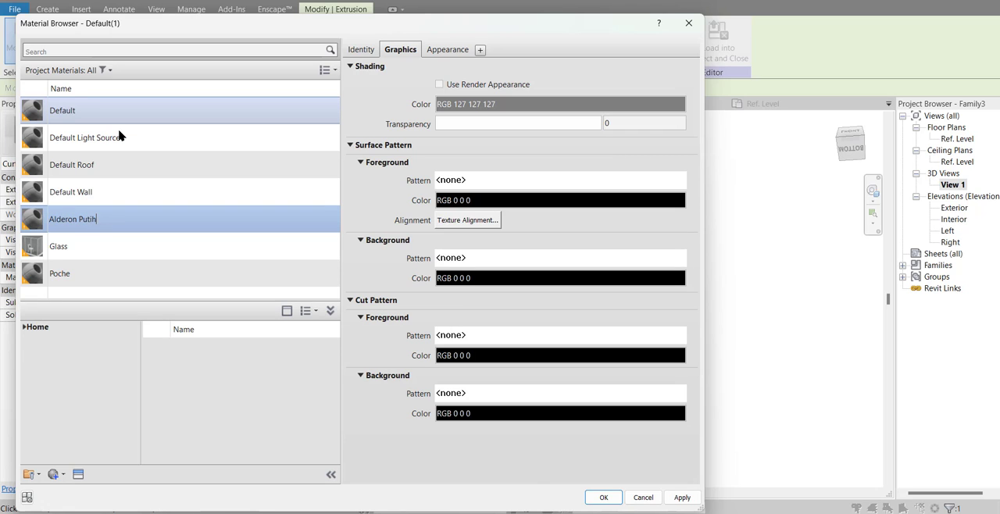
{"action": "key", "text": "Return"}
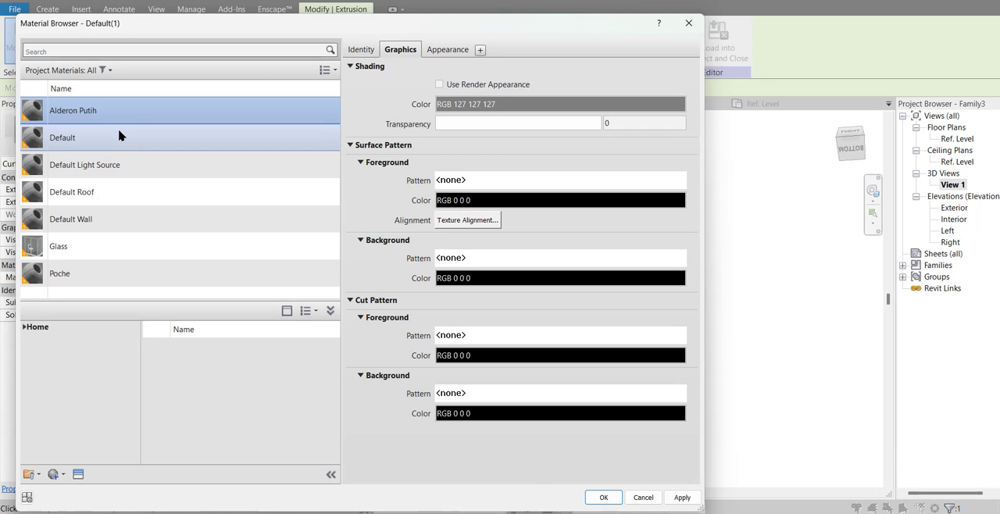
Step: Set the Alderon Putih material's generic appearance colour to white
{"action": "left_click", "coordinate": [441, 50]}
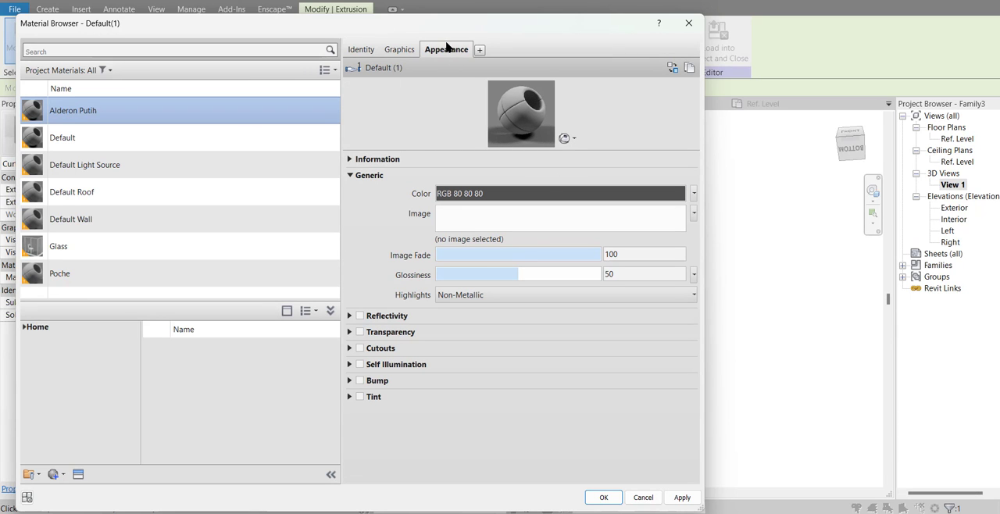
{"action": "left_click", "coordinate": [518, 194]}
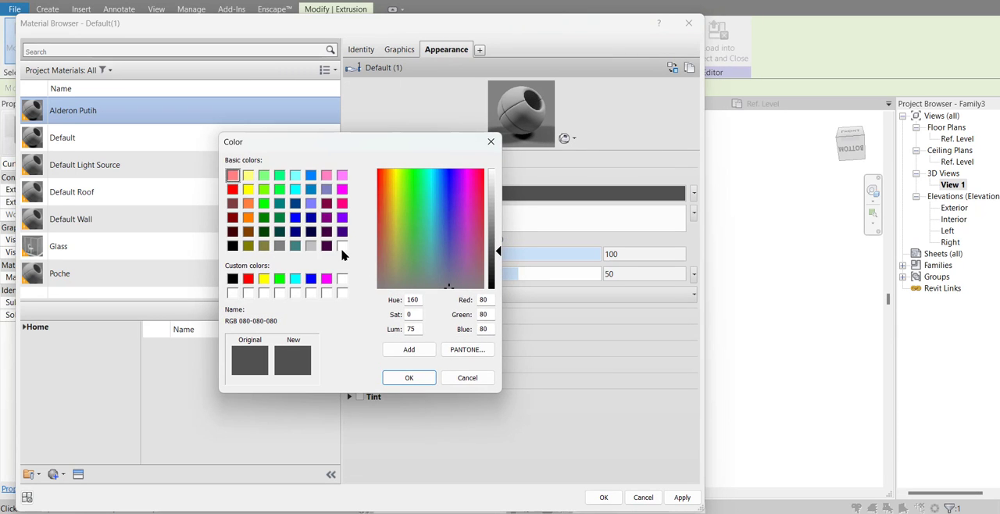
{"action": "left_click", "coordinate": [342, 247]}
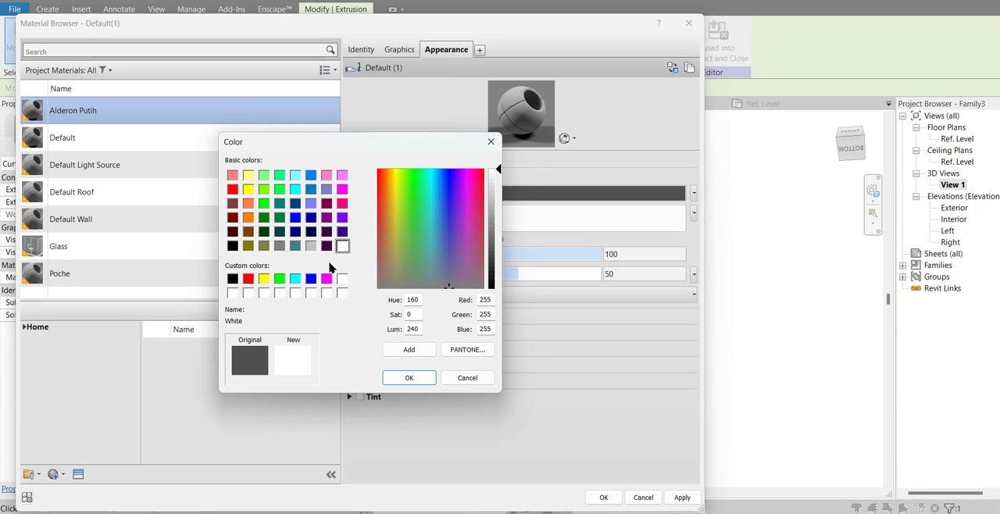
{"action": "left_click", "coordinate": [407, 378]}
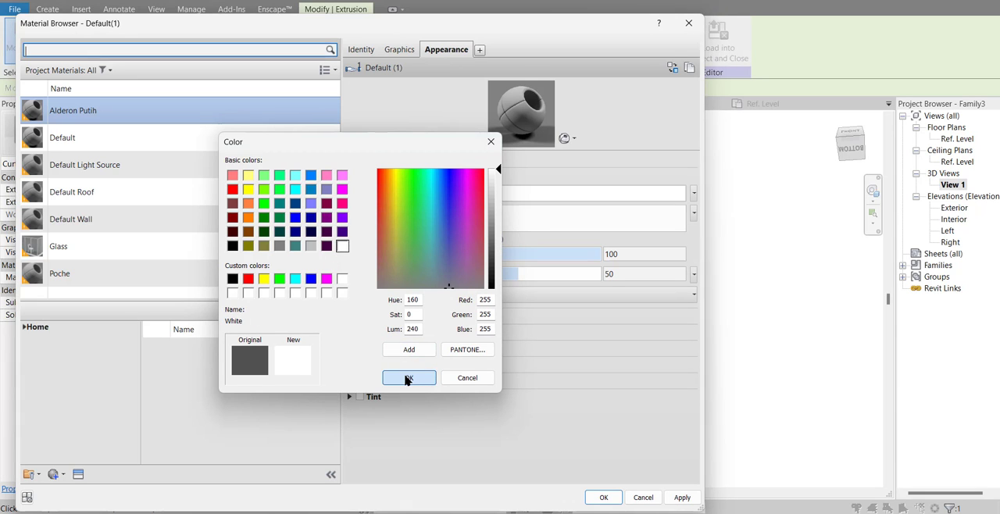
Step: Make Alderon Putih's shading use its render appearance, and apply the material to the panel extrusion
{"action": "left_click", "coordinate": [408, 51]}
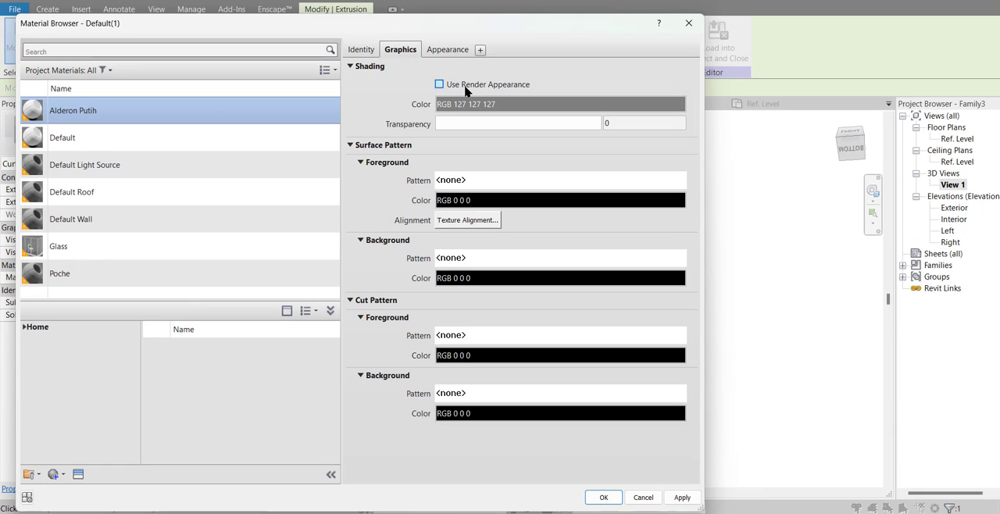
{"action": "left_click", "coordinate": [464, 86]}
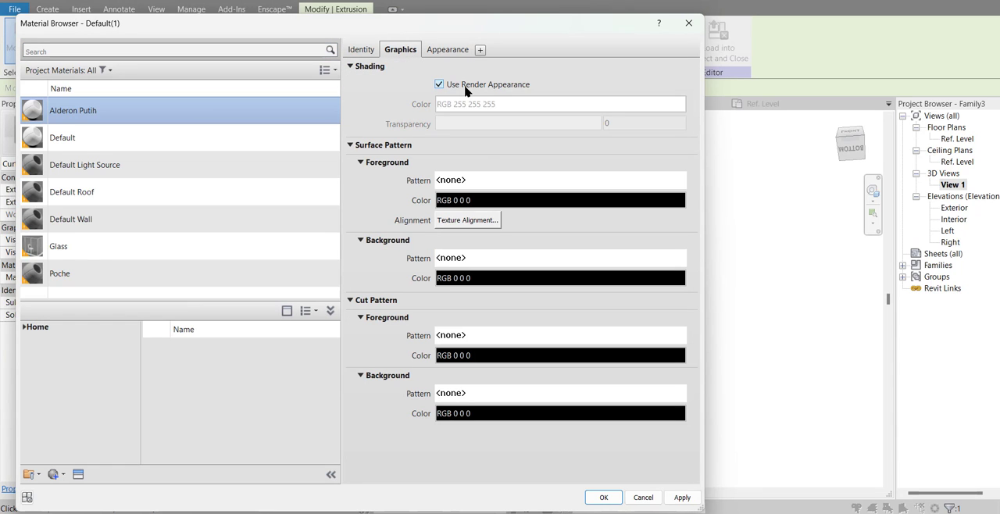
{"action": "left_click", "coordinate": [608, 500]}
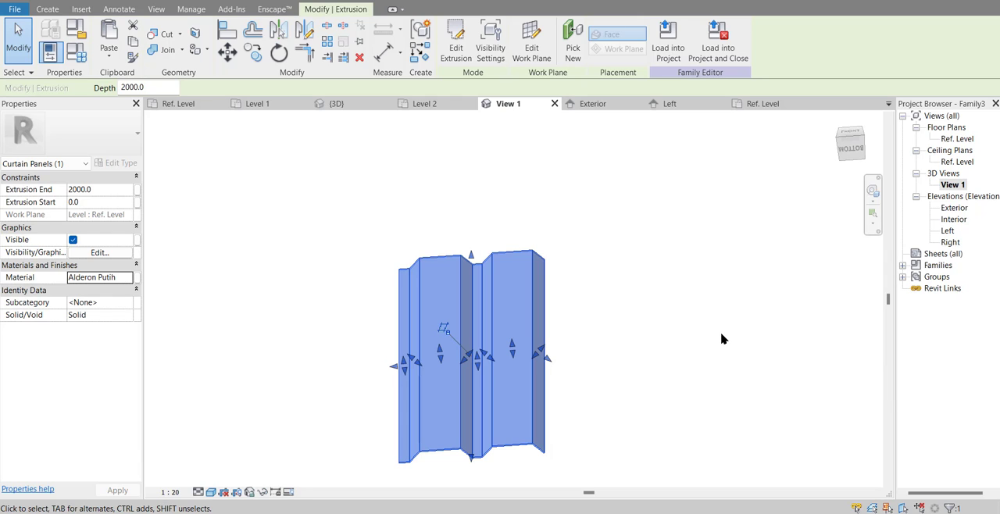
{"action": "left_click", "coordinate": [722, 338]}
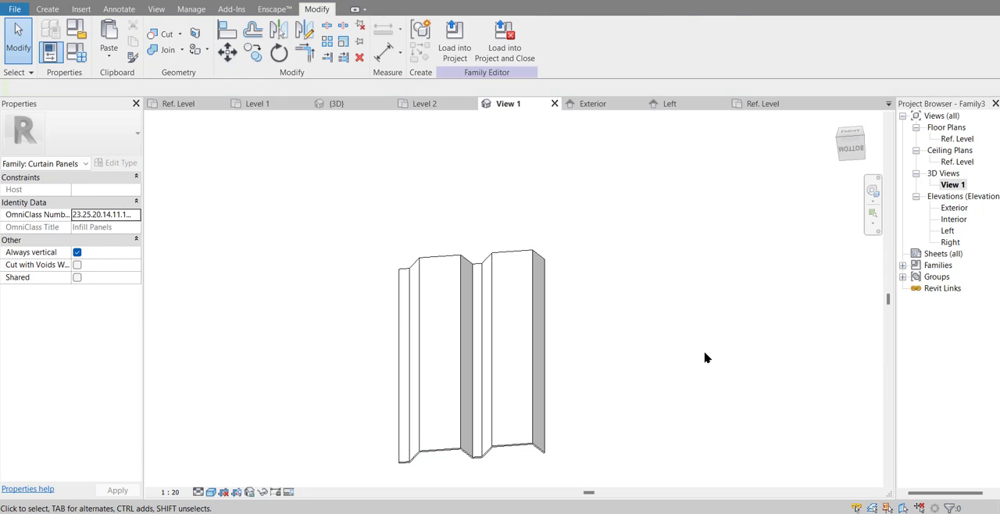
{"action": "middle_click_drag", "start_coordinate": [657, 393], "coordinate": [636, 320], "text": "shift"}
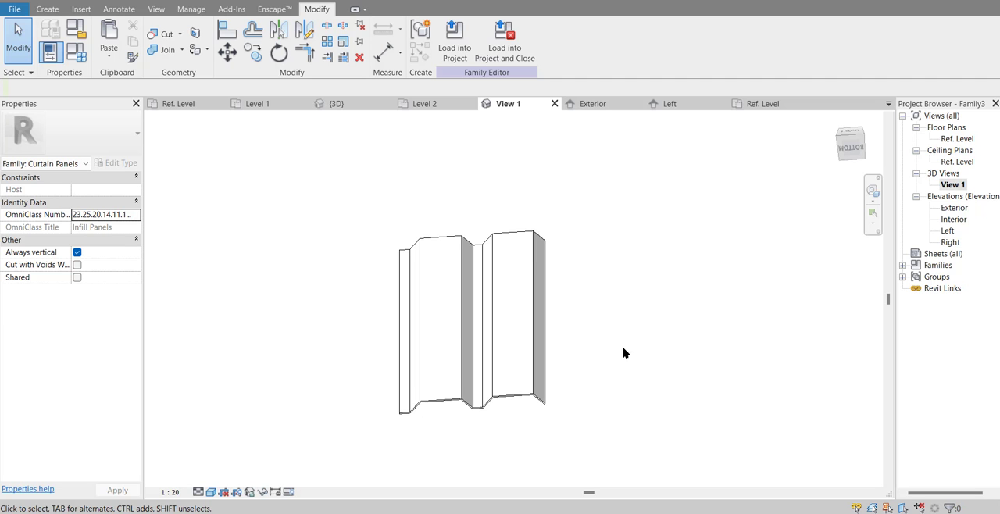
Step: Start saving the panel family, creating and opening a new Desktop folder named Alderon
{"action": "left_click", "coordinate": [14, 9]}
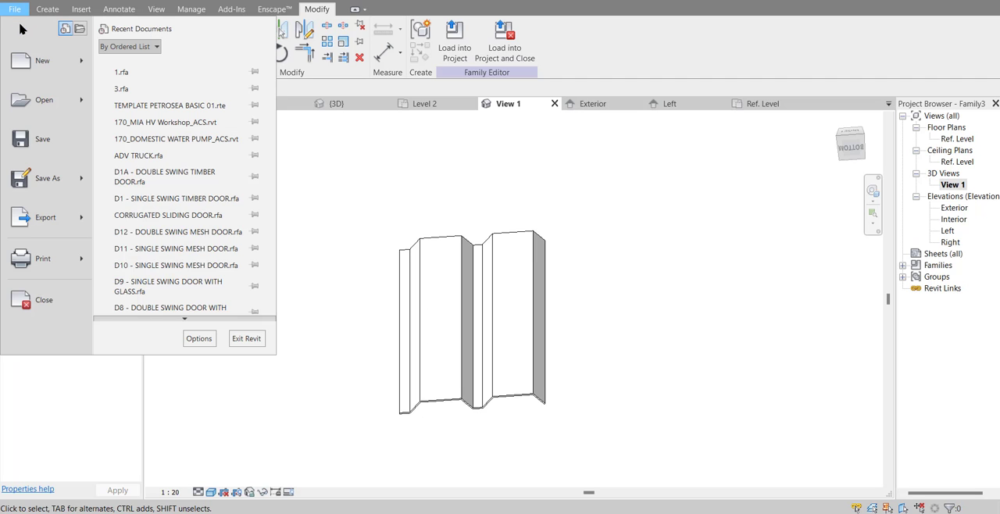
{"action": "left_click", "coordinate": [24, 142]}
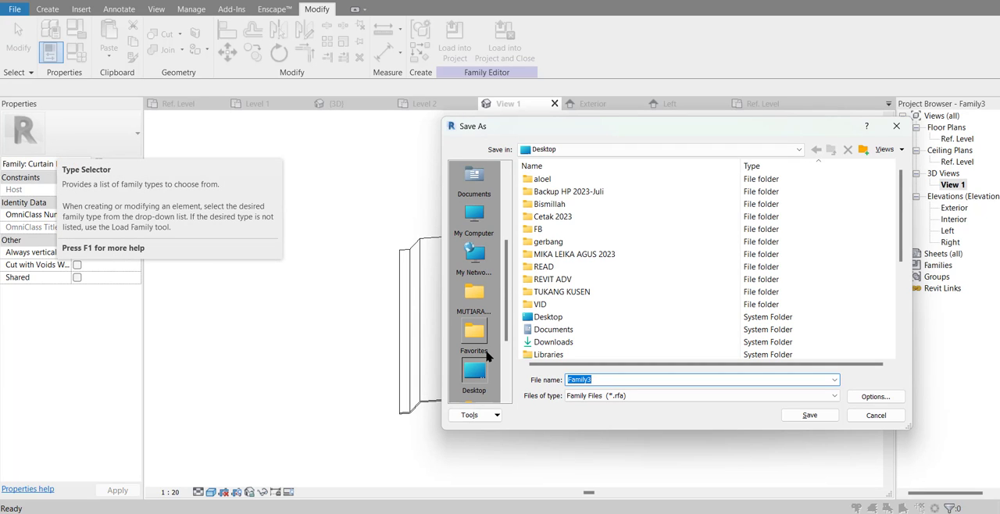
{"action": "scroll", "coordinate": [488, 356], "scroll_direction": "down", "scroll_amount": 3}
{"action": "scroll", "coordinate": [488, 356], "scroll_direction": "up", "scroll_amount": 5}
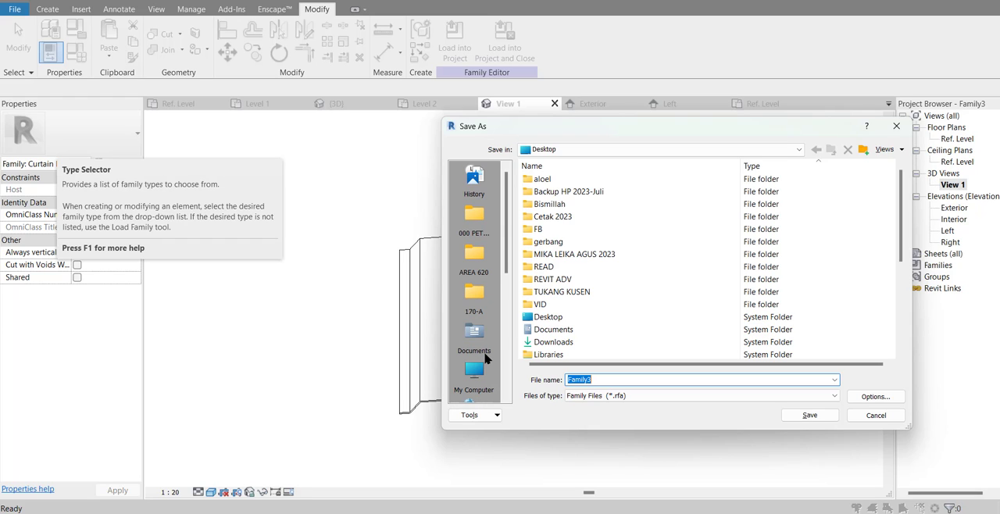
{"action": "left_click", "coordinate": [863, 151]}
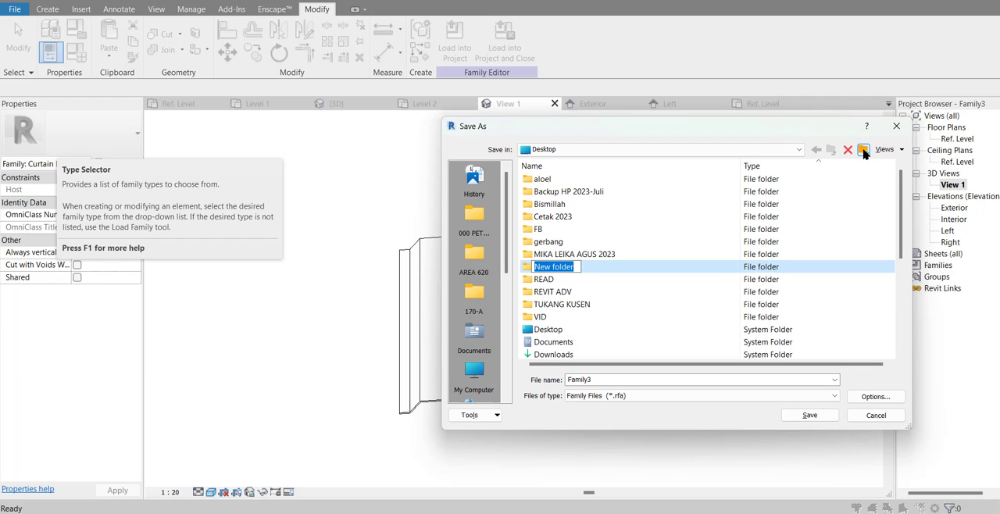
{"action": "type", "text": "Alderon"}
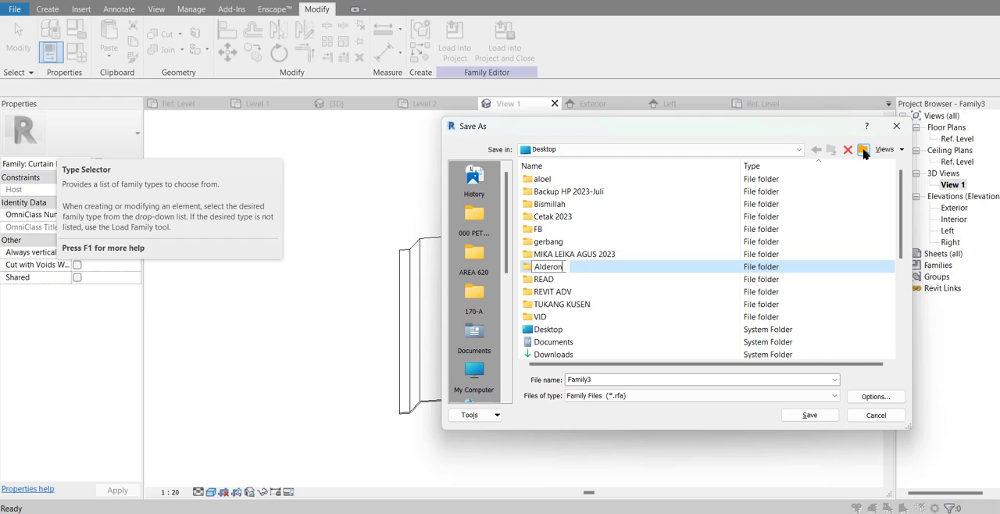
{"action": "key", "text": "Return"}
{"action": "key", "text": "Return"}
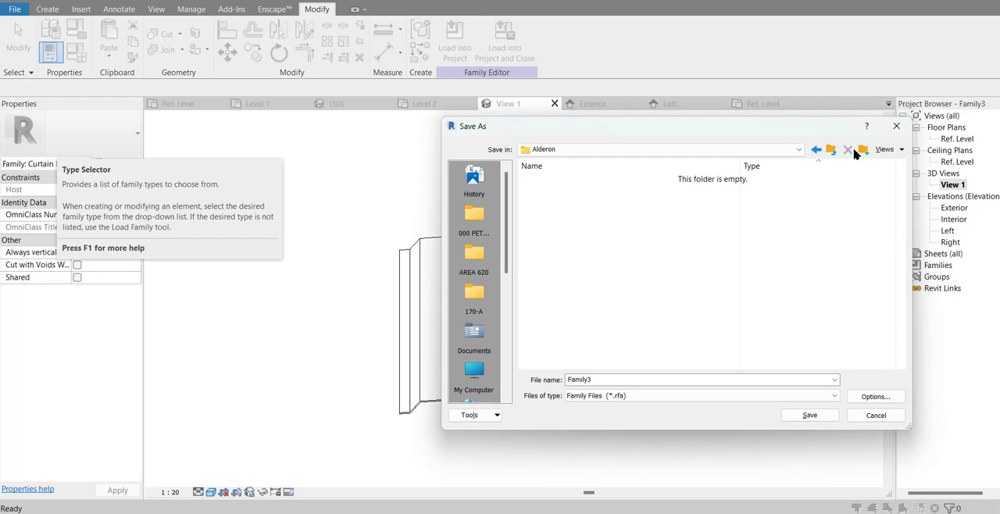
Step: Save the panel family in the Alderon folder under a name beginning with "Panel Ald"
{"action": "left_click", "coordinate": [663, 381]}
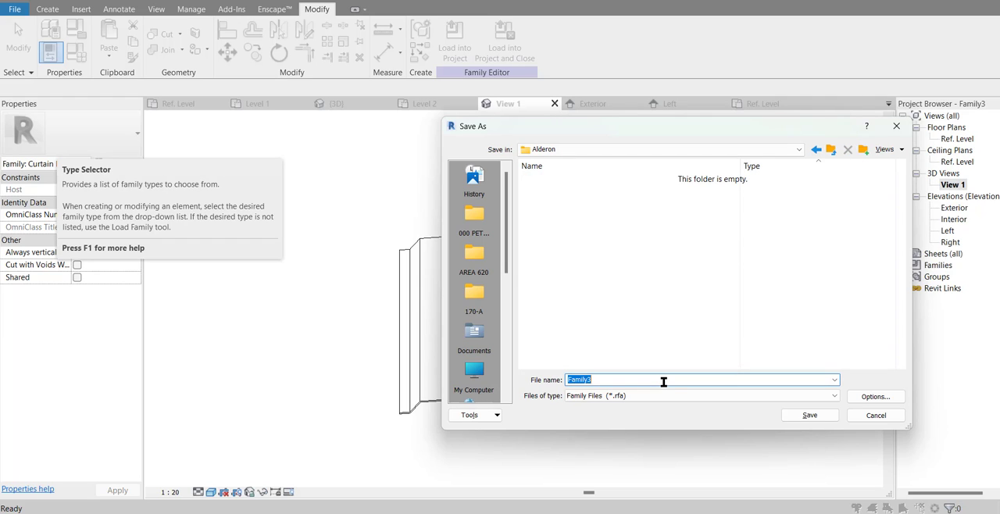
{"action": "type", "text": "Panel Alderon"}
{"action": "key", "text": "Return"}
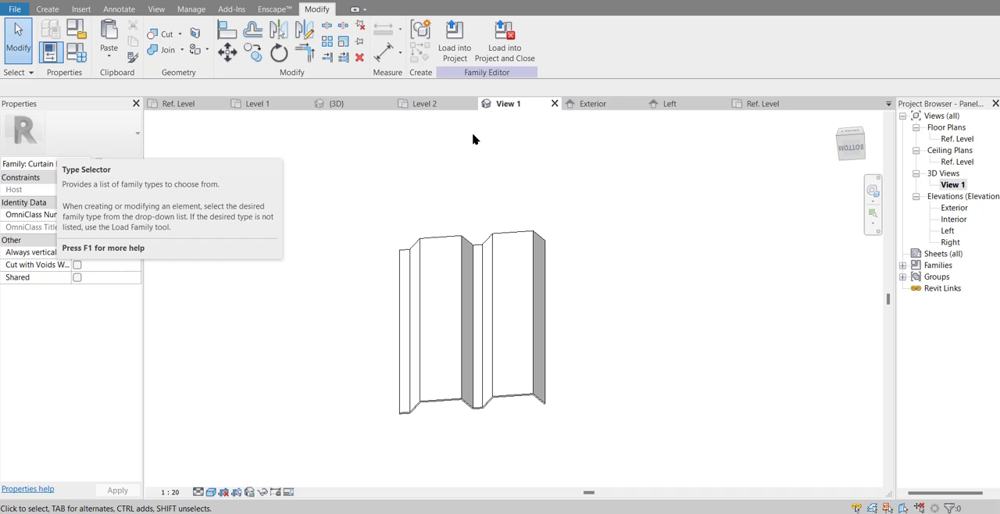
Step: Load the curtain panel family into Project2 only, leaving Project1 out
{"action": "left_click", "coordinate": [452, 62]}
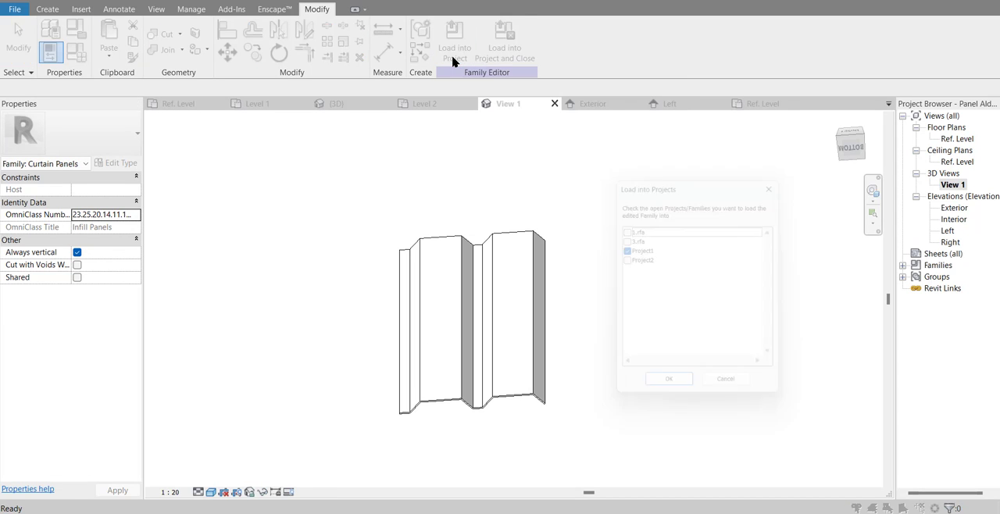
{"action": "left_click", "coordinate": [623, 249]}
{"action": "left_click", "coordinate": [624, 259]}
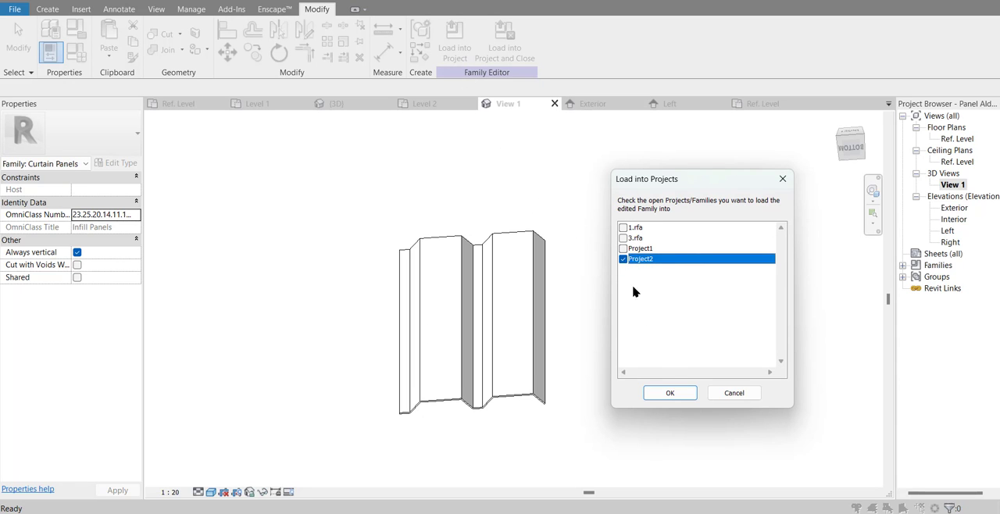
{"action": "left_click", "coordinate": [670, 392]}
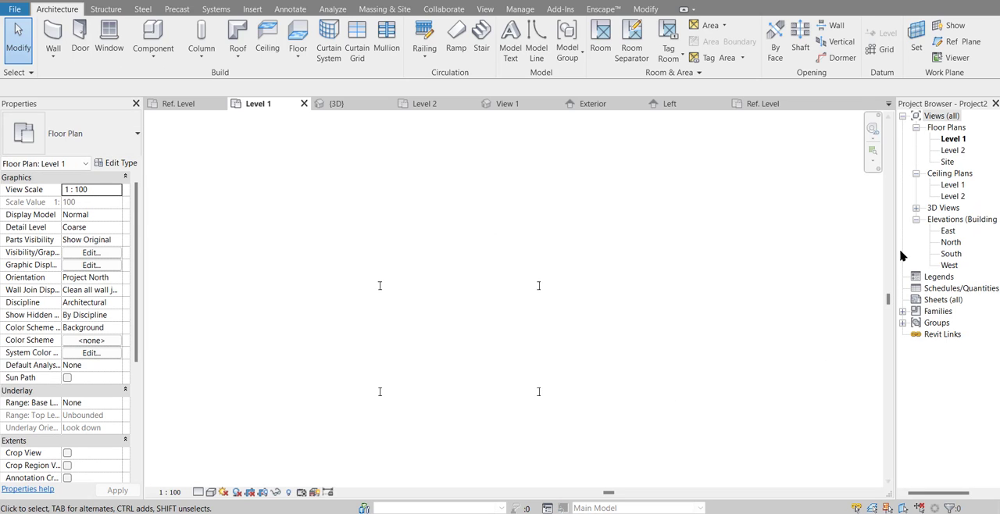
Step: In the 3D view, duplicate the canopy roof's Sloped Glazing type under the name Kanopi Alderon
{"action": "left_click", "coordinate": [915, 208]}
{"action": "double_click", "coordinate": [948, 220]}
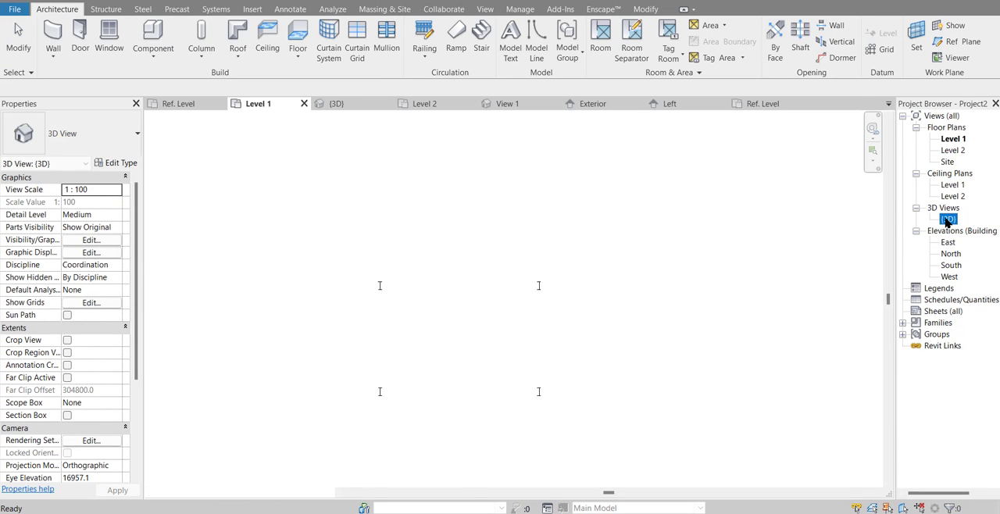
{"action": "middle_click_drag", "start_coordinate": [832, 263], "coordinate": [735, 310], "text": "shift"}
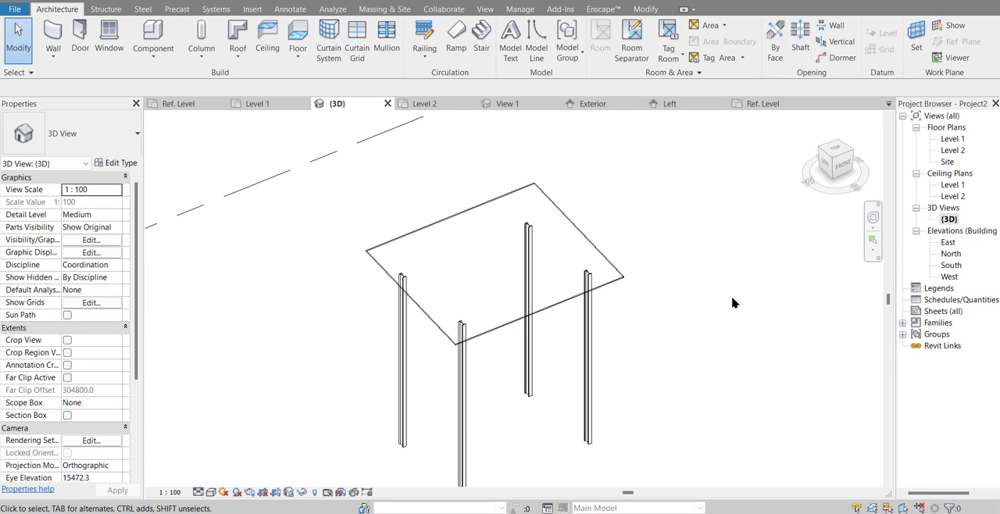
{"action": "left_click", "coordinate": [477, 266]}
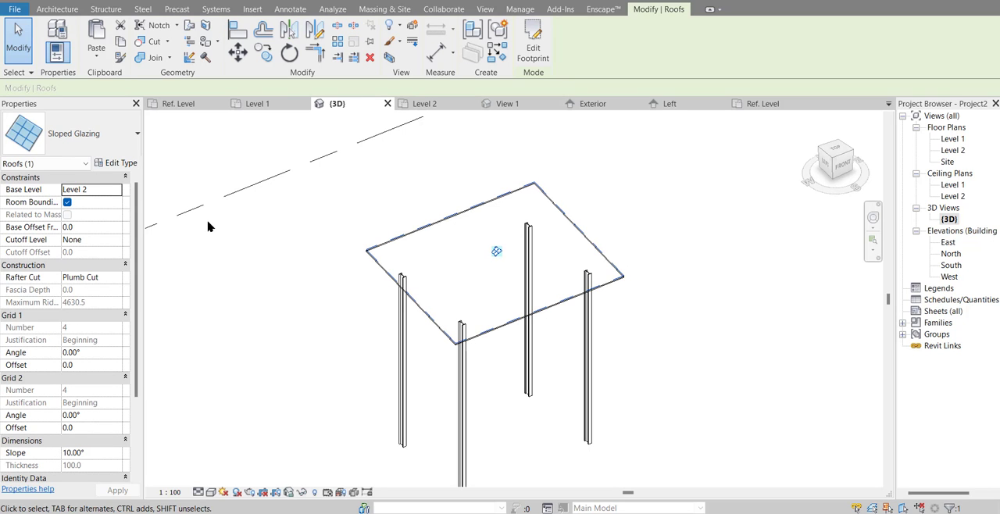
{"action": "left_click", "coordinate": [125, 164]}
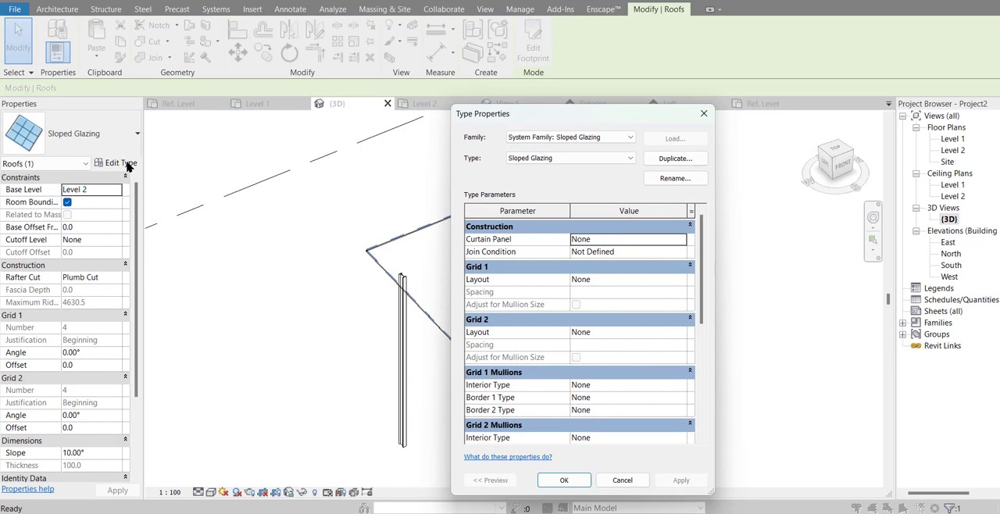
{"action": "left_click", "coordinate": [669, 160]}
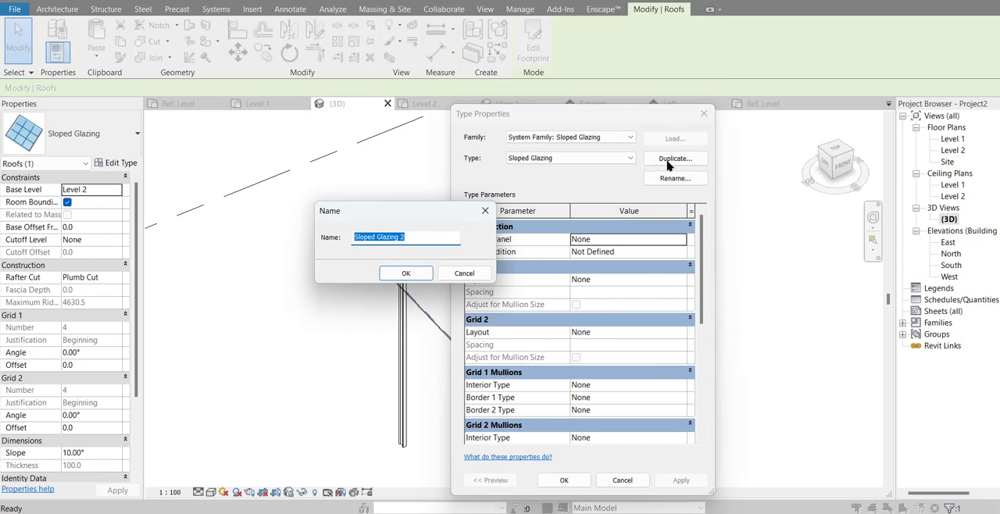
{"action": "type", "text": "K"}
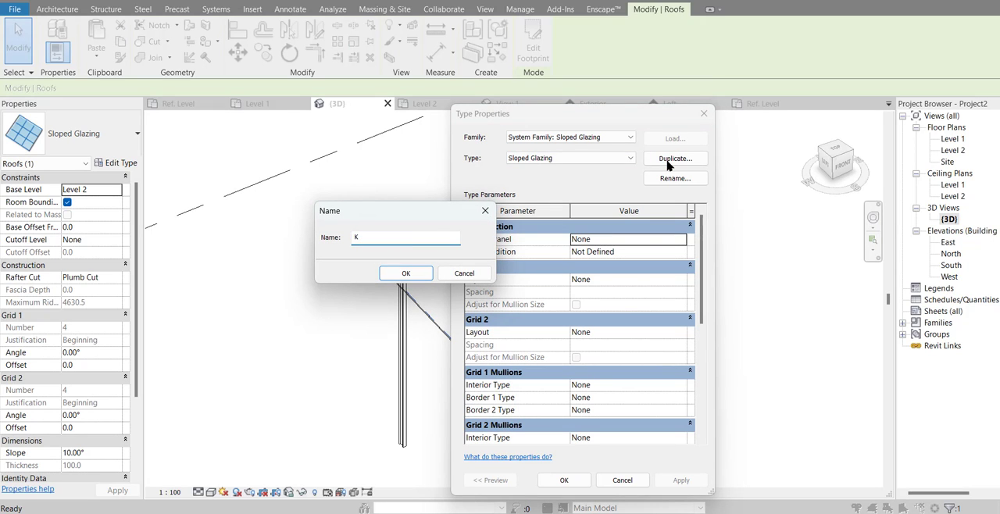
{"action": "type", "text": "anopi Alderon"}
{"action": "key", "text": "Return"}
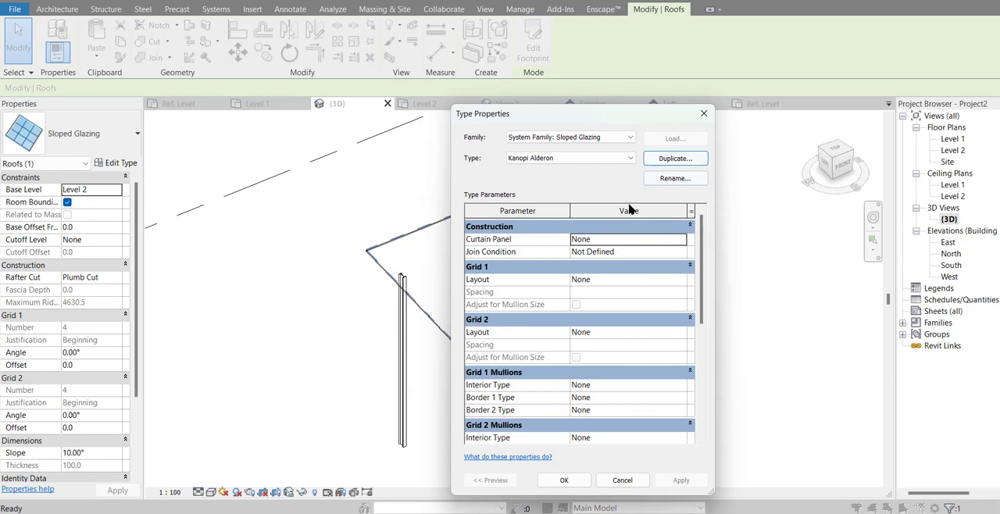
Step: Assign Panel Alderon : Panel Alderon as the curtain panel of the Kanopi Alderon type
{"action": "left_click", "coordinate": [677, 244]}
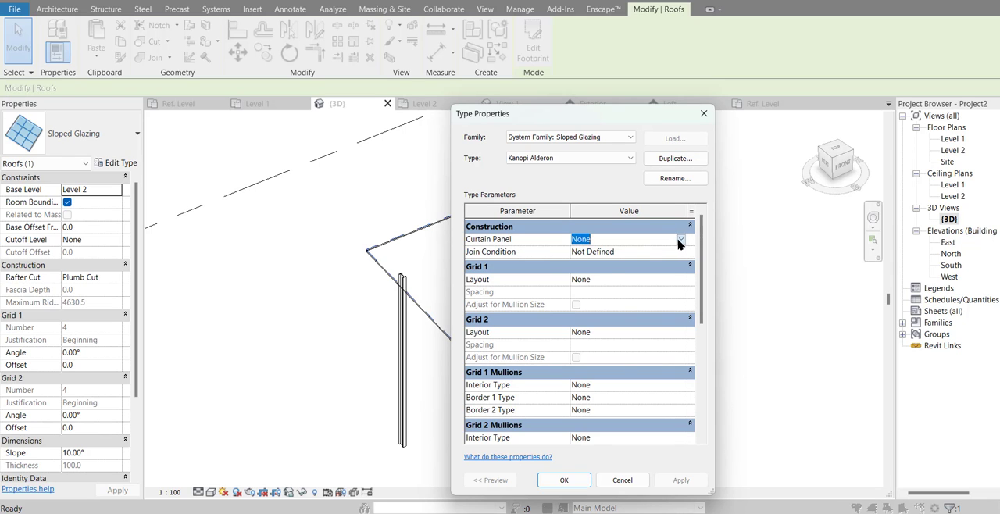
{"action": "left_click", "coordinate": [680, 241]}
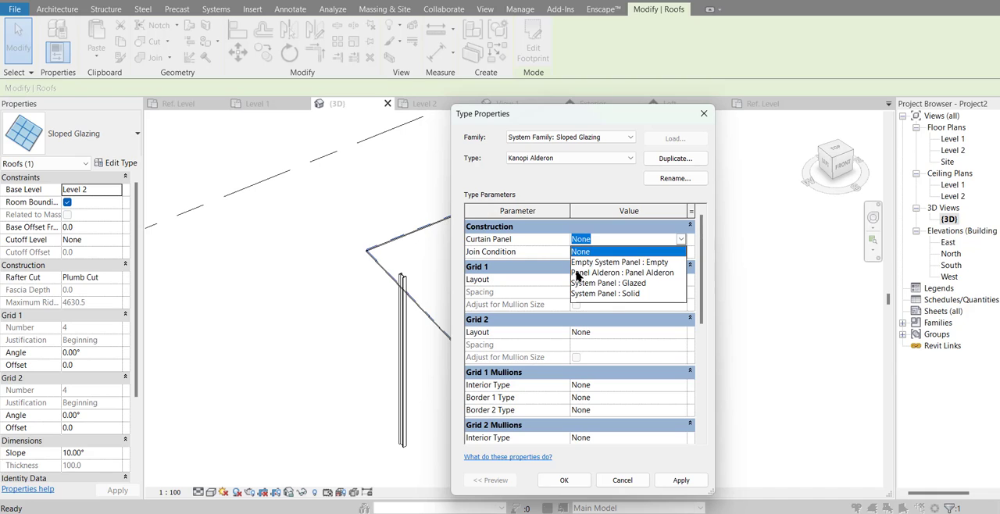
{"action": "left_click", "coordinate": [665, 272]}
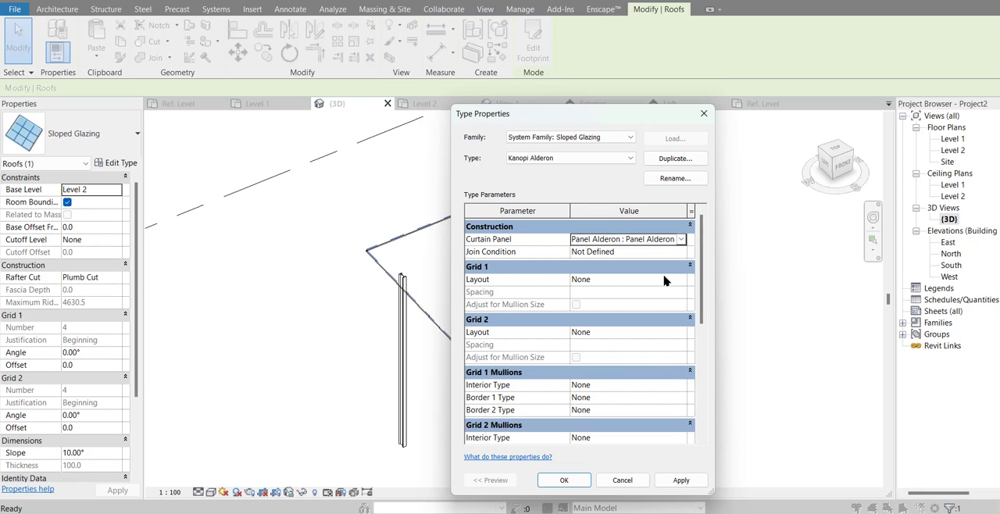
Step: Set the Grid 1 layout of Kanopi Alderon to Fixed Distance with a spacing of 664, and apply it
{"action": "left_click_drag", "start_coordinate": [622, 120], "coordinate": [743, 107]}
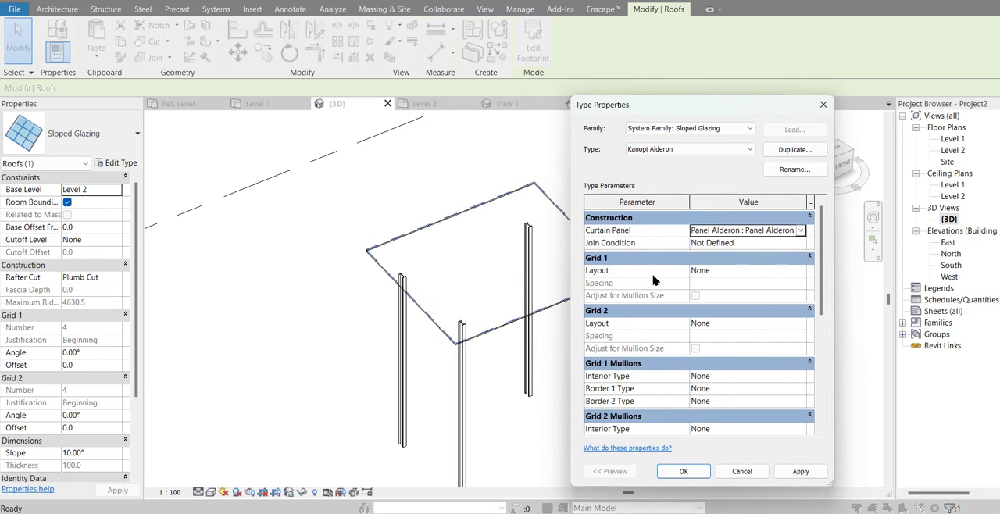
{"action": "left_click", "coordinate": [733, 274]}
{"action": "left_click", "coordinate": [800, 271]}
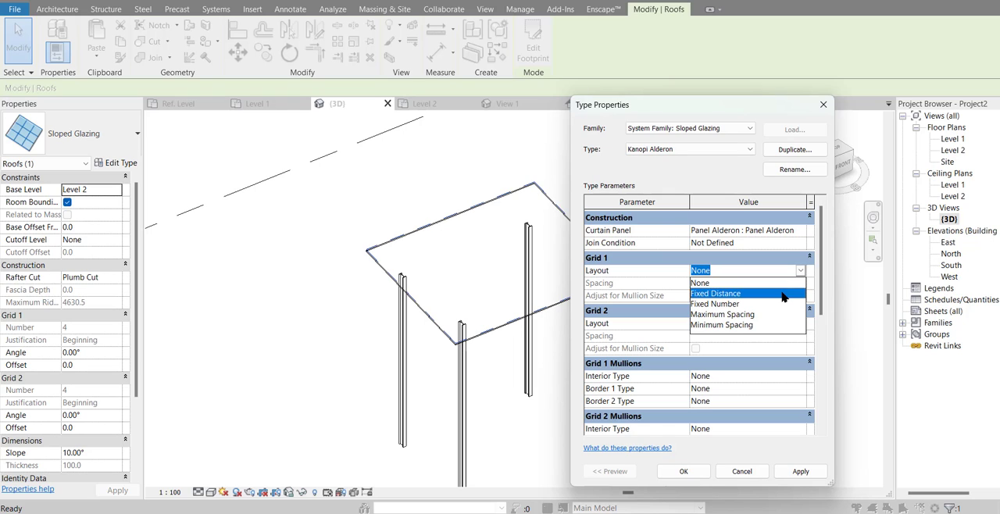
{"action": "left_click", "coordinate": [782, 293]}
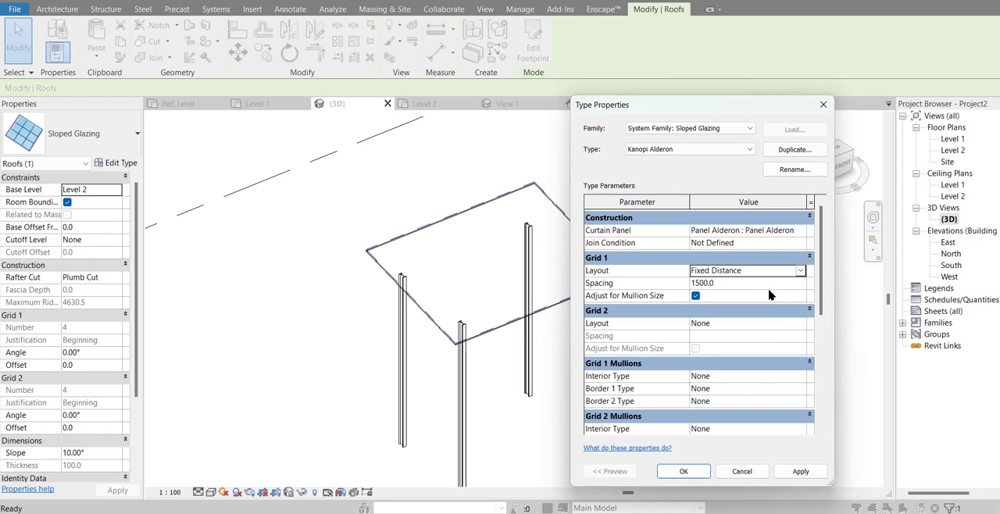
{"action": "left_click", "coordinate": [769, 287]}
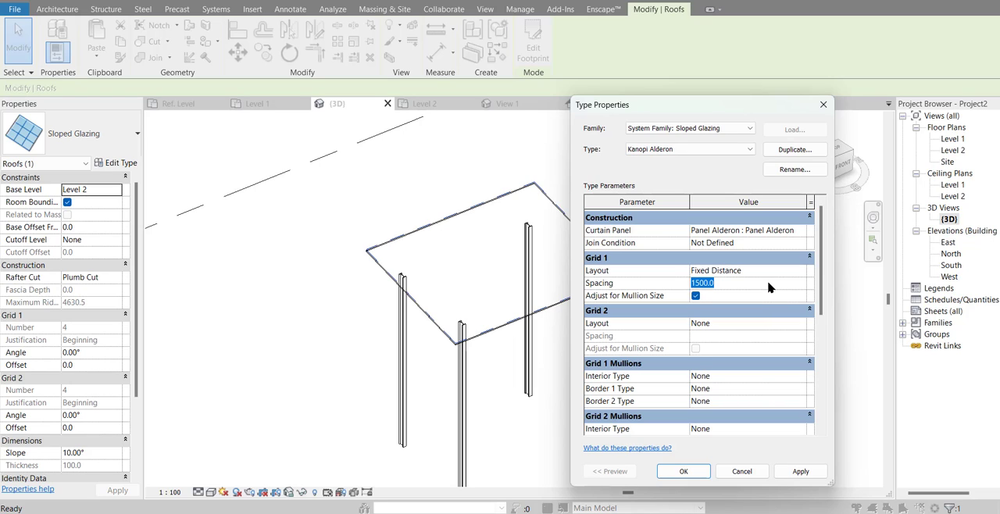
{"action": "type", "text": "664"}
{"action": "left_click", "coordinate": [800, 474]}
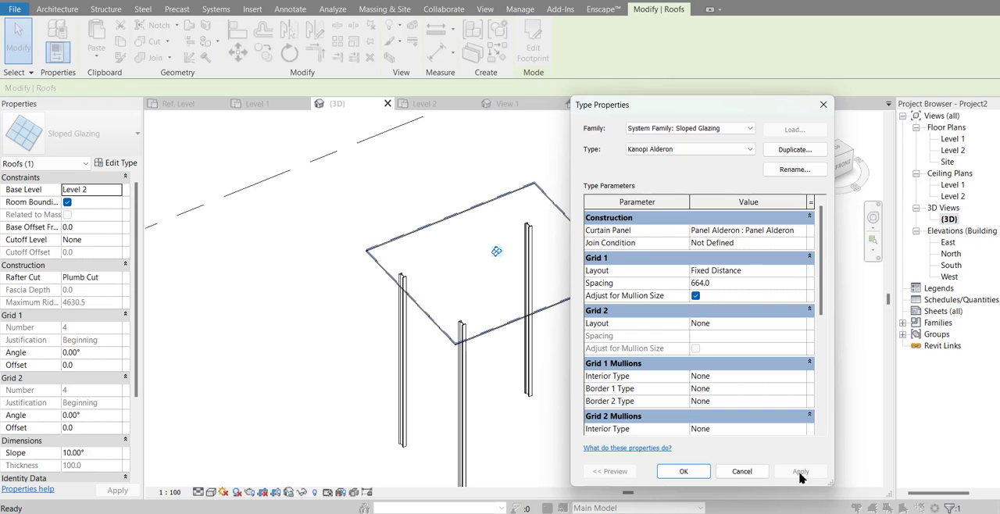
Step: Accept the Kanopi Alderon type settings, choosing Delete Type to resolve the panel type errors, and deselect the roof
{"action": "left_click_drag", "start_coordinate": [705, 112], "coordinate": [783, 110]}
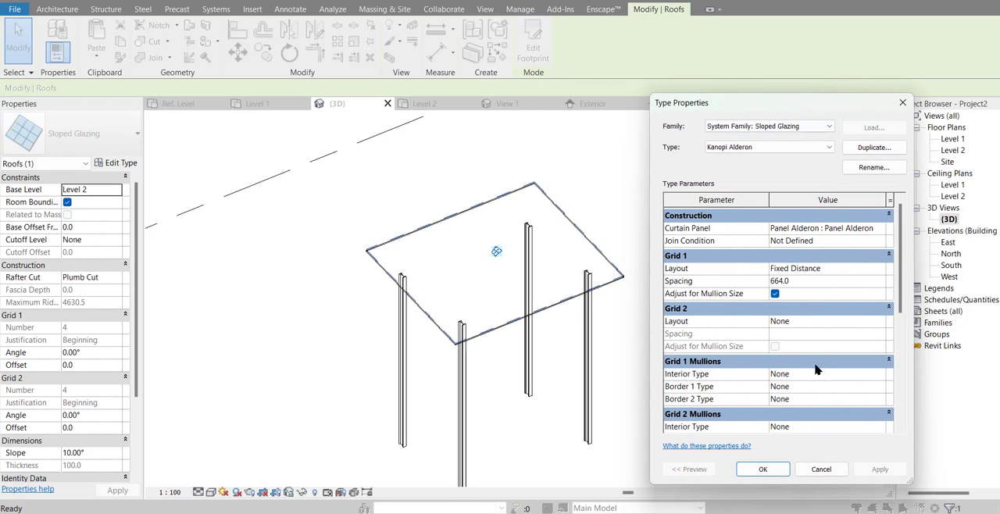
{"action": "left_click", "coordinate": [763, 470]}
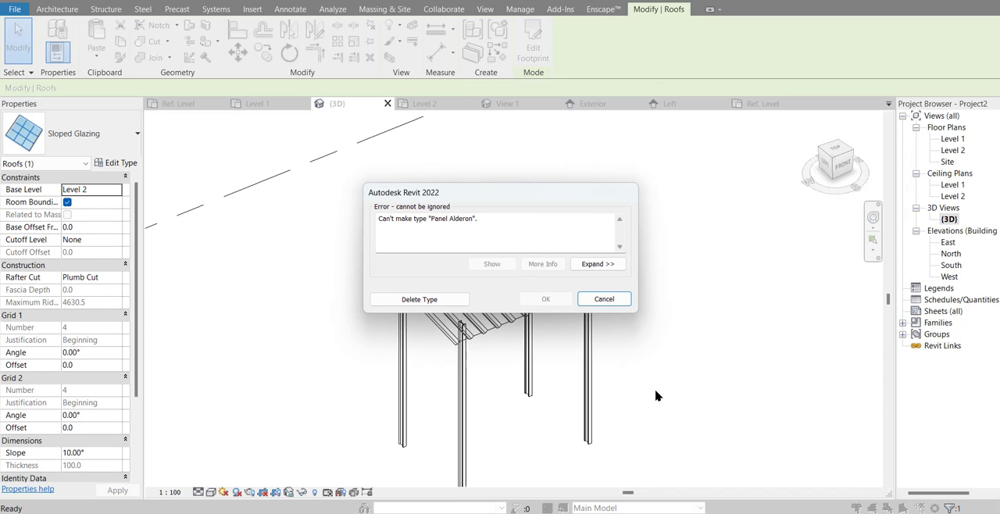
{"action": "left_click", "coordinate": [449, 304]}
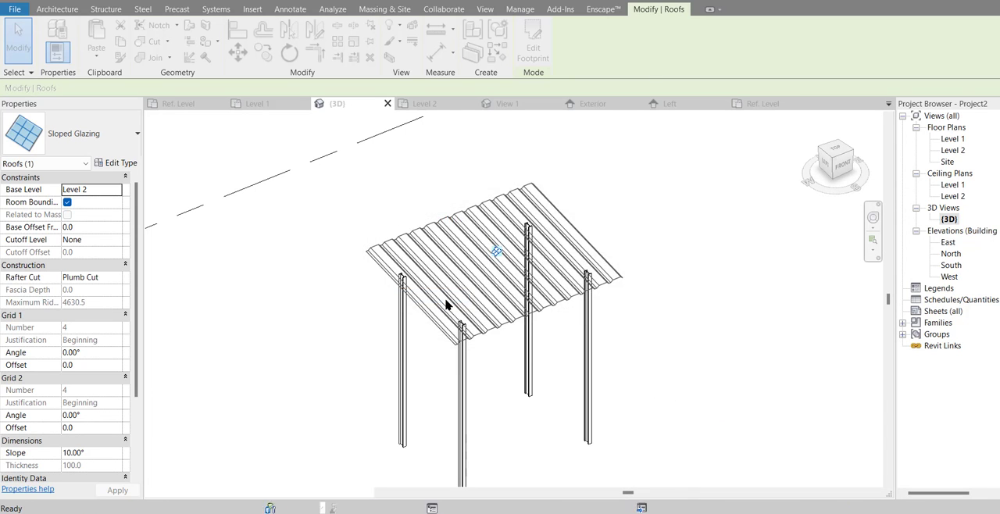
{"action": "left_click", "coordinate": [419, 300]}
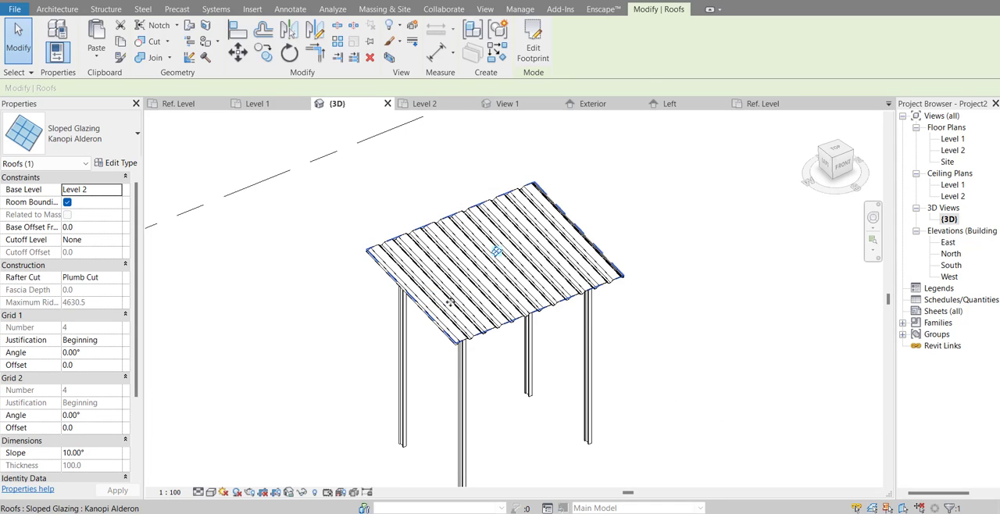
{"action": "left_click", "coordinate": [498, 383]}
Step: Set the 3D view's visual style to Shaded and inspect the canopy's roof panels up close and from other angles
{"action": "scroll", "coordinate": [503, 371], "scroll_direction": "up", "scroll_amount": 3}
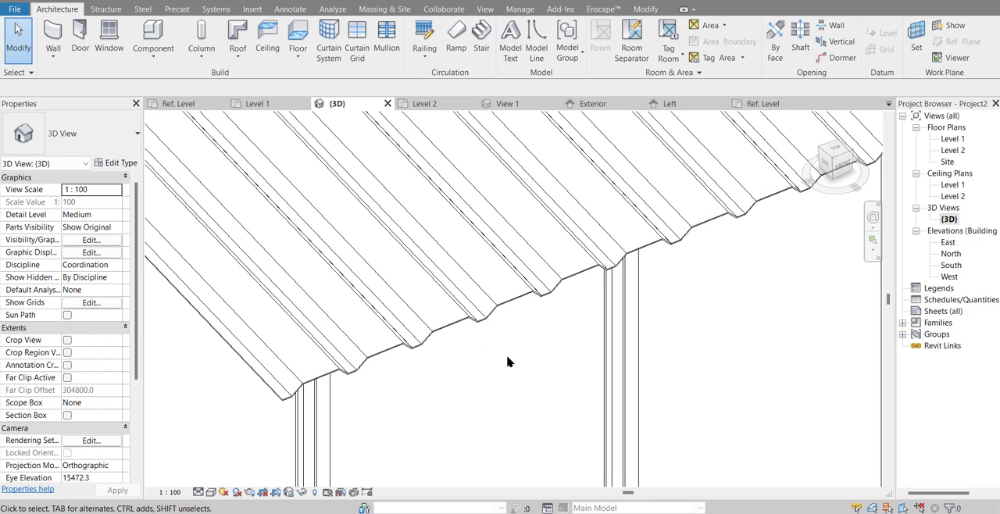
{"action": "scroll", "coordinate": [507, 362], "scroll_direction": "down", "scroll_amount": 5}
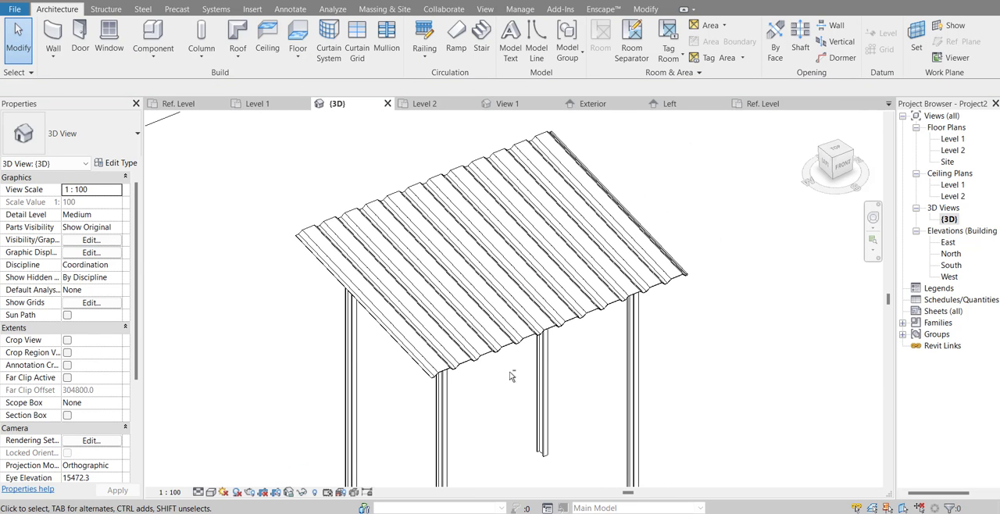
{"action": "scroll", "coordinate": [644, 201], "scroll_direction": "up", "scroll_amount": 6}
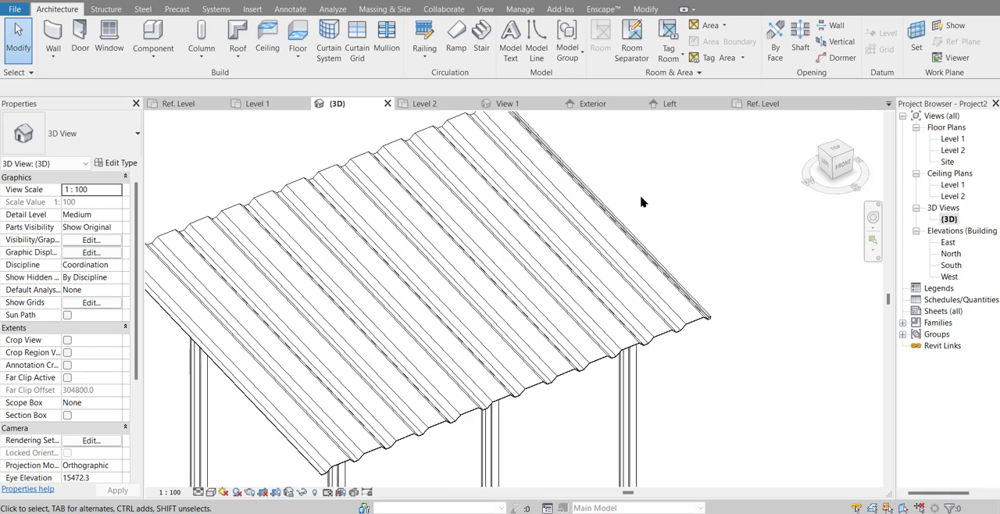
{"action": "scroll", "coordinate": [630, 231], "scroll_direction": "down", "scroll_amount": 5}
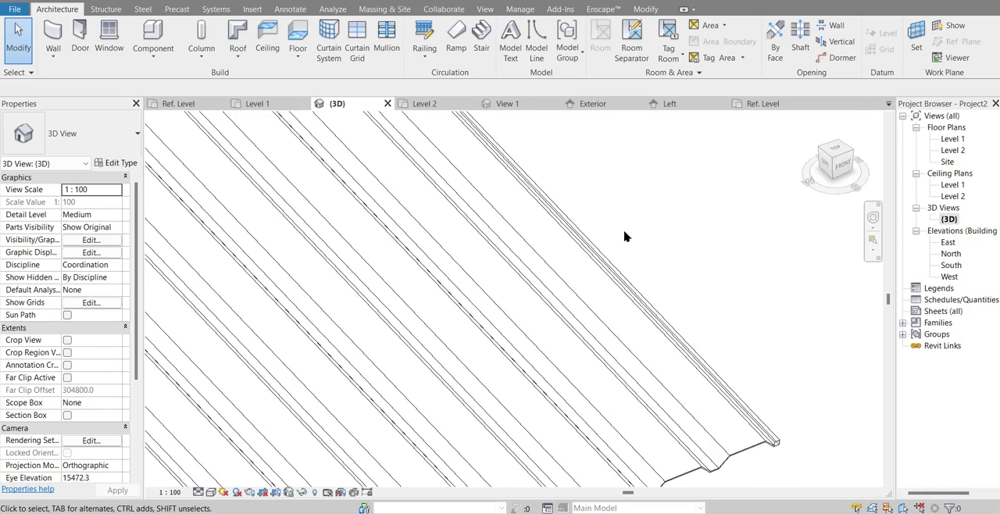
{"action": "left_click", "coordinate": [211, 492]}
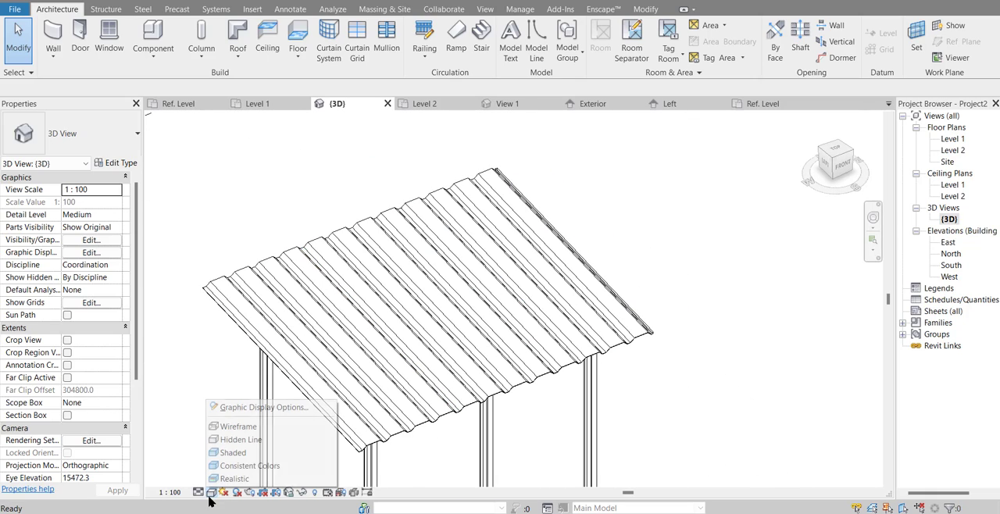
{"action": "left_click", "coordinate": [232, 454]}
{"action": "mouse_move", "coordinate": [391, 313]}
{"action": "middle_mouse_down", "text": "shift"}
{"action": "mouse_move", "coordinate": [466, 309]}
{"action": "mouse_move", "coordinate": [443, 319]}
{"action": "mouse_move", "coordinate": [654, 352]}
{"action": "mouse_move", "coordinate": [663, 232]}
{"action": "mouse_move", "coordinate": [690, 337]}
{"action": "mouse_move", "coordinate": [824, 383]}
{"action": "mouse_move", "coordinate": [727, 300]}
{"action": "mouse_move", "coordinate": [728, 210]}
{"action": "mouse_move", "coordinate": [757, 208]}
{"action": "mouse_move", "coordinate": [731, 231]}
{"action": "middle_mouse_up", "text": "shift"}
{"action": "middle_click_drag", "start_coordinate": [585, 289], "coordinate": [467, 395], "text": "shift"}
Step: In the Level 2 floor plan, start a structural beam and duplicate the UB305x165x40 type as Balok Kanopi
{"action": "double_click", "coordinate": [958, 150]}
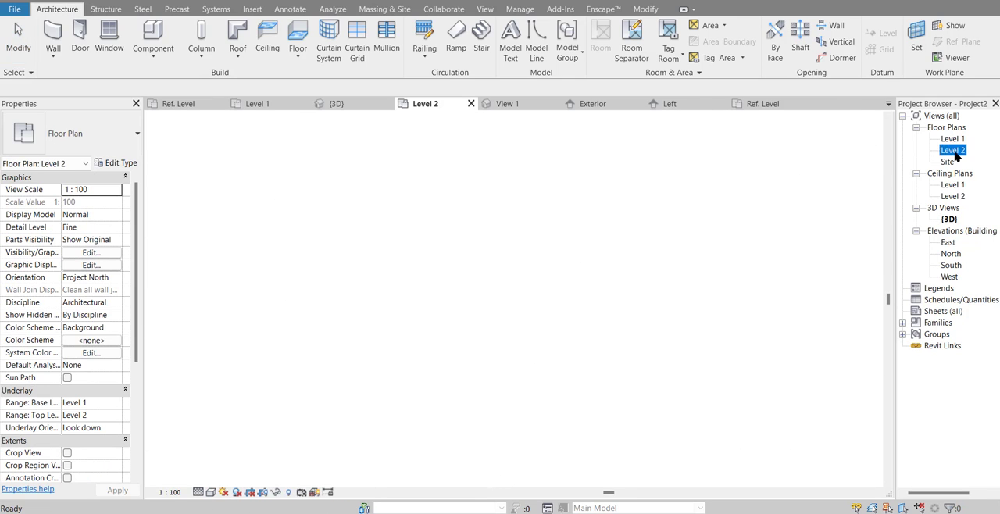
{"action": "left_click", "coordinate": [106, 8]}
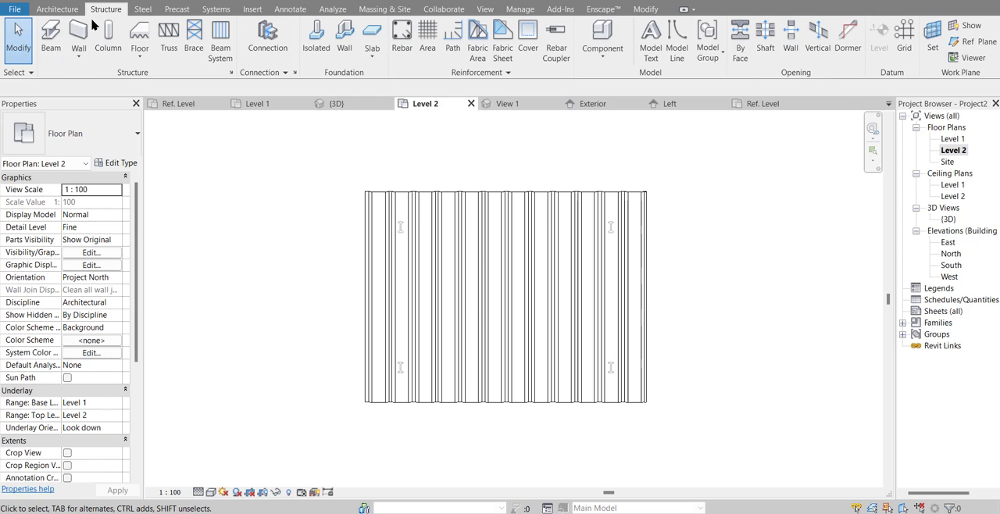
{"action": "left_click", "coordinate": [51, 35]}
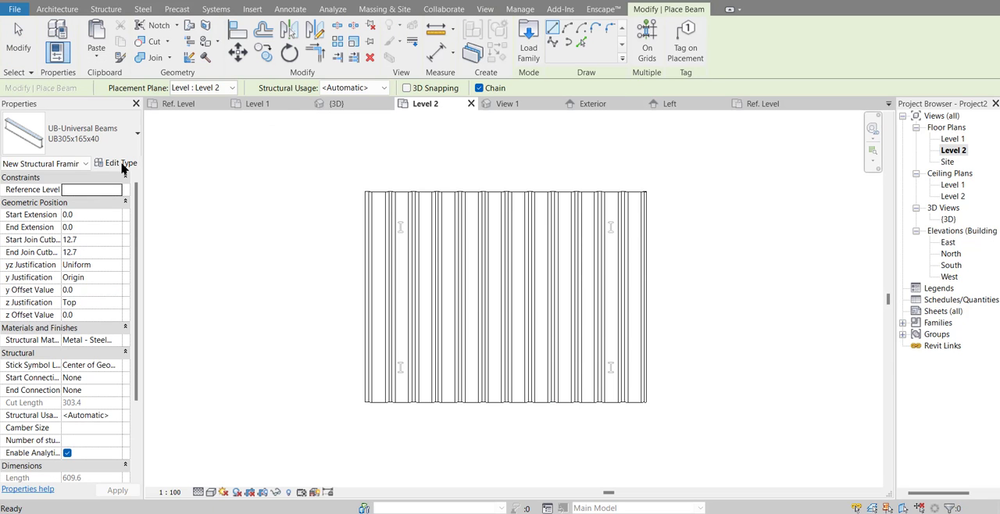
{"action": "left_click", "coordinate": [106, 164]}
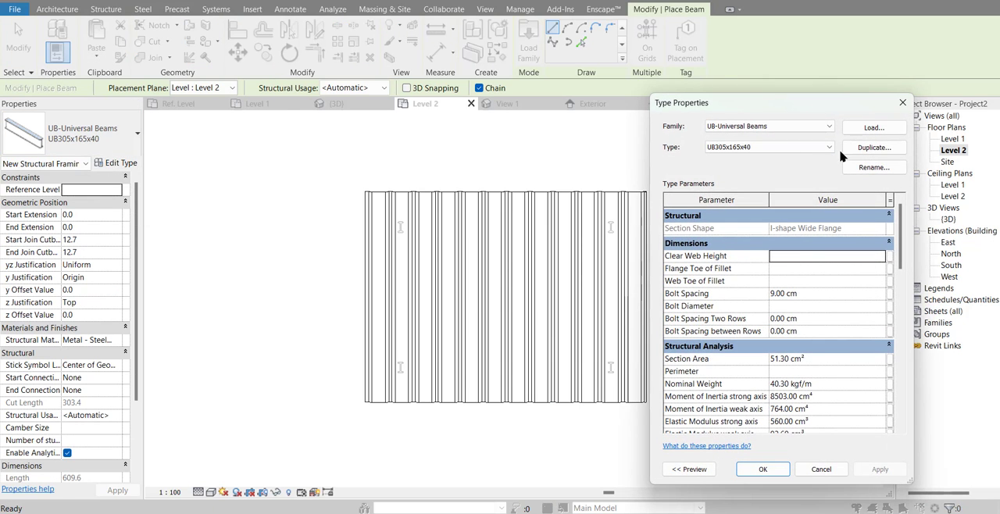
{"action": "left_click", "coordinate": [874, 149]}
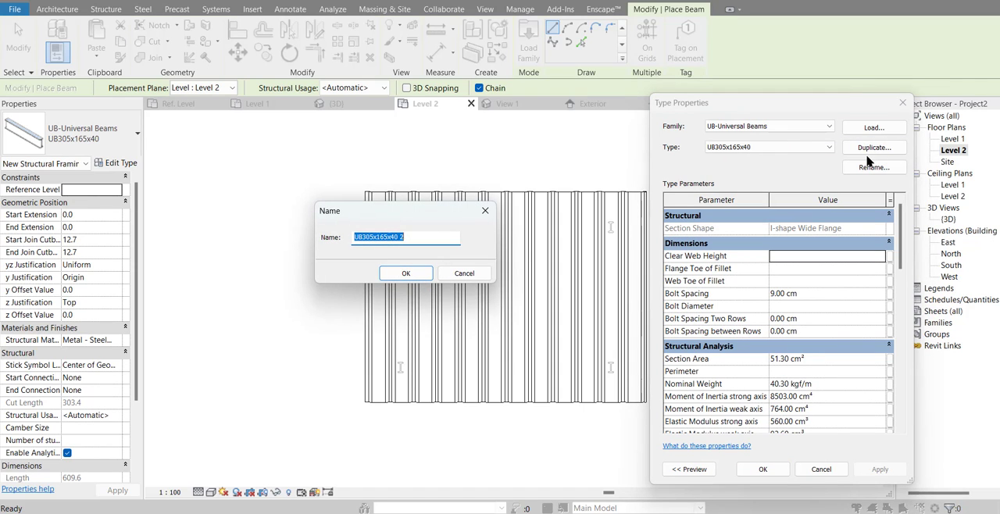
{"action": "type", "text": "Bal"}
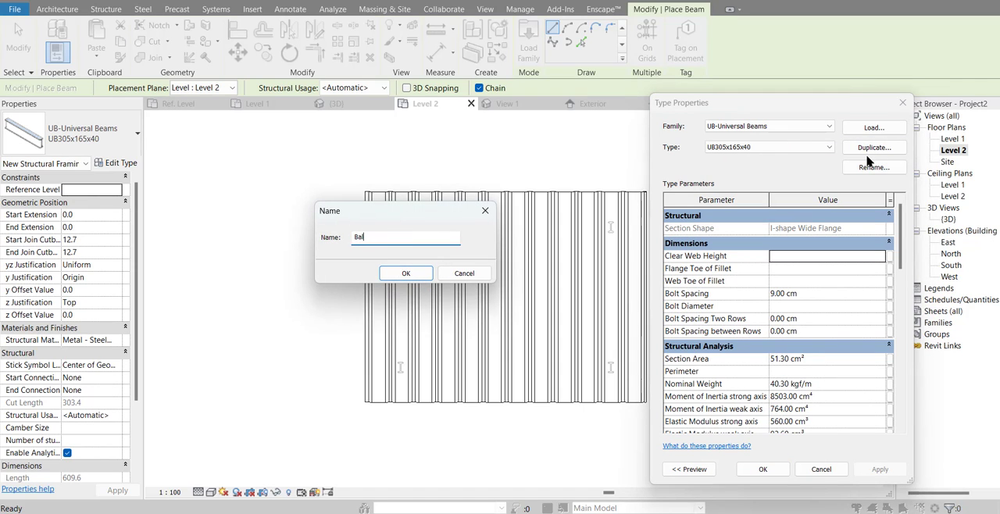
{"action": "type", "text": "ok Kanopi"}
{"action": "key", "text": "Return"}
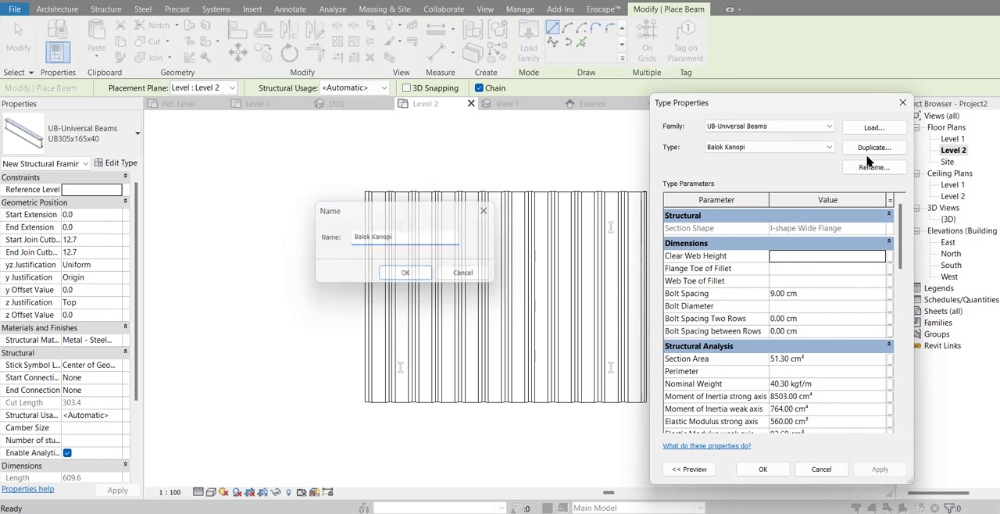
Step: Set the Balok Kanopi section width to 7 cm and height to 15 cm, and accept the type
{"action": "scroll", "coordinate": [857, 313], "scroll_direction": "down", "scroll_amount": 6}
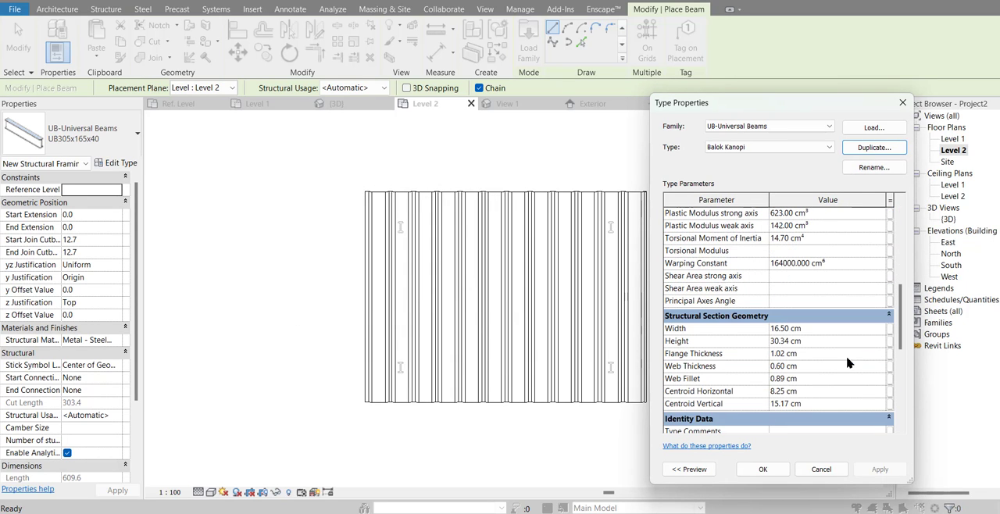
{"action": "left_click", "coordinate": [830, 332]}
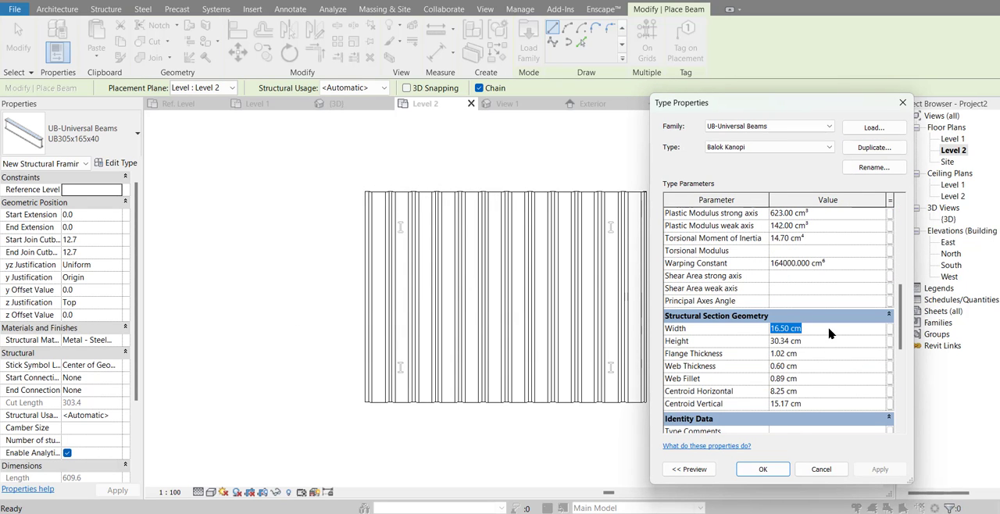
{"action": "type", "text": "7"}
{"action": "left_click", "coordinate": [830, 344]}
{"action": "type", "text": "15"}
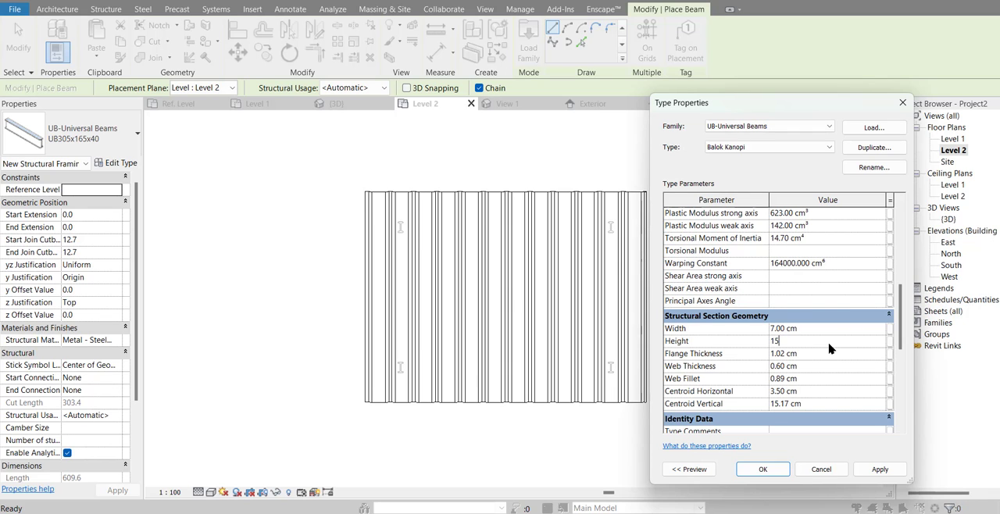
{"action": "key", "text": "Return"}
{"action": "left_click", "coordinate": [757, 469]}
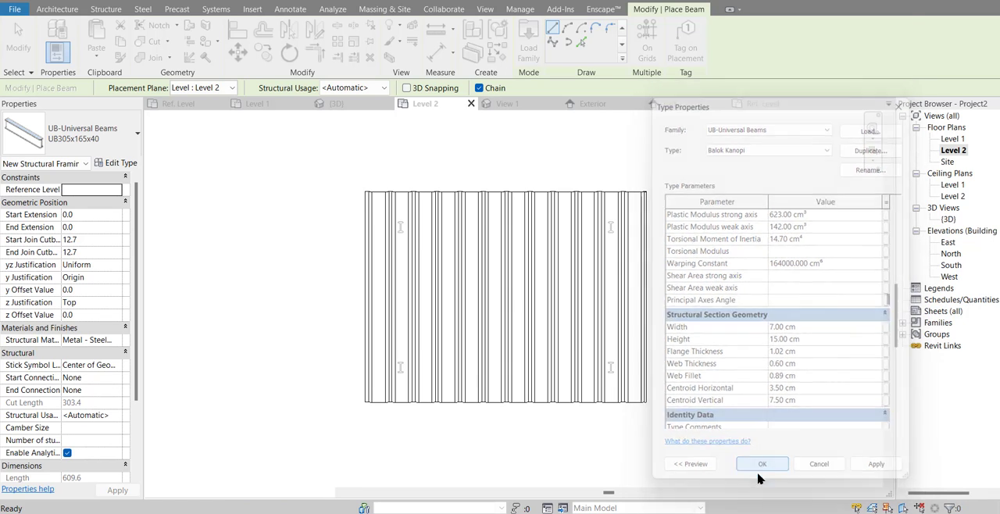
Step: Place four Balok Kanopi beams between the columns in the Level 2 plan, forming a closed 3000 by 2000 mm rectangle
{"action": "scroll", "coordinate": [461, 227], "scroll_direction": "up", "scroll_amount": 3}
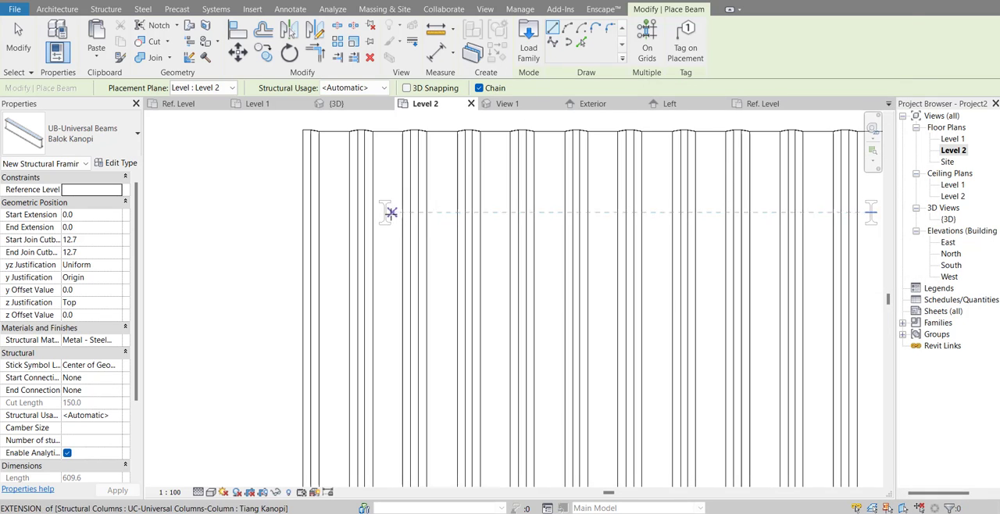
{"action": "left_click", "coordinate": [391, 213]}
{"action": "scroll", "coordinate": [386, 211], "scroll_direction": "down", "scroll_amount": 3}
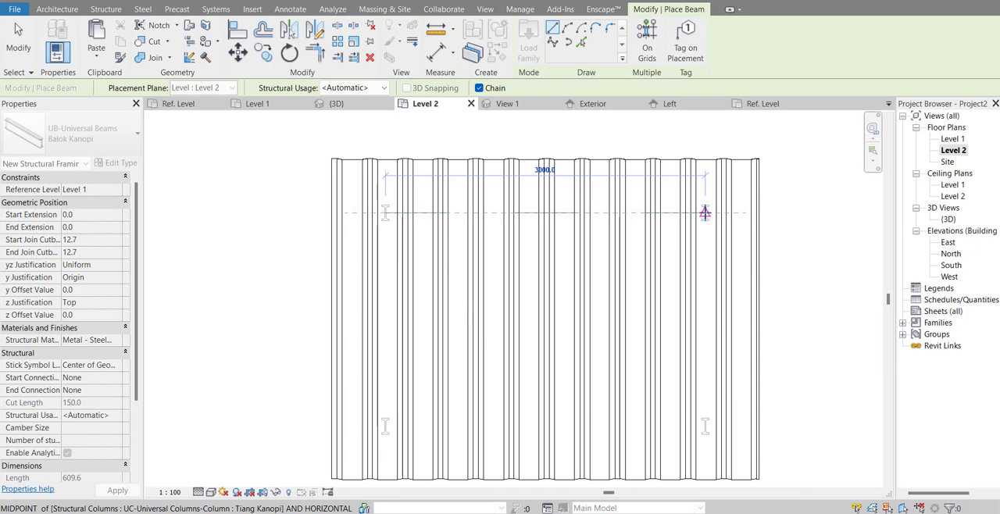
{"action": "left_click", "coordinate": [704, 213]}
{"action": "scroll", "coordinate": [705, 213], "scroll_direction": "up", "scroll_amount": 3}
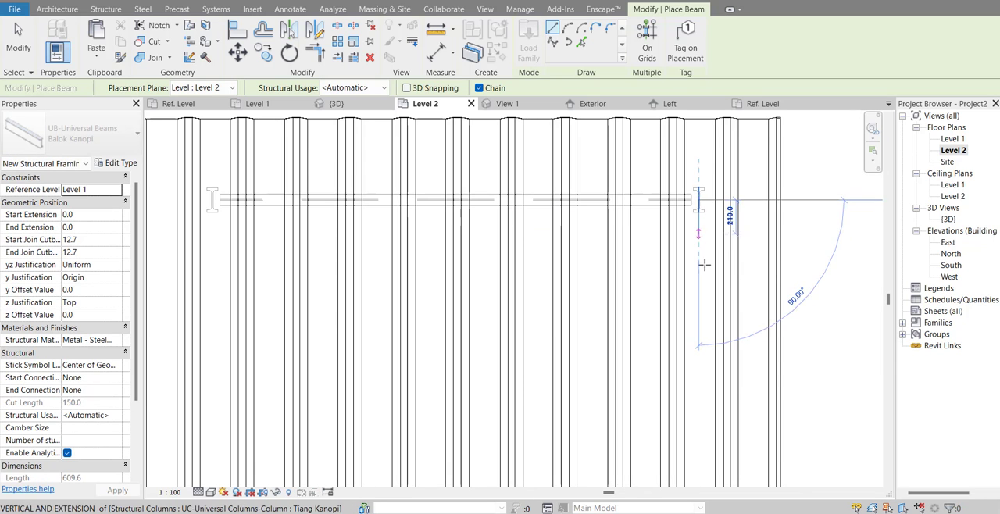
{"action": "scroll", "coordinate": [705, 265], "scroll_direction": "down", "scroll_amount": 1}
{"action": "middle_click_drag", "start_coordinate": [715, 448], "coordinate": [717, 323]}
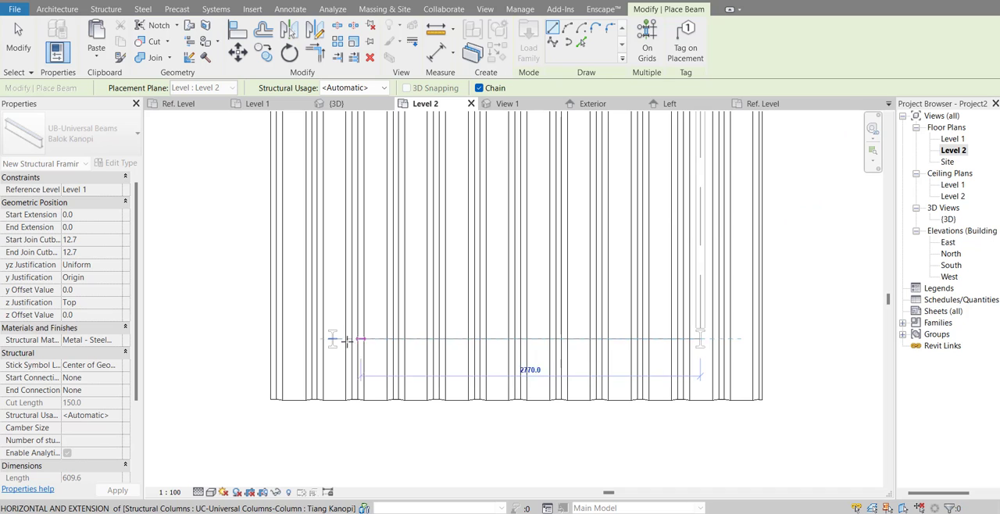
{"action": "left_click", "coordinate": [333, 339]}
{"action": "scroll", "coordinate": [346, 348], "scroll_direction": "down", "scroll_amount": 2}
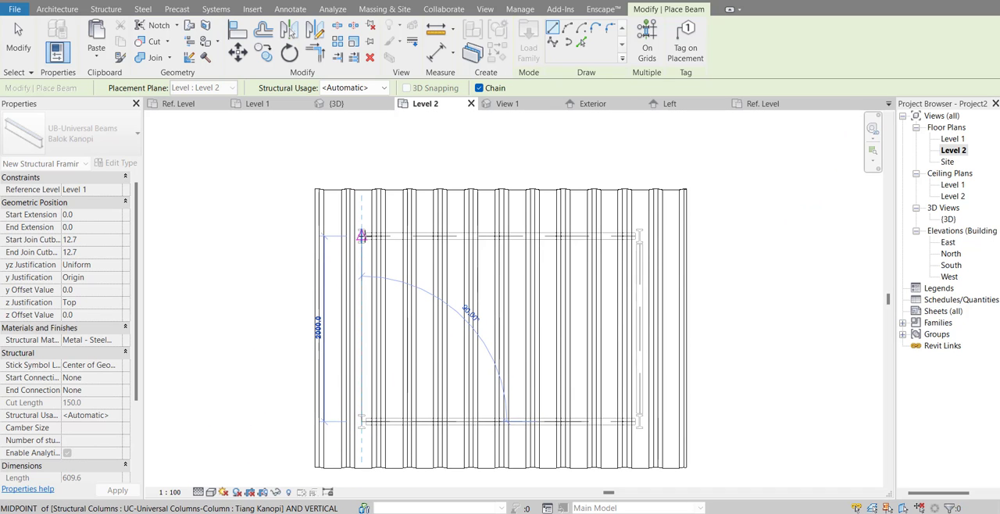
{"action": "left_click", "coordinate": [362, 236]}
{"action": "key", "text": "Escape"}
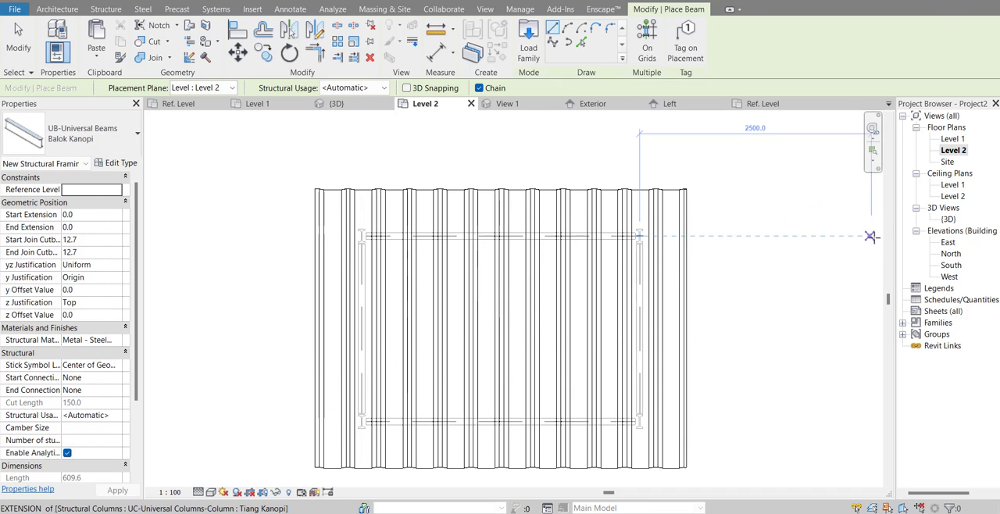
Step: In the West elevation, attach the tops of the two columns under the roof's high side to the sloped Kanopi Alderon roof
{"action": "double_click", "coordinate": [951, 219]}
{"action": "middle_click_drag", "start_coordinate": [688, 270], "coordinate": [672, 219], "text": "shift"}
{"action": "scroll", "coordinate": [568, 248], "scroll_direction": "up", "scroll_amount": 3}
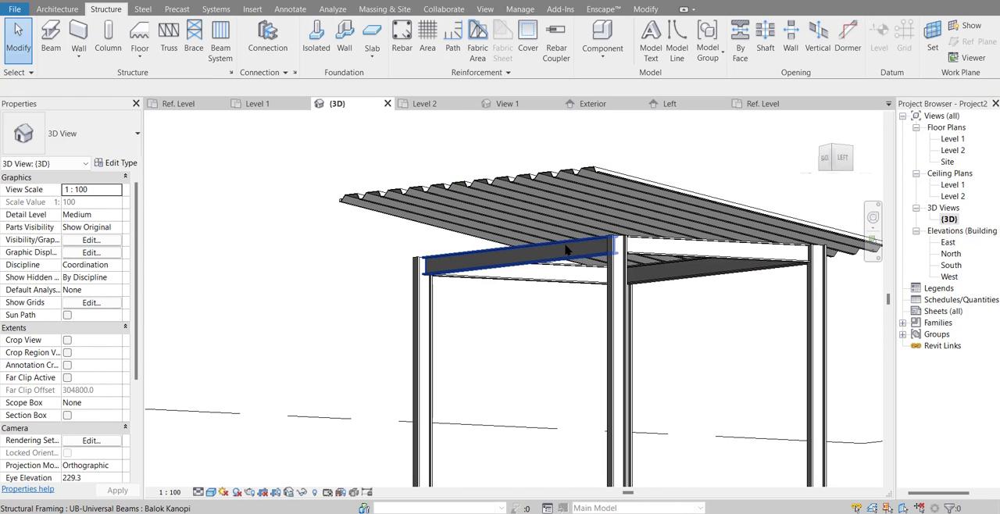
{"action": "double_click", "coordinate": [949, 276]}
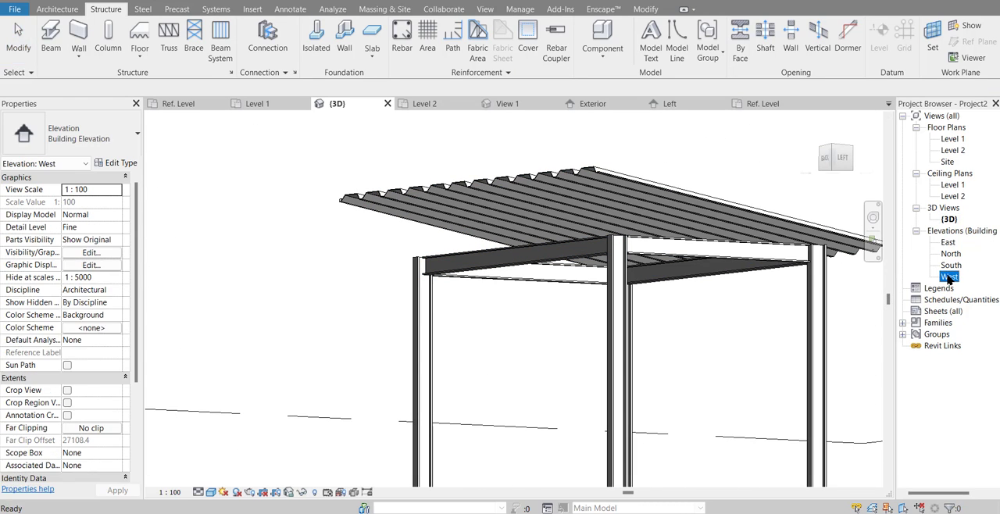
{"action": "scroll", "coordinate": [502, 245], "scroll_direction": "up", "scroll_amount": 8}
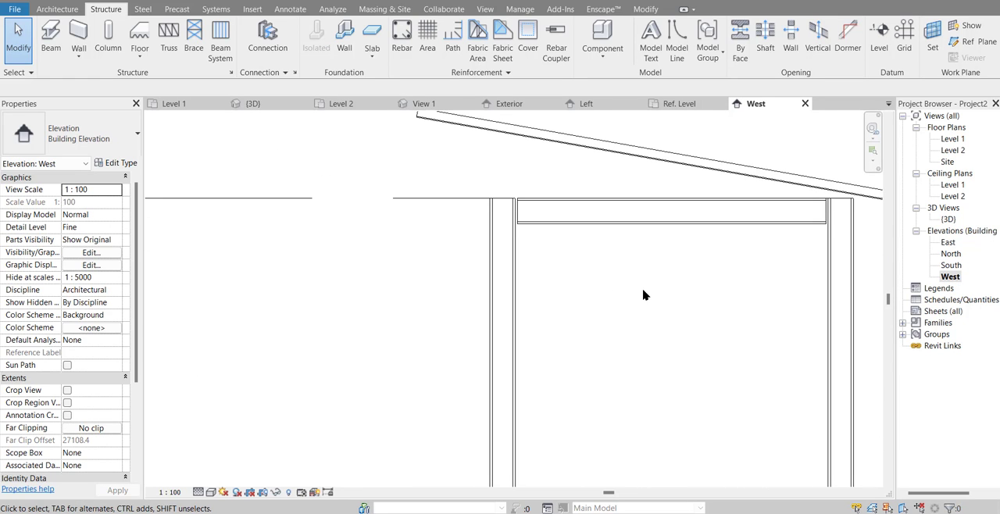
{"action": "left_click_drag", "start_coordinate": [646, 289], "coordinate": [416, 329]}
{"action": "scroll", "coordinate": [484, 335], "scroll_direction": "down", "scroll_amount": 2}
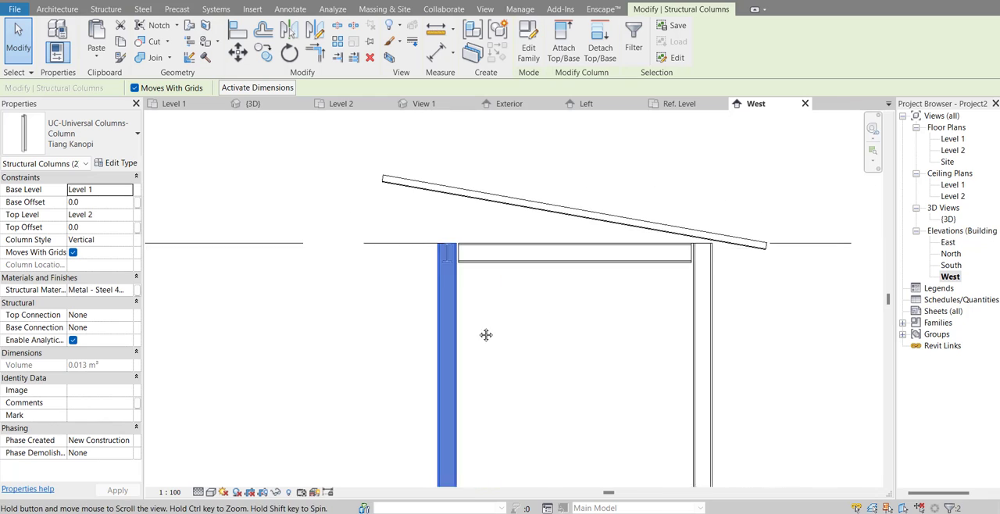
{"action": "left_click", "coordinate": [562, 48]}
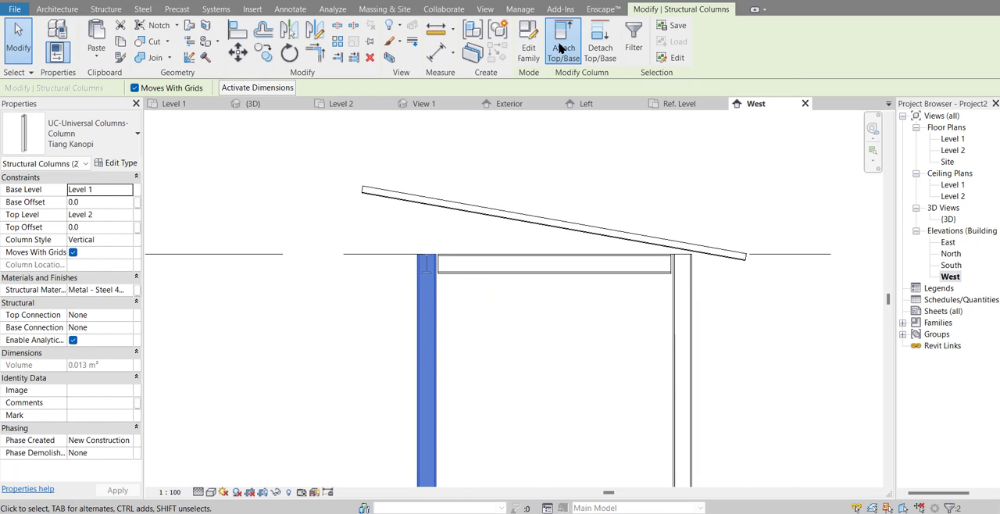
{"action": "left_click", "coordinate": [426, 208]}
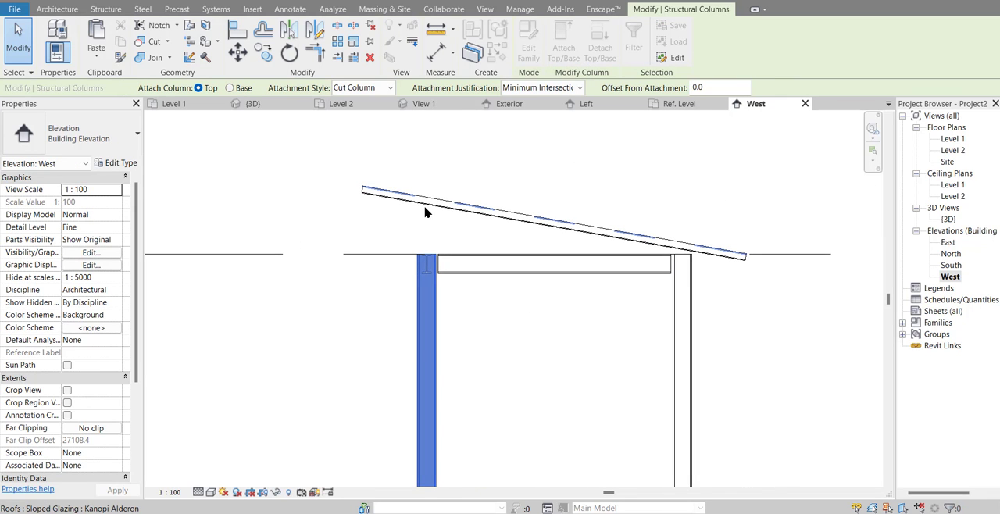
{"action": "left_click", "coordinate": [581, 194]}
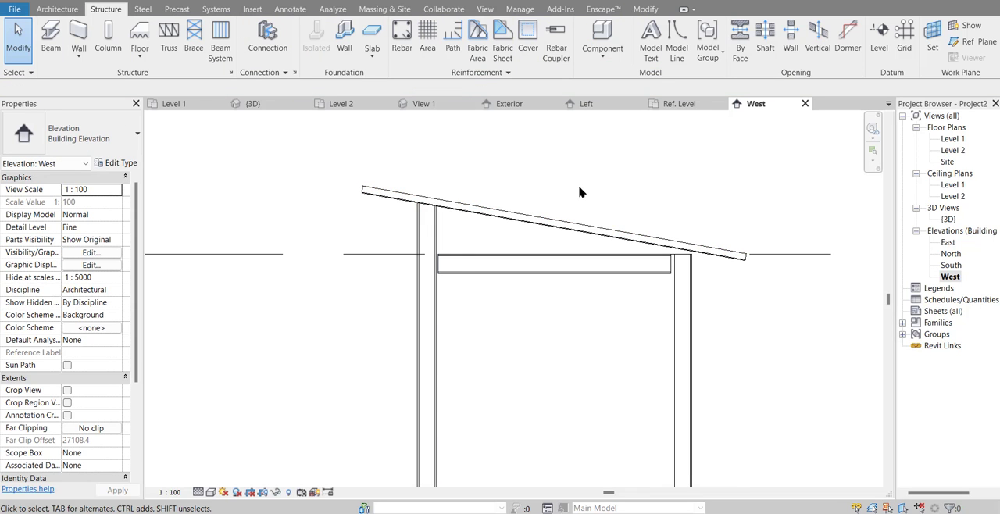
Step: Examine the column-to-roof connections in the West elevation, and the canopy's beams and roof from below and above in the 3D view
{"action": "scroll", "coordinate": [466, 306], "scroll_direction": "up", "scroll_amount": 1}
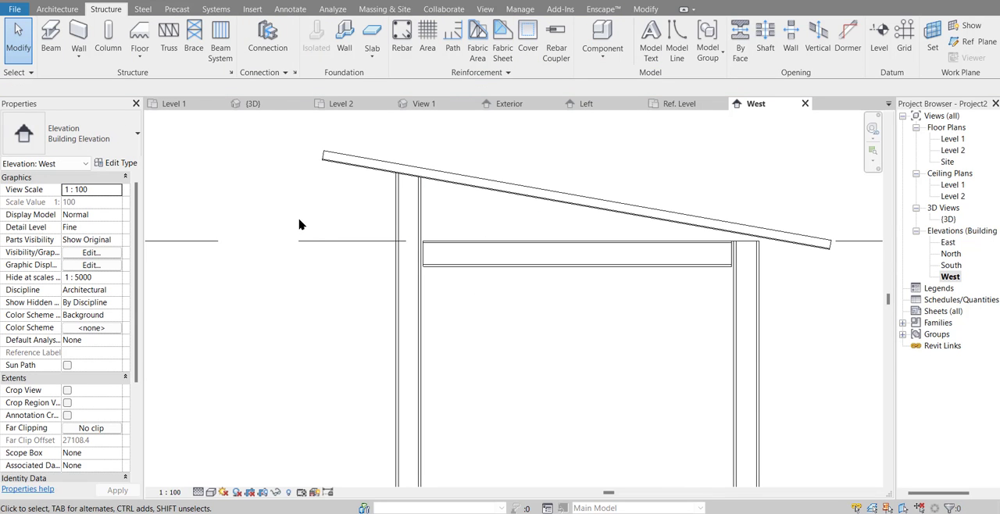
{"action": "scroll", "coordinate": [296, 214], "scroll_direction": "down", "scroll_amount": 1}
{"action": "left_click_drag", "start_coordinate": [297, 209], "coordinate": [741, 314]}
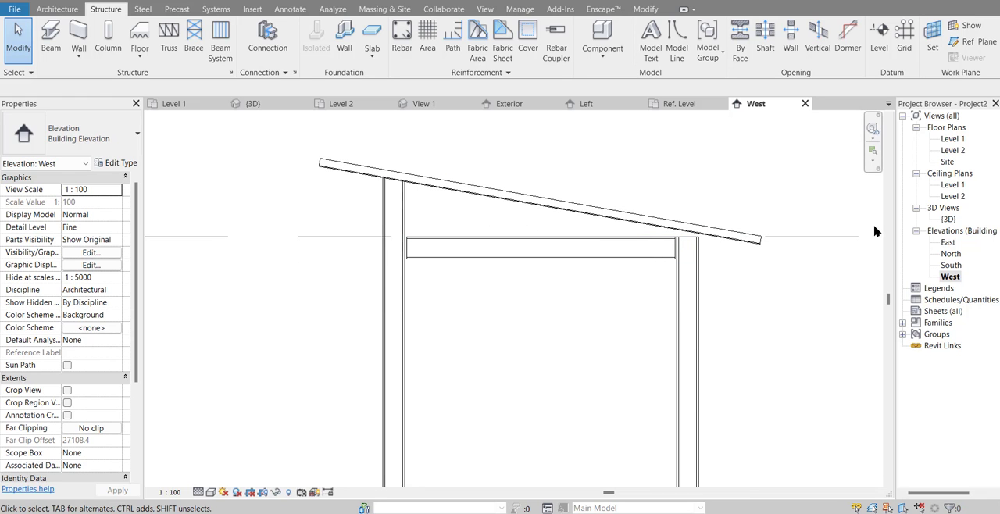
{"action": "left_click", "coordinate": [948, 220]}
{"action": "double_click", "coordinate": [948, 219]}
{"action": "middle_click_drag", "start_coordinate": [766, 258], "coordinate": [466, 172], "text": "shift"}
{"action": "scroll", "coordinate": [612, 367], "scroll_direction": "up", "scroll_amount": 3}
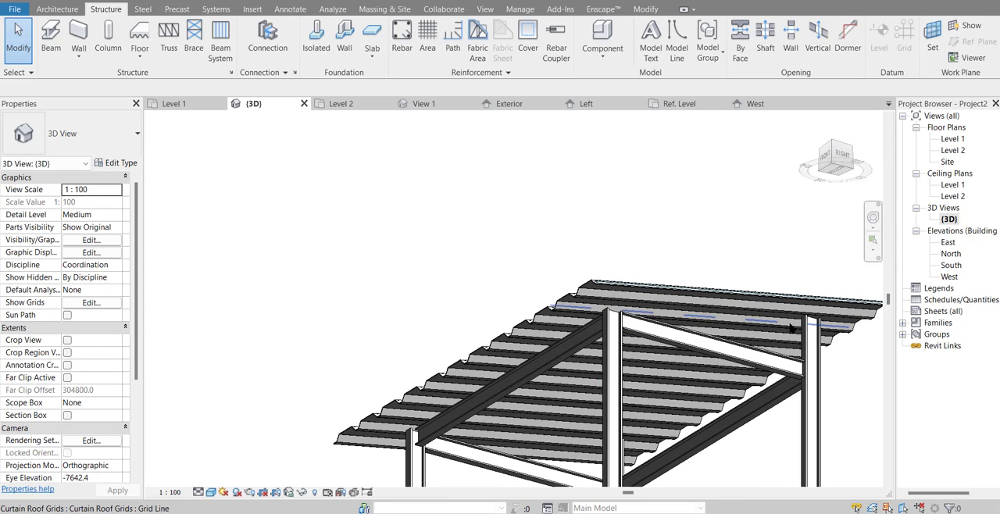
{"action": "scroll", "coordinate": [610, 289], "scroll_direction": "down", "scroll_amount": 2}
{"action": "middle_click_drag", "start_coordinate": [593, 247], "coordinate": [574, 198]}
{"action": "middle_click_drag", "start_coordinate": [620, 303], "coordinate": [523, 428], "text": "shift"}
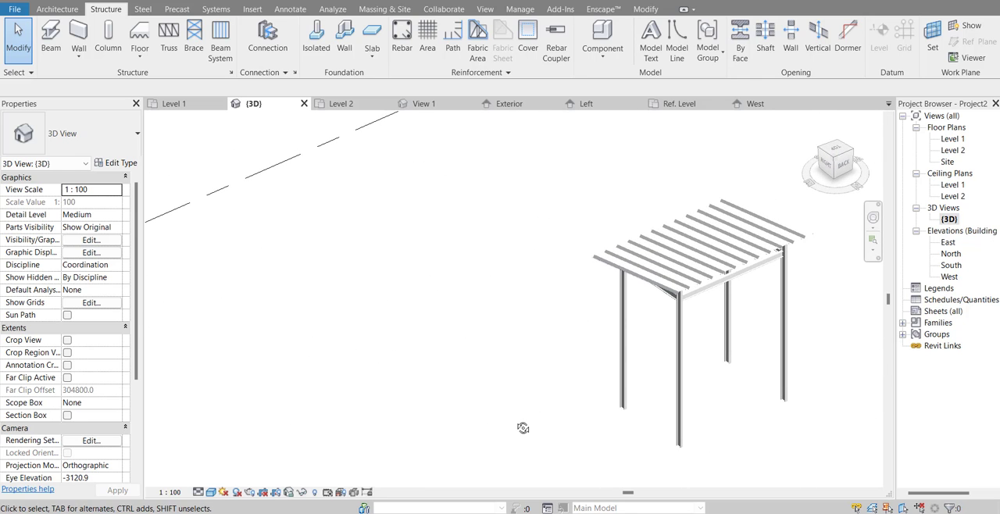
{"action": "middle_click_drag", "start_coordinate": [500, 375], "coordinate": [492, 349], "text": "shift"}
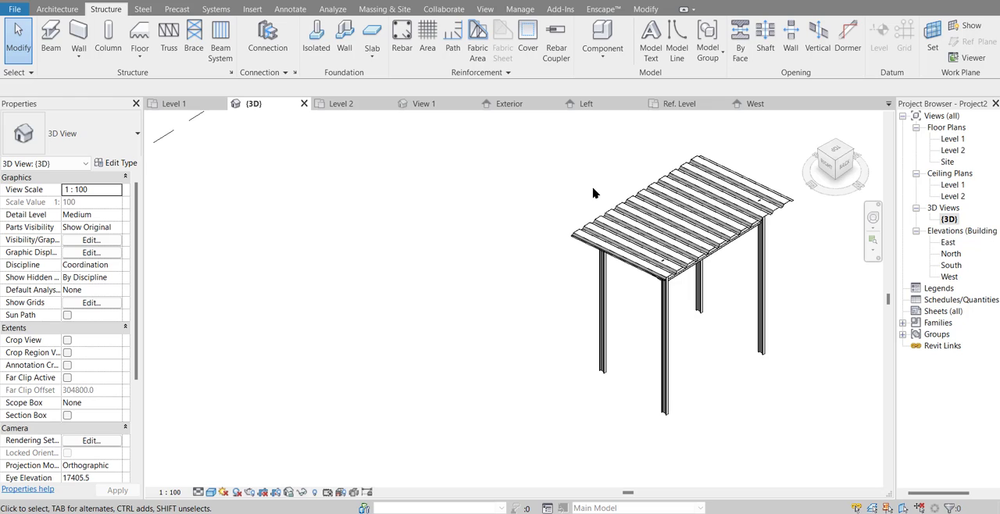
Step: In the Level 1 plan, start a railing path with a horizontal line about 5300 mm long and a perpendicular line past the rear columns
{"action": "double_click", "coordinate": [953, 139]}
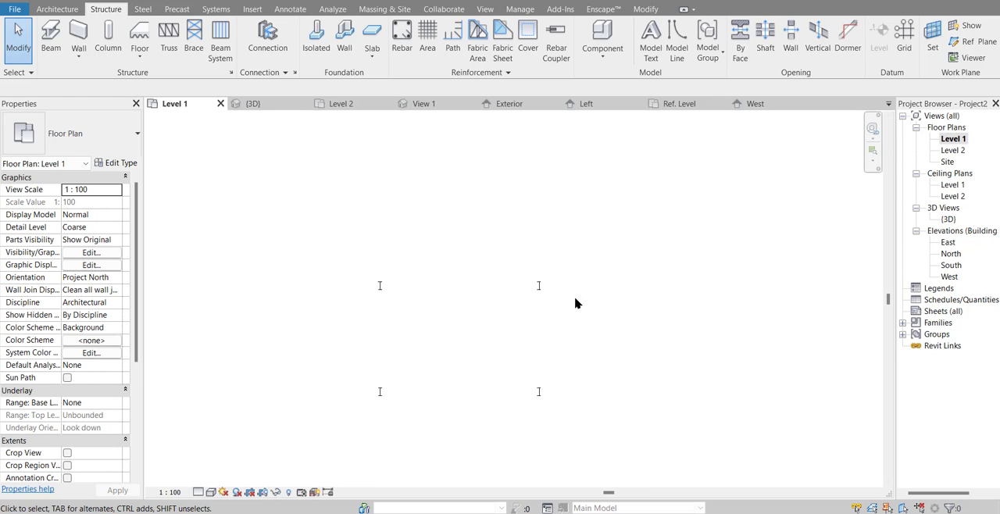
{"action": "middle_click_drag", "start_coordinate": [575, 298], "coordinate": [592, 268]}
{"action": "scroll", "coordinate": [592, 269], "scroll_direction": "down", "scroll_amount": 1}
{"action": "left_click", "coordinate": [58, 11]}
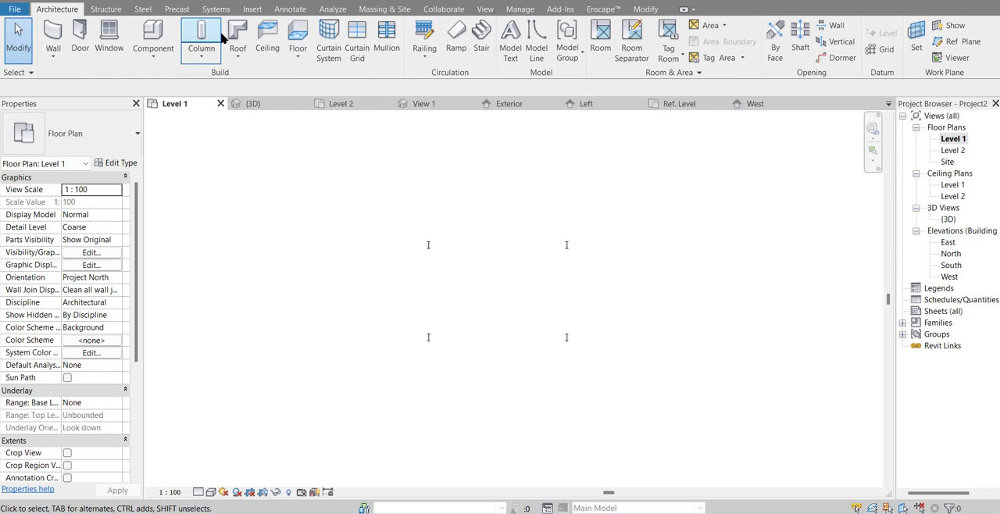
{"action": "left_click", "coordinate": [422, 35]}
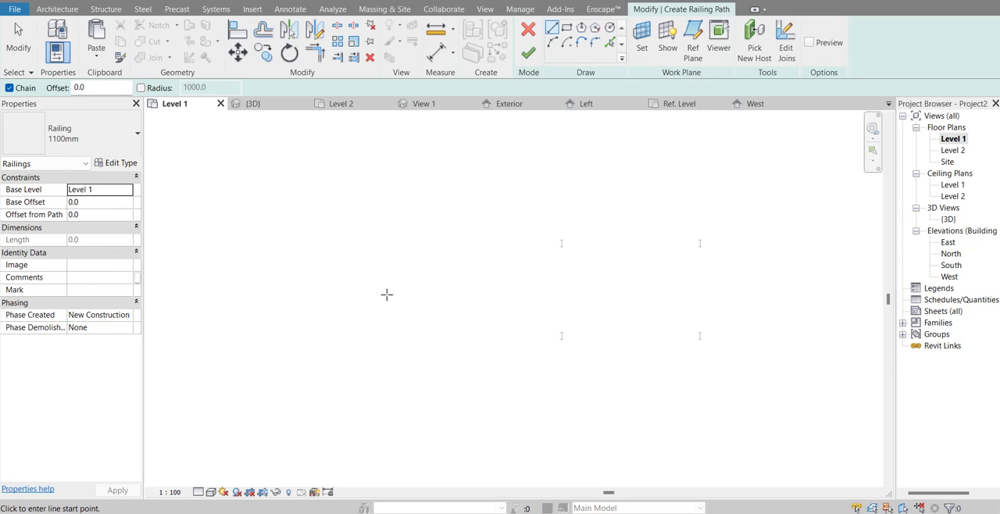
{"action": "left_click", "coordinate": [279, 291]}
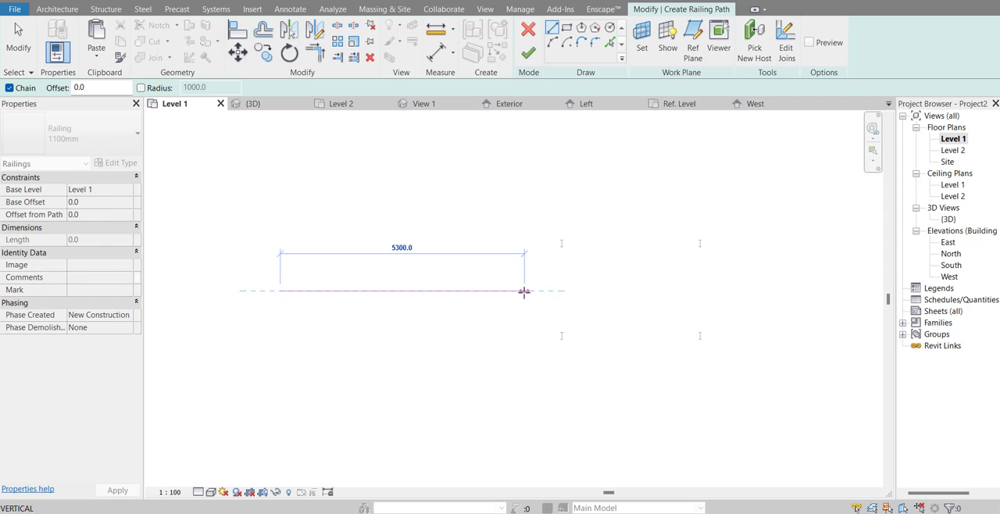
{"action": "left_click", "coordinate": [523, 291]}
{"action": "left_click", "coordinate": [527, 221]}
Step: Continue the railing path with a line about 4800 mm long behind the columns, a return line and a final horizontal run, and finish the railing
{"action": "scroll", "coordinate": [550, 222], "scroll_direction": "down", "scroll_amount": 1}
{"action": "middle_click_drag", "start_coordinate": [603, 222], "coordinate": [511, 225]}
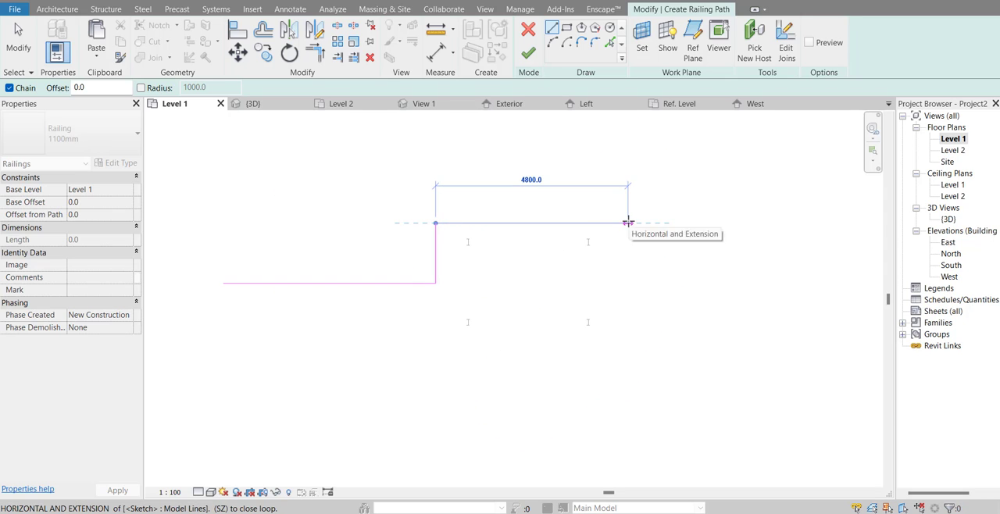
{"action": "left_click", "coordinate": [627, 224]}
{"action": "left_click", "coordinate": [628, 283]}
{"action": "scroll", "coordinate": [633, 285], "scroll_direction": "down", "scroll_amount": 1}
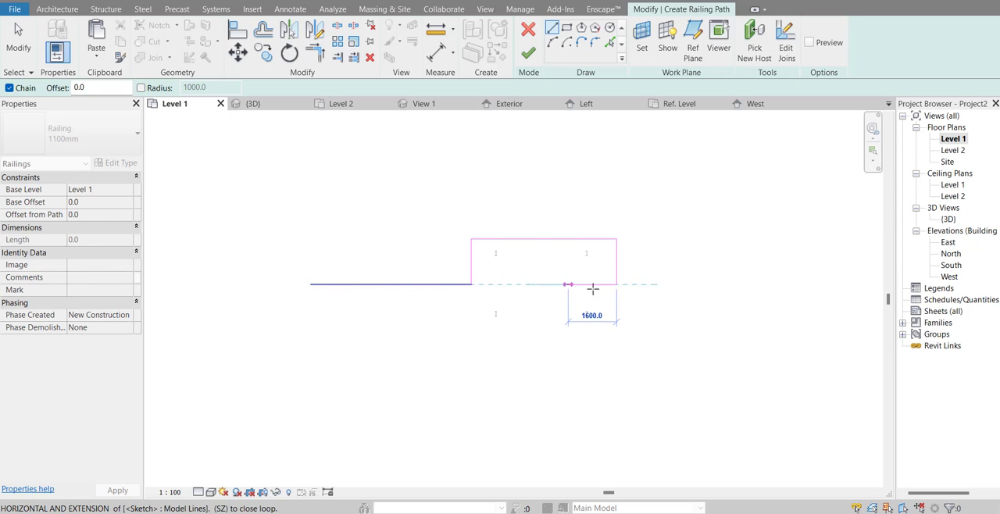
{"action": "left_click", "coordinate": [779, 284]}
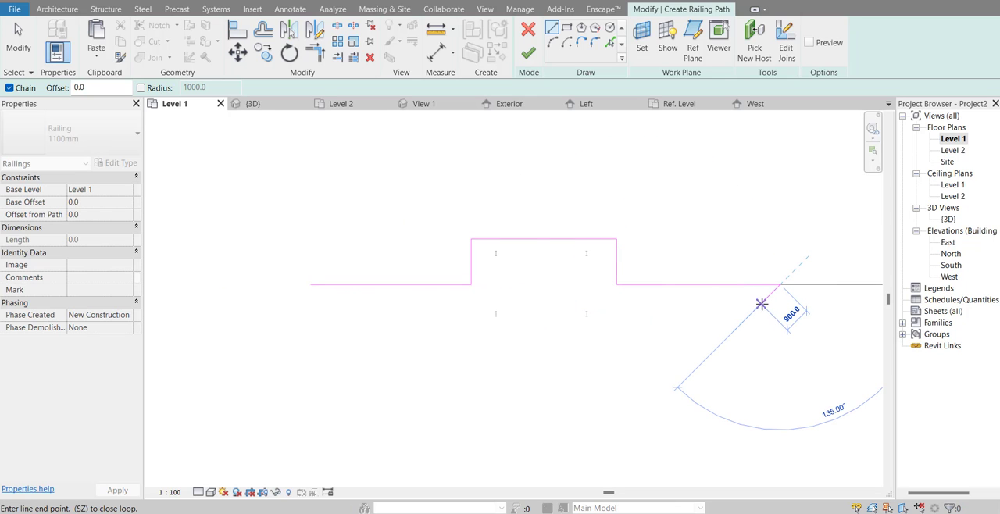
{"action": "key", "text": "Escape"}
{"action": "key", "text": "Escape"}
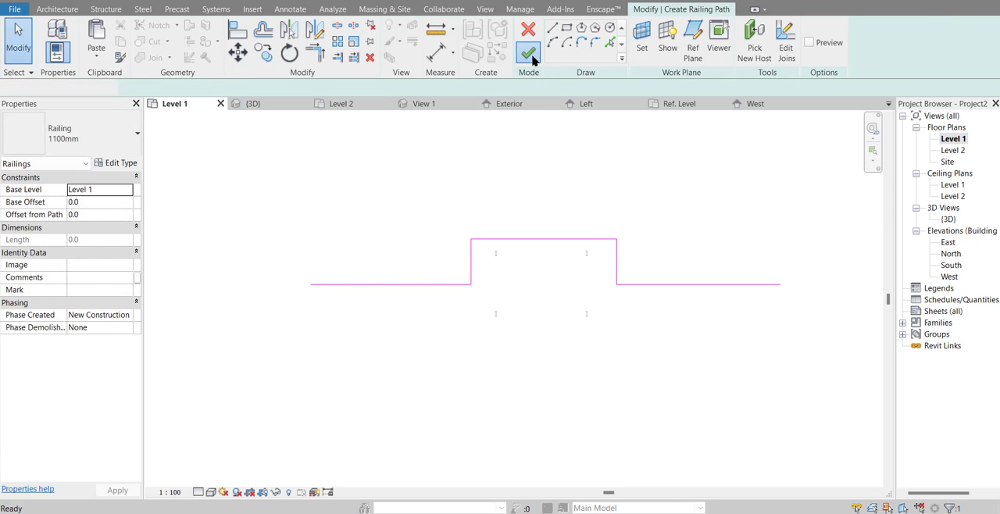
{"action": "left_click", "coordinate": [529, 54]}
Step: Change the new railing's type to 900mm Pipe in the 3D view
{"action": "double_click", "coordinate": [949, 219]}
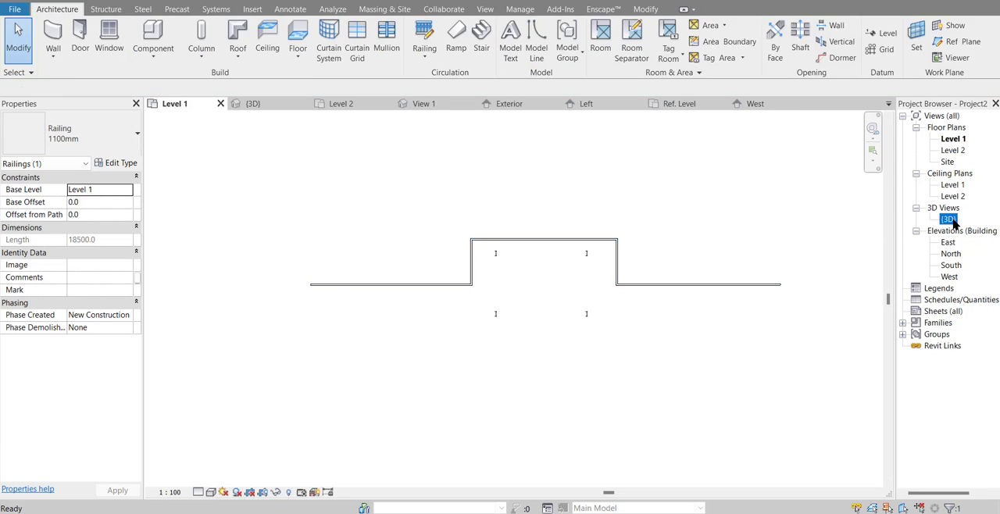
{"action": "middle_click_drag", "start_coordinate": [572, 290], "coordinate": [639, 394], "text": "shift"}
{"action": "scroll", "coordinate": [680, 377], "scroll_direction": "up", "scroll_amount": 1}
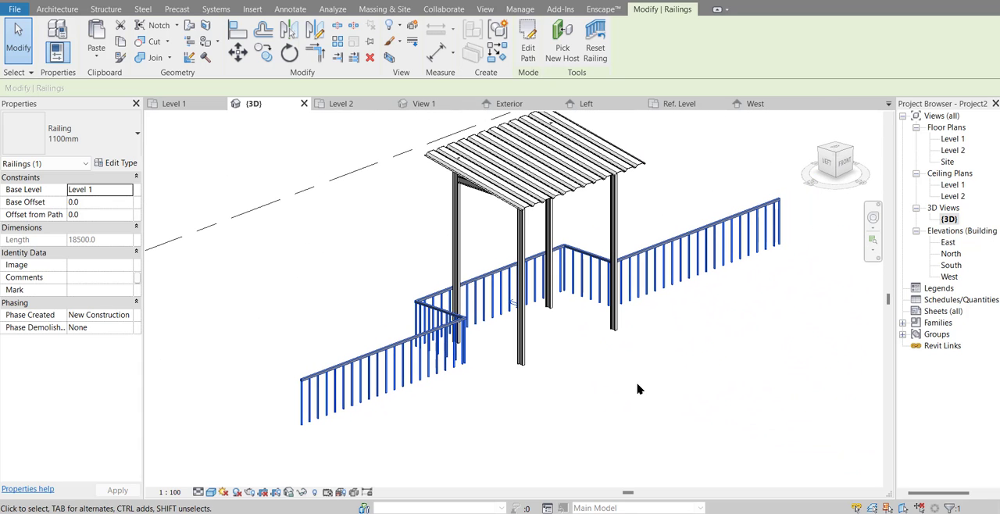
{"action": "left_click", "coordinate": [128, 147]}
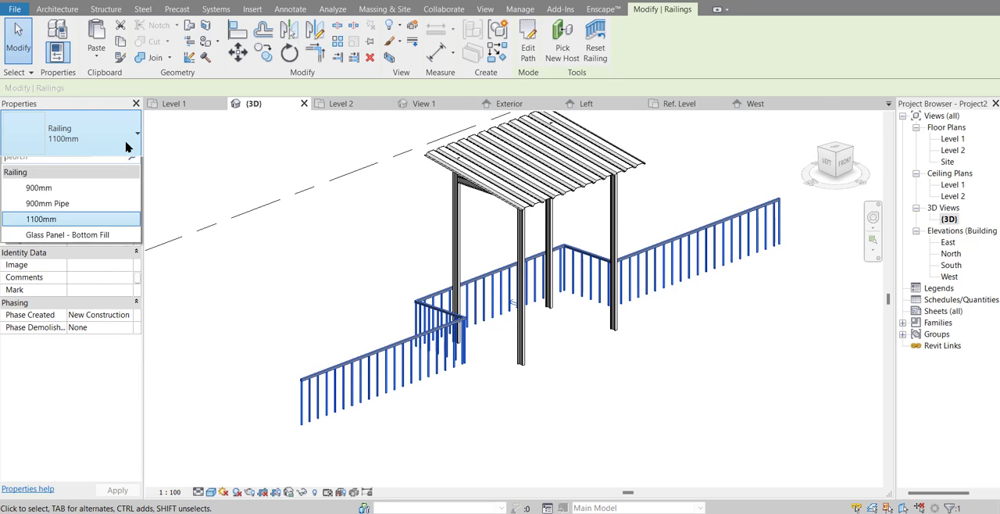
{"action": "left_click", "coordinate": [61, 213]}
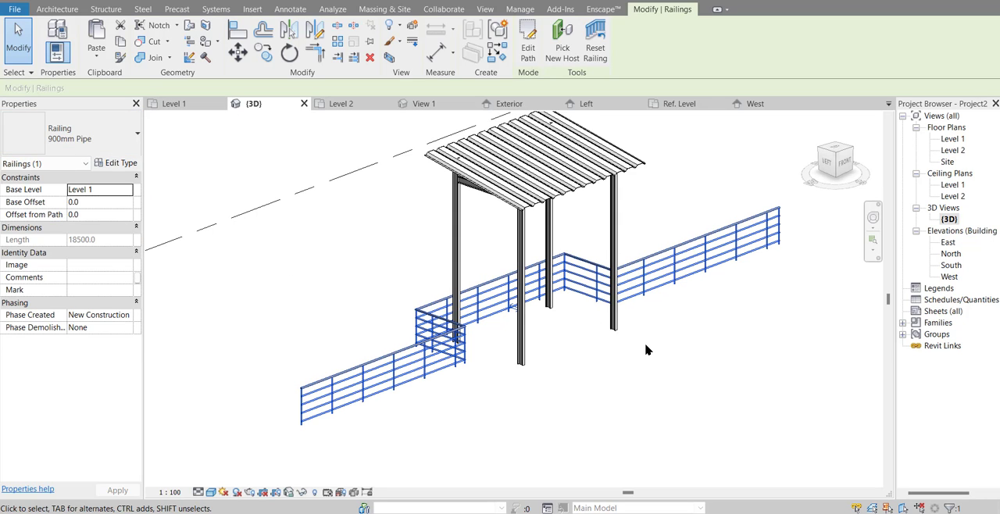
{"action": "middle_click_drag", "start_coordinate": [613, 348], "coordinate": [641, 370], "text": "shift"}
{"action": "left_click", "coordinate": [653, 371]}
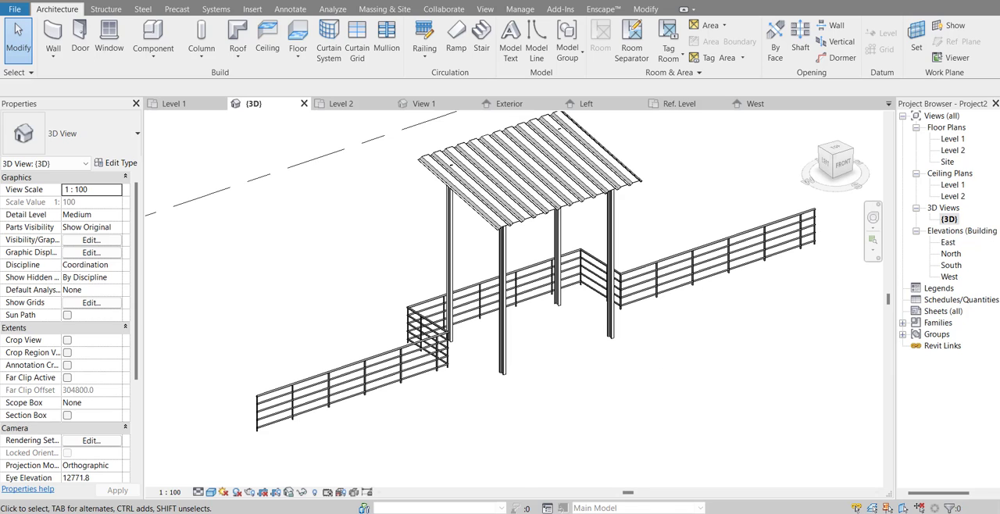
Step: Switch to the browser and examine the kawat harmonika image results for wire-fence references, and return to Revit
{"action": "left_click", "coordinate": [603, 461]}
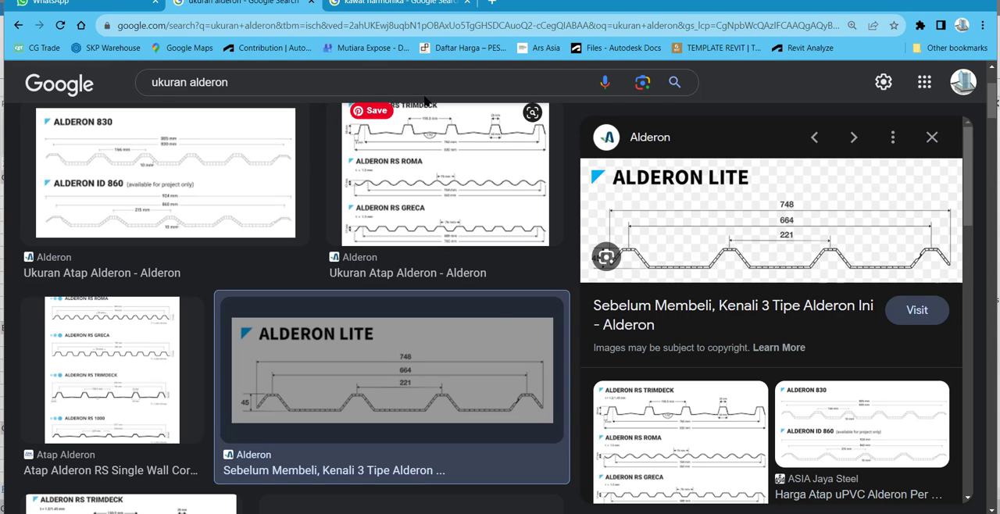
{"action": "left_click", "coordinate": [400, 10]}
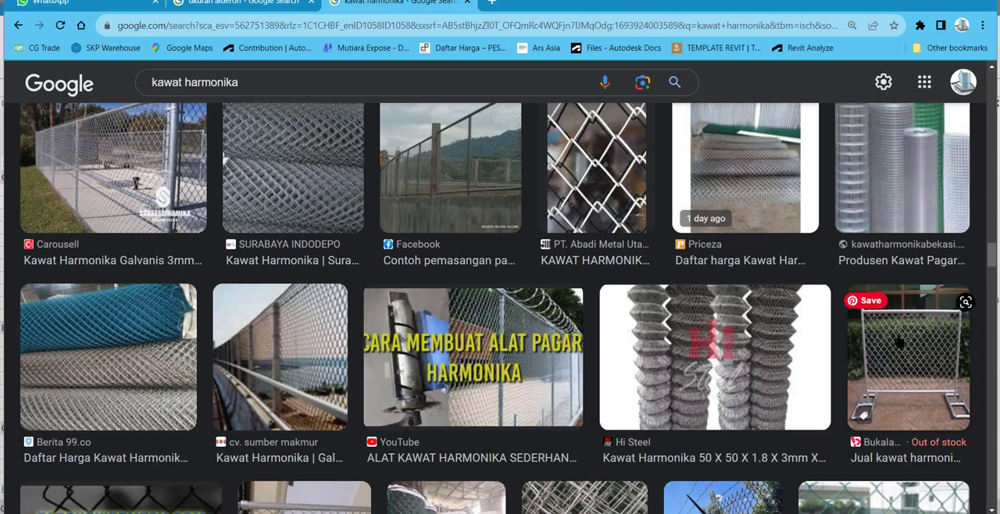
{"action": "scroll", "coordinate": [889, 353], "scroll_direction": "up", "scroll_amount": 10}
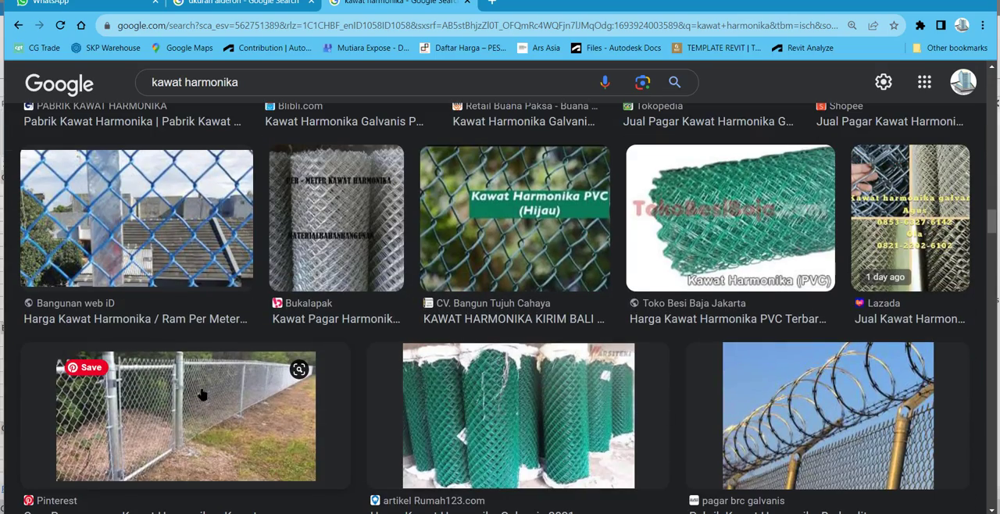
{"action": "scroll", "coordinate": [201, 395], "scroll_direction": "down", "scroll_amount": 1}
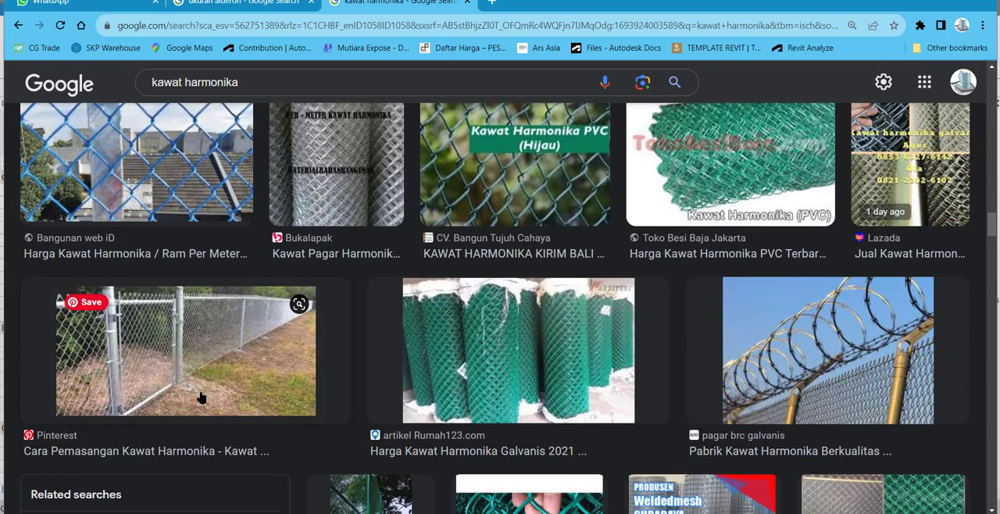
{"action": "scroll", "coordinate": [200, 398], "scroll_direction": "up", "scroll_amount": 4}
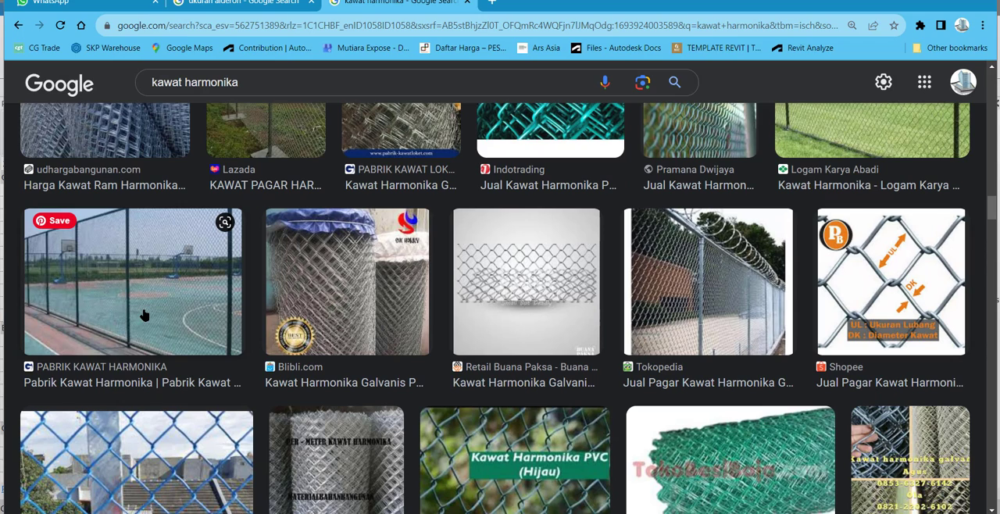
{"action": "scroll", "coordinate": [144, 315], "scroll_direction": "up", "scroll_amount": 3}
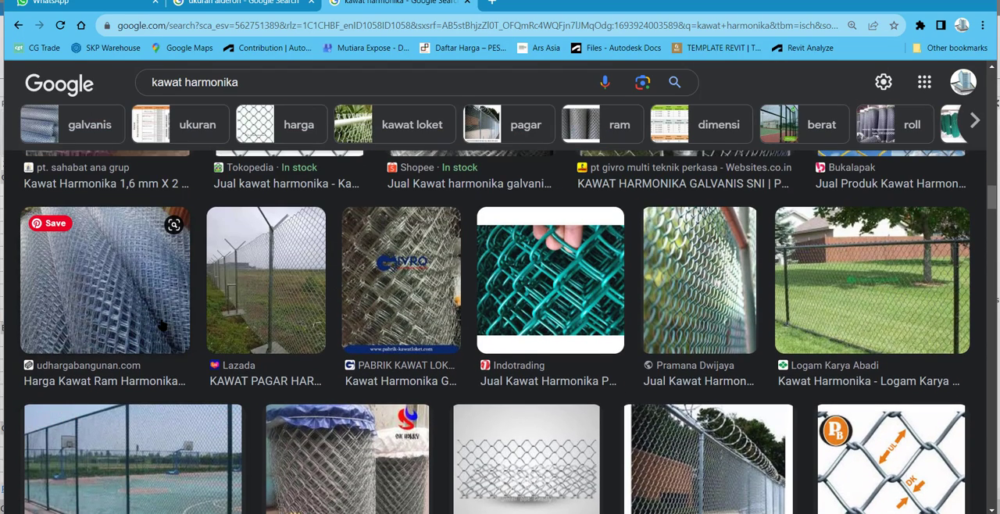
{"action": "scroll", "coordinate": [160, 325], "scroll_direction": "down", "scroll_amount": 3}
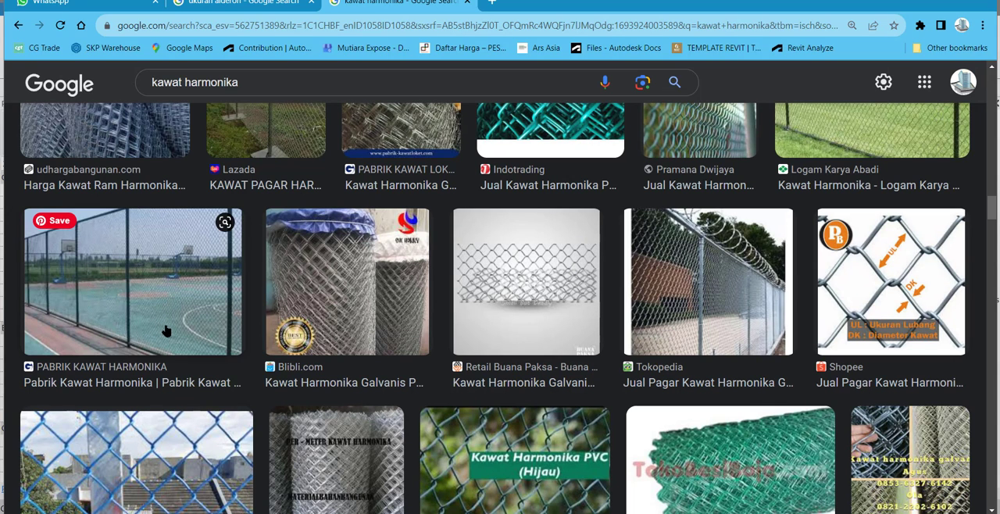
{"action": "key", "text": "alt+Tab"}
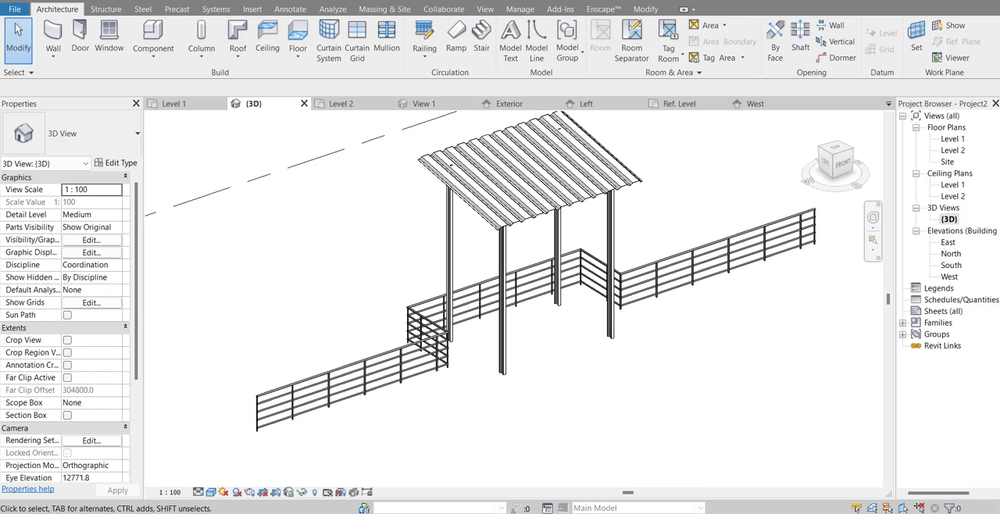
Step: Duplicate the selected railing's 900mm Pipe type as Pagar Kawat
{"action": "left_click", "coordinate": [363, 395]}
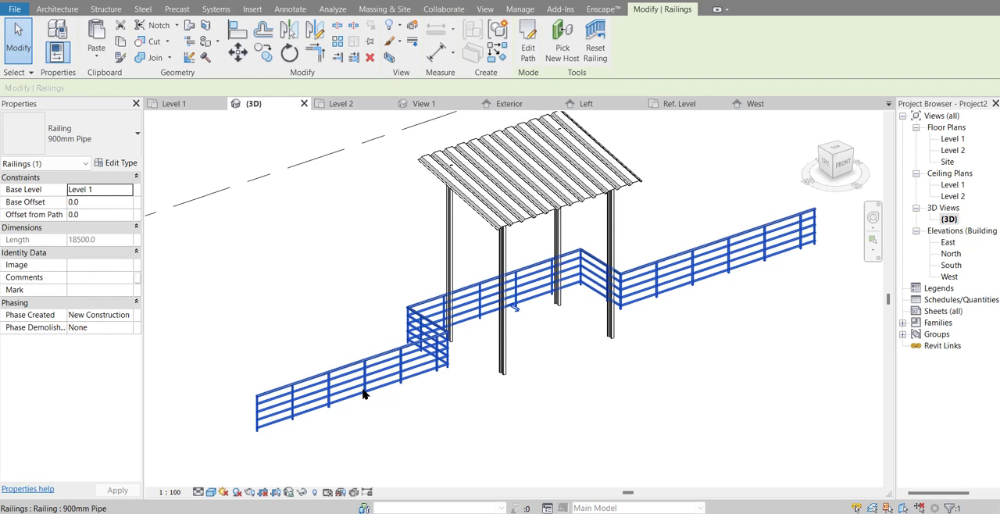
{"action": "left_click", "coordinate": [124, 164]}
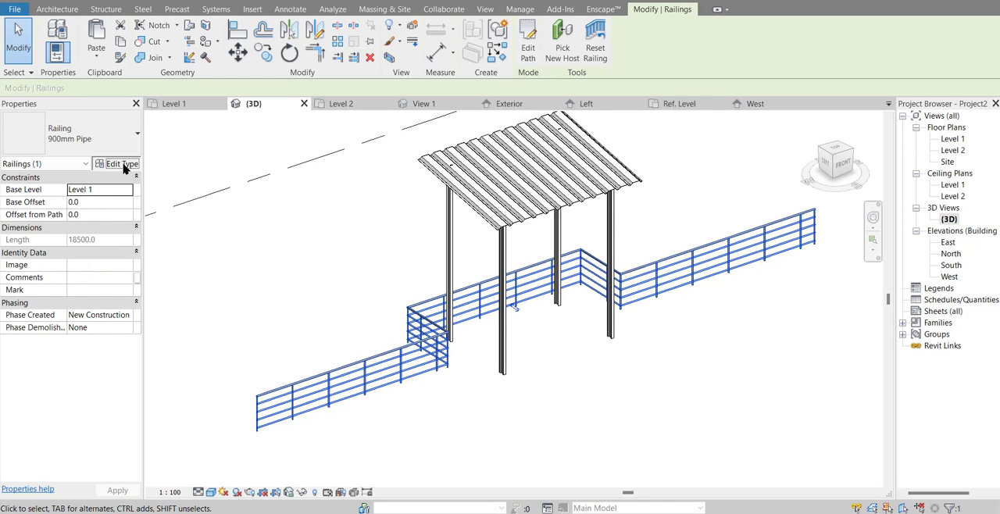
{"action": "left_click", "coordinate": [875, 148]}
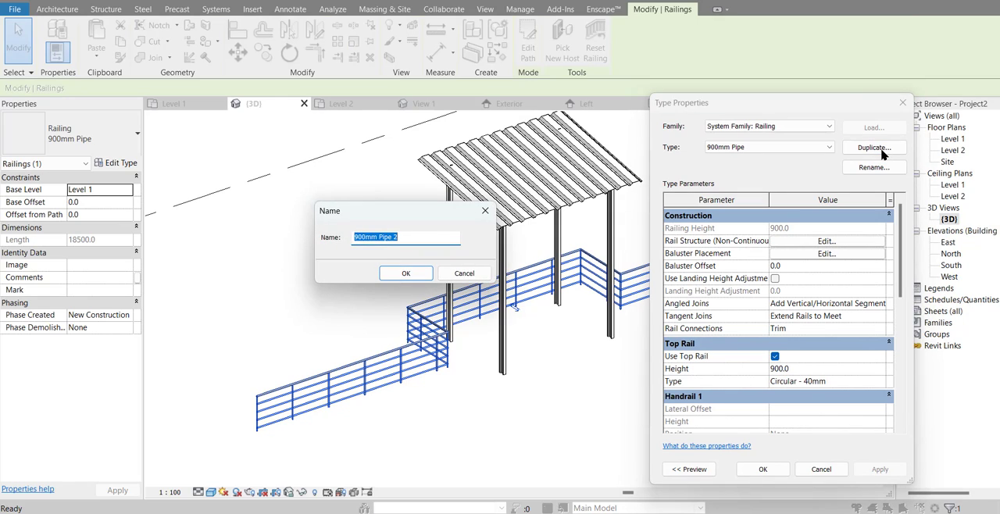
{"action": "type", "text": "Pagar Kawat"}
{"action": "key", "text": "Return"}
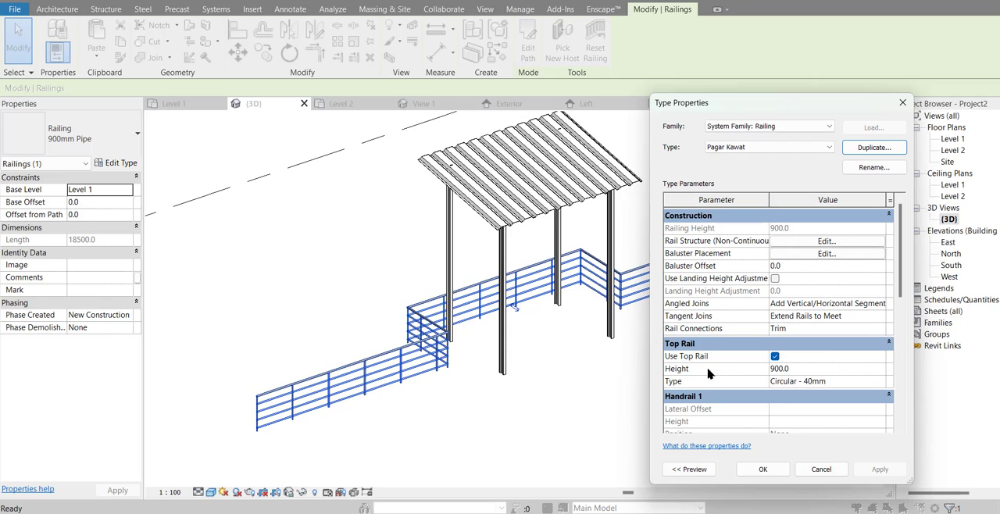
Step: Set the Pagar Kawat top rail height to 1500 mm and accept the type
{"action": "left_click", "coordinate": [818, 370]}
{"action": "type", "text": "1500"}
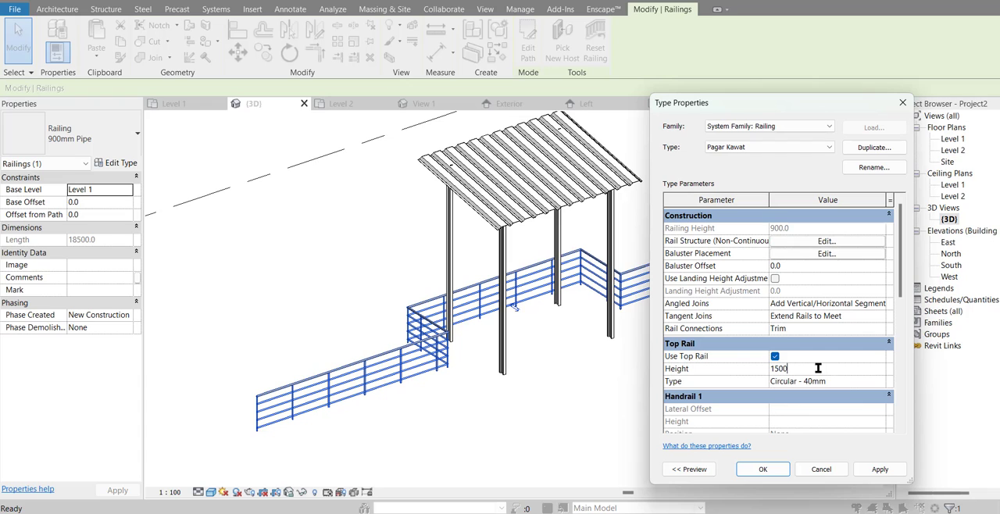
{"action": "left_click", "coordinate": [879, 469]}
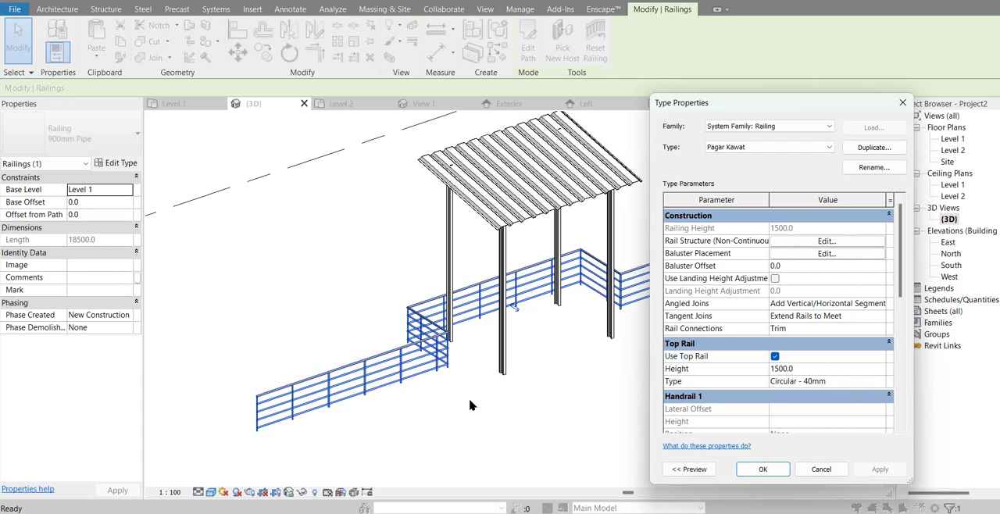
{"action": "left_click", "coordinate": [441, 368]}
{"action": "left_click", "coordinate": [764, 469]}
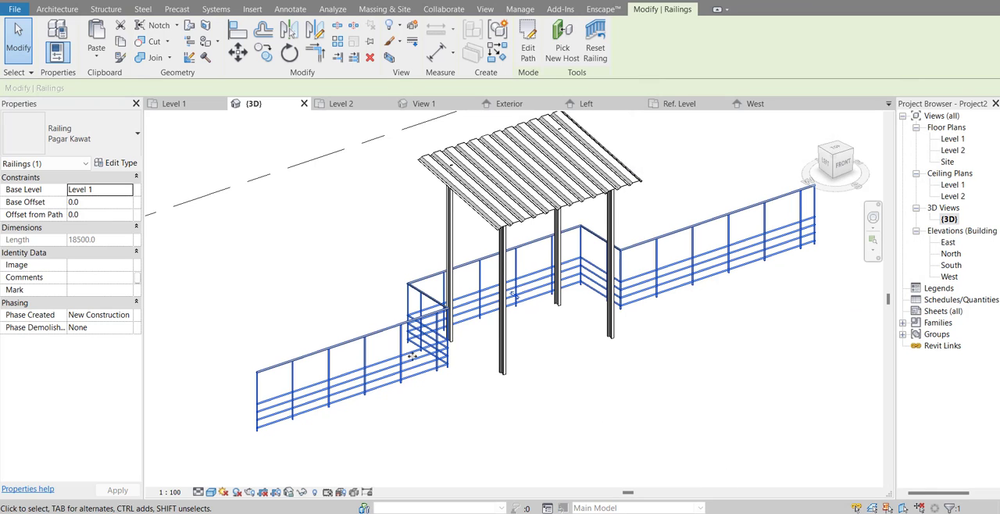
Step: Delete Rail 3 and Rail 2 from the non-continuous rail structure of the Pagar Kawat type
{"action": "left_click", "coordinate": [124, 165]}
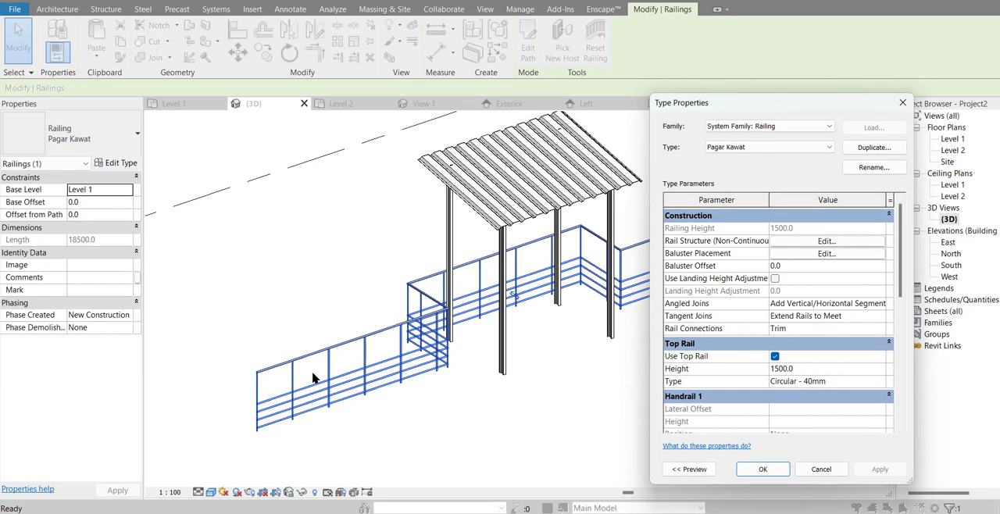
{"action": "left_click", "coordinate": [829, 243]}
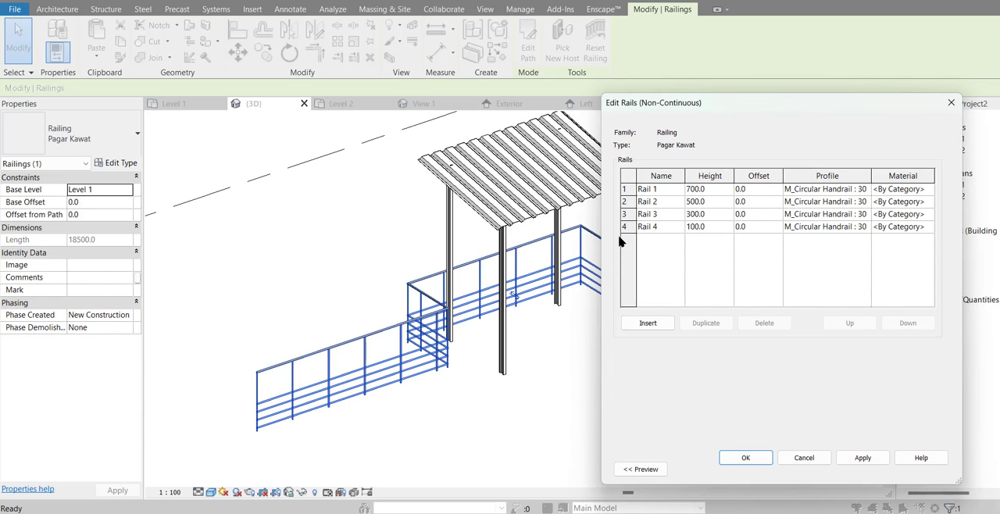
{"action": "left_click", "coordinate": [630, 216]}
{"action": "left_click", "coordinate": [630, 206]}
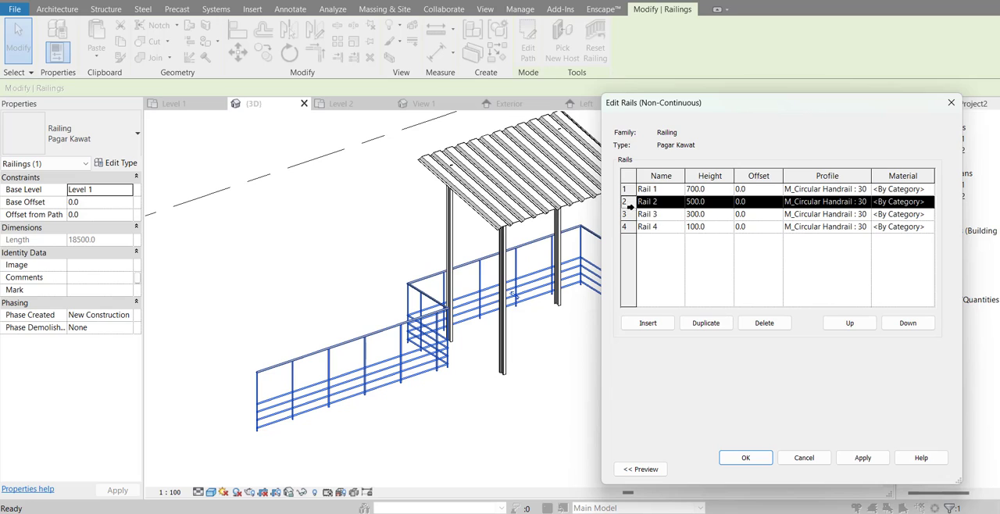
{"action": "left_click", "coordinate": [630, 216]}
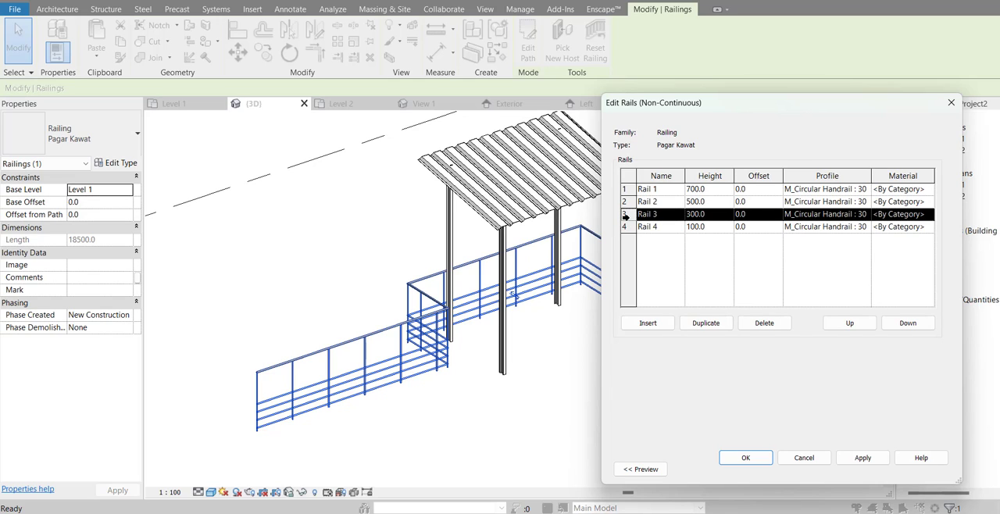
{"action": "left_click", "coordinate": [760, 322]}
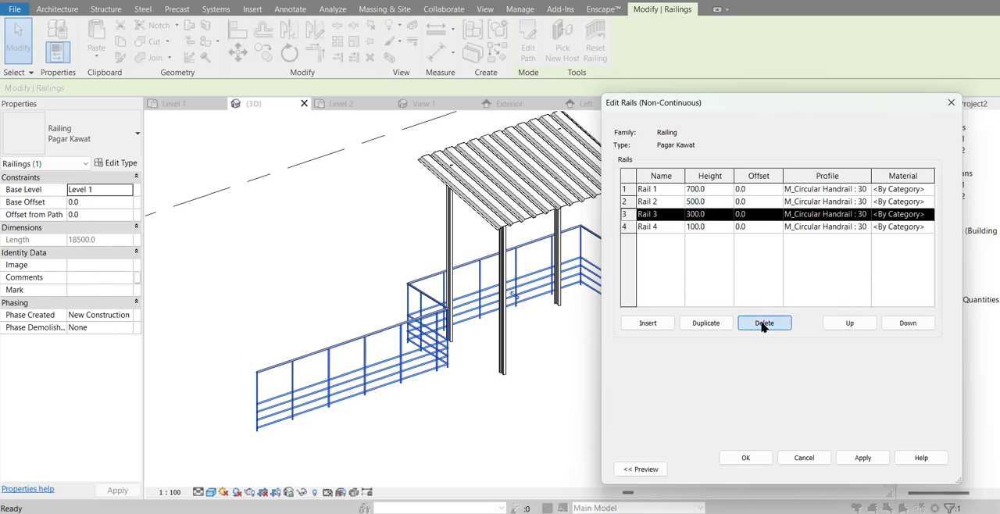
{"action": "left_click", "coordinate": [625, 201]}
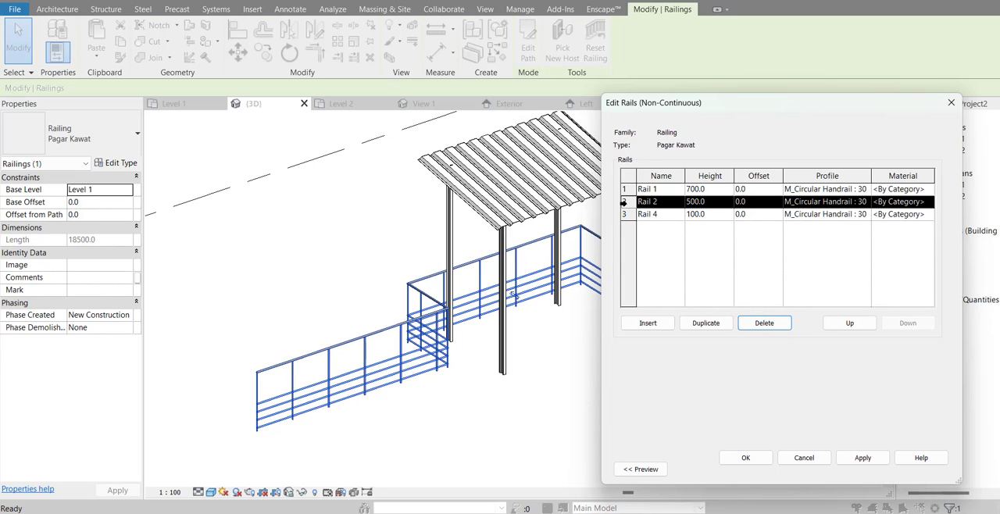
{"action": "left_click", "coordinate": [757, 323]}
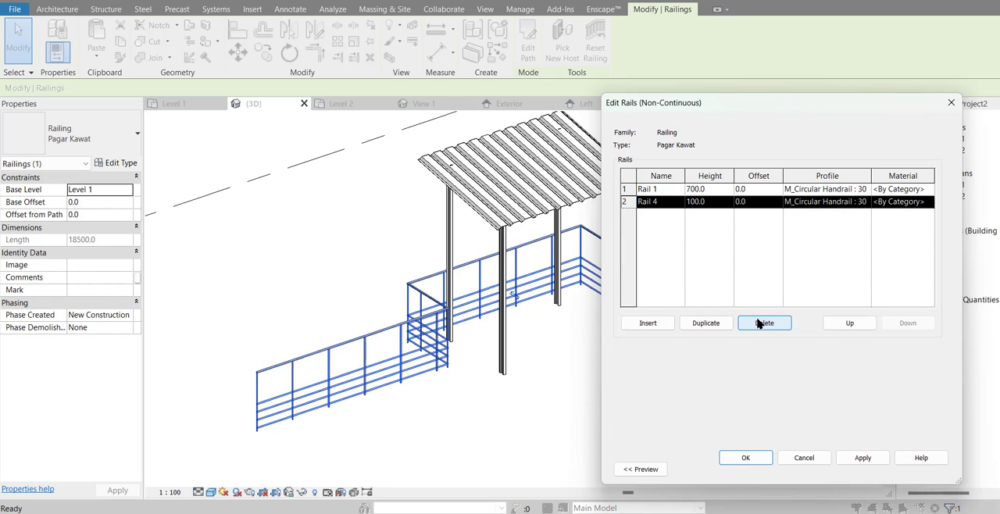
Step: Apply the rail deletions, show the railing preview and set Rail 1's height to 800 mm
{"action": "left_click", "coordinate": [869, 463]}
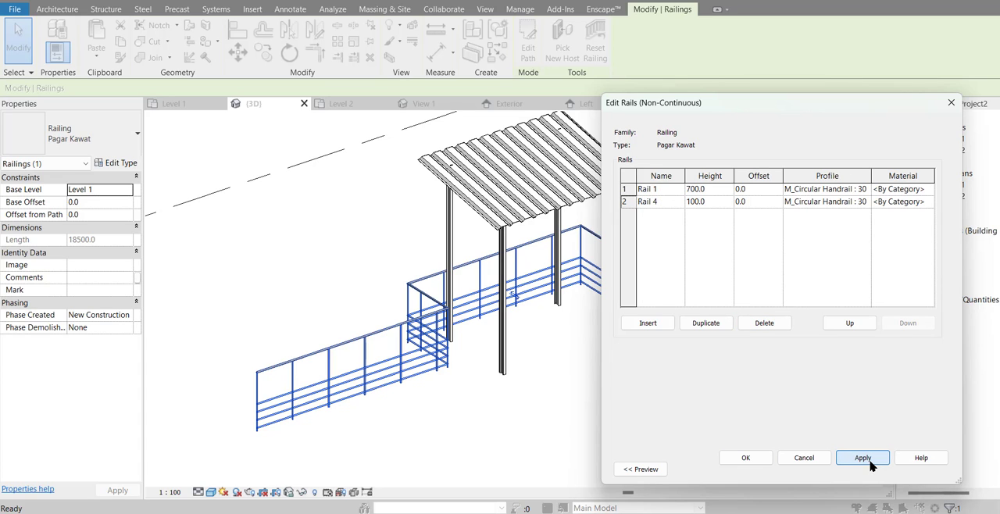
{"action": "left_click", "coordinate": [625, 469]}
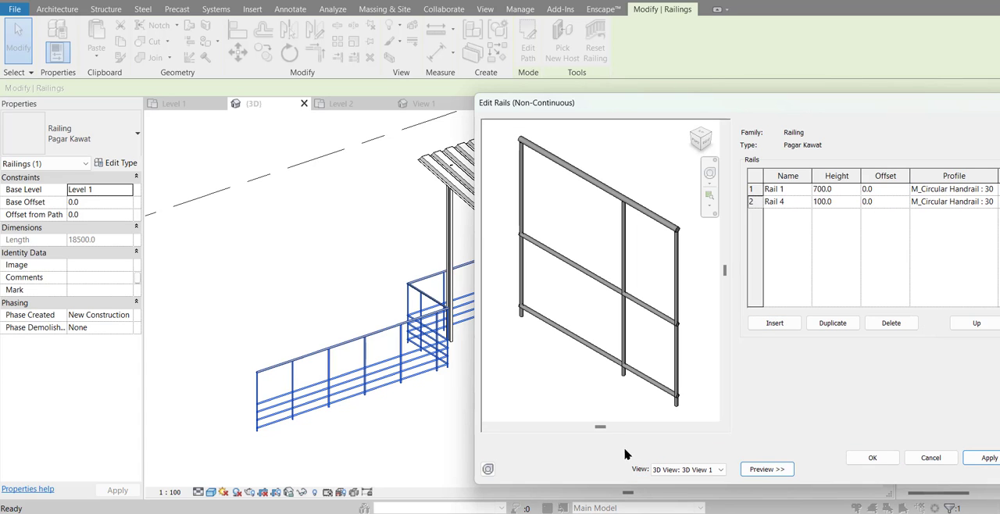
{"action": "middle_click_drag", "start_coordinate": [595, 344], "coordinate": [565, 346]}
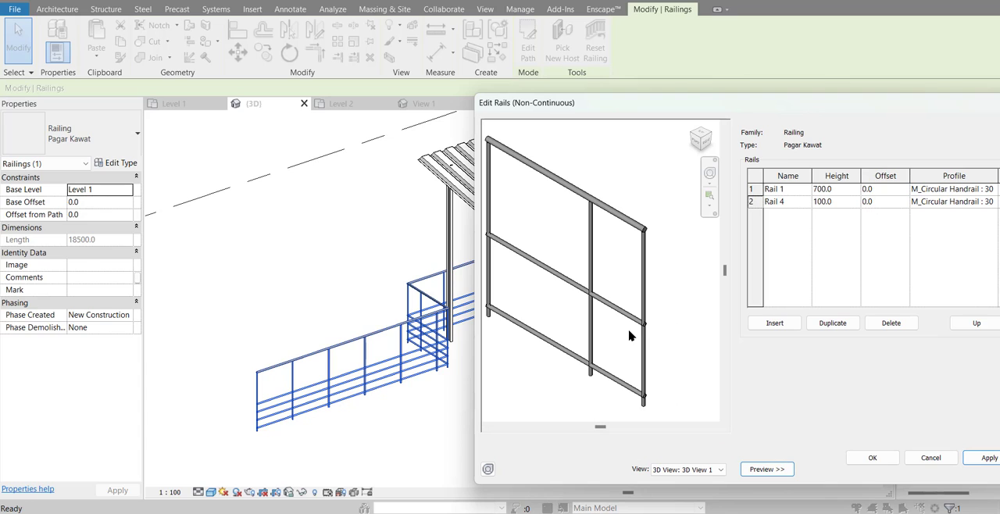
{"action": "middle_click_drag", "start_coordinate": [630, 336], "coordinate": [653, 336]}
{"action": "left_click", "coordinate": [841, 192]}
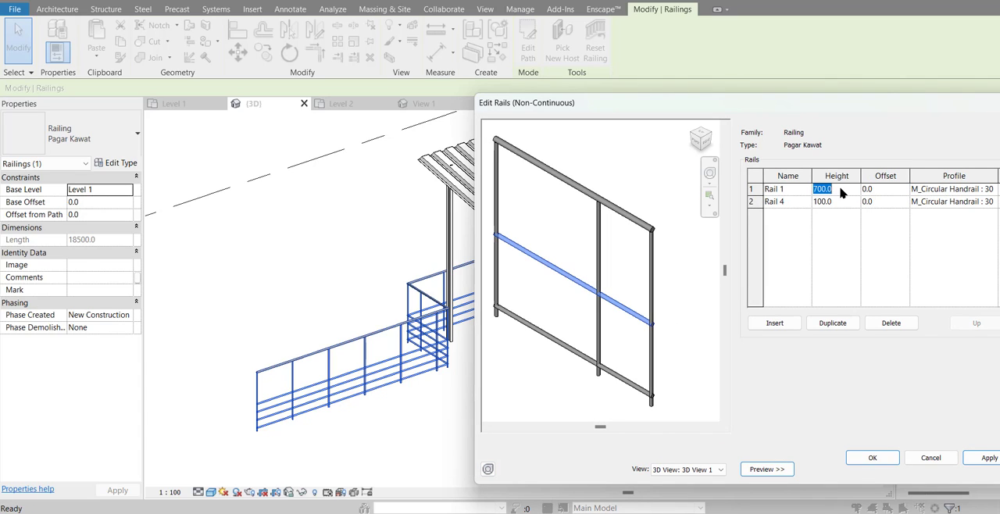
{"action": "type", "text": "750"}
{"action": "key", "text": "Tab"}
{"action": "left_click", "coordinate": [841, 192]}
{"action": "type", "text": "800"}
{"action": "key", "text": "Tab"}
{"action": "left_click", "coordinate": [986, 462]}
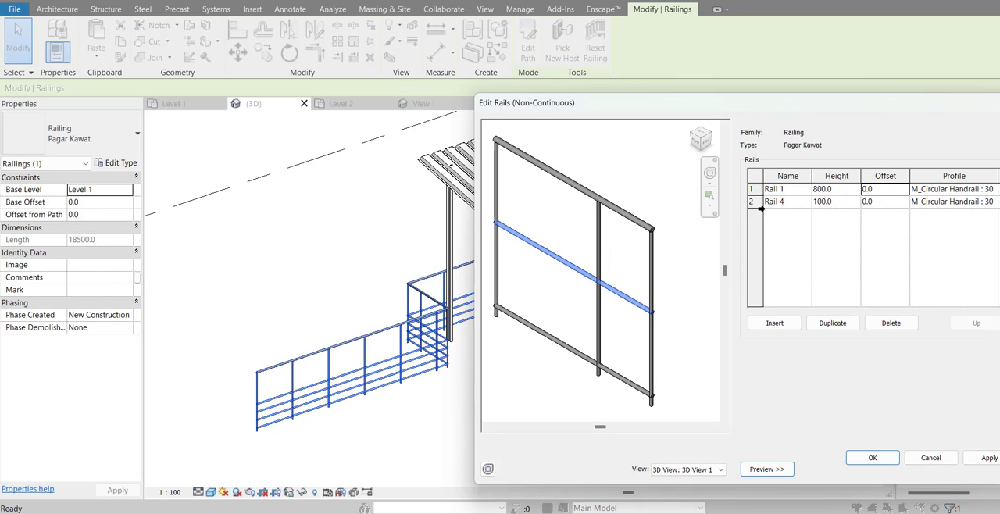
Step: Rename Rail 1 as Tengah and Rail 4 as Bawah, and accept the rail structure and the railing type
{"action": "left_click", "coordinate": [798, 195]}
{"action": "type", "text": "Tengah"}
{"action": "key", "text": "Tab"}
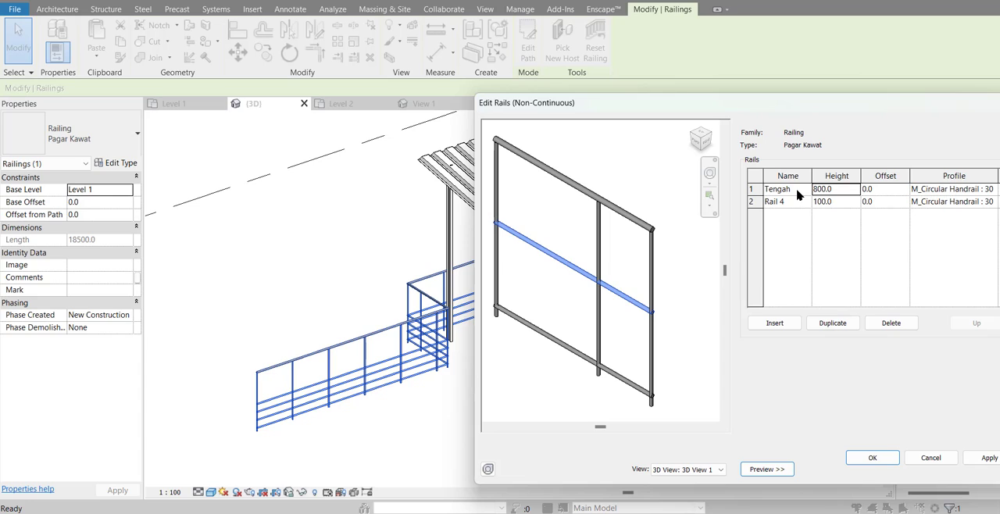
{"action": "left_click", "coordinate": [792, 203]}
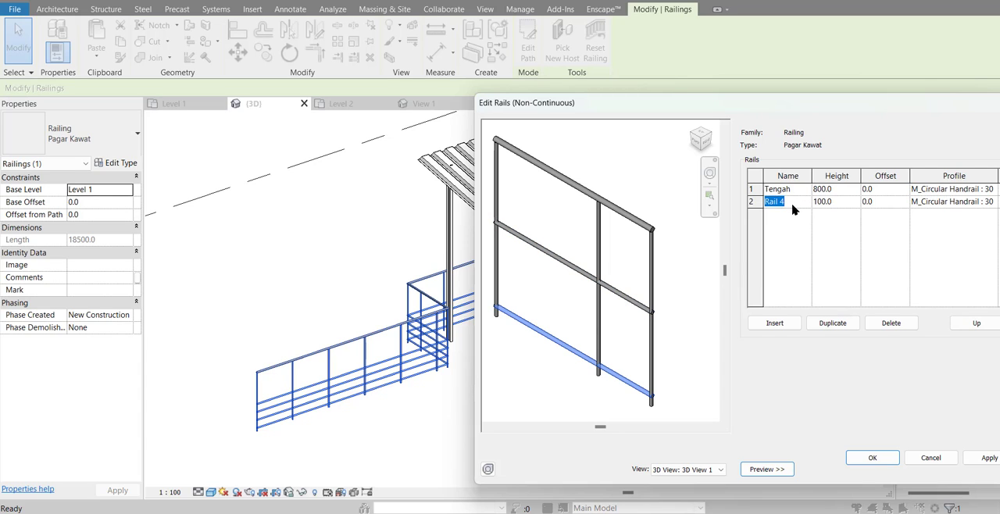
{"action": "type", "text": "Bawah"}
{"action": "key", "text": "Tab"}
{"action": "left_click", "coordinate": [870, 458]}
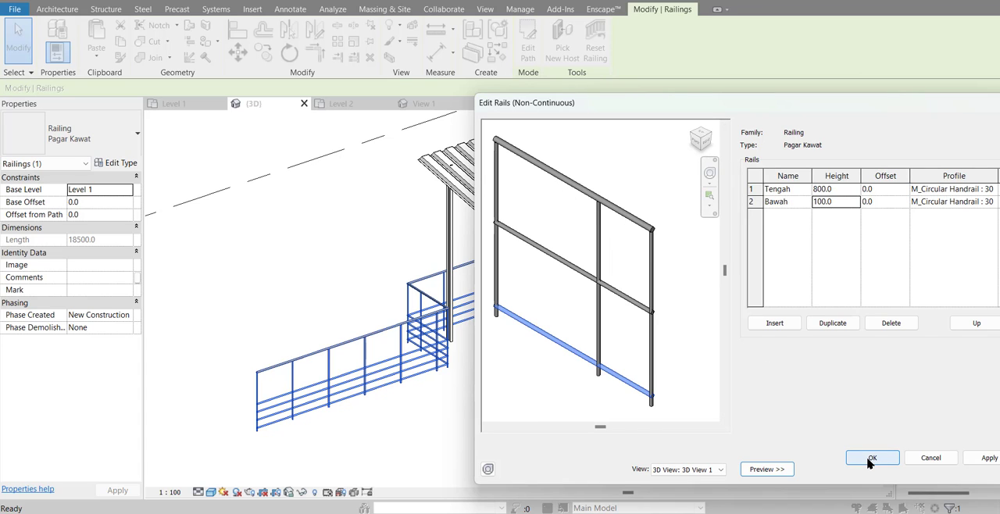
{"action": "left_click", "coordinate": [888, 470]}
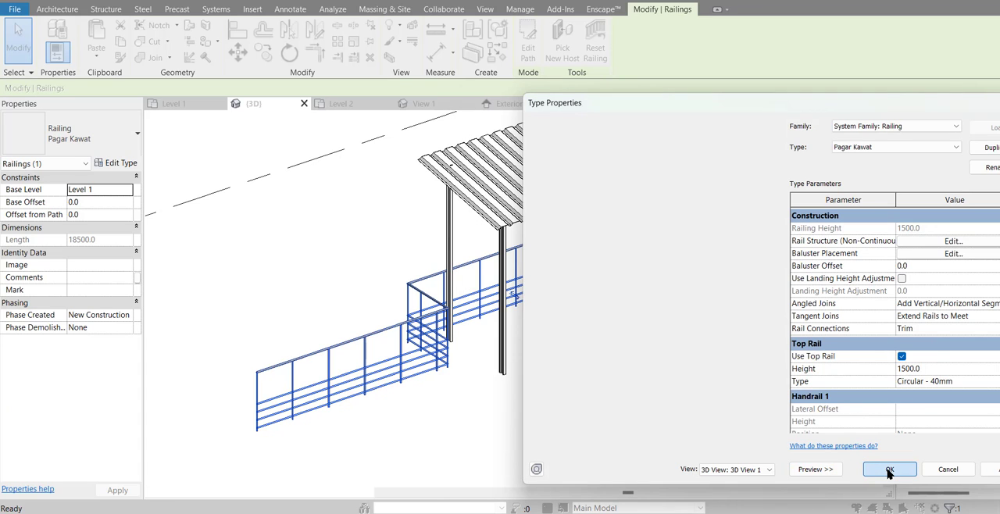
{"action": "left_click", "coordinate": [653, 442]}
Step: Examine the updated Pagar Kawat railing around the canopy in the 3D view from close up and several angles
{"action": "middle_click_drag", "start_coordinate": [652, 443], "coordinate": [629, 435], "text": "shift"}
{"action": "scroll", "coordinate": [281, 461], "scroll_direction": "up", "scroll_amount": 6}
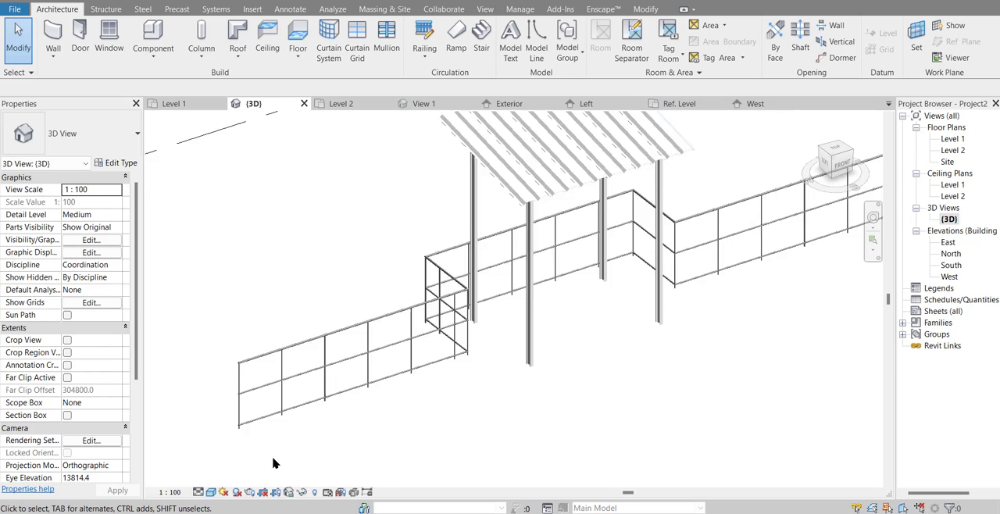
{"action": "scroll", "coordinate": [331, 372], "scroll_direction": "down", "scroll_amount": 1}
{"action": "middle_click_drag", "start_coordinate": [331, 373], "coordinate": [474, 419]}
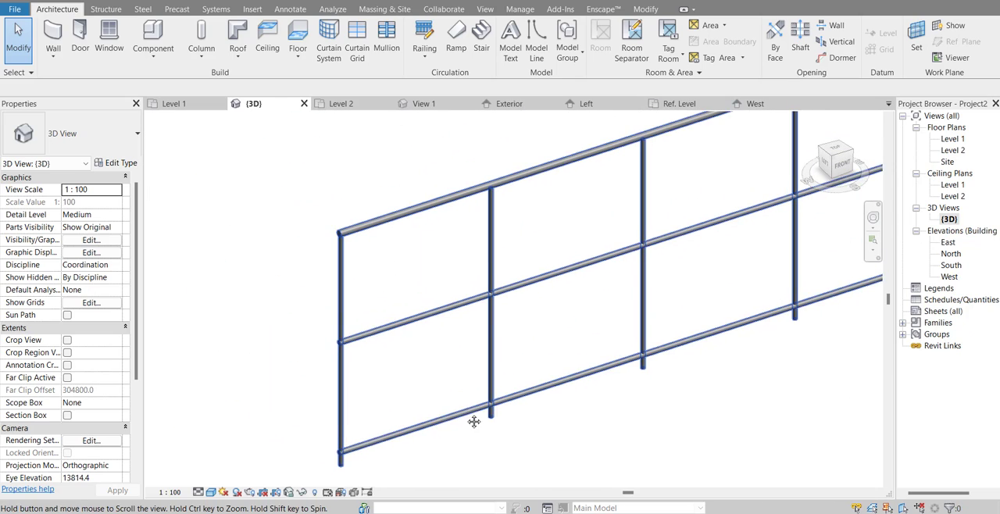
{"action": "middle_click_drag", "start_coordinate": [454, 381], "coordinate": [536, 508], "text": "shift"}
{"action": "scroll", "coordinate": [434, 363], "scroll_direction": "down", "scroll_amount": 1}
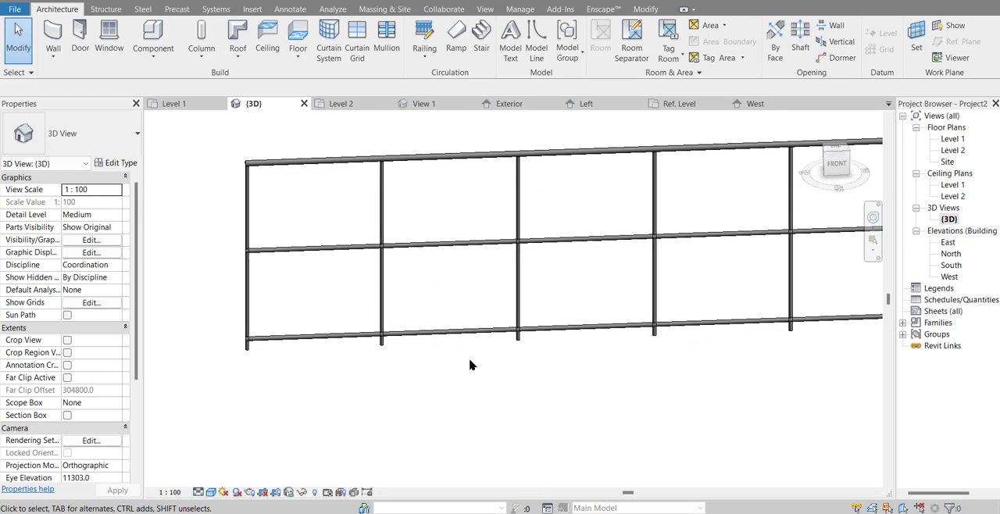
{"action": "scroll", "coordinate": [474, 364], "scroll_direction": "down", "scroll_amount": 1}
{"action": "middle_click_drag", "start_coordinate": [509, 371], "coordinate": [366, 392]}
{"action": "middle_click_drag", "start_coordinate": [488, 399], "coordinate": [434, 350], "text": "shift"}
{"action": "scroll", "coordinate": [527, 403], "scroll_direction": "down", "scroll_amount": 1}
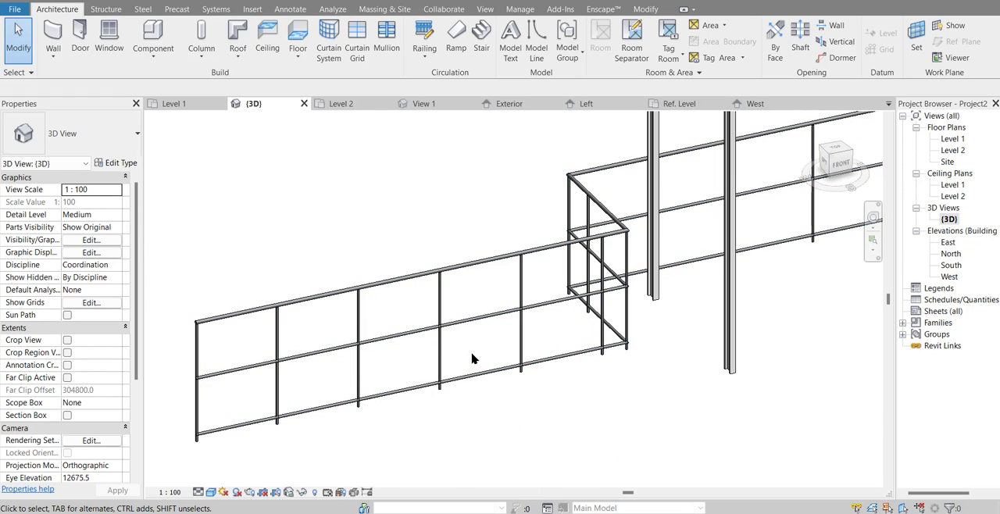
{"action": "middle_click_drag", "start_coordinate": [532, 365], "coordinate": [445, 386], "text": "shift"}
{"action": "scroll", "coordinate": [598, 401], "scroll_direction": "down", "scroll_amount": 1}
{"action": "scroll", "coordinate": [540, 365], "scroll_direction": "down", "scroll_amount": 1}
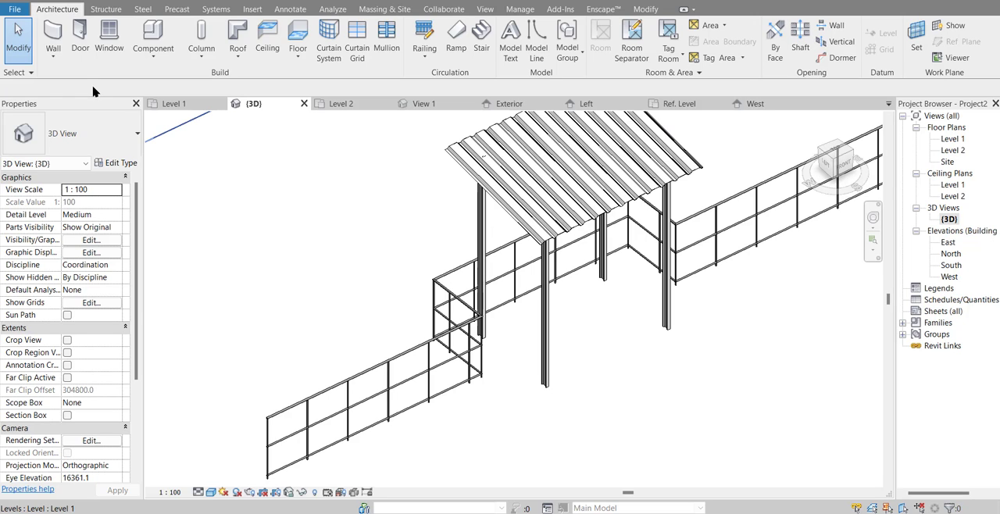
Step: Create a new family from the Metric Profile-Rail template
{"action": "left_click", "coordinate": [15, 9]}
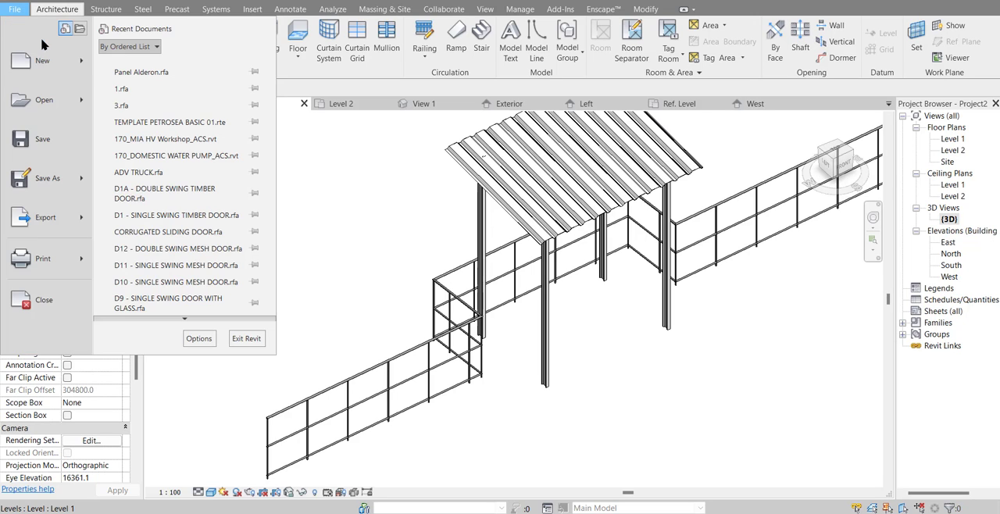
{"action": "mouse_move", "coordinate": [80, 63]}
{"action": "left_click", "coordinate": [133, 100]}
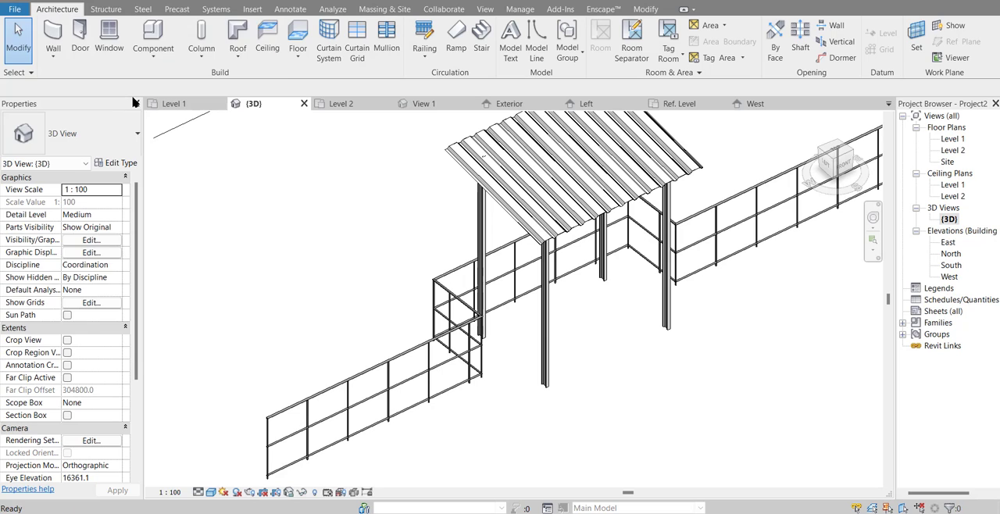
{"action": "scroll", "coordinate": [384, 224], "scroll_direction": "down", "scroll_amount": 8}
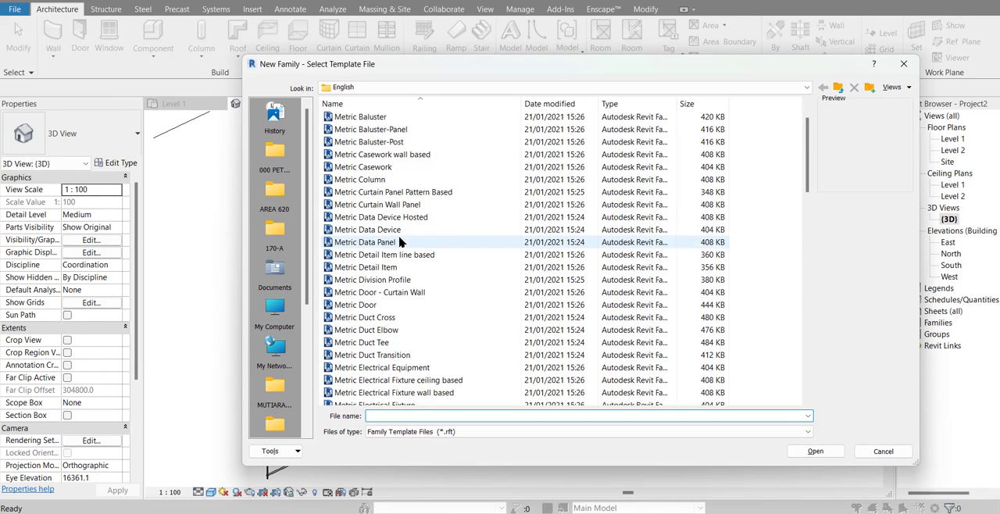
{"action": "scroll", "coordinate": [398, 273], "scroll_direction": "down", "scroll_amount": 6}
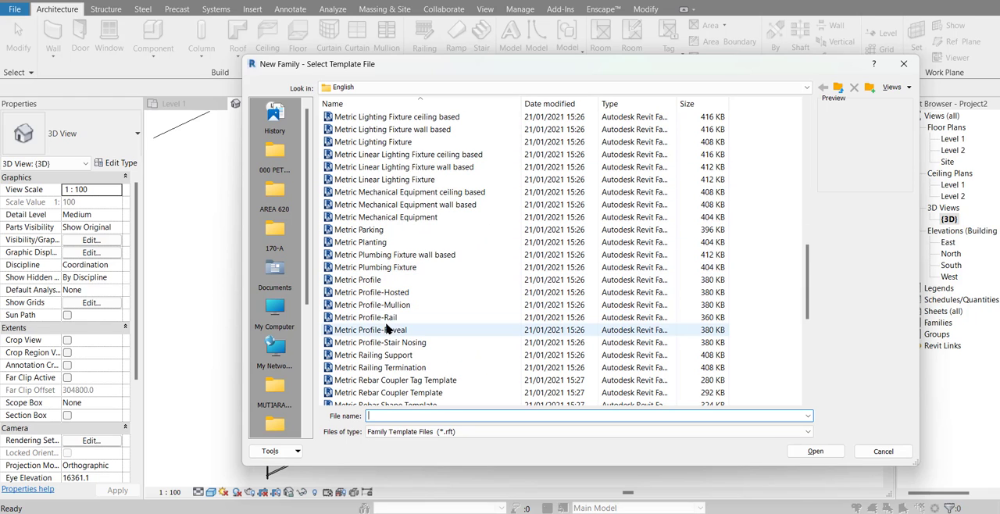
{"action": "left_click", "coordinate": [381, 319]}
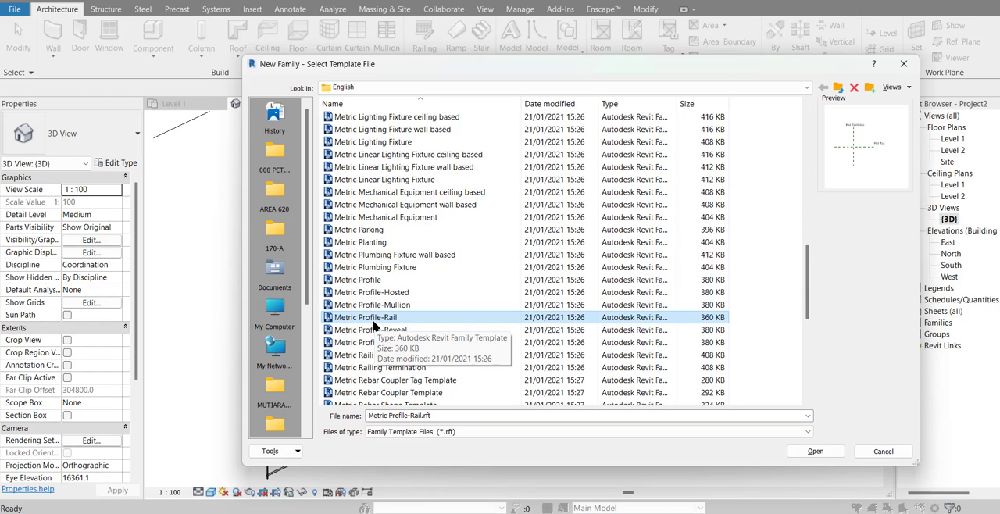
{"action": "left_click", "coordinate": [815, 451]}
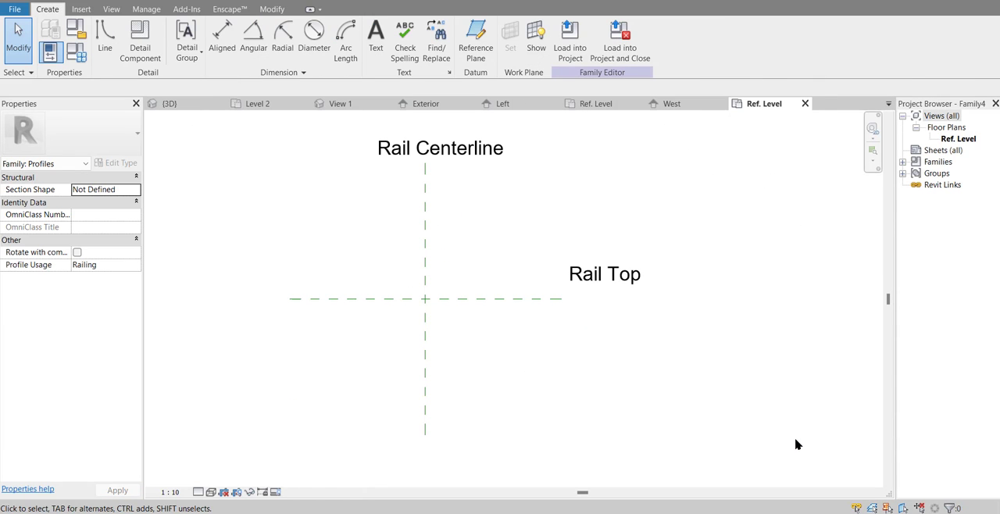
Step: Draw a 1400 mm vertical profile line down the Rail Centerline from its intersection with the Rail Top plane
{"action": "mouse_move", "coordinate": [615, 397]}
{"action": "middle_mouse_down"}
{"action": "mouse_move", "coordinate": [608, 357]}
{"action": "mouse_move", "coordinate": [569, 373]}
{"action": "middle_mouse_up"}
{"action": "scroll", "coordinate": [594, 354], "scroll_direction": "down", "scroll_amount": 1}
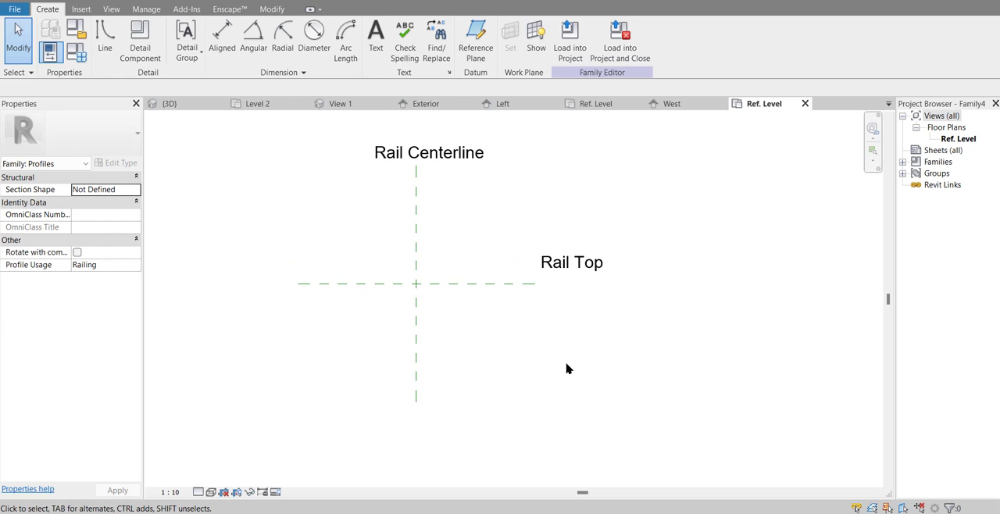
{"action": "left_click", "coordinate": [107, 40]}
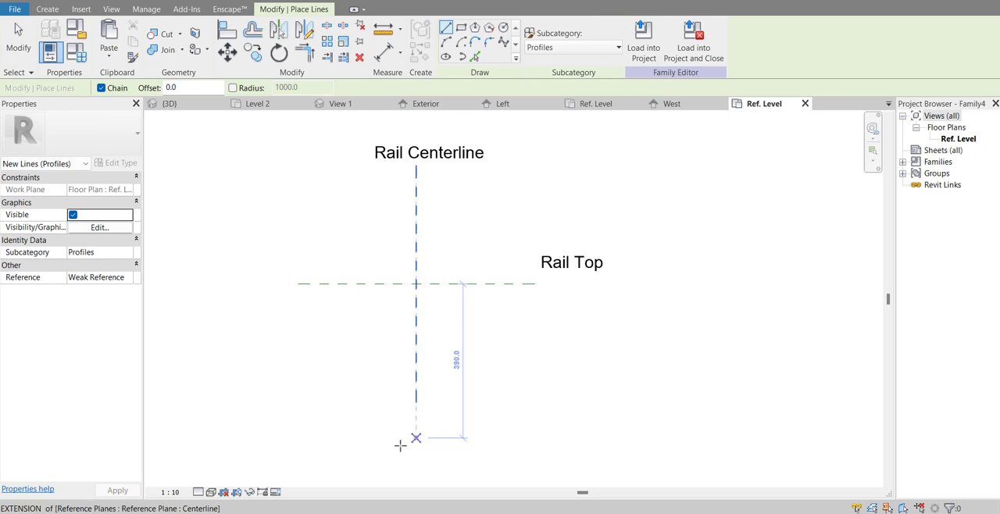
{"action": "mouse_move", "coordinate": [400, 445]}
{"action": "middle_mouse_down"}
{"action": "mouse_move", "coordinate": [417, 383]}
{"action": "mouse_move", "coordinate": [441, 365]}
{"action": "middle_mouse_up"}
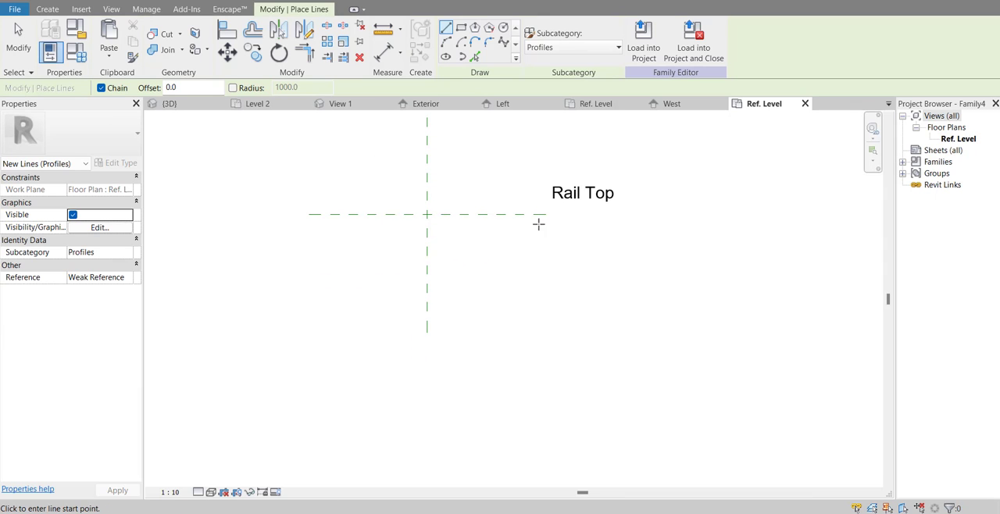
{"action": "middle_click_drag", "start_coordinate": [538, 224], "coordinate": [536, 333]}
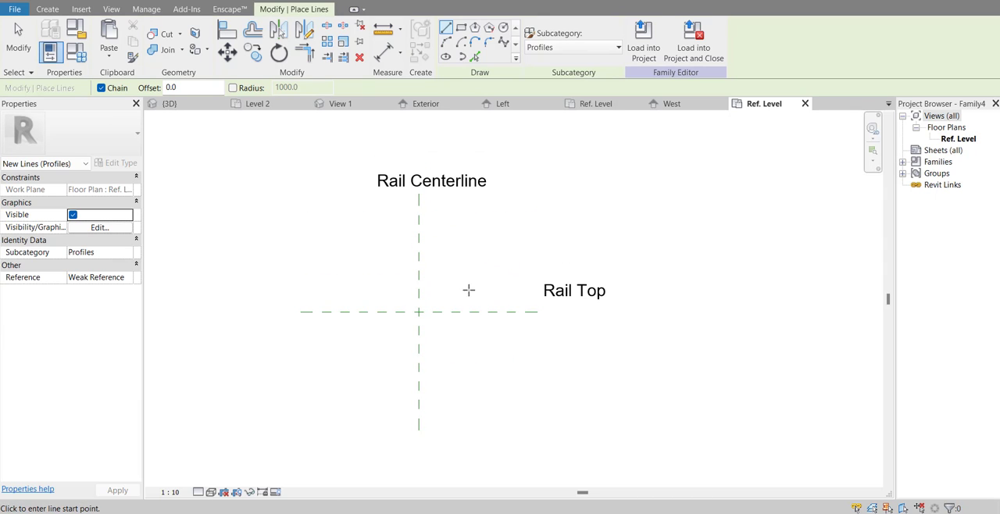
{"action": "left_click", "coordinate": [418, 312]}
{"action": "middle_click_drag", "start_coordinate": [489, 271], "coordinate": [493, 144]}
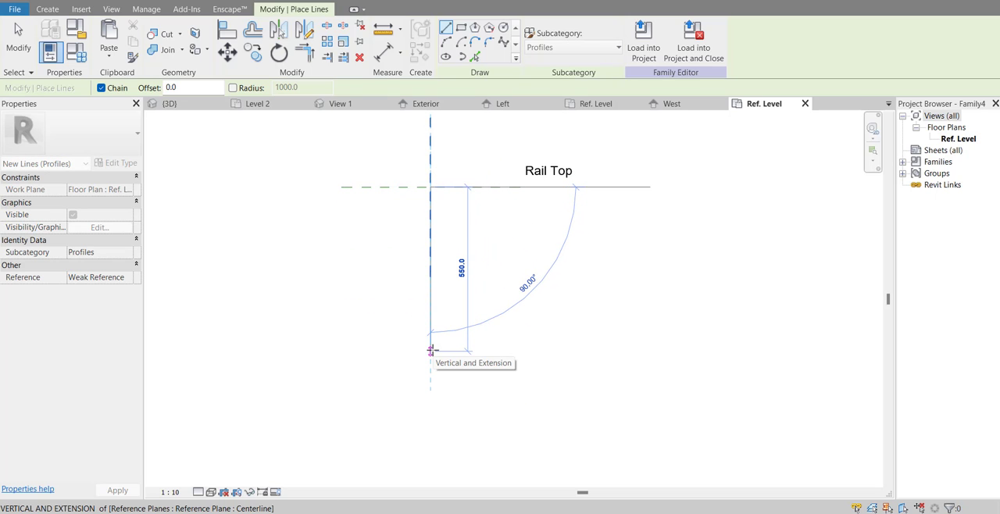
{"action": "type", "text": "1"}
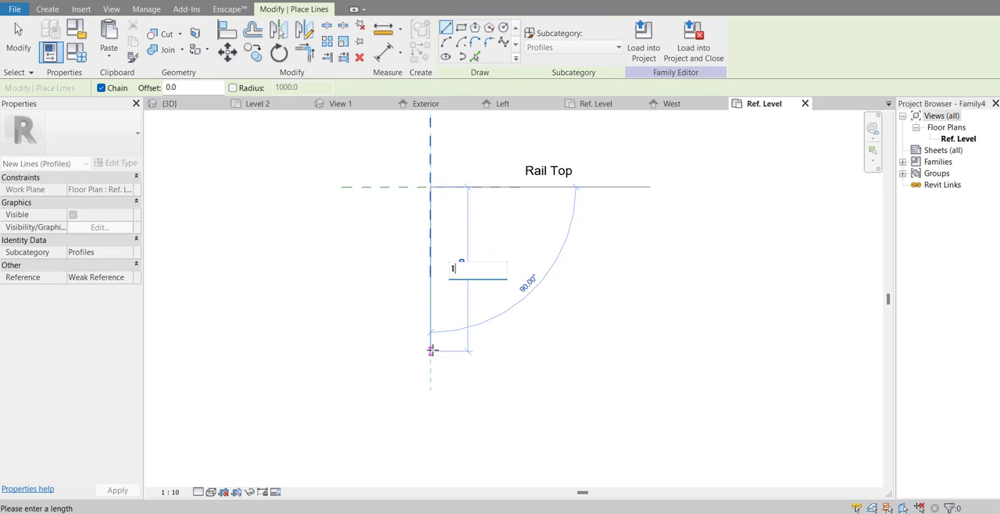
{"action": "type", "text": "400"}
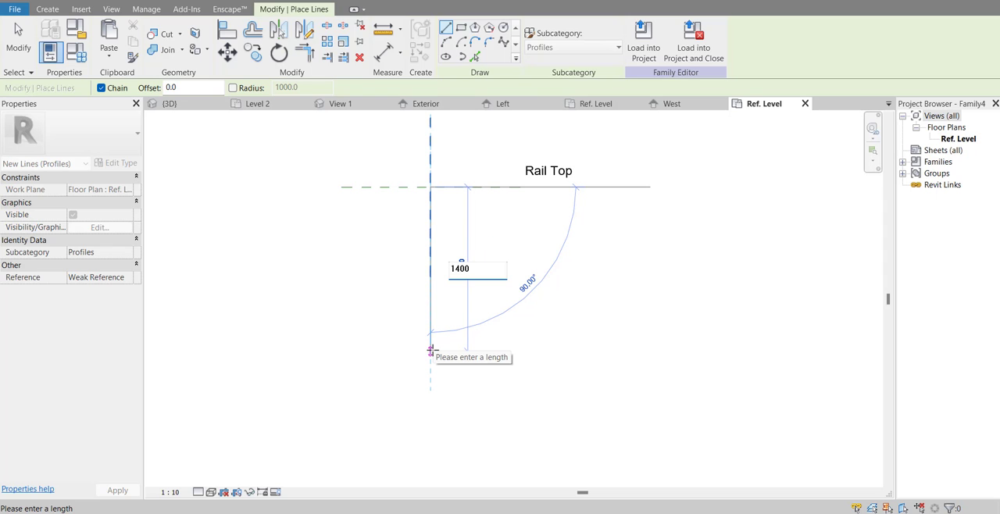
{"action": "key", "text": "Return"}
{"action": "middle_click_drag", "start_coordinate": [464, 355], "coordinate": [461, 248]}
{"action": "scroll", "coordinate": [461, 248], "scroll_direction": "down", "scroll_amount": 1}
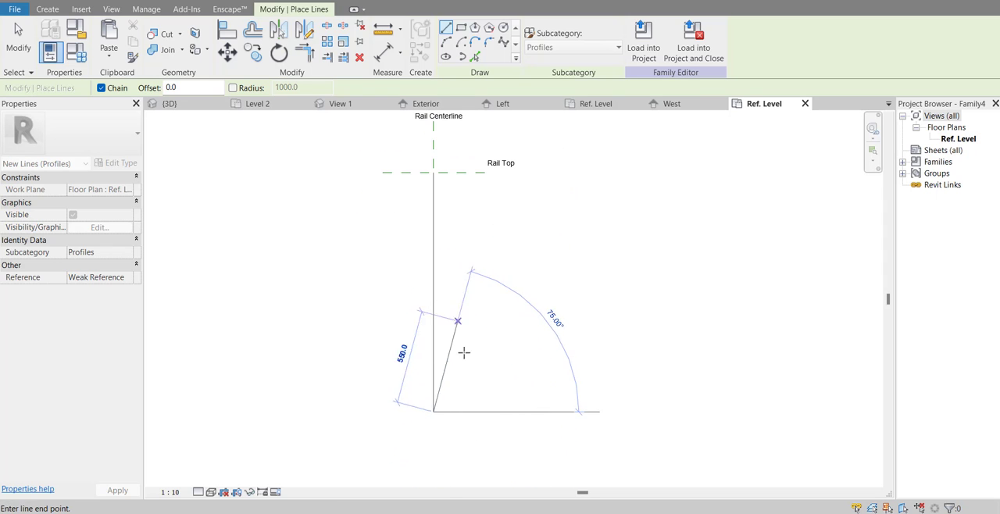
{"action": "scroll", "coordinate": [447, 414], "scroll_direction": "up", "scroll_amount": 3}
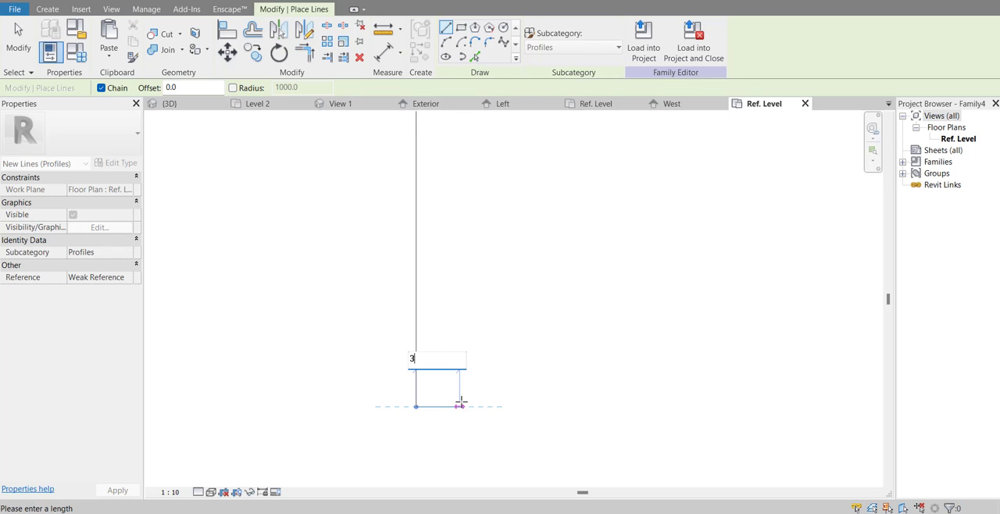
{"action": "key", "text": "Escape"}
{"action": "key", "text": "Escape"}
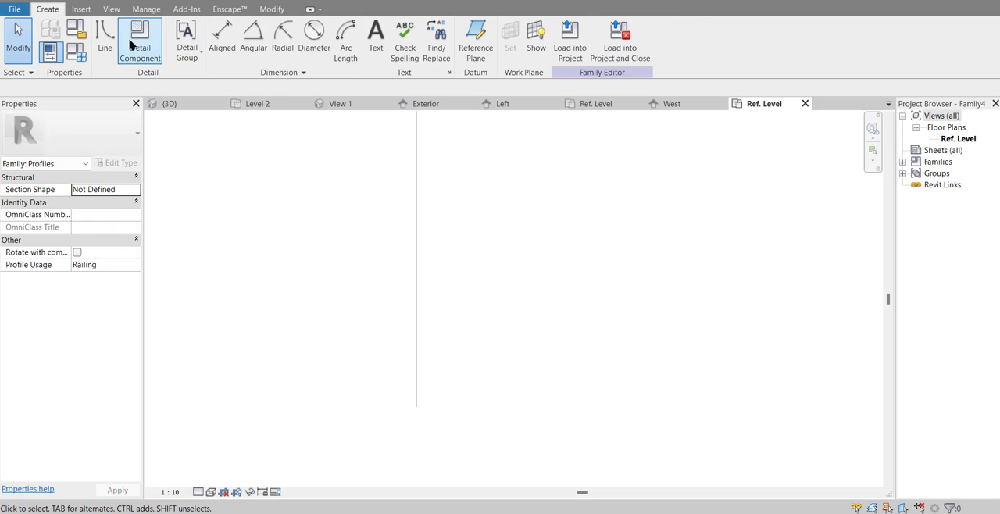
Step: Draw a 3 mm horizontal profile line outward from the lower end of the 1400 mm vertical line
{"action": "left_click", "coordinate": [106, 41]}
{"action": "middle_click_drag", "start_coordinate": [440, 431], "coordinate": [387, 363]}
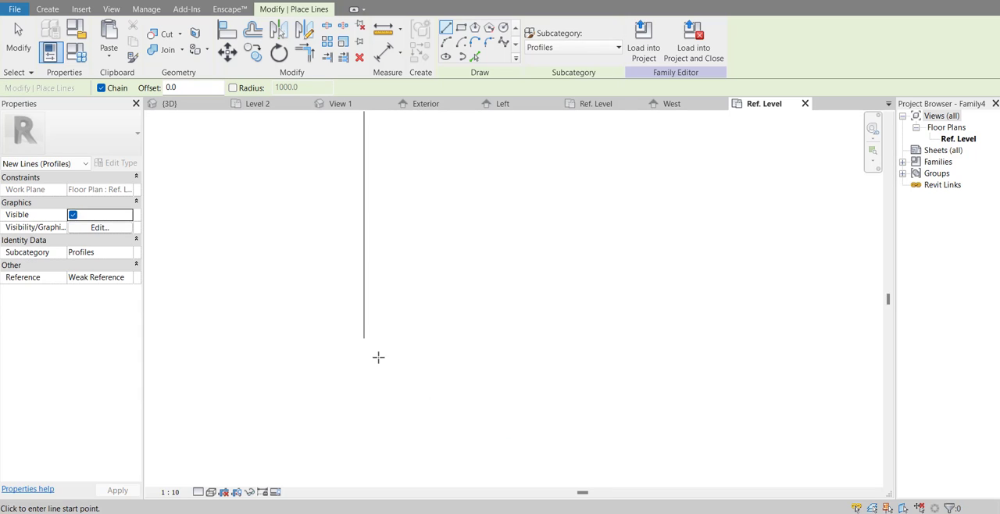
{"action": "left_click", "coordinate": [364, 338]}
{"action": "type", "text": "3"}
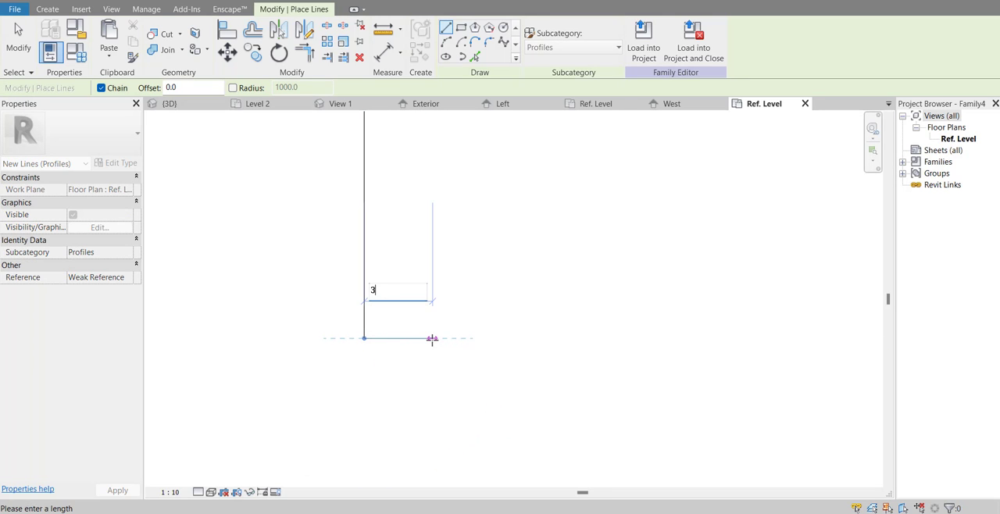
{"action": "key", "text": "Return"}
Step: Draw the profile's second vertical line from the end of the 3 mm line up to the Rail Top plane
{"action": "scroll", "coordinate": [422, 264], "scroll_direction": "down", "scroll_amount": 4}
{"action": "scroll", "coordinate": [423, 280], "scroll_direction": "down", "scroll_amount": 6}
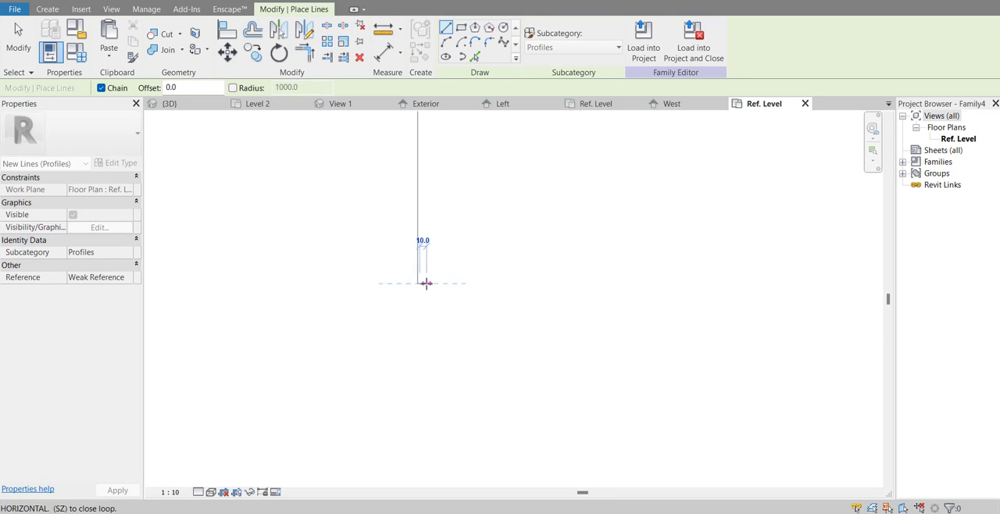
{"action": "middle_click_drag", "start_coordinate": [433, 275], "coordinate": [417, 428]}
{"action": "scroll", "coordinate": [416, 428], "scroll_direction": "down", "scroll_amount": 2}
{"action": "scroll", "coordinate": [420, 233], "scroll_direction": "up", "scroll_amount": 2}
{"action": "scroll", "coordinate": [413, 221], "scroll_direction": "up", "scroll_amount": 5}
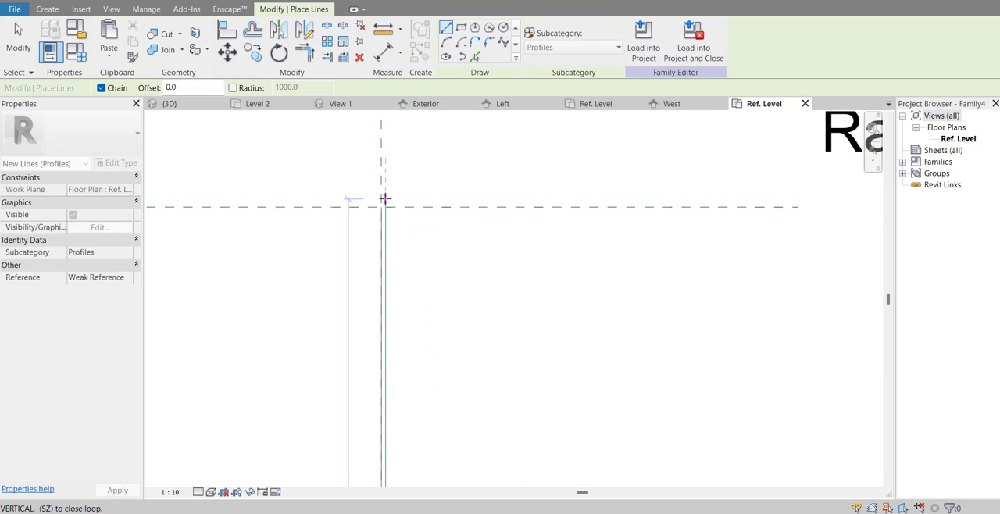
{"action": "left_click", "coordinate": [397, 213]}
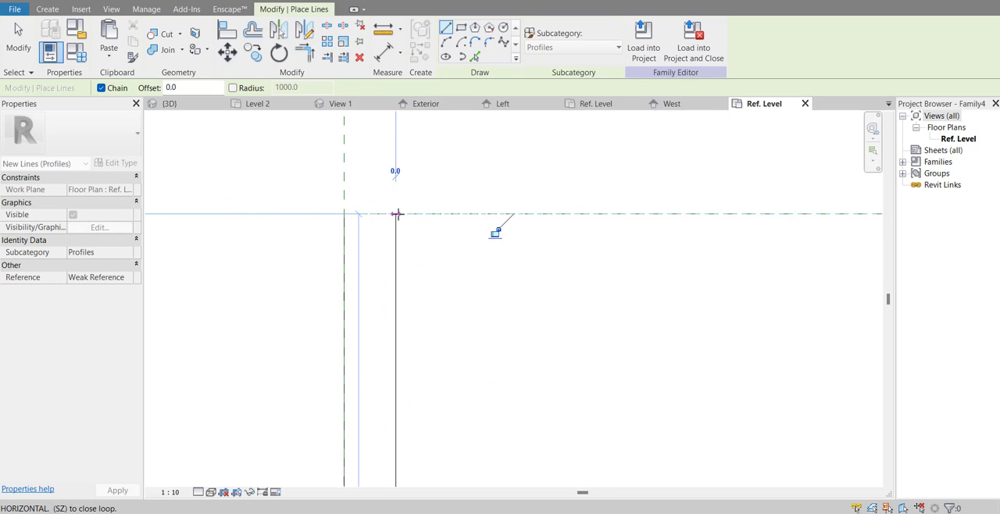
Step: Close the rail profile with a line along the Rail Top plane back to the Rail Centerline
{"action": "left_click", "coordinate": [344, 213]}
{"action": "scroll", "coordinate": [431, 187], "scroll_direction": "down", "scroll_amount": 2}
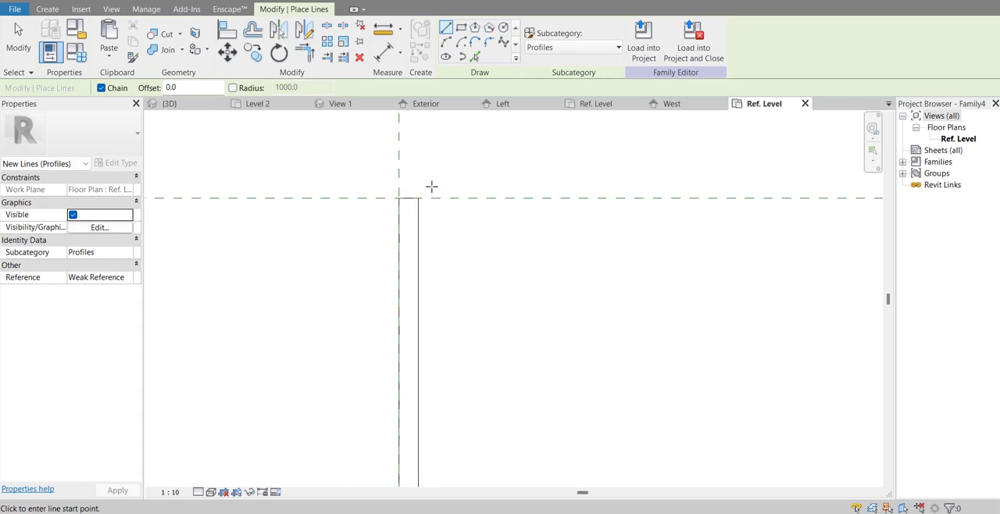
{"action": "key", "text": "Escape"}
{"action": "scroll", "coordinate": [426, 185], "scroll_direction": "down", "scroll_amount": 5}
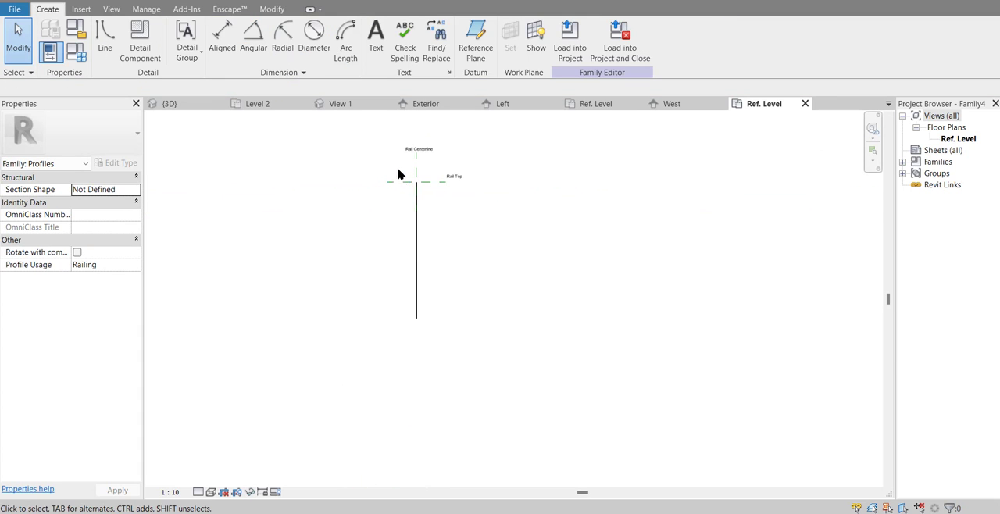
Step: Move all four profile lines so the midpoint of their upper edge lies on the Rail Centerline
{"action": "left_click_drag", "start_coordinate": [397, 169], "coordinate": [444, 388]}
{"action": "scroll", "coordinate": [422, 174], "scroll_direction": "up", "scroll_amount": 4}
{"action": "scroll", "coordinate": [391, 156], "scroll_direction": "up", "scroll_amount": 3}
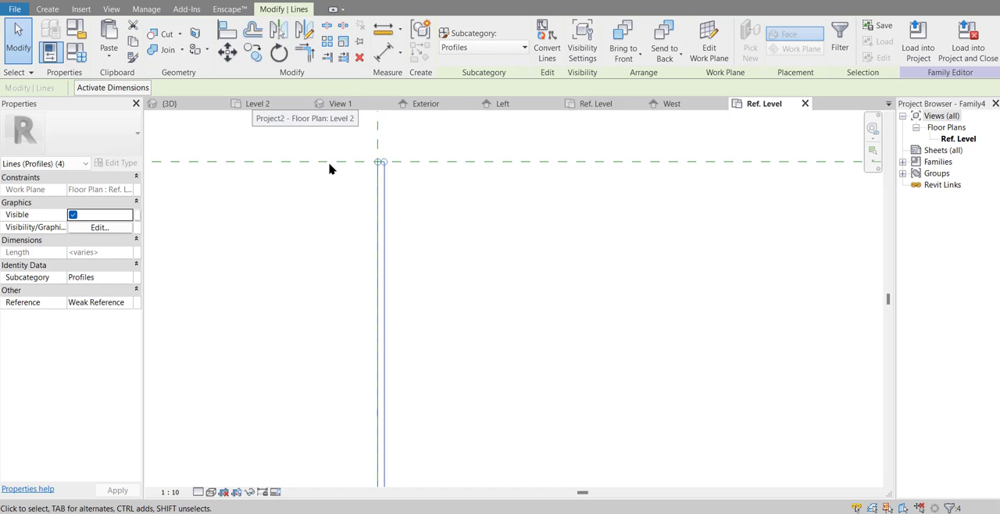
{"action": "scroll", "coordinate": [331, 168], "scroll_direction": "up", "scroll_amount": 2}
{"action": "left_click", "coordinate": [227, 52]}
{"action": "scroll", "coordinate": [446, 167], "scroll_direction": "up", "scroll_amount": 3}
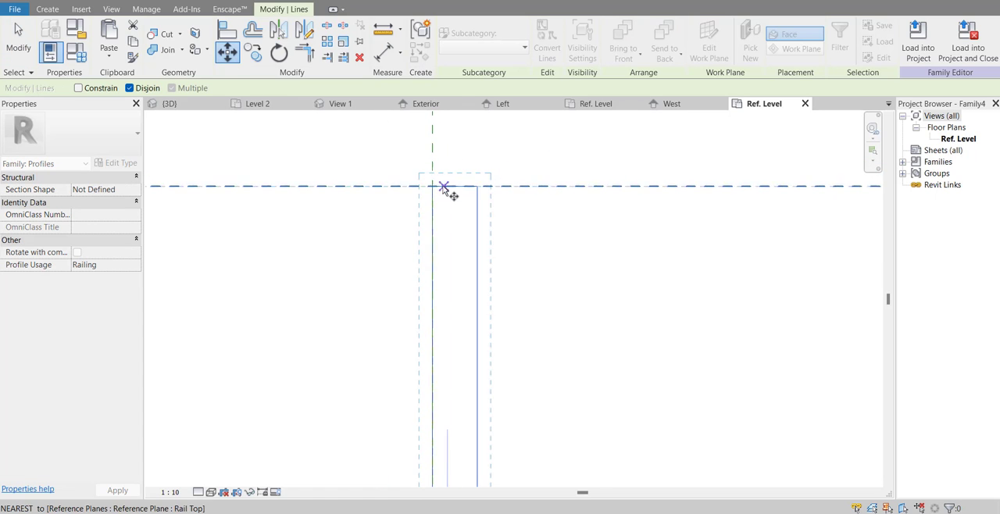
{"action": "left_click", "coordinate": [456, 186]}
{"action": "left_click", "coordinate": [430, 187]}
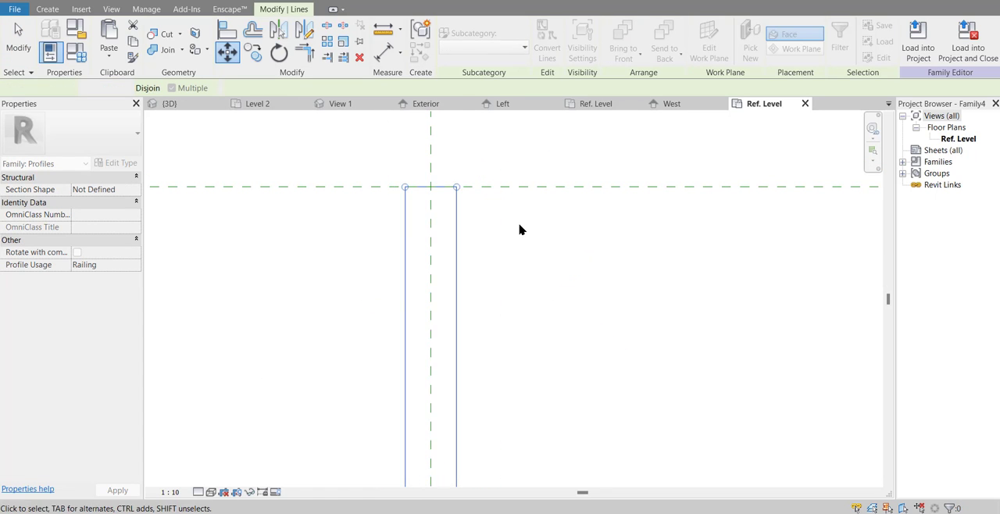
{"action": "key", "text": "Escape"}
{"action": "scroll", "coordinate": [602, 242], "scroll_direction": "down", "scroll_amount": 3}
{"action": "scroll", "coordinate": [602, 242], "scroll_direction": "down", "scroll_amount": 4}
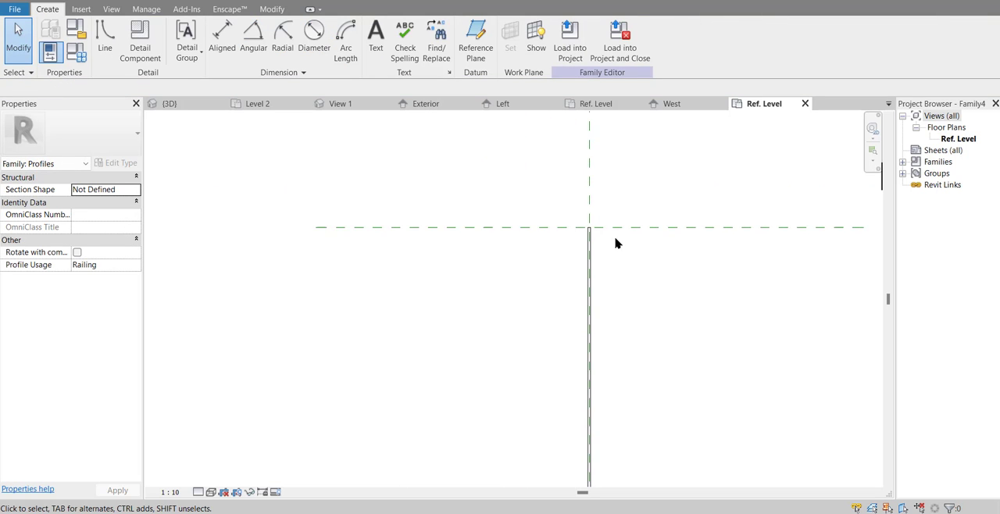
Step: Save the family in the Alderon folder as Profil Kawat Harmonika
{"action": "middle_click_drag", "start_coordinate": [617, 242], "coordinate": [577, 227]}
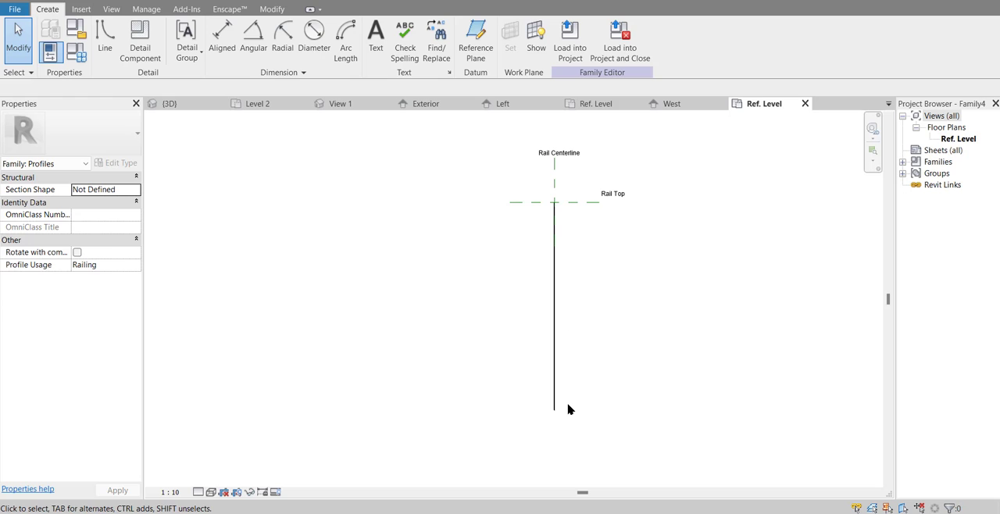
{"action": "scroll", "coordinate": [563, 411], "scroll_direction": "up", "scroll_amount": 5}
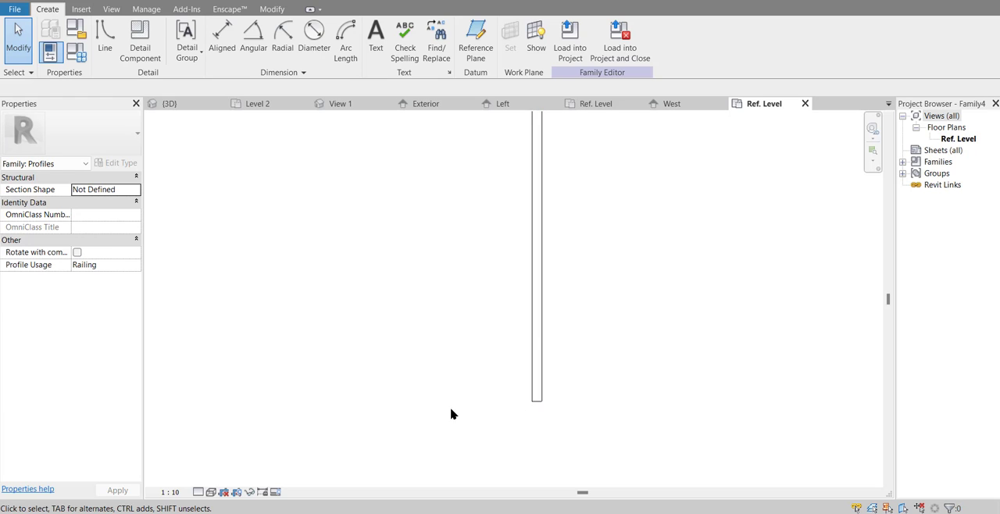
{"action": "scroll", "coordinate": [436, 404], "scroll_direction": "down", "scroll_amount": 3}
{"action": "middle_click_drag", "start_coordinate": [453, 400], "coordinate": [473, 482]}
{"action": "scroll", "coordinate": [442, 426], "scroll_direction": "down", "scroll_amount": 2}
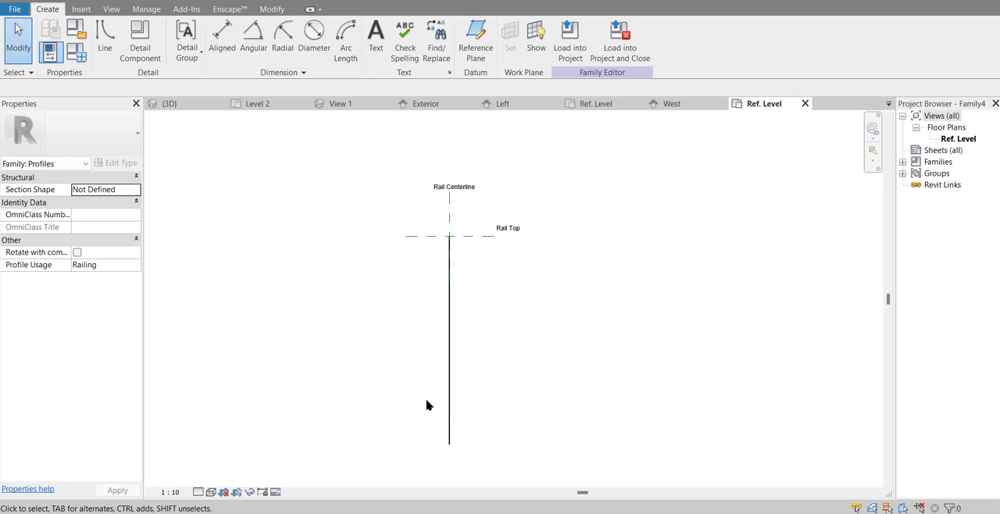
{"action": "left_click", "coordinate": [14, 8]}
{"action": "left_click", "coordinate": [45, 138]}
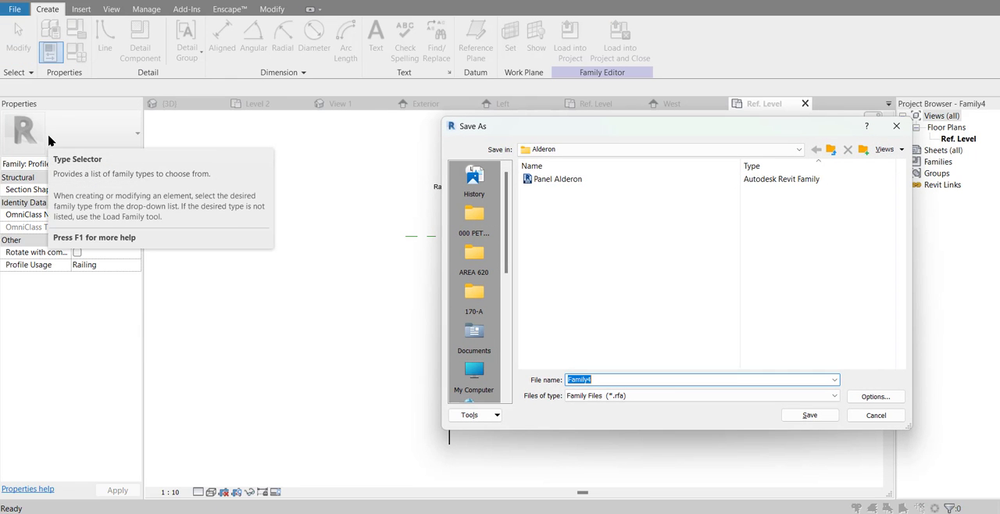
{"action": "type", "text": "Profil Kawat Harmonika"}
{"action": "key", "text": "Return"}
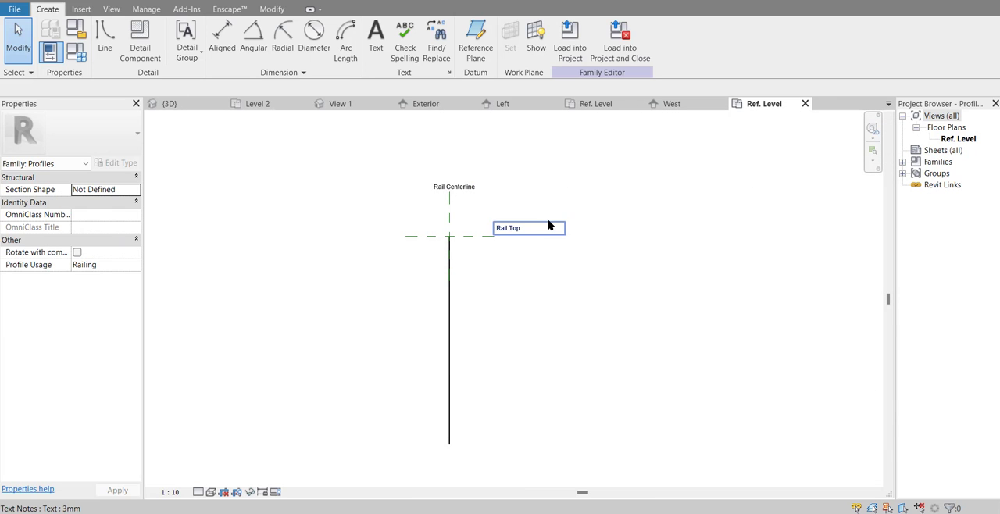
Step: Load the Profil Kawat Harmonika family into Project2
{"action": "left_click", "coordinate": [568, 51]}
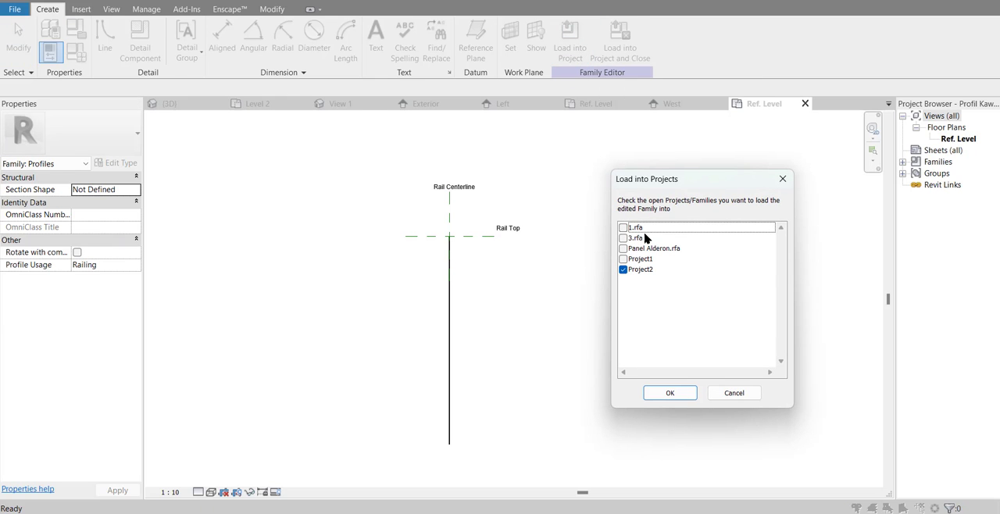
{"action": "left_click", "coordinate": [640, 274]}
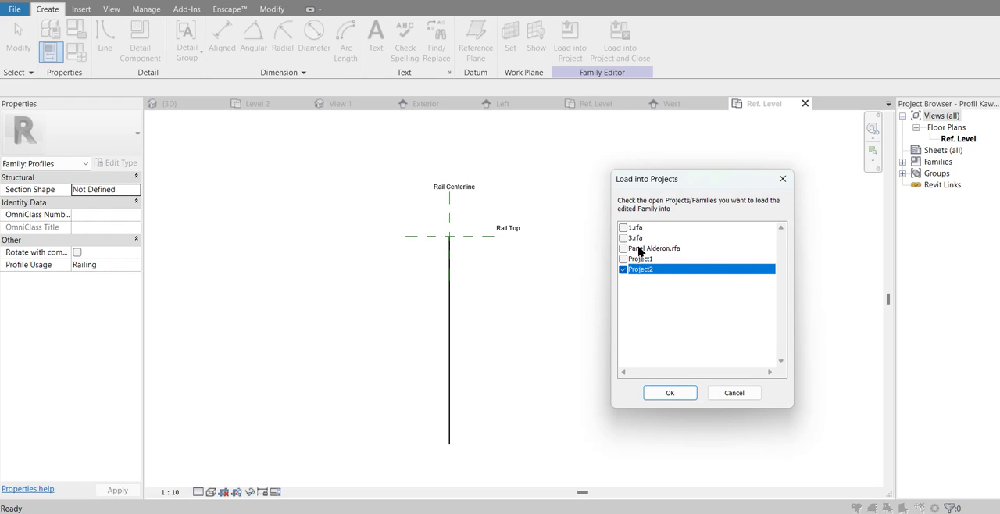
{"action": "left_click", "coordinate": [669, 393]}
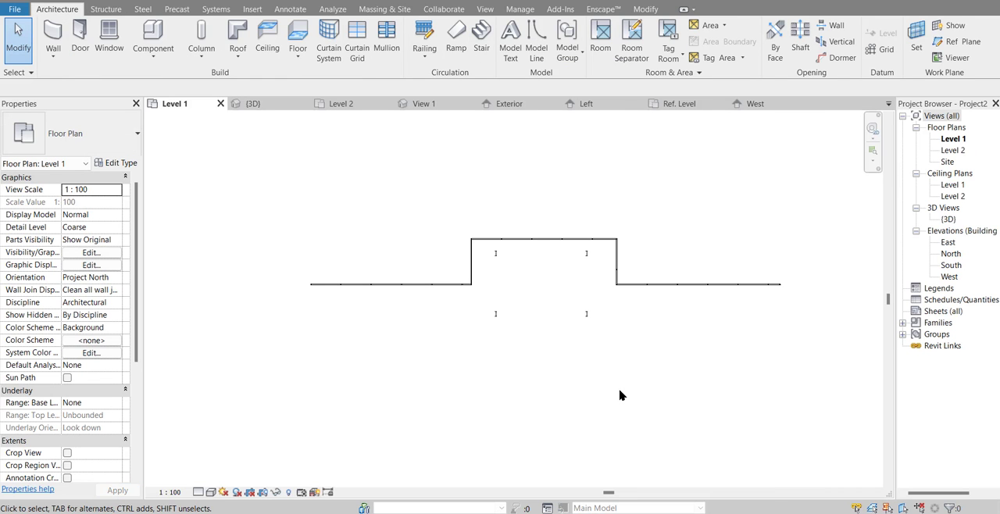
Step: Open the non-continuous rail structure of the Pagar Kawat railing type from the {3D} view
{"action": "middle_click_drag", "start_coordinate": [622, 367], "coordinate": [599, 395]}
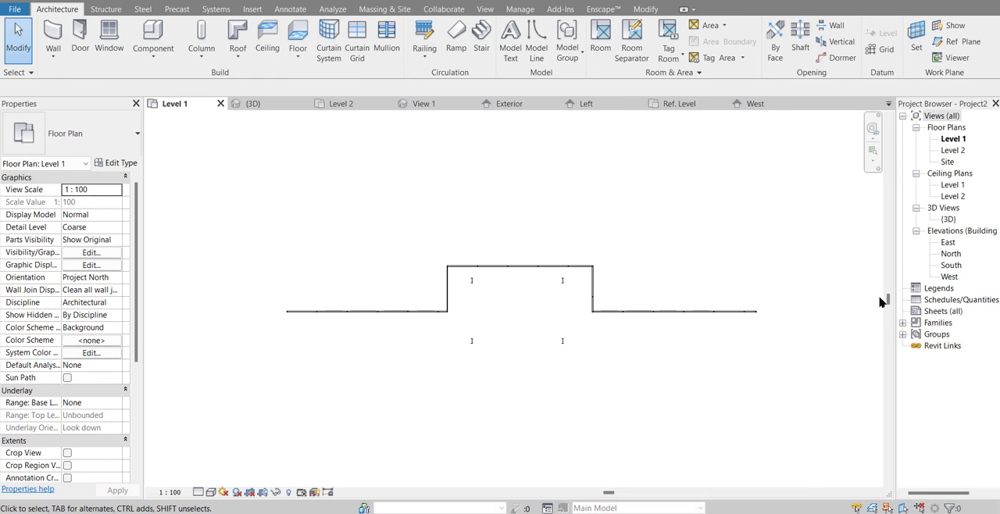
{"action": "double_click", "coordinate": [949, 219]}
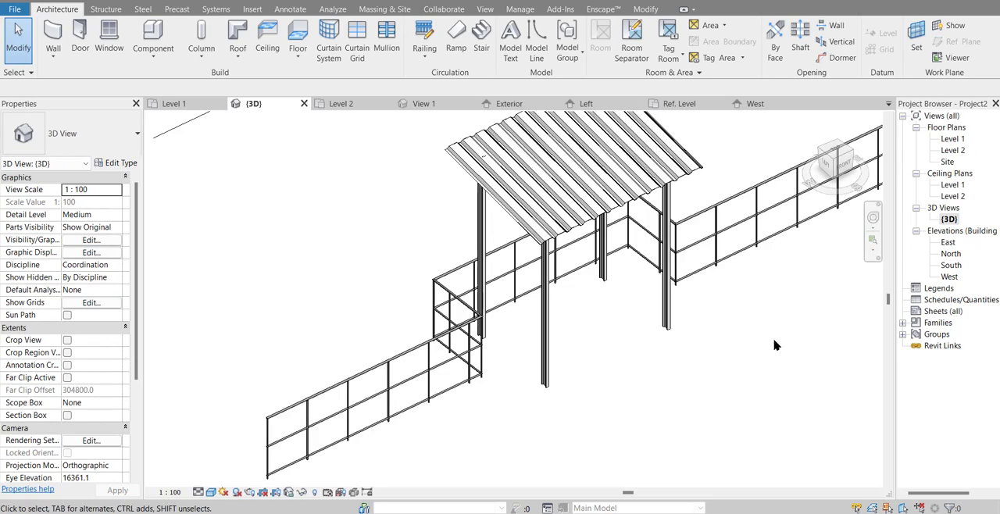
{"action": "middle_click_drag", "start_coordinate": [774, 341], "coordinate": [711, 326], "text": "shift"}
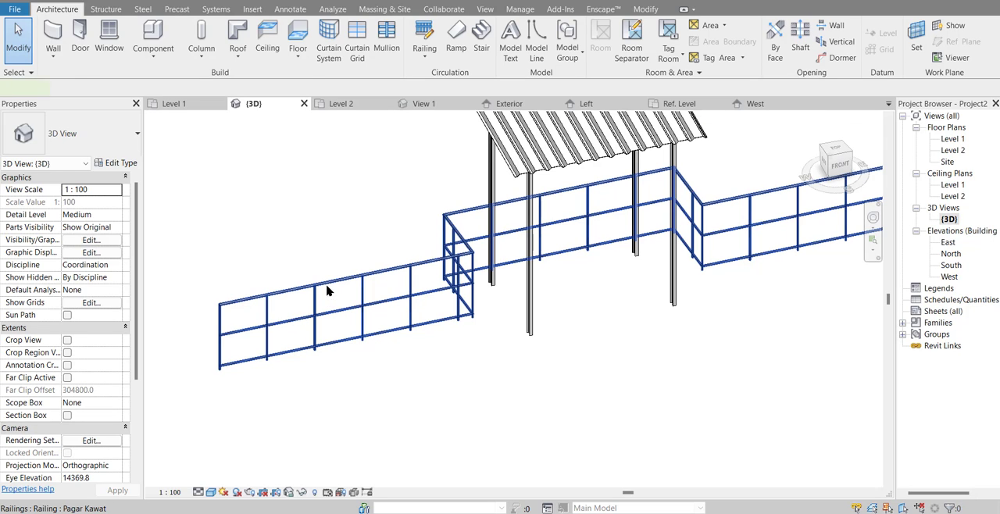
{"action": "left_click", "coordinate": [327, 291]}
{"action": "left_click", "coordinate": [117, 164]}
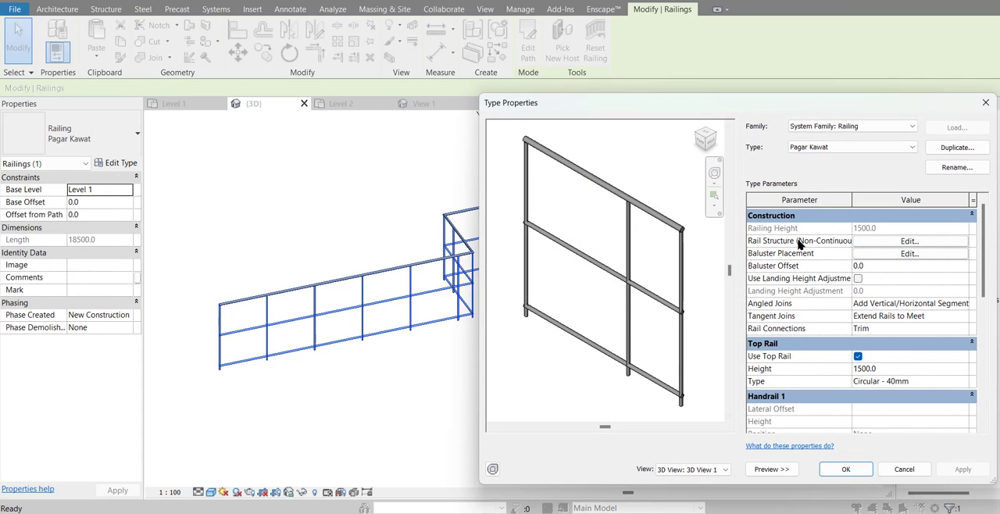
{"action": "left_click", "coordinate": [907, 241]}
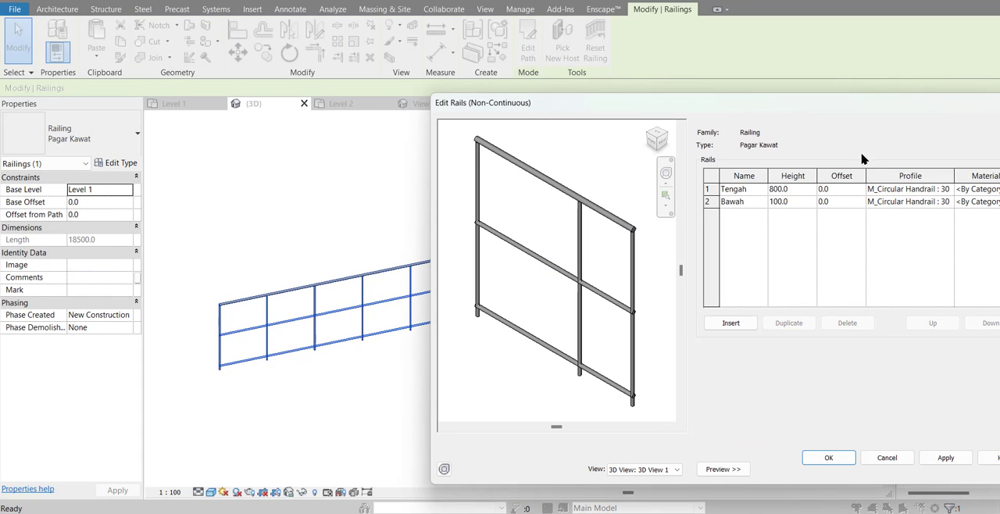
{"action": "left_click_drag", "start_coordinate": [855, 113], "coordinate": [743, 118]}
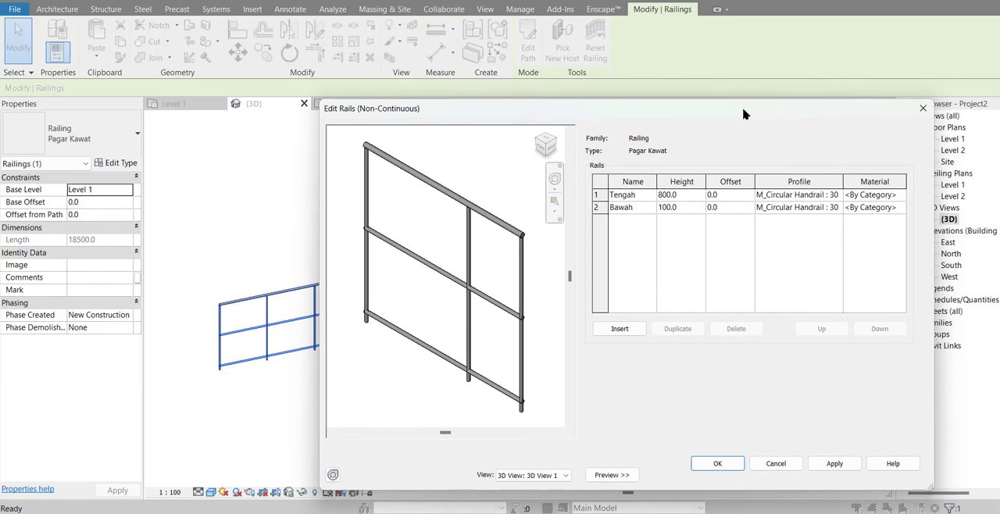
Step: Insert a third rail in the rail structure and name it Kawat Harmonika
{"action": "left_click", "coordinate": [619, 329]}
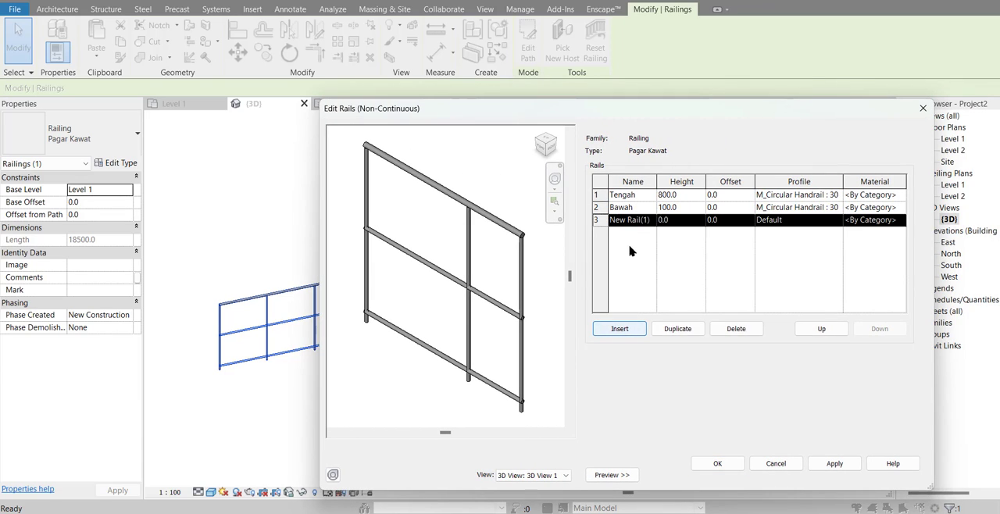
{"action": "left_click", "coordinate": [639, 222]}
{"action": "left_click_drag", "start_coordinate": [654, 224], "coordinate": [564, 224]}
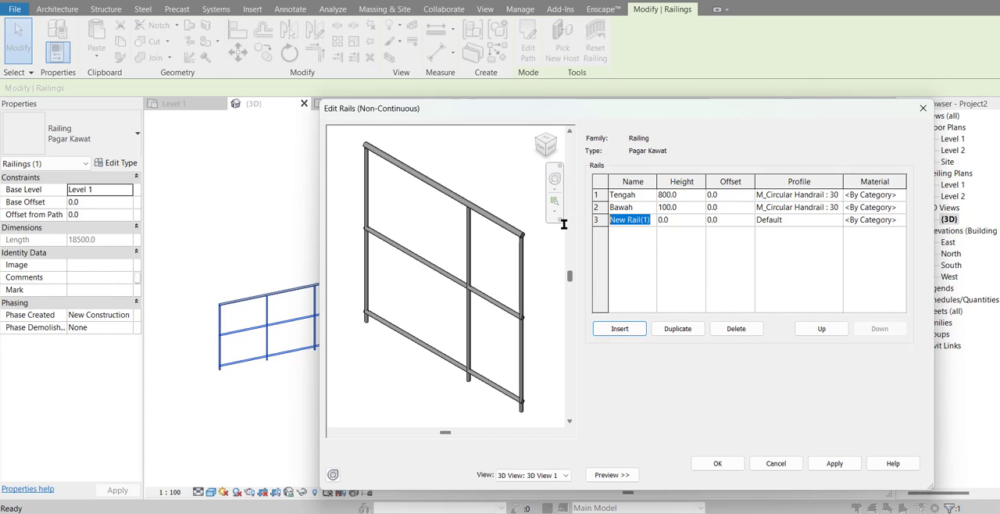
{"action": "type", "text": "Ka"}
{"action": "type", "text": "wat Harmonika"}
{"action": "key", "text": "Tab"}
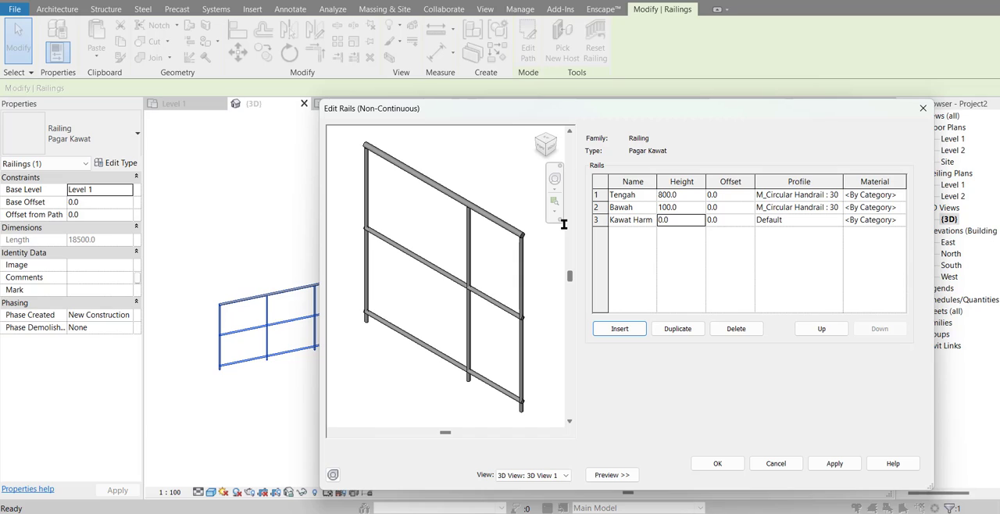
Step: Give the Kawat Harmonika rail a height of 1500 and the Profil Kawat Harmonika profile, and apply the changes to the railing type
{"action": "left_click", "coordinate": [688, 226]}
{"action": "left_click", "coordinate": [792, 225]}
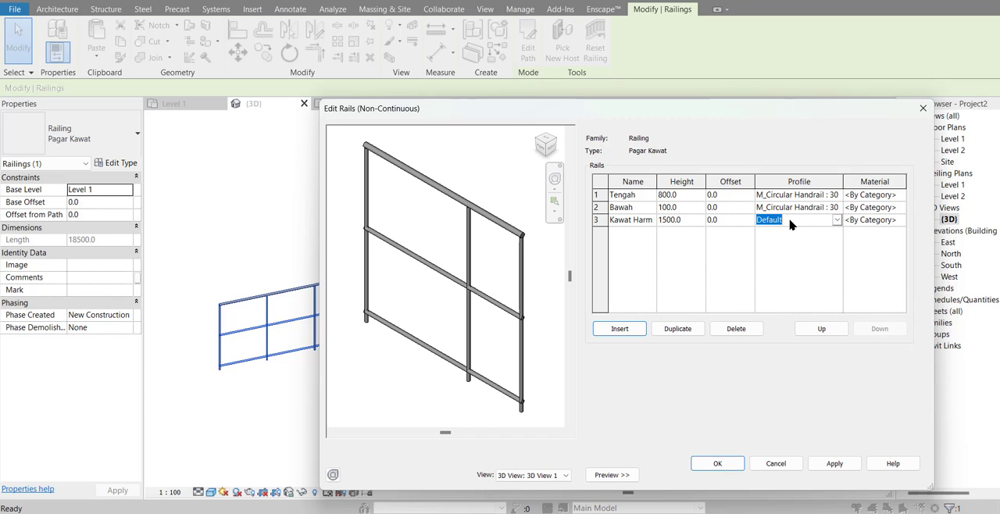
{"action": "left_click", "coordinate": [837, 222]}
{"action": "scroll", "coordinate": [896, 283], "scroll_direction": "down", "scroll_amount": 2}
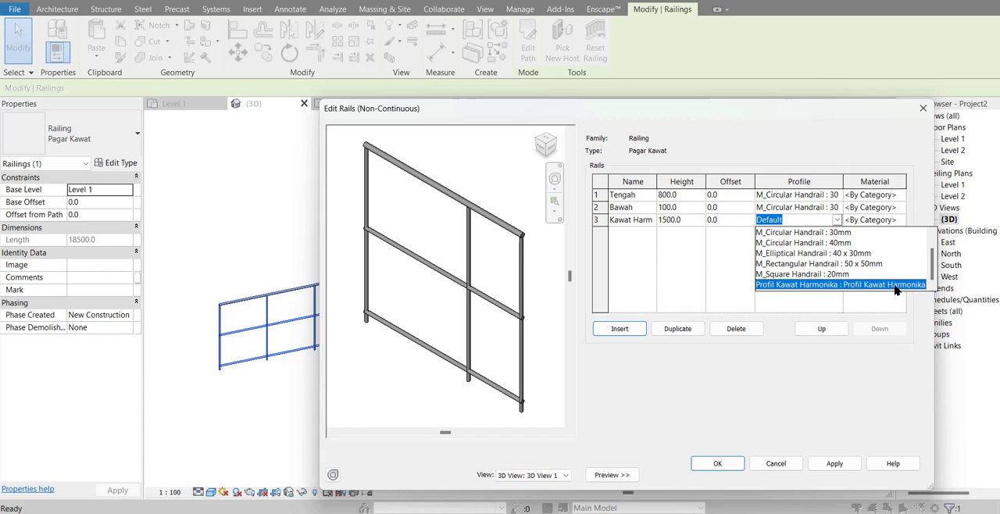
{"action": "left_click", "coordinate": [896, 286]}
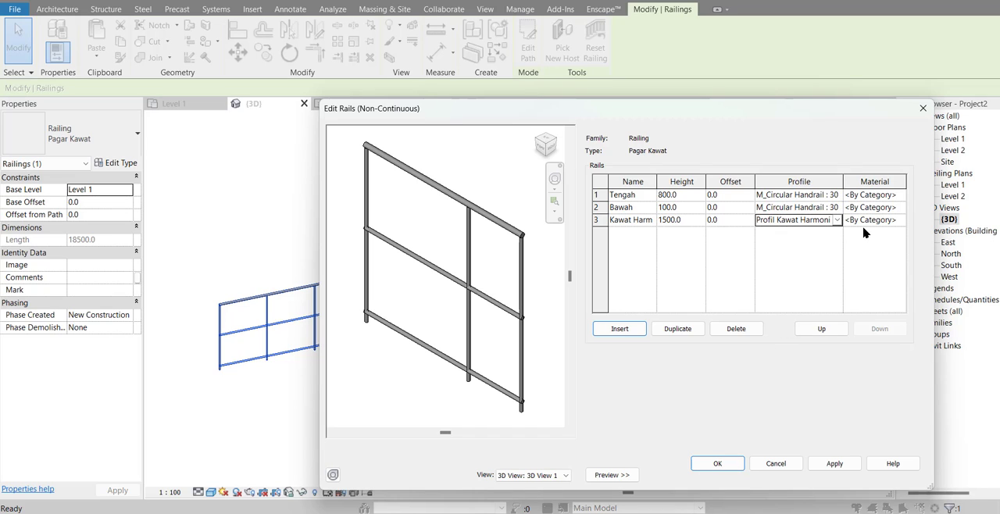
{"action": "left_click", "coordinate": [734, 465]}
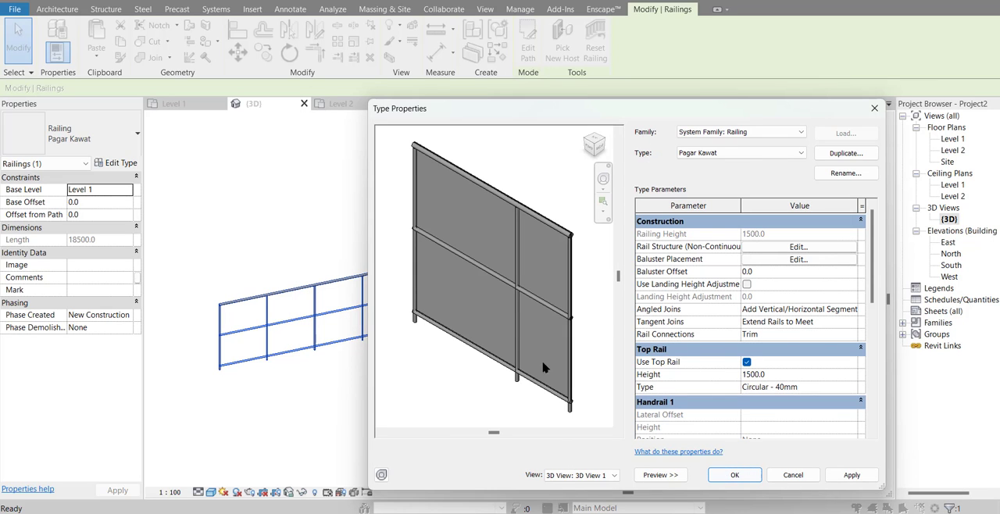
{"action": "scroll", "coordinate": [466, 223], "scroll_direction": "up", "scroll_amount": 2}
{"action": "scroll", "coordinate": [482, 252], "scroll_direction": "down", "scroll_amount": 1}
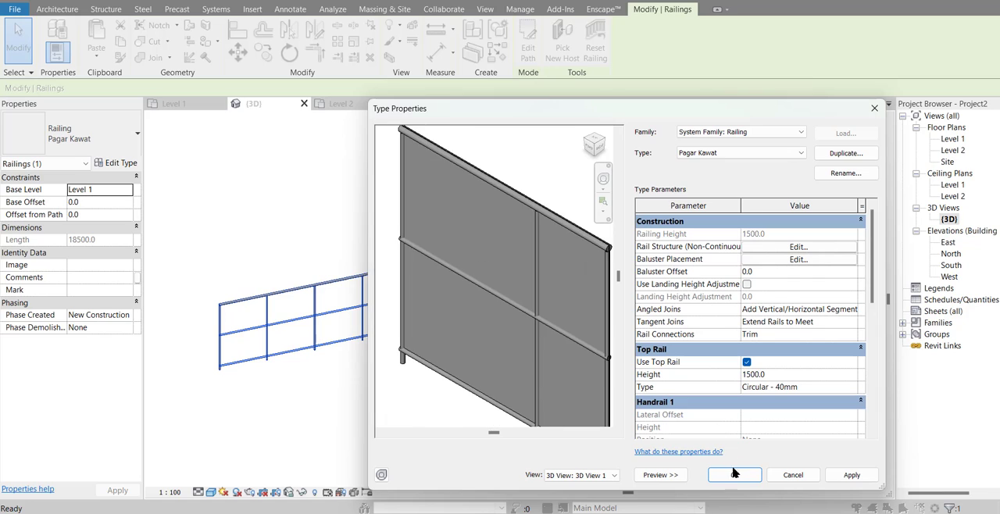
{"action": "left_click", "coordinate": [735, 476]}
{"action": "left_click", "coordinate": [603, 384]}
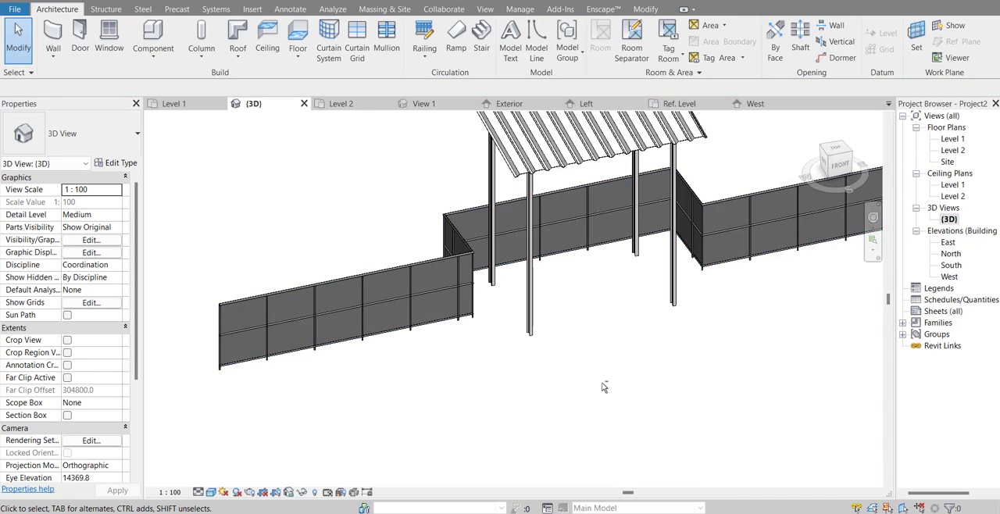
Step: Open the non-continuous rail structure of the Pagar Kawat railing type for editing
{"action": "middle_click_drag", "start_coordinate": [603, 383], "coordinate": [438, 320], "text": "shift"}
{"action": "scroll", "coordinate": [182, 222], "scroll_direction": "up", "scroll_amount": 6}
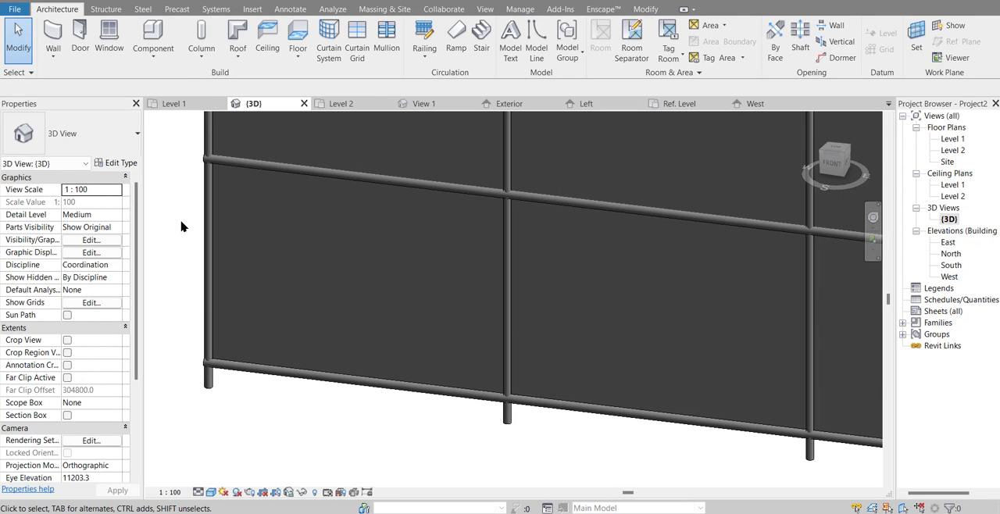
{"action": "scroll", "coordinate": [216, 261], "scroll_direction": "down", "scroll_amount": 3}
{"action": "middle_click_drag", "start_coordinate": [320, 337], "coordinate": [600, 378], "text": "shift"}
{"action": "middle_click_drag", "start_coordinate": [601, 378], "coordinate": [499, 369]}
{"action": "middle_click_drag", "start_coordinate": [565, 374], "coordinate": [515, 379]}
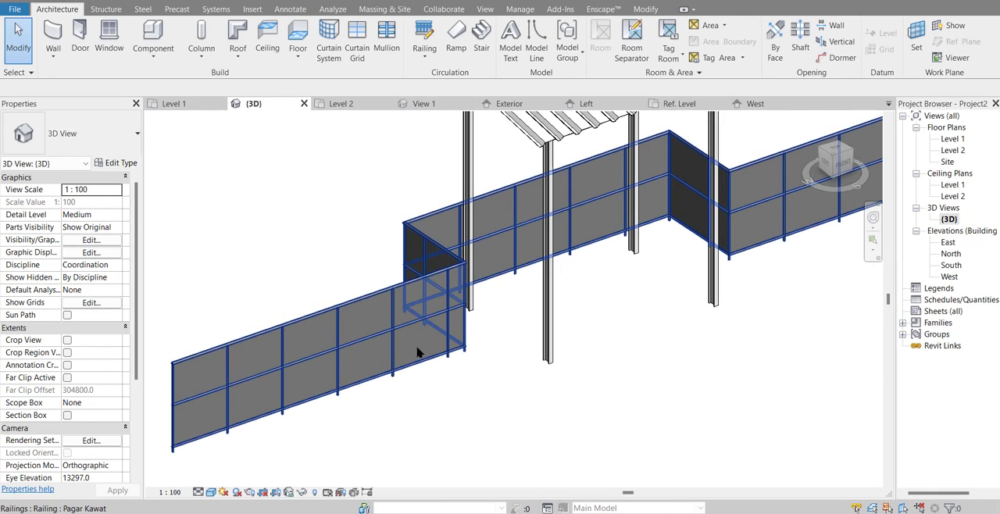
{"action": "left_click", "coordinate": [418, 353]}
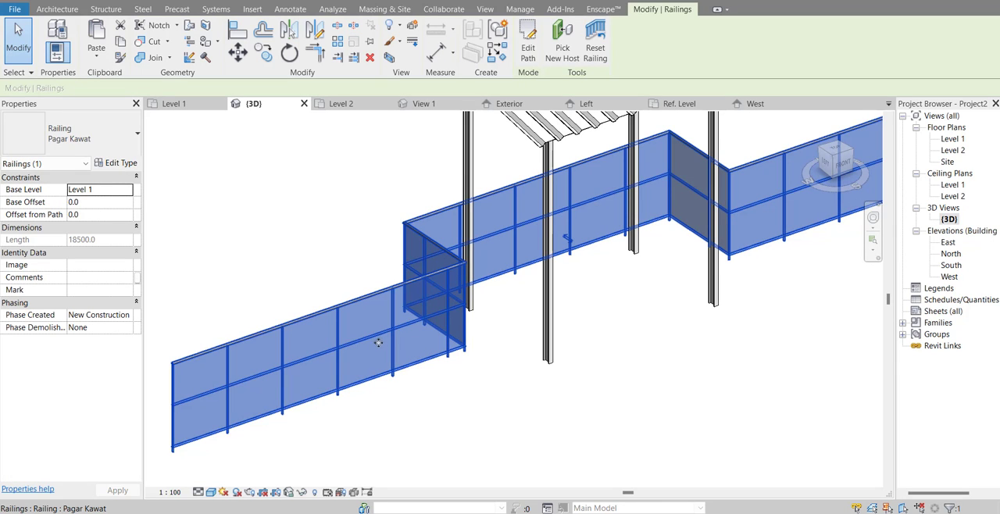
{"action": "left_click", "coordinate": [119, 165]}
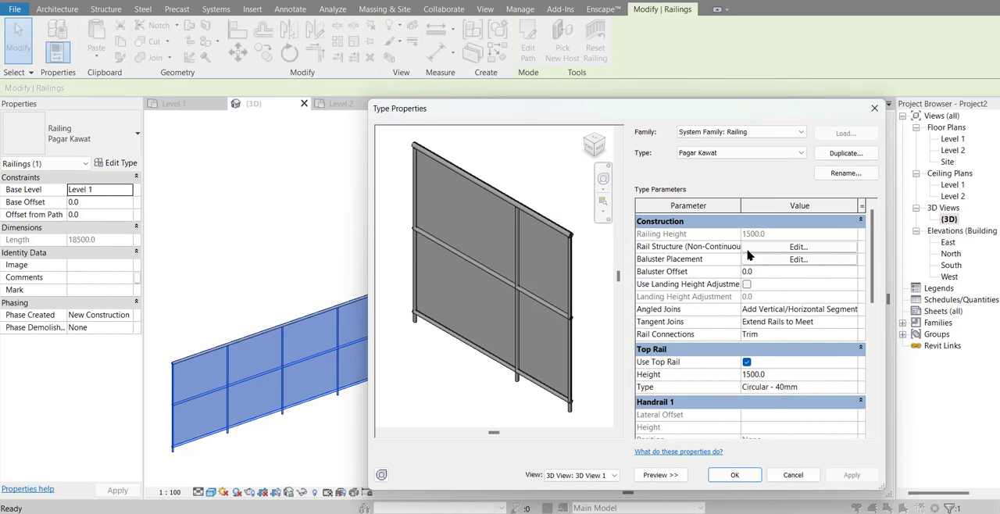
{"action": "left_click", "coordinate": [829, 250]}
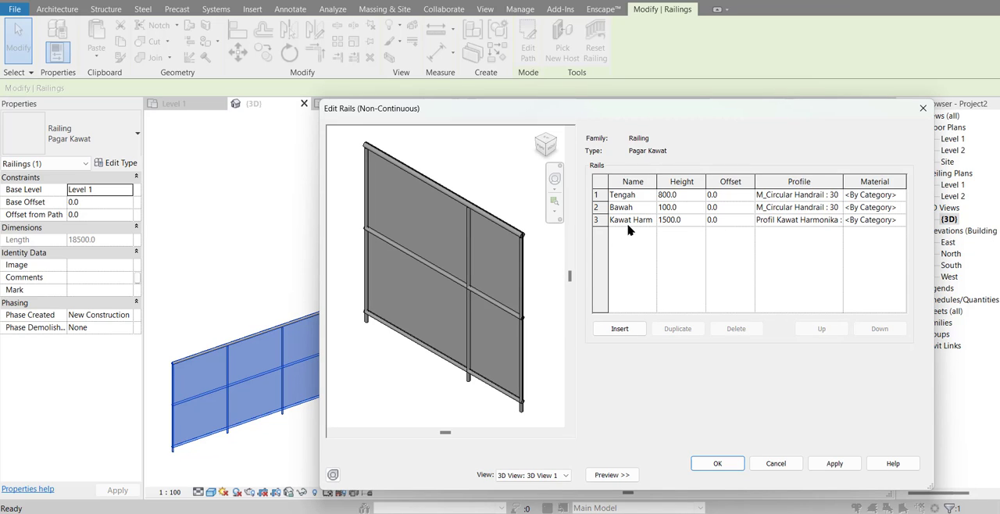
Step: For the Kawat Harmonika rail's material, duplicate the Default material and name the copy Material Kawat Harmonika
{"action": "left_click", "coordinate": [883, 222]}
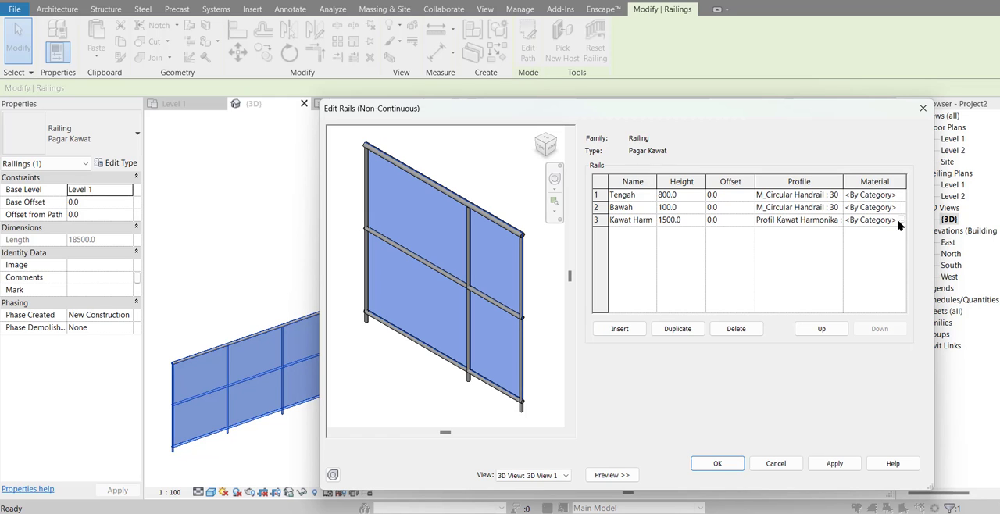
{"action": "left_click", "coordinate": [900, 221]}
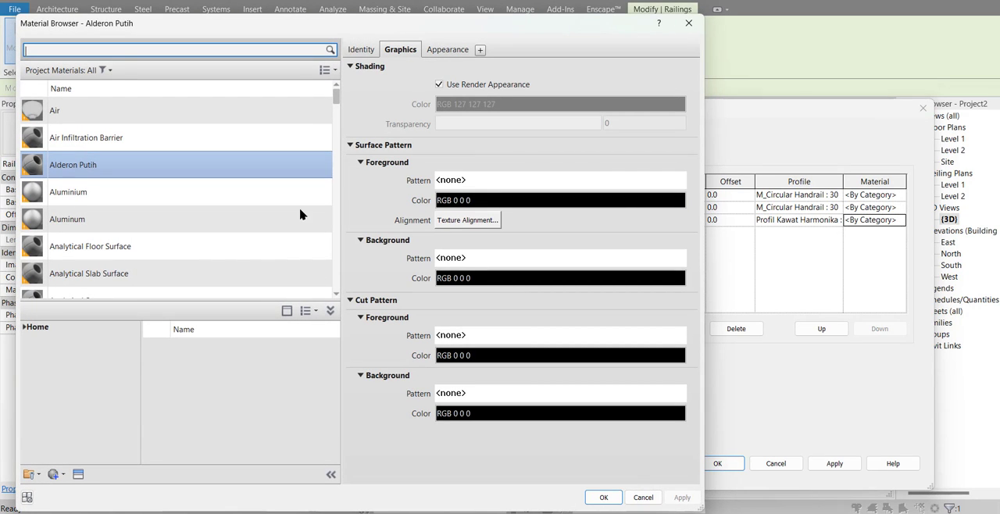
{"action": "scroll", "coordinate": [223, 222], "scroll_direction": "down", "scroll_amount": 3}
{"action": "scroll", "coordinate": [223, 223], "scroll_direction": "down", "scroll_amount": 4}
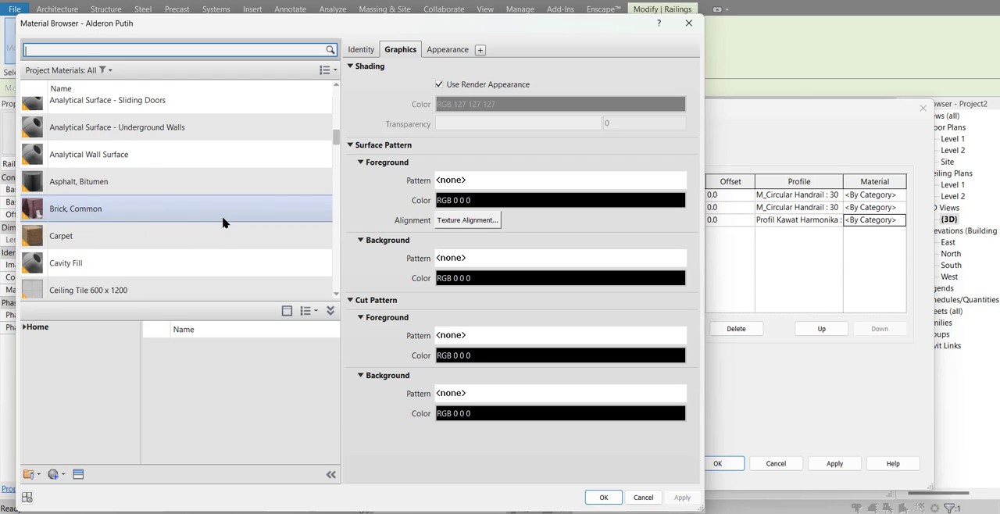
{"action": "scroll", "coordinate": [223, 222], "scroll_direction": "down", "scroll_amount": 2}
{"action": "scroll", "coordinate": [223, 226], "scroll_direction": "down", "scroll_amount": 4}
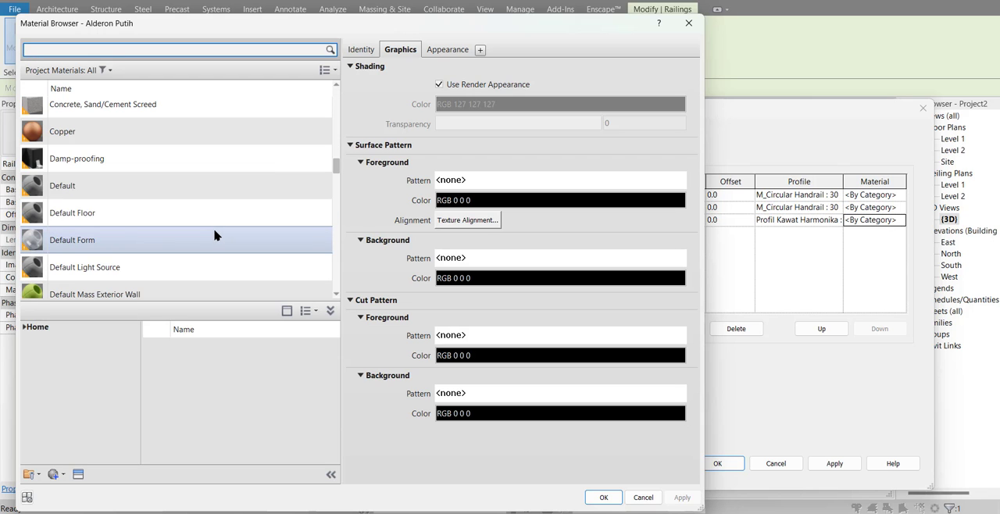
{"action": "left_click", "coordinate": [78, 195]}
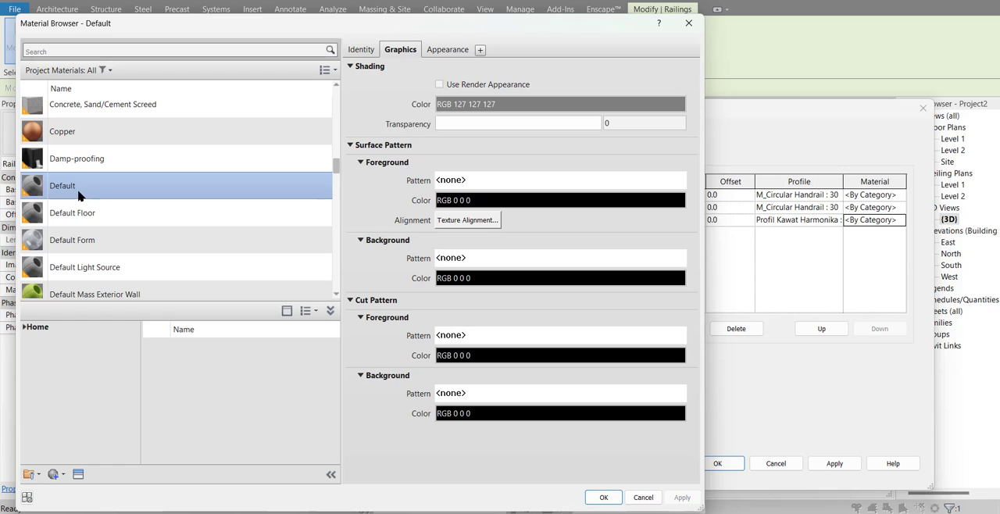
{"action": "right_click", "coordinate": [78, 196]}
{"action": "left_click", "coordinate": [104, 216]}
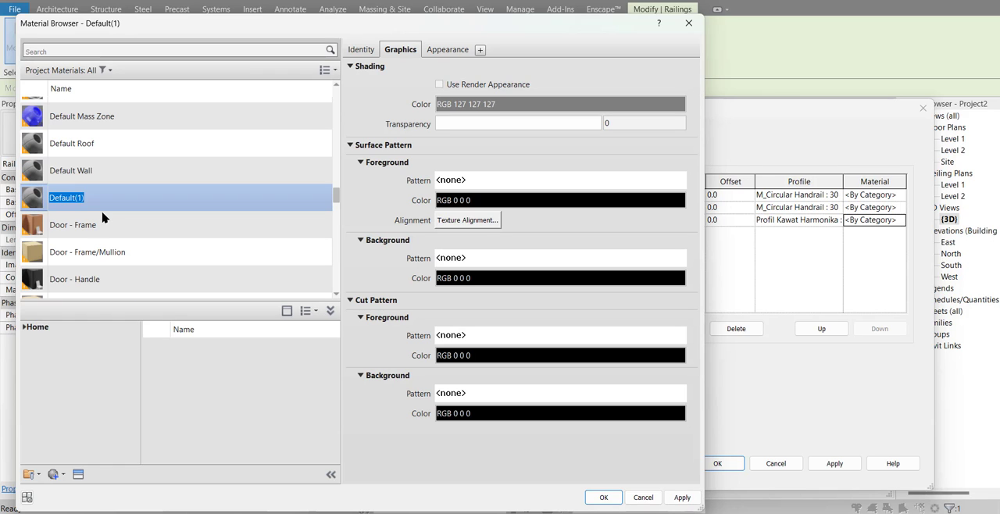
{"action": "type", "text": "Material Kawat Harmonika"}
{"action": "key", "text": "Return"}
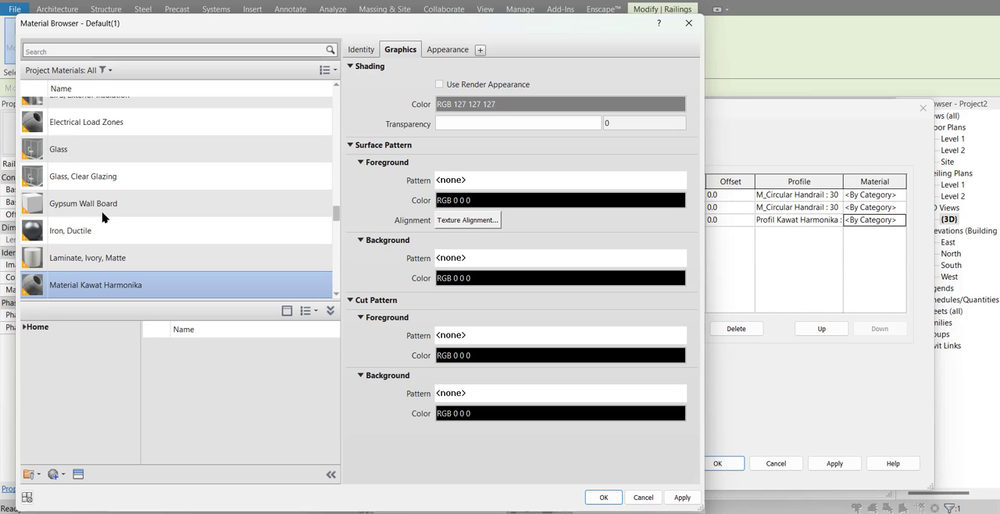
Step: Start replacing the appearance asset of Material Kawat Harmonika and open the Sitework category of the Appearance Library
{"action": "scroll", "coordinate": [123, 286], "scroll_direction": "down", "scroll_amount": 1}
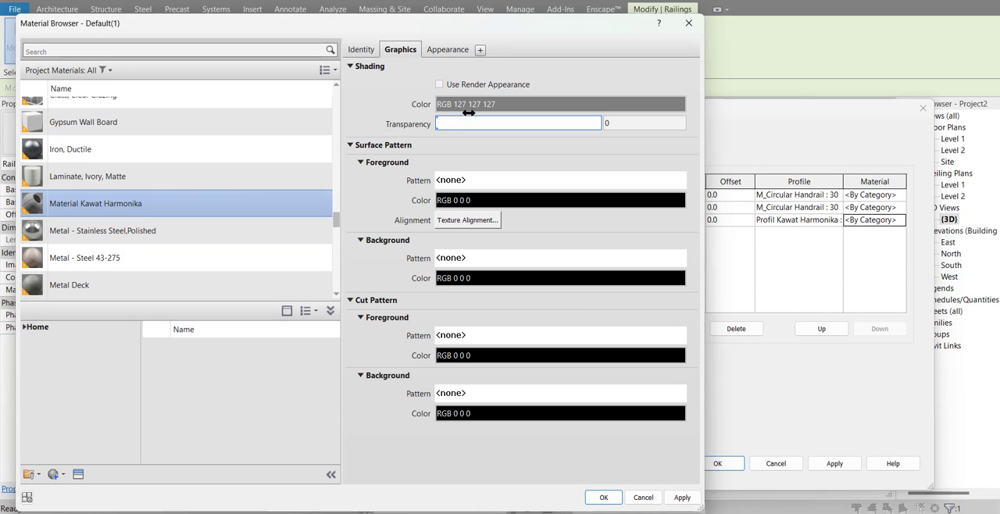
{"action": "left_click", "coordinate": [458, 54]}
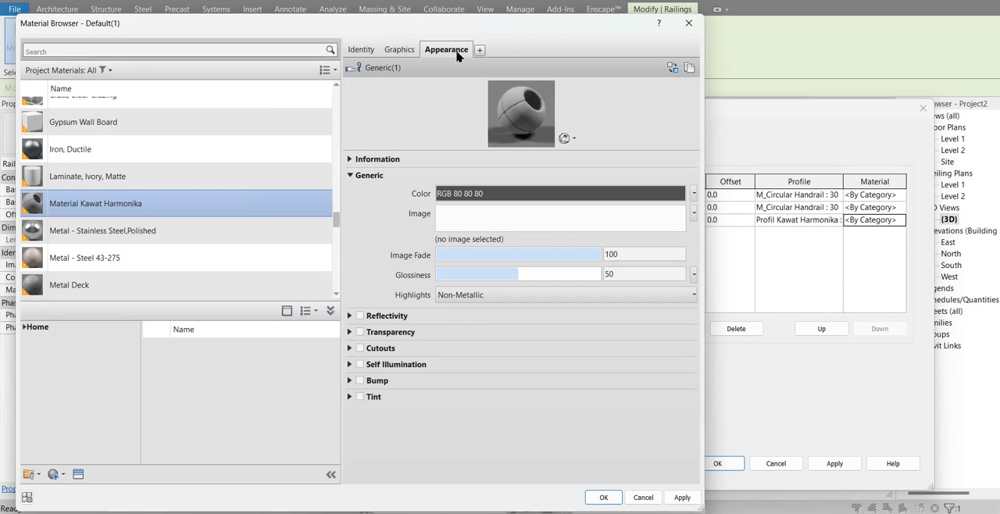
{"action": "left_click", "coordinate": [671, 69]}
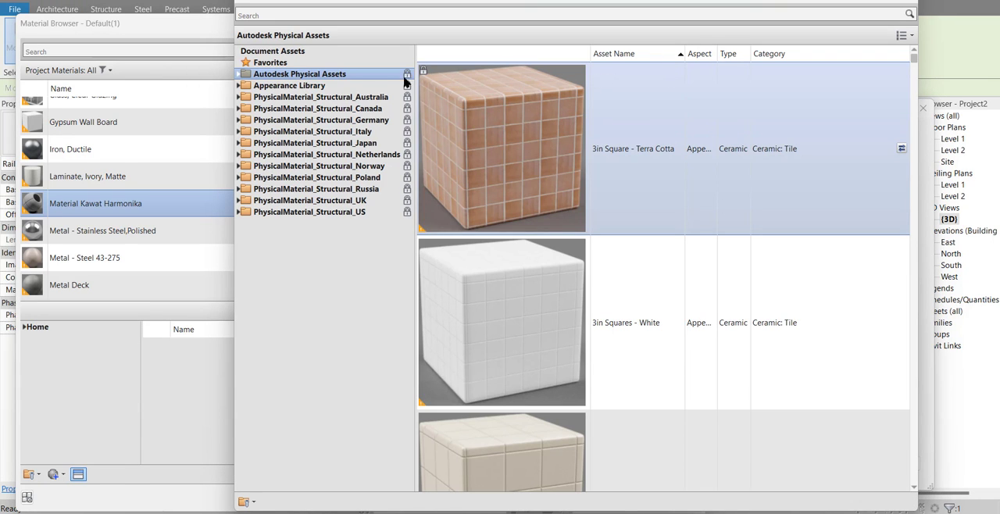
{"action": "left_click", "coordinate": [239, 86]}
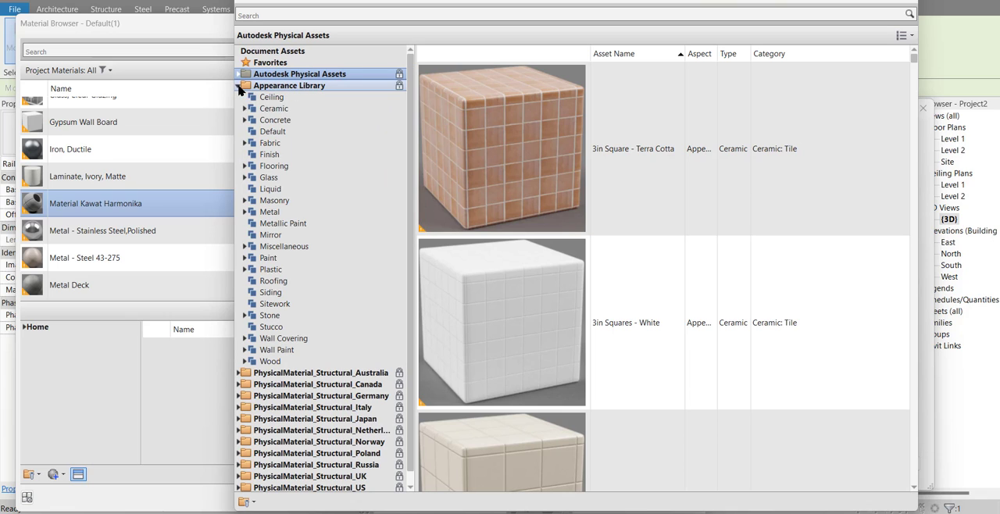
{"action": "left_click", "coordinate": [264, 304]}
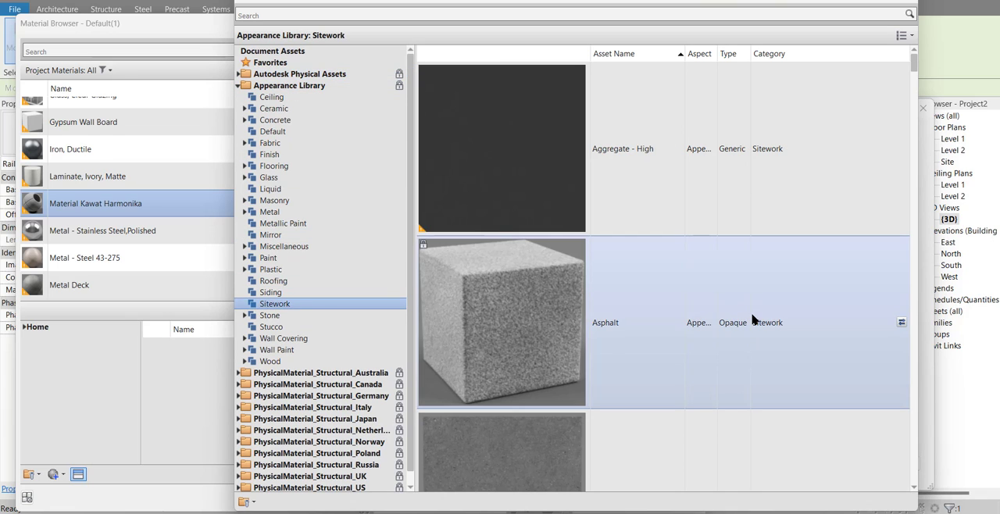
Step: Replace the appearance of Material Kawat Harmonika with the Chain Link Fencing 1 asset from the Sitework category
{"action": "scroll", "coordinate": [752, 319], "scroll_direction": "down", "scroll_amount": 5}
{"action": "scroll", "coordinate": [752, 318], "scroll_direction": "down", "scroll_amount": 3}
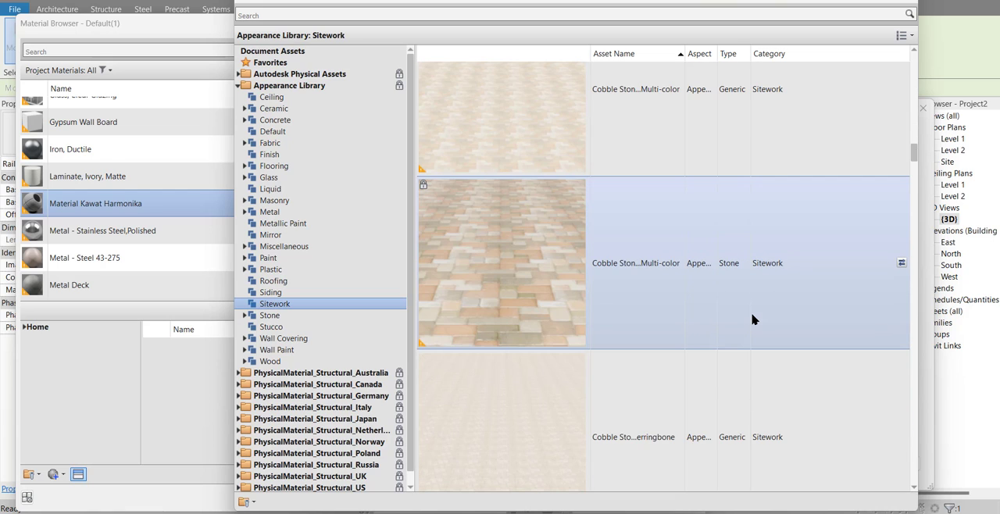
{"action": "scroll", "coordinate": [749, 319], "scroll_direction": "up", "scroll_amount": 3}
{"action": "scroll", "coordinate": [746, 319], "scroll_direction": "up", "scroll_amount": 3}
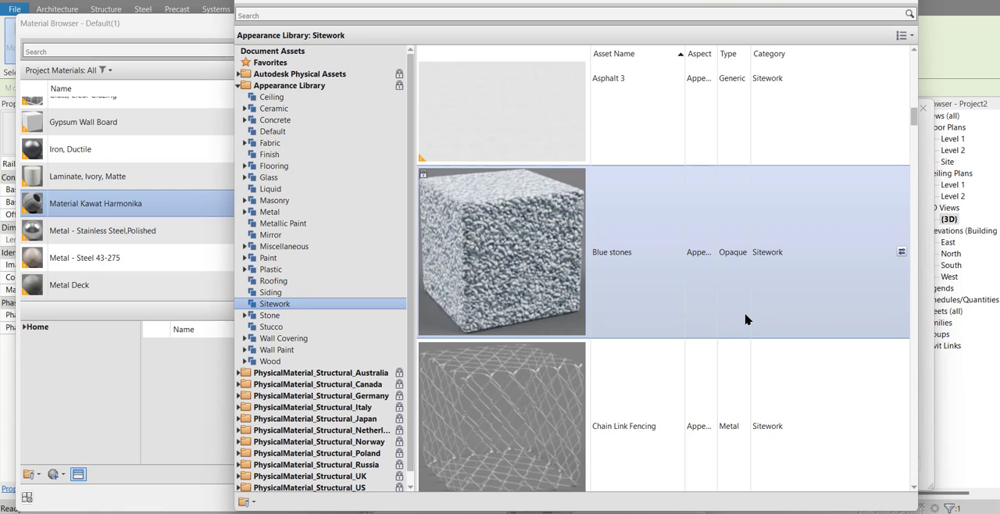
{"action": "scroll", "coordinate": [743, 322], "scroll_direction": "down", "scroll_amount": 1}
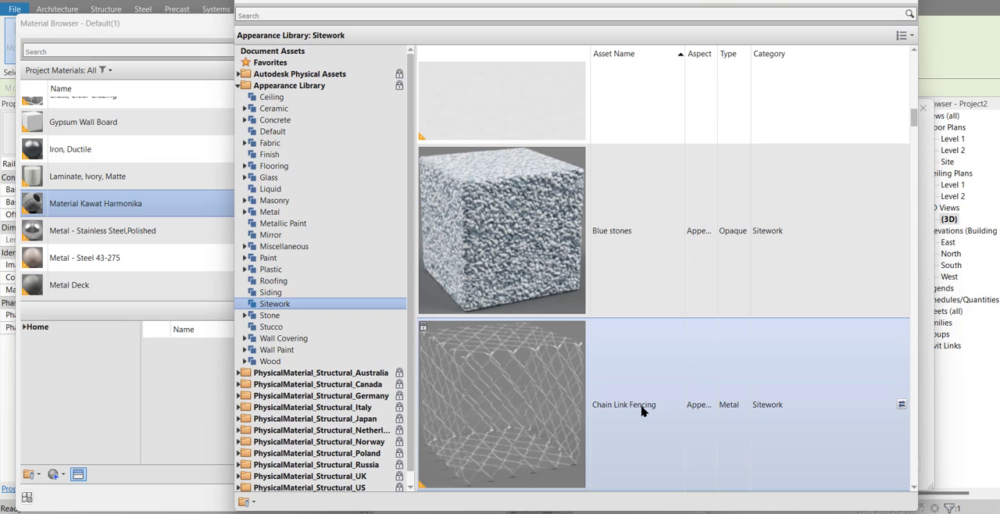
{"action": "scroll", "coordinate": [645, 408], "scroll_direction": "down", "scroll_amount": 10}
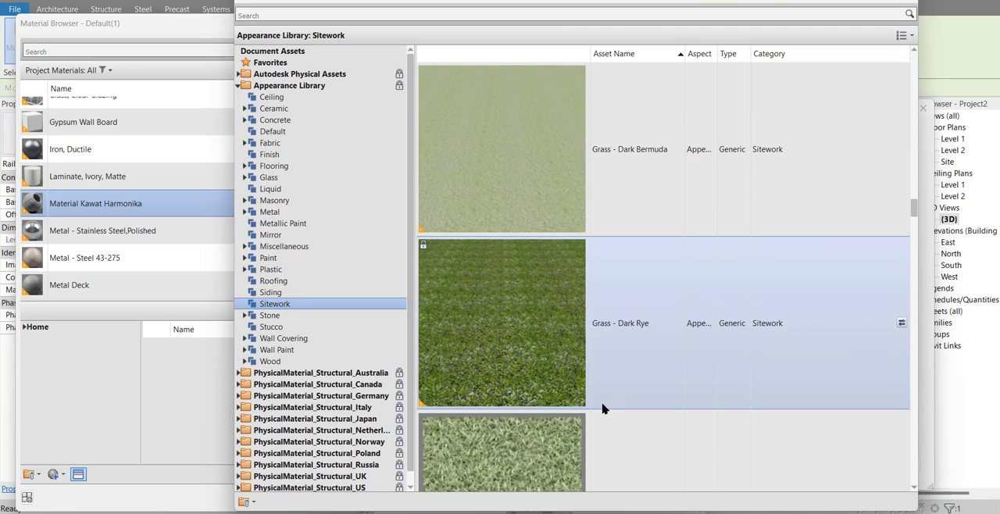
{"action": "scroll", "coordinate": [602, 408], "scroll_direction": "down", "scroll_amount": 15}
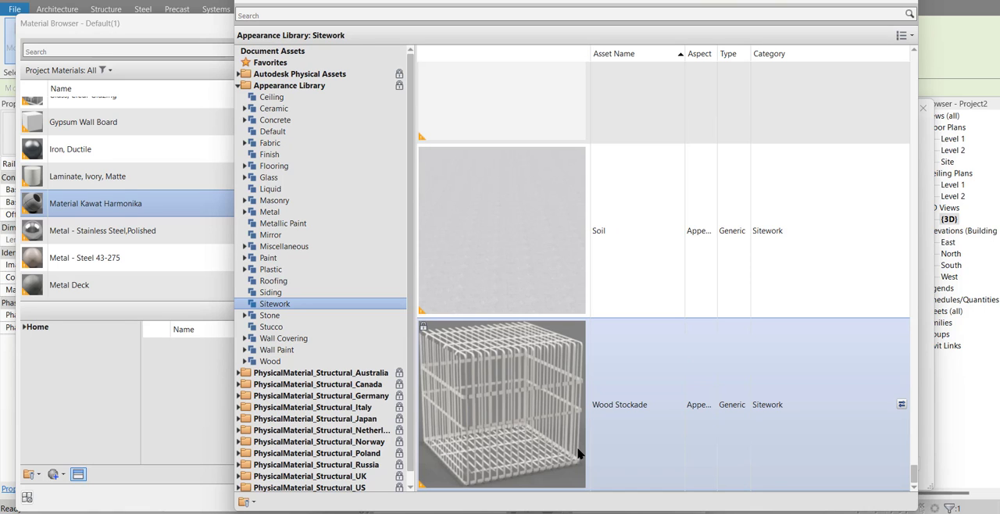
{"action": "scroll", "coordinate": [578, 453], "scroll_direction": "up", "scroll_amount": 10}
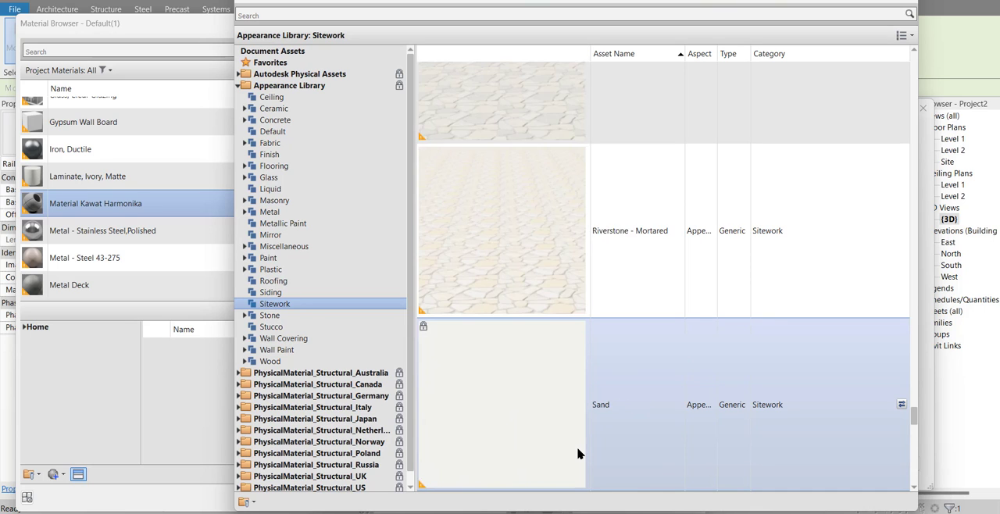
{"action": "scroll", "coordinate": [578, 453], "scroll_direction": "up", "scroll_amount": 10}
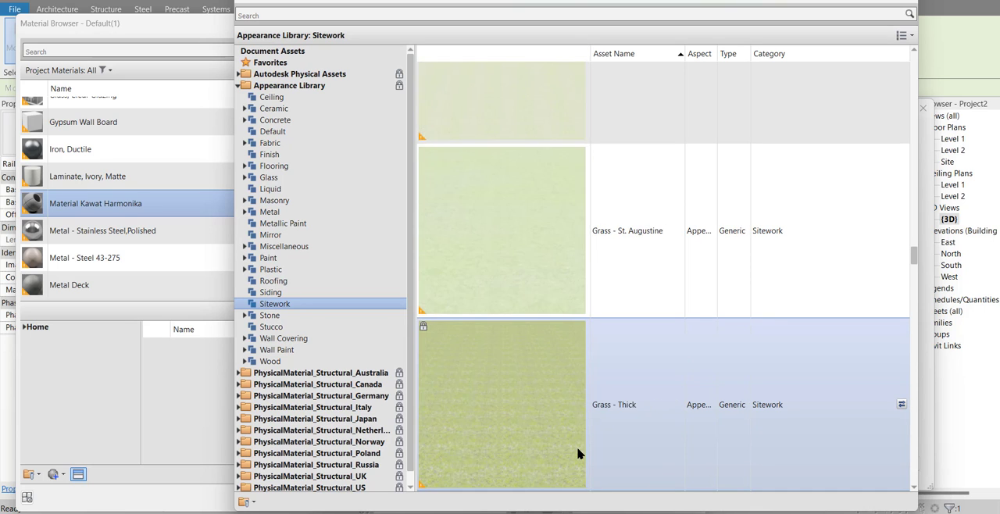
{"action": "scroll", "coordinate": [578, 453], "scroll_direction": "up", "scroll_amount": 10}
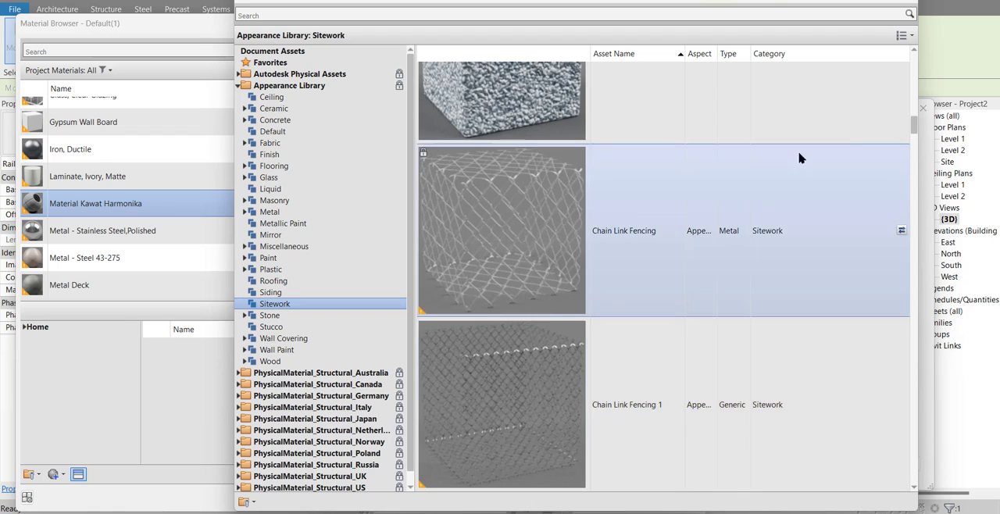
{"action": "scroll", "coordinate": [800, 156], "scroll_direction": "up", "scroll_amount": 2}
{"action": "left_click", "coordinate": [892, 3]}
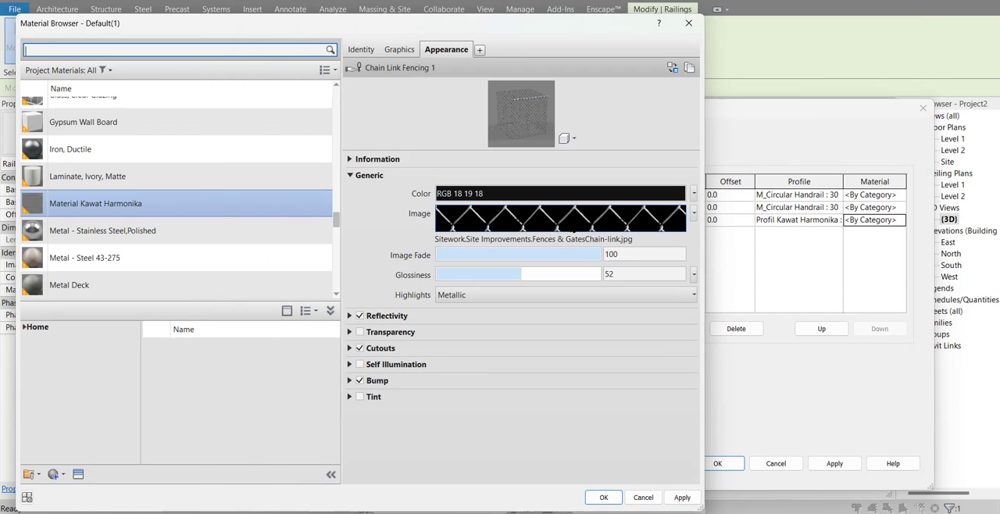
Step: Assign Material Kawat Harmonika to the Kawat Harmonika rail and apply the rail structure change
{"action": "mouse_move", "coordinate": [608, 233]}
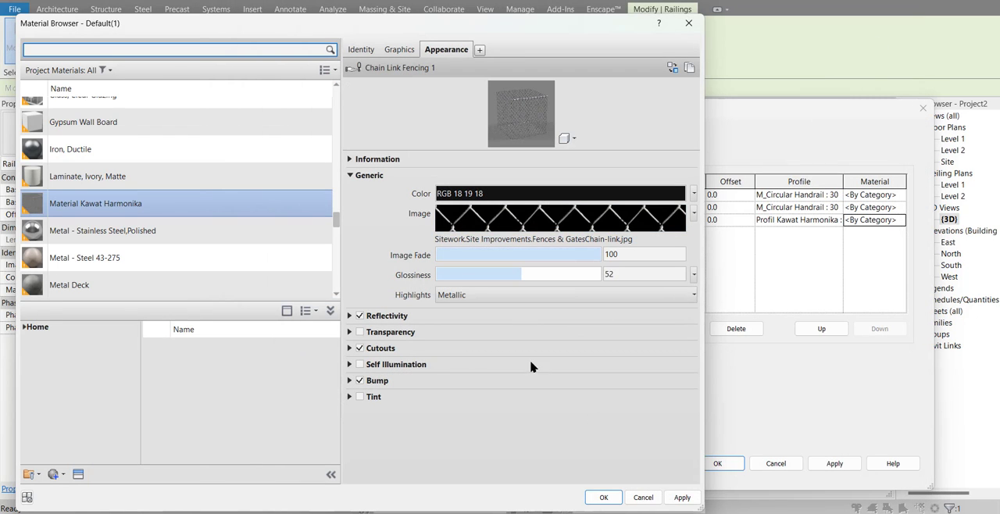
{"action": "left_click", "coordinate": [598, 502]}
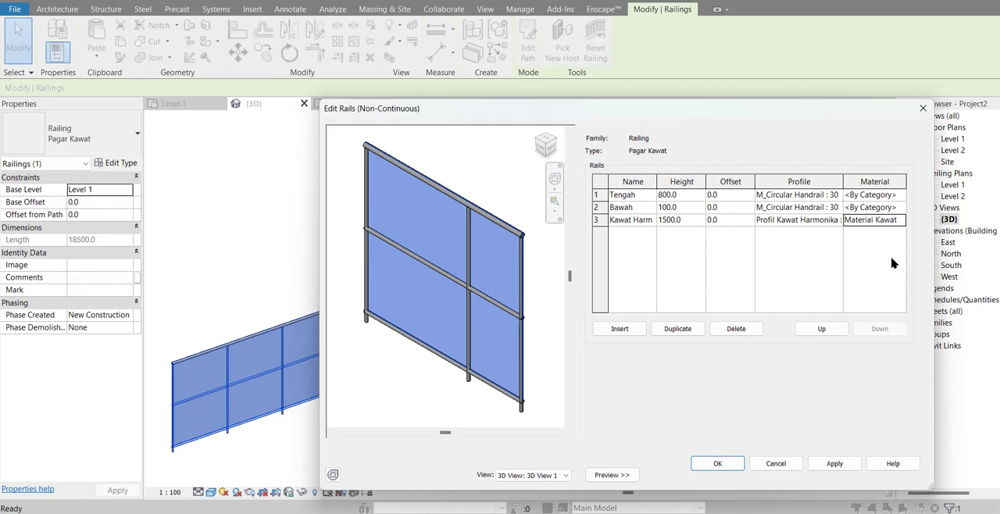
{"action": "left_click", "coordinate": [834, 464]}
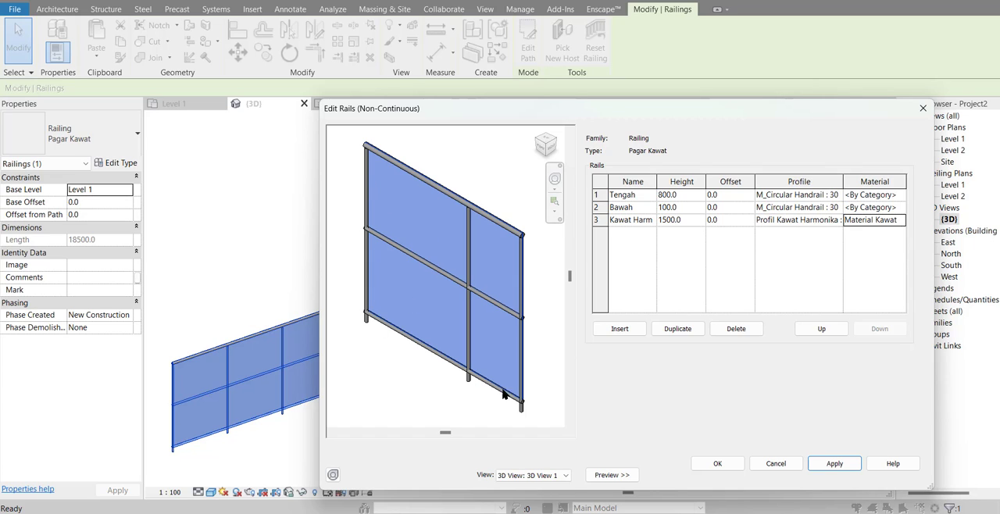
Step: Accept the rail structure and the Pagar Kawat type properties, and deselect the railing
{"action": "left_click", "coordinate": [888, 207]}
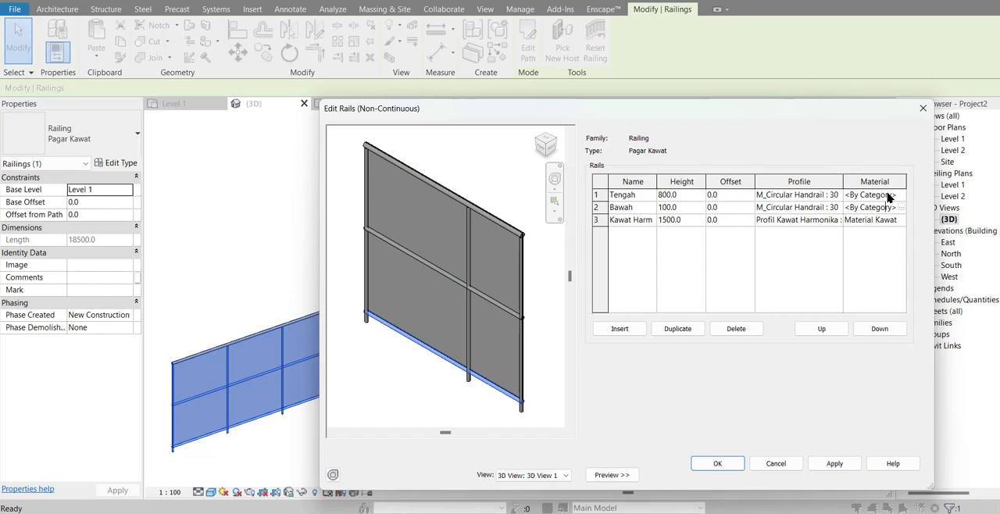
{"action": "left_click", "coordinate": [888, 196]}
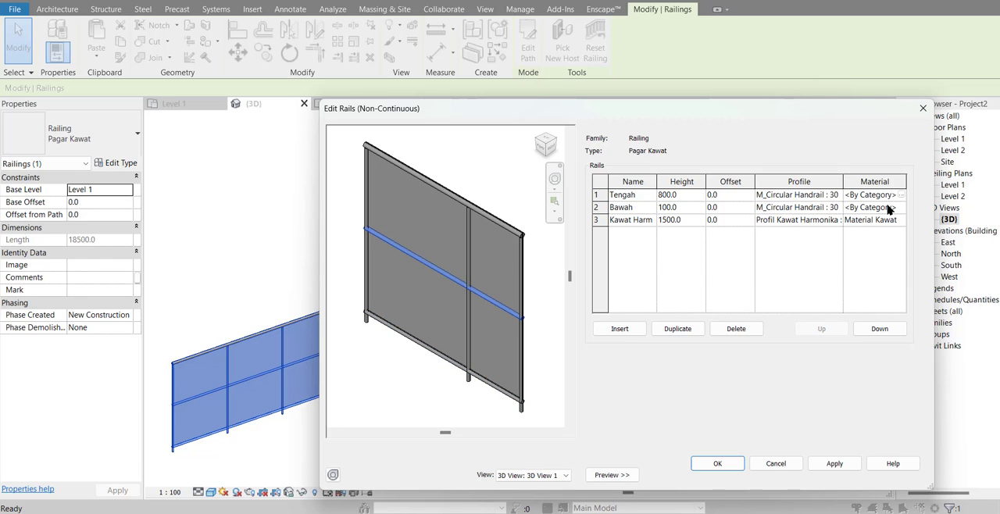
{"action": "left_click", "coordinate": [878, 209]}
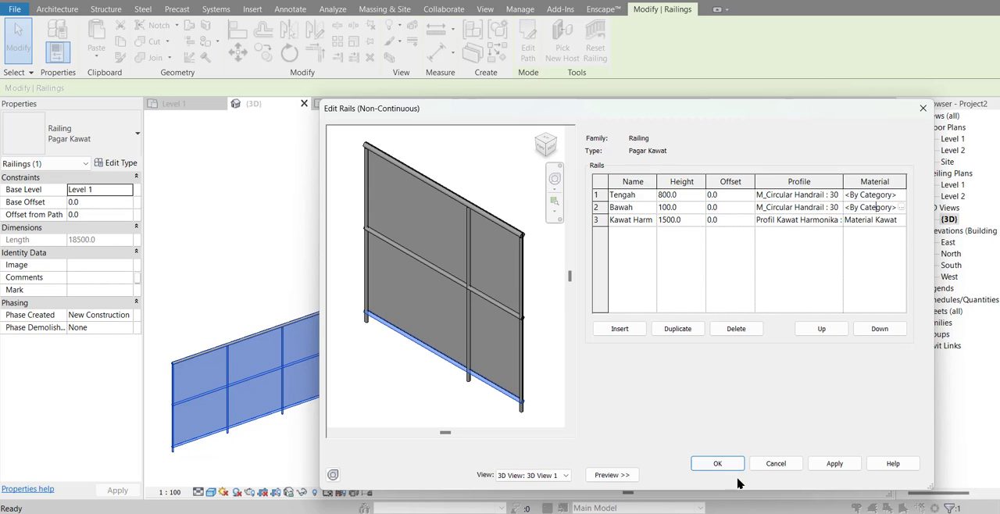
{"action": "left_click", "coordinate": [697, 464]}
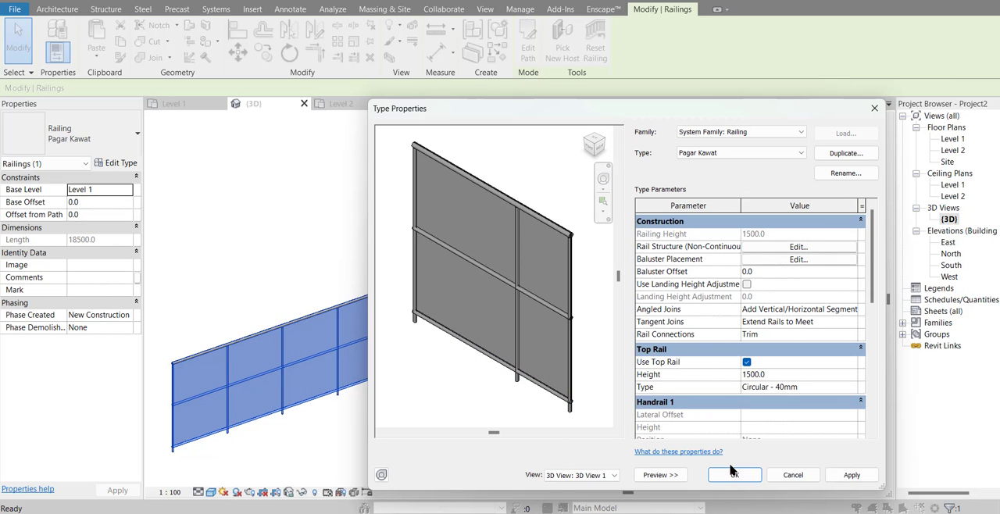
{"action": "left_click", "coordinate": [733, 479]}
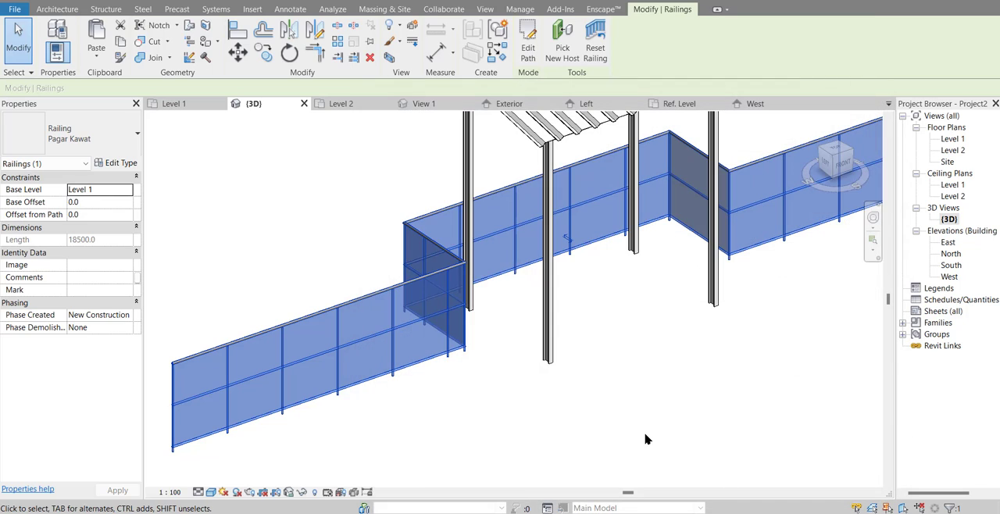
{"action": "left_click", "coordinate": [641, 438]}
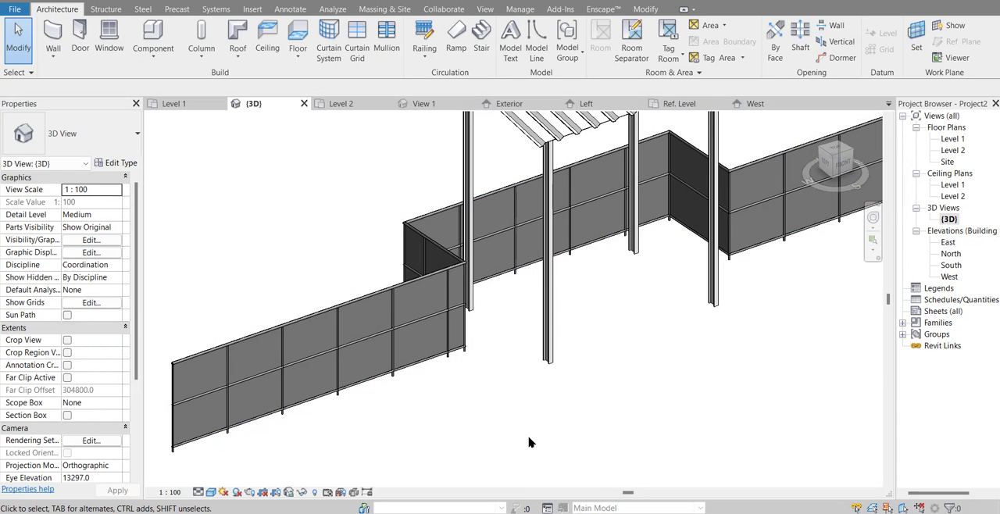
Step: Set the 3D view's visual style to Realistic and inspect the chain-link mesh on the railing up close
{"action": "left_click", "coordinate": [210, 493]}
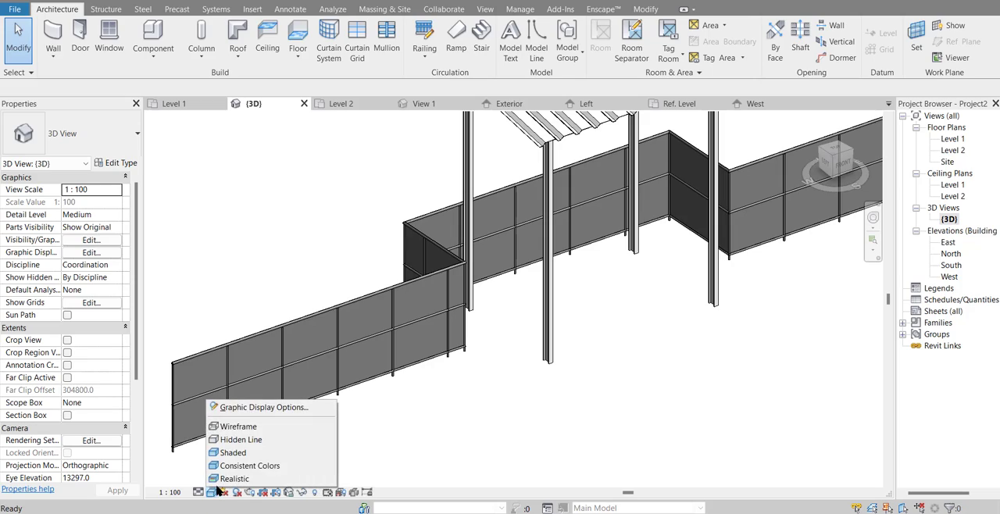
{"action": "left_click", "coordinate": [234, 478]}
{"action": "scroll", "coordinate": [197, 462], "scroll_direction": "up", "scroll_amount": 3}
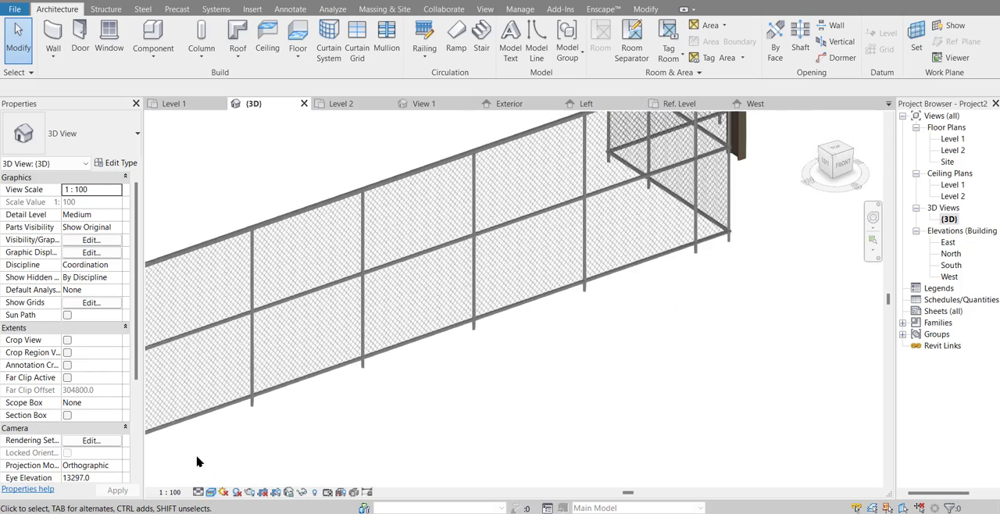
{"action": "scroll", "coordinate": [197, 462], "scroll_direction": "up", "scroll_amount": 2}
{"action": "middle_click_drag", "start_coordinate": [192, 446], "coordinate": [371, 435]}
{"action": "scroll", "coordinate": [368, 434], "scroll_direction": "up", "scroll_amount": 3}
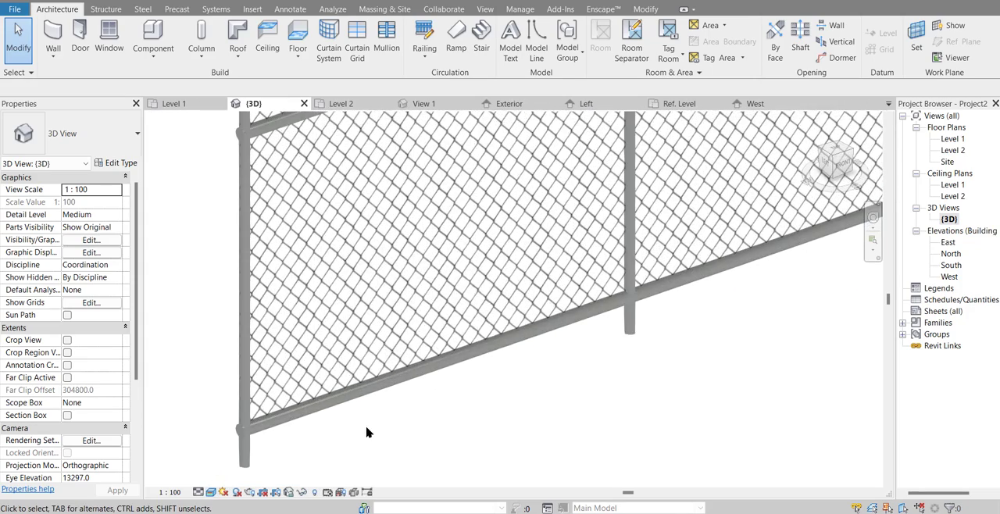
{"action": "scroll", "coordinate": [361, 425], "scroll_direction": "down", "scroll_amount": 5}
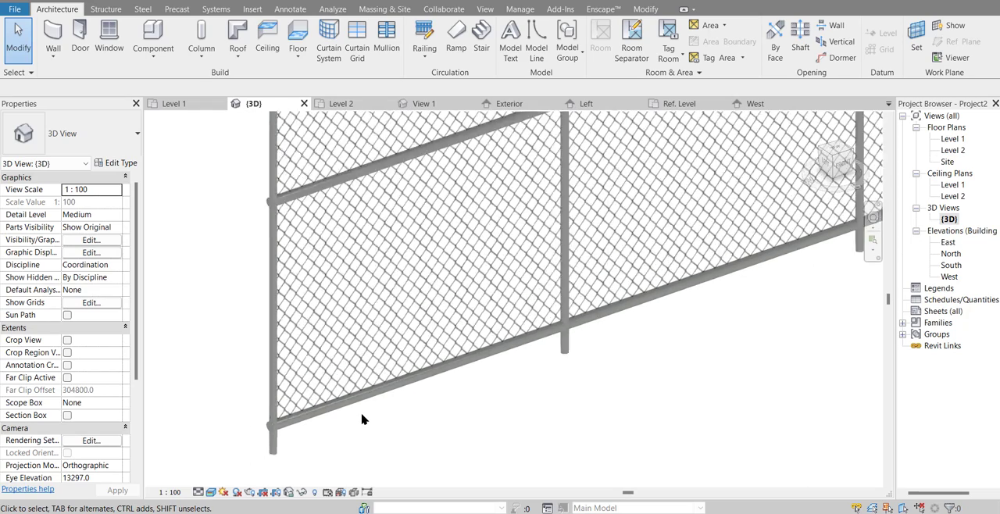
{"action": "middle_click_drag", "start_coordinate": [405, 381], "coordinate": [440, 417], "text": "shift"}
Step: Switch the visual style of the 3D view back to Shaded
{"action": "left_click", "coordinate": [209, 501]}
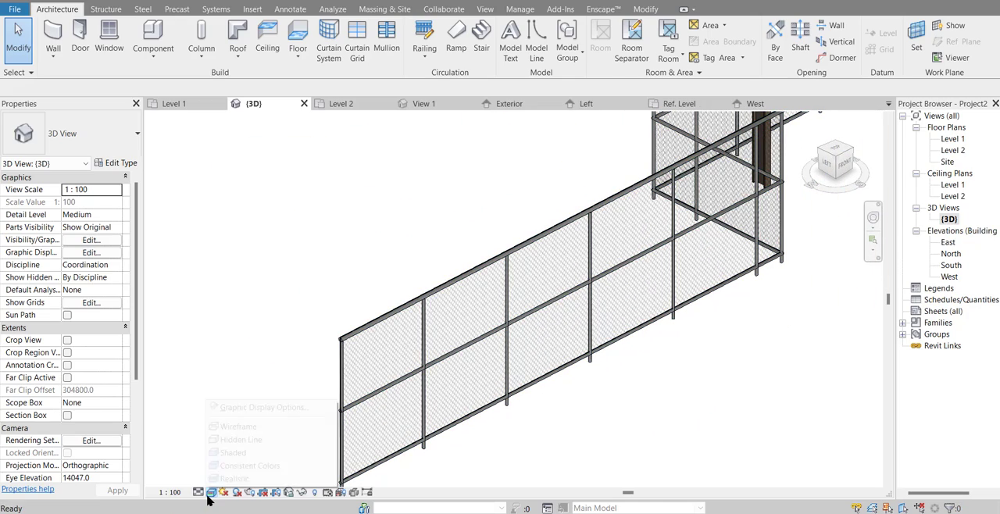
{"action": "left_click", "coordinate": [250, 456]}
{"action": "middle_click_drag", "start_coordinate": [487, 441], "coordinate": [362, 445]}
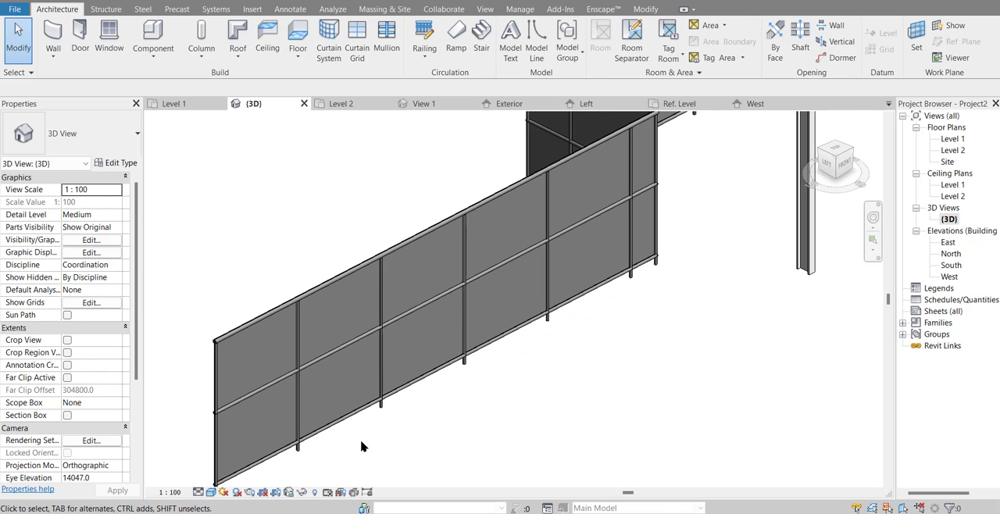
Step: Open Material Kawat Harmonika from the Pagar Kawat rail structure and set its shading transparency to 92
{"action": "left_click", "coordinate": [295, 453]}
{"action": "left_click", "coordinate": [342, 419]}
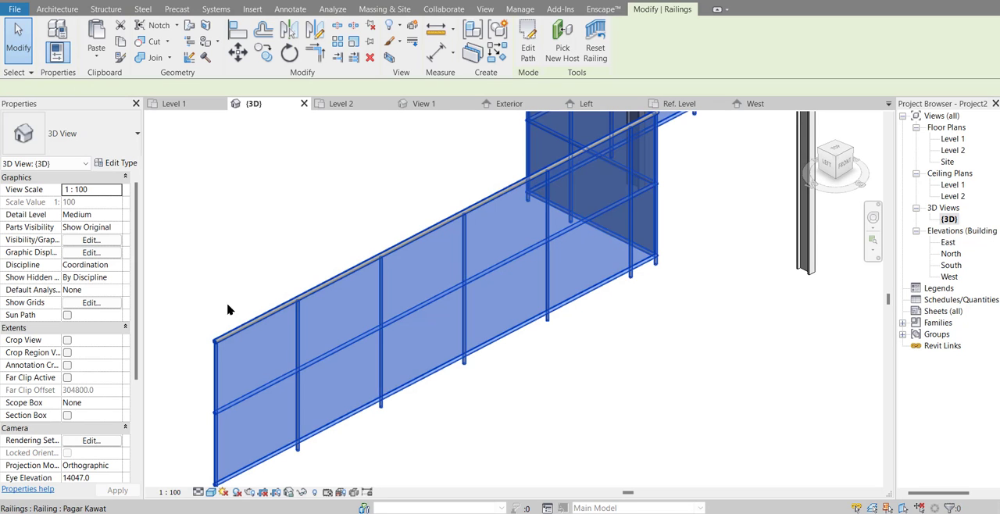
{"action": "left_click", "coordinate": [116, 164]}
{"action": "left_click", "coordinate": [780, 246]}
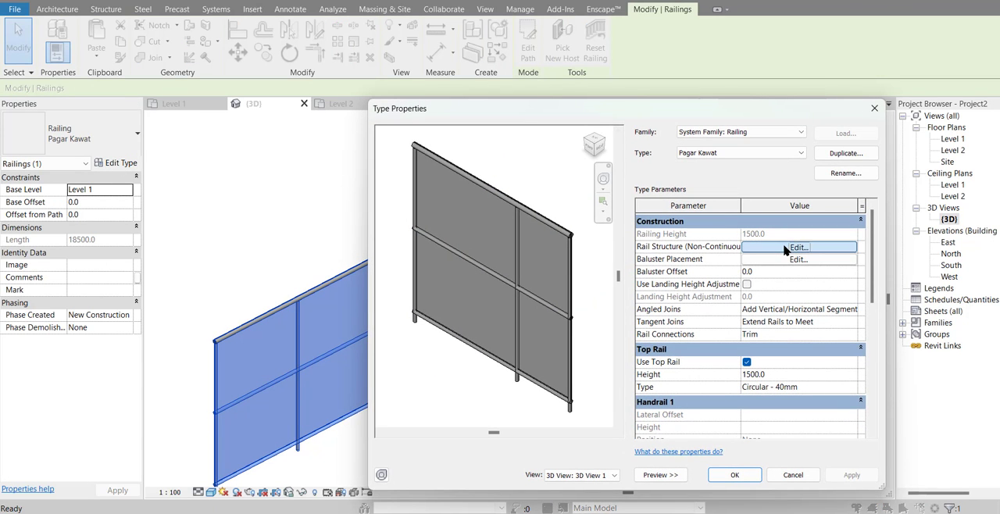
{"action": "left_click", "coordinate": [874, 221]}
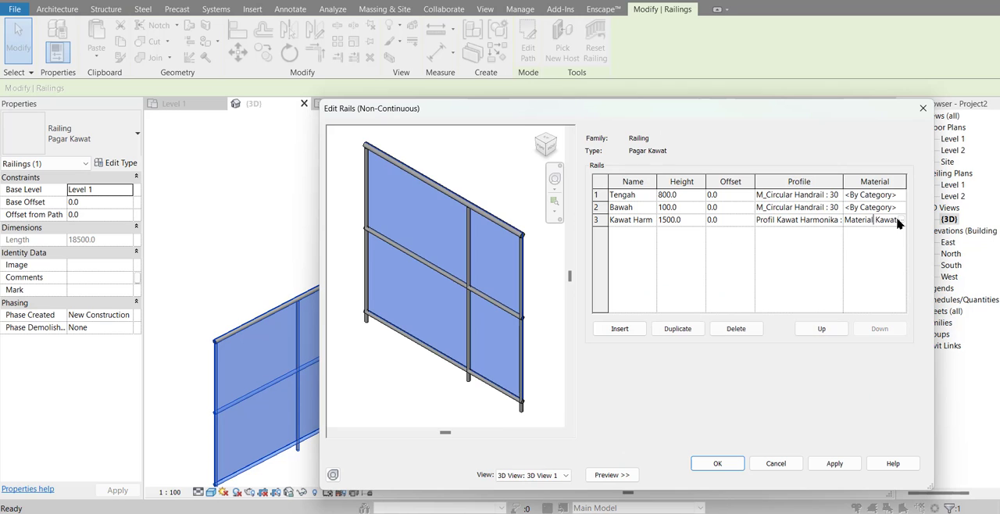
{"action": "left_click", "coordinate": [901, 221]}
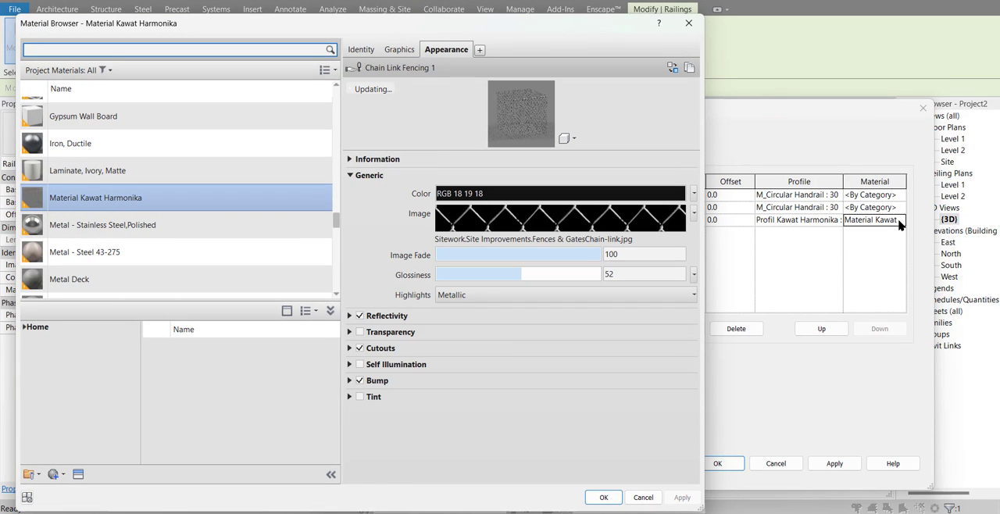
{"action": "left_click", "coordinate": [400, 50]}
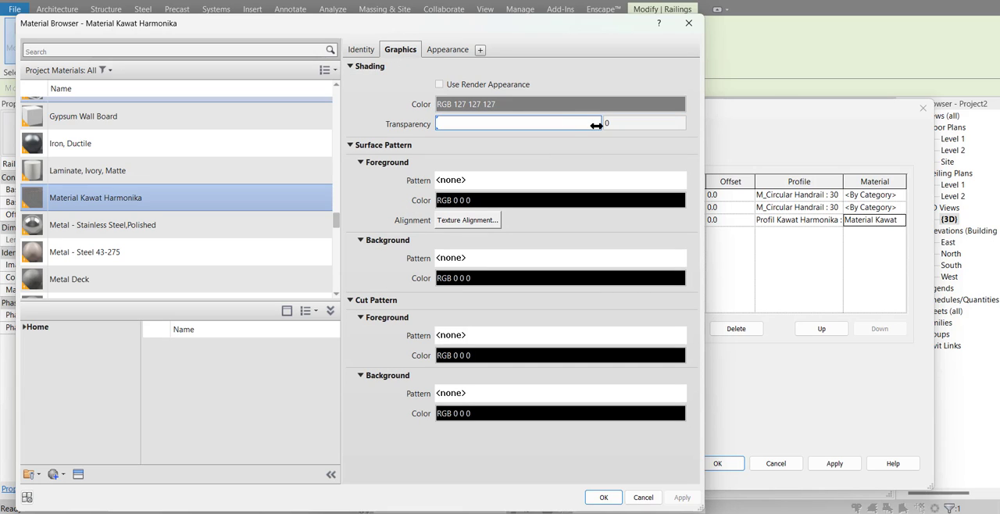
{"action": "left_click_drag", "start_coordinate": [439, 125], "coordinate": [590, 155]}
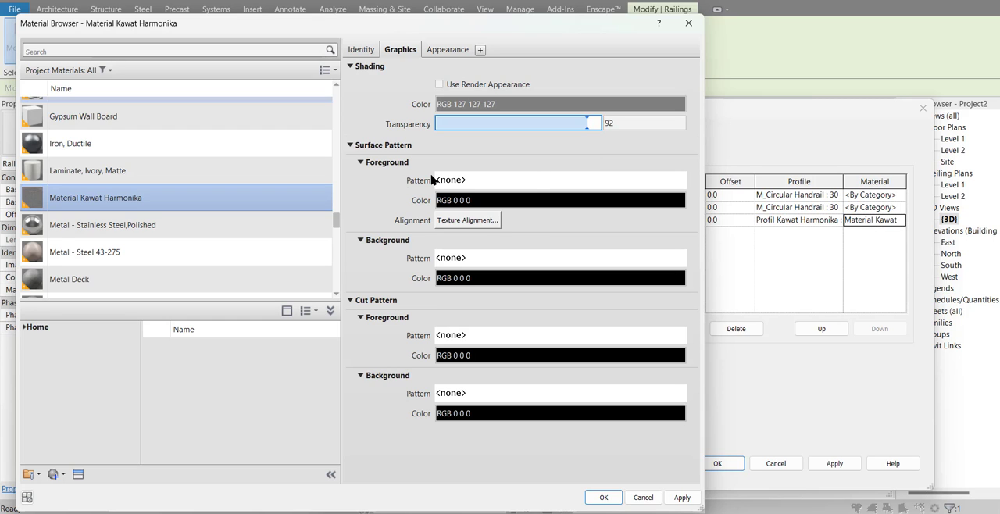
Step: Choose the 50mm Squares model pattern for the material's surface foreground
{"action": "left_click", "coordinate": [493, 180]}
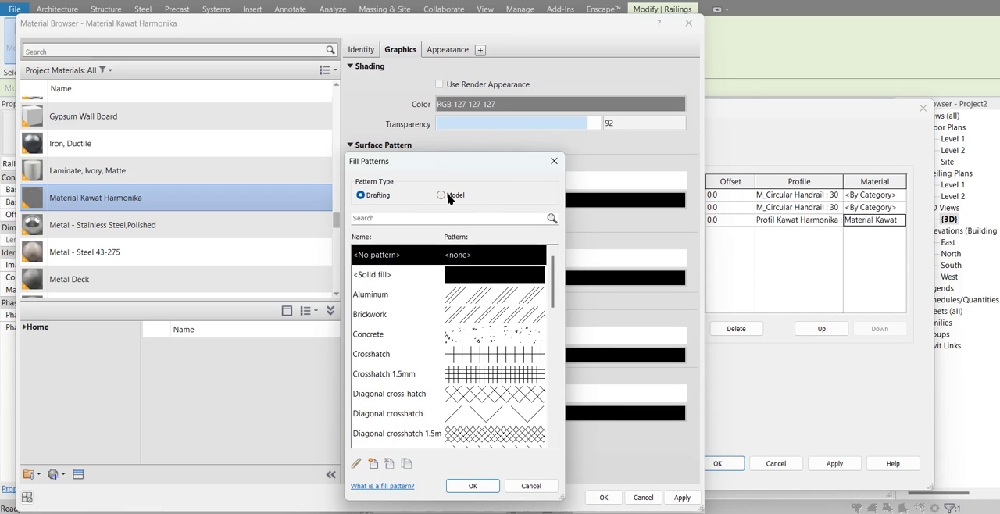
{"action": "left_click", "coordinate": [447, 196]}
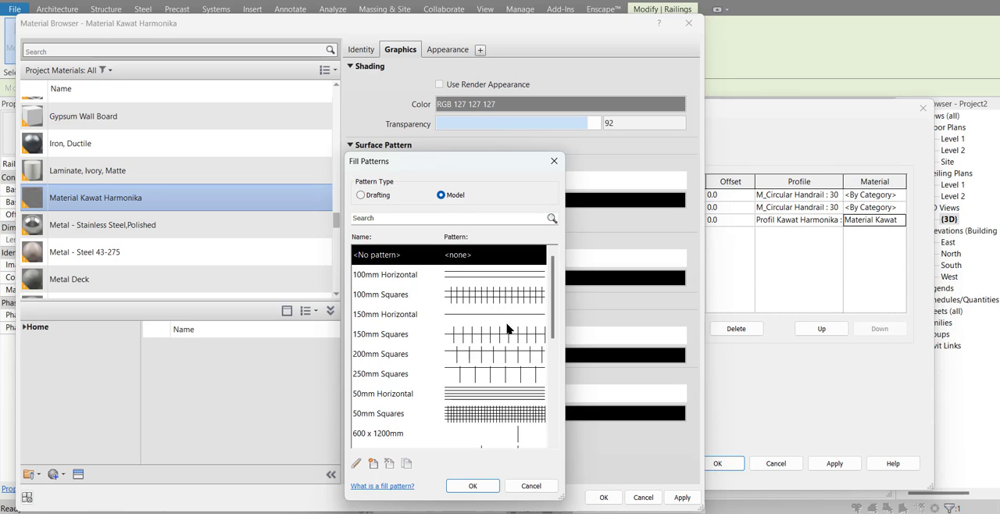
{"action": "left_click", "coordinate": [372, 416]}
{"action": "scroll", "coordinate": [417, 424], "scroll_direction": "down", "scroll_amount": 1}
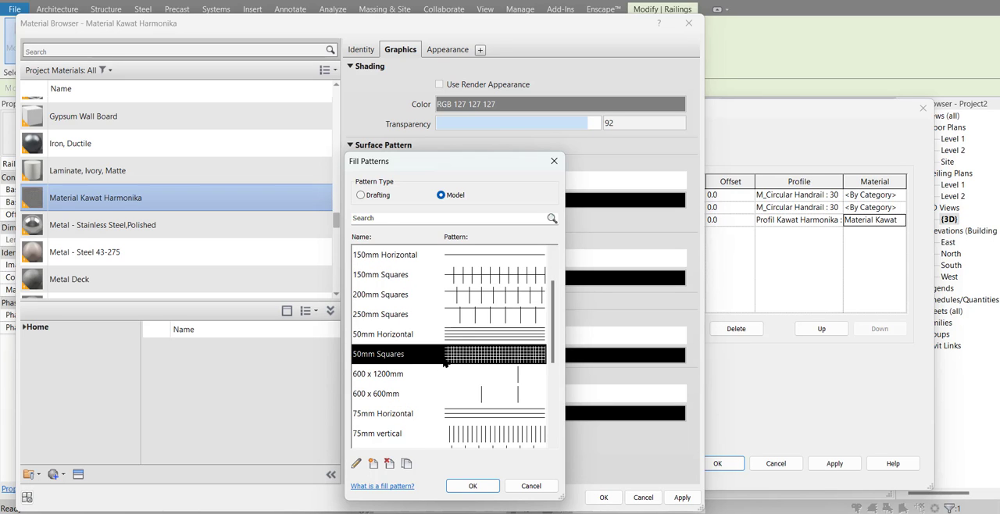
Step: Set the 50mm Squares pattern to a 45° line angle with both line spacings 40 mm, and apply it to the material
{"action": "left_click", "coordinate": [355, 464]}
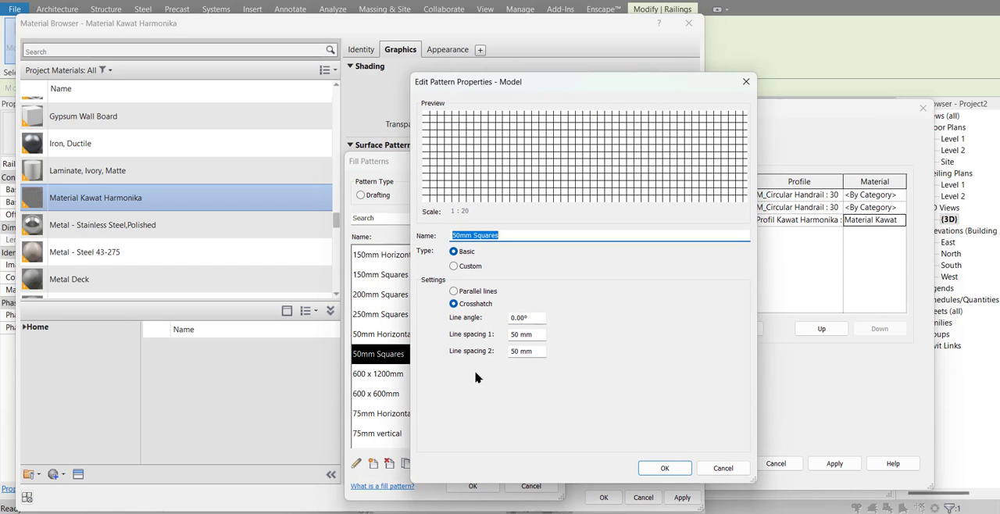
{"action": "left_click_drag", "start_coordinate": [539, 319], "coordinate": [474, 316]}
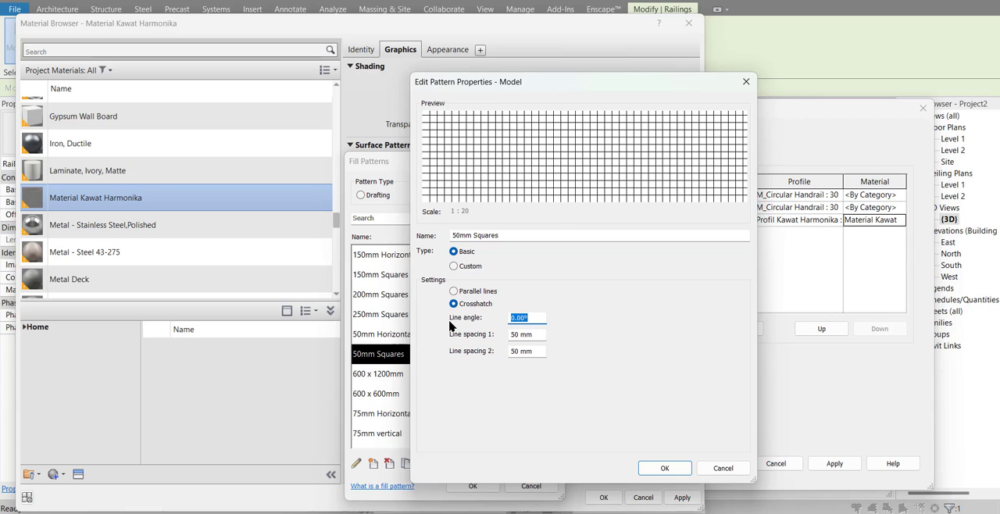
{"action": "type", "text": "45"}
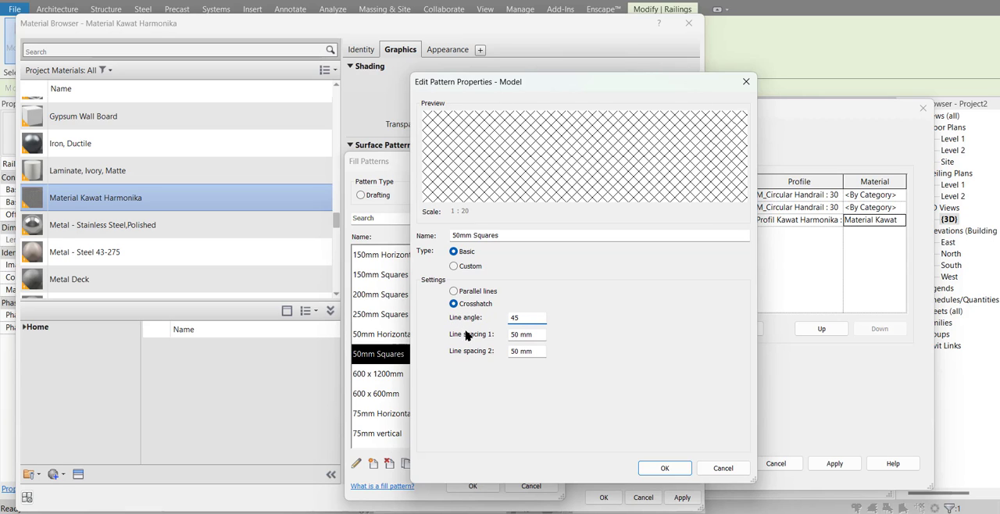
{"action": "left_click_drag", "start_coordinate": [542, 337], "coordinate": [465, 338]}
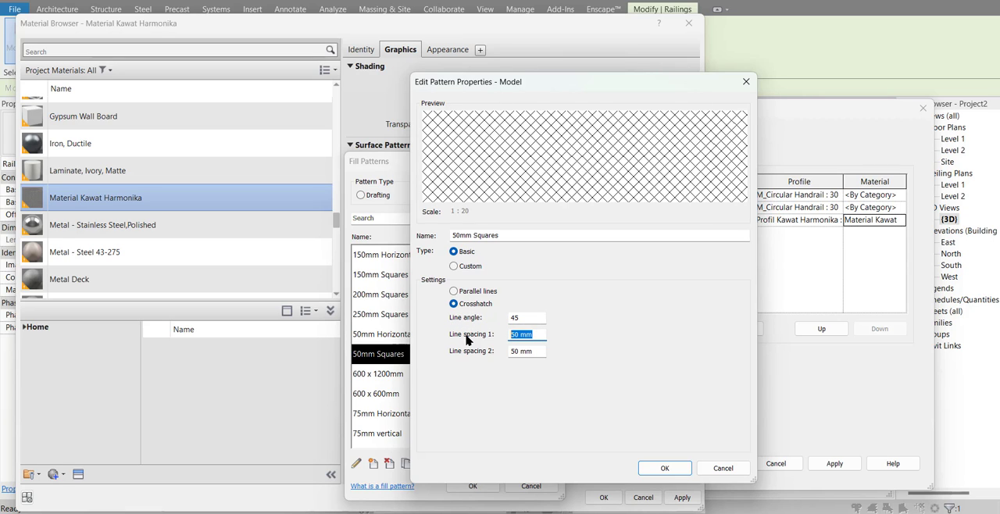
{"action": "type", "text": "40"}
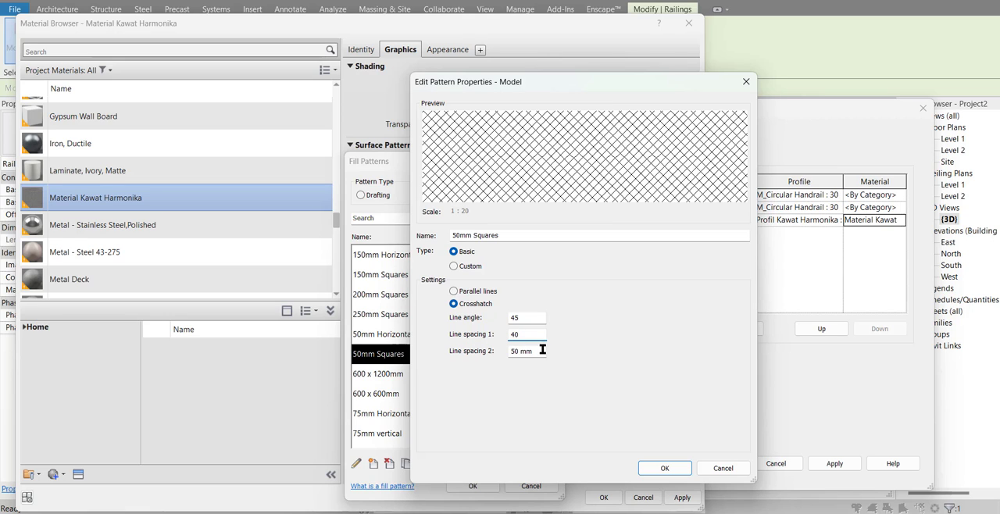
{"action": "left_click_drag", "start_coordinate": [543, 351], "coordinate": [446, 352]}
{"action": "type", "text": "40"}
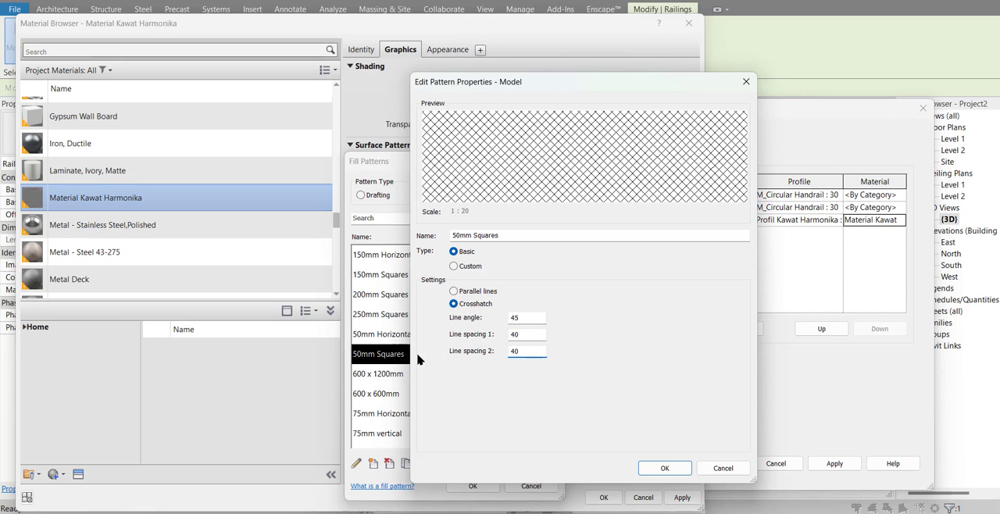
{"action": "left_click", "coordinate": [657, 469]}
{"action": "left_click", "coordinate": [472, 485]}
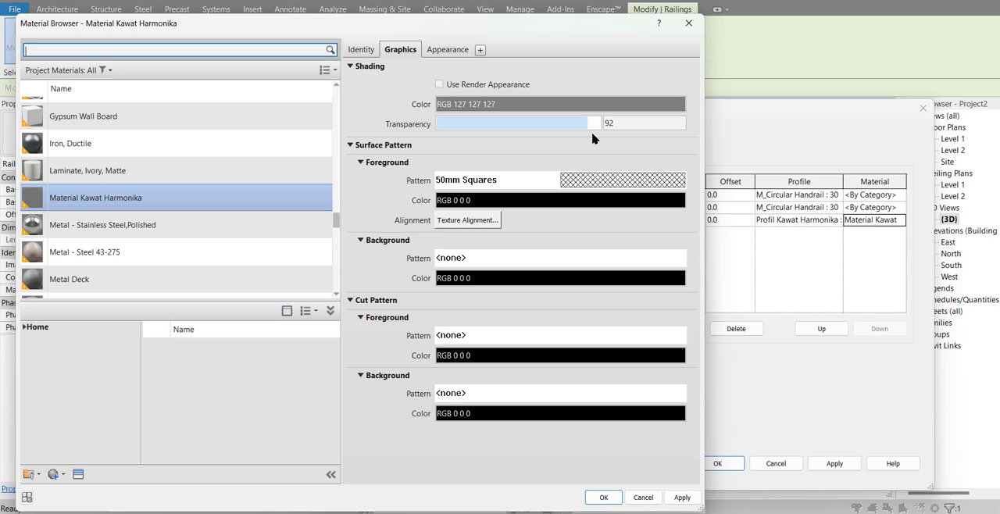
Step: Accept the material, rail structure and Pagar Kawat type properties, and deselect the railing
{"action": "left_click", "coordinate": [603, 497]}
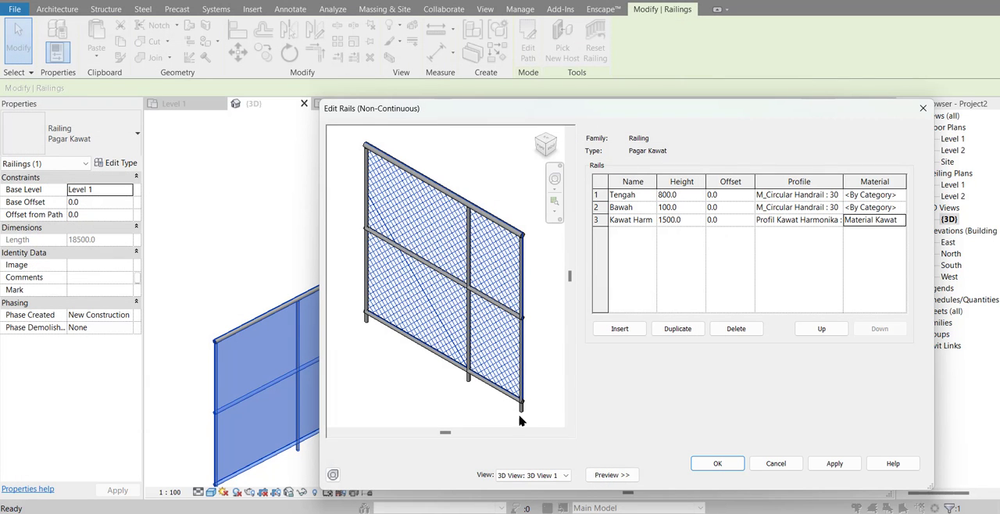
{"action": "scroll", "coordinate": [421, 314], "scroll_direction": "up", "scroll_amount": 4}
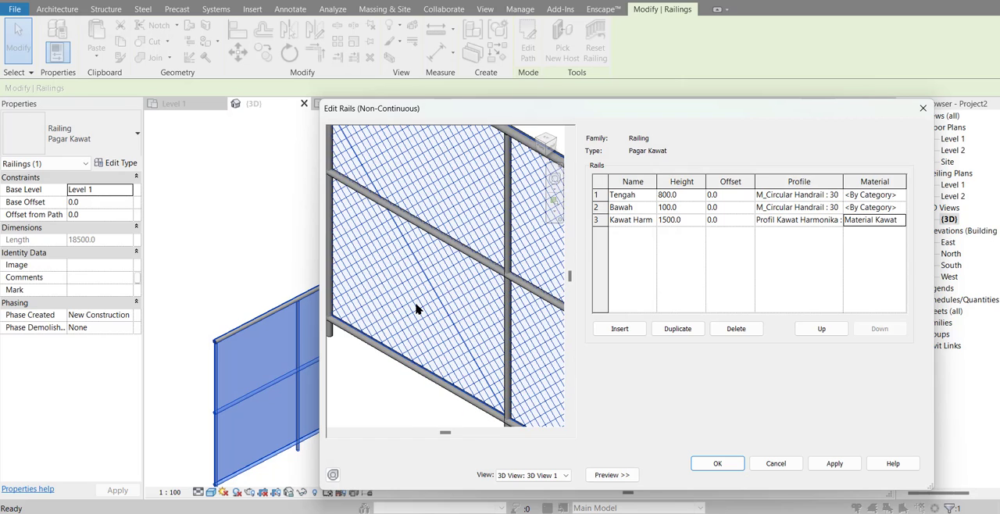
{"action": "scroll", "coordinate": [416, 309], "scroll_direction": "down", "scroll_amount": 4}
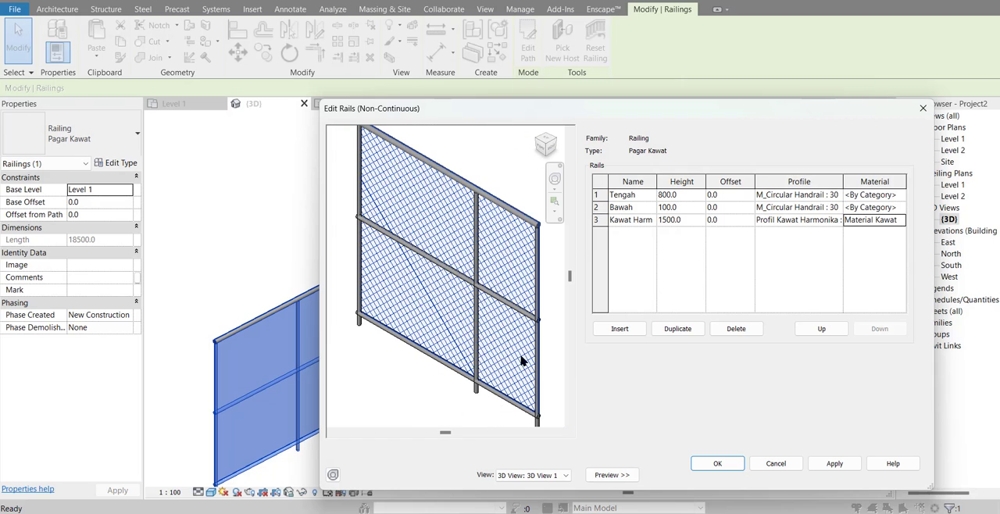
{"action": "left_click", "coordinate": [718, 464]}
{"action": "left_click", "coordinate": [725, 476]}
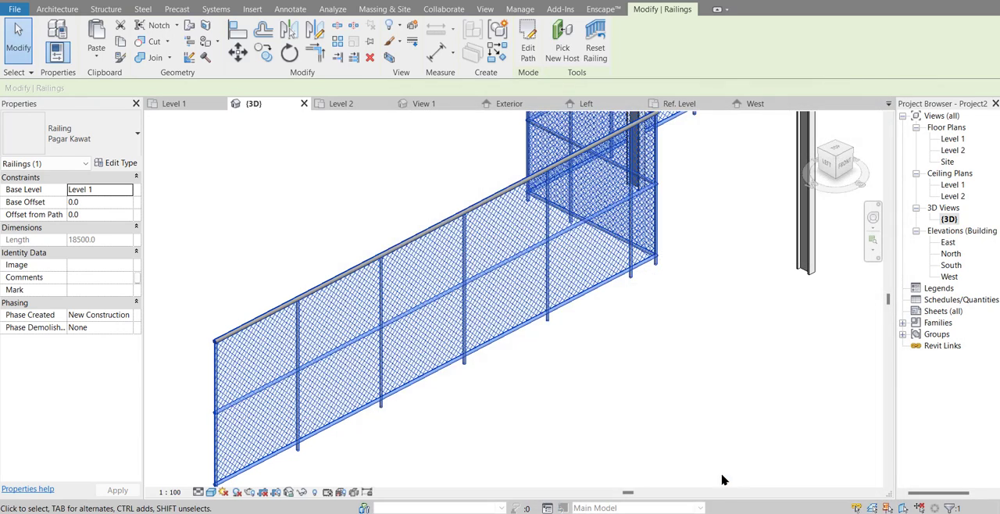
{"action": "left_click", "coordinate": [596, 409]}
Step: Set the 3D view's visual style to Realistic and review the whole canopy with its railing
{"action": "middle_click_drag", "start_coordinate": [596, 409], "coordinate": [485, 365]}
{"action": "left_click", "coordinate": [211, 493]}
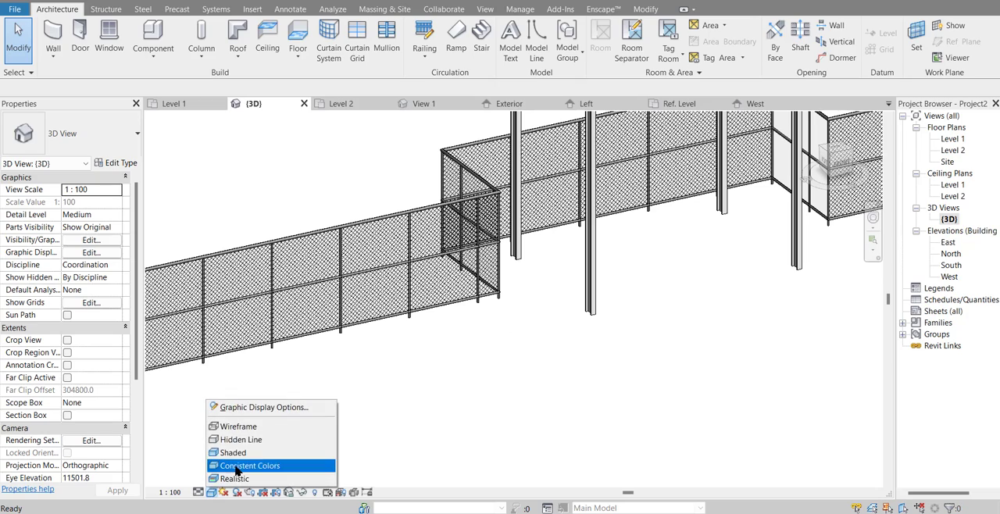
{"action": "left_click", "coordinate": [243, 479]}
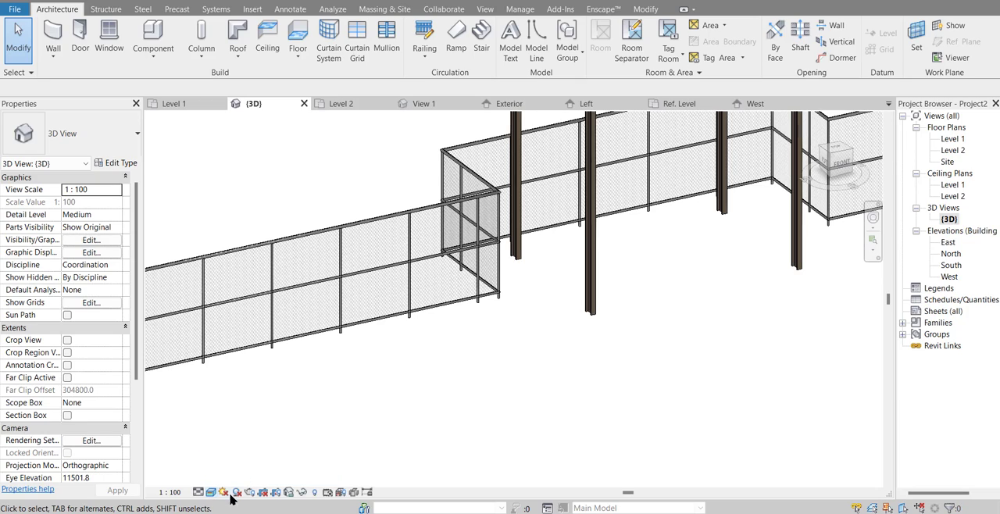
{"action": "mouse_move", "coordinate": [257, 404]}
{"action": "middle_mouse_down", "text": "shift"}
{"action": "mouse_move", "coordinate": [595, 358]}
{"action": "mouse_move", "coordinate": [431, 386]}
{"action": "mouse_move", "coordinate": [281, 393]}
{"action": "mouse_move", "coordinate": [549, 367]}
{"action": "mouse_move", "coordinate": [428, 390]}
{"action": "mouse_move", "coordinate": [526, 395]}
{"action": "middle_mouse_up", "text": "shift"}
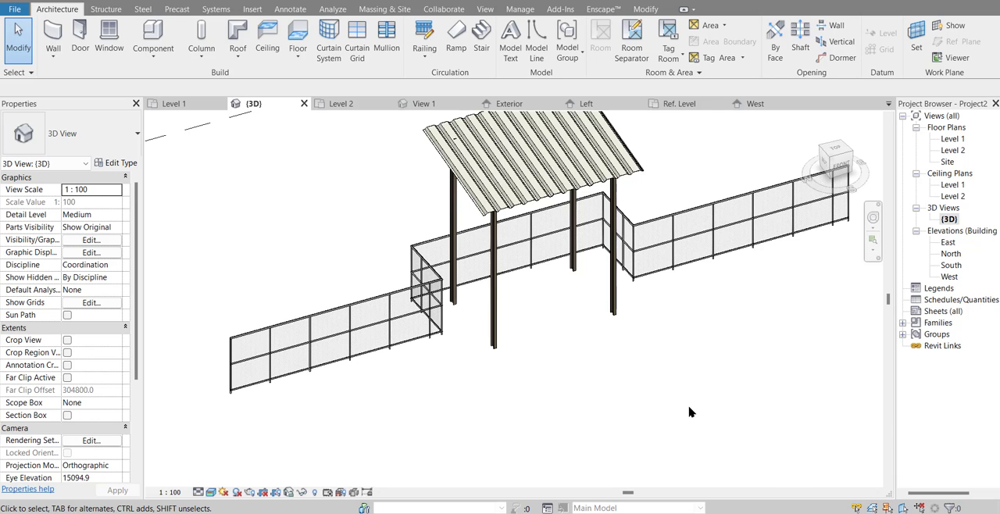
{"action": "middle_click_drag", "start_coordinate": [689, 412], "coordinate": [580, 419], "text": "shift"}
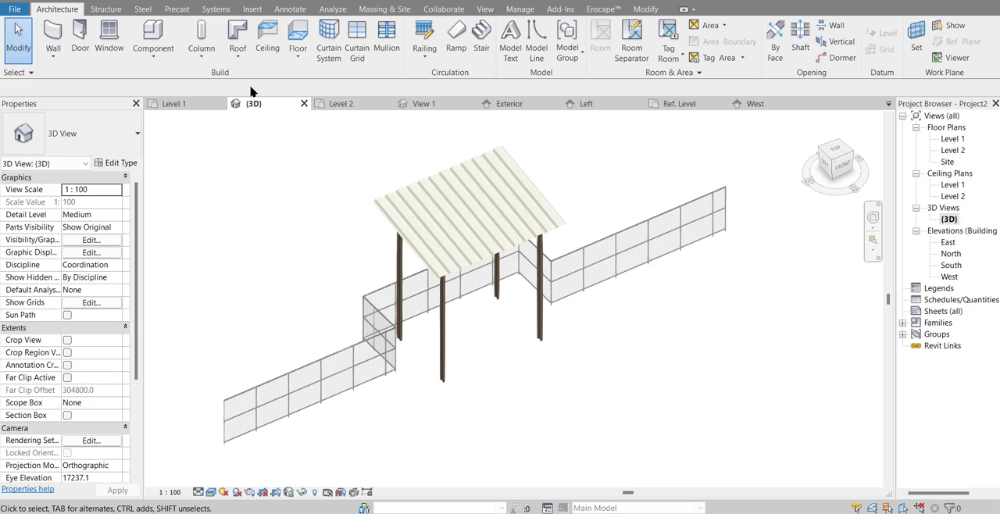
Step: On the Level 1 plan, sketch a floor boundary's two sides and far edge behind the railing, spanning between its two end points
{"action": "double_click", "coordinate": [953, 138]}
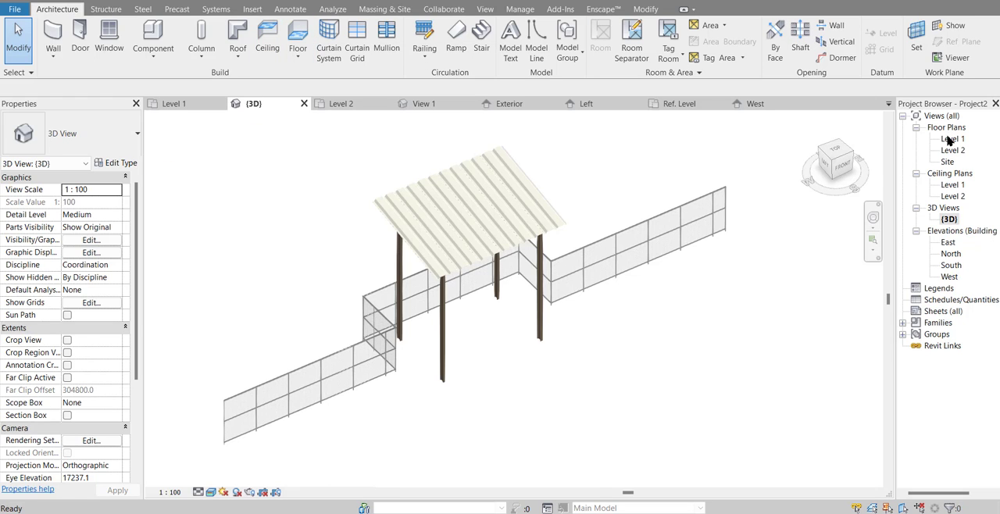
{"action": "scroll", "coordinate": [625, 202], "scroll_direction": "down", "scroll_amount": 1}
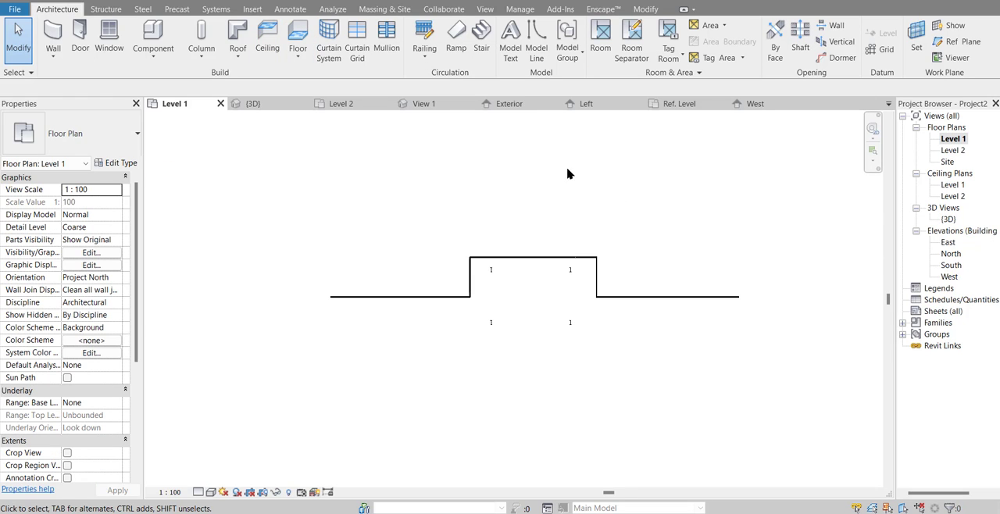
{"action": "left_click", "coordinate": [298, 32]}
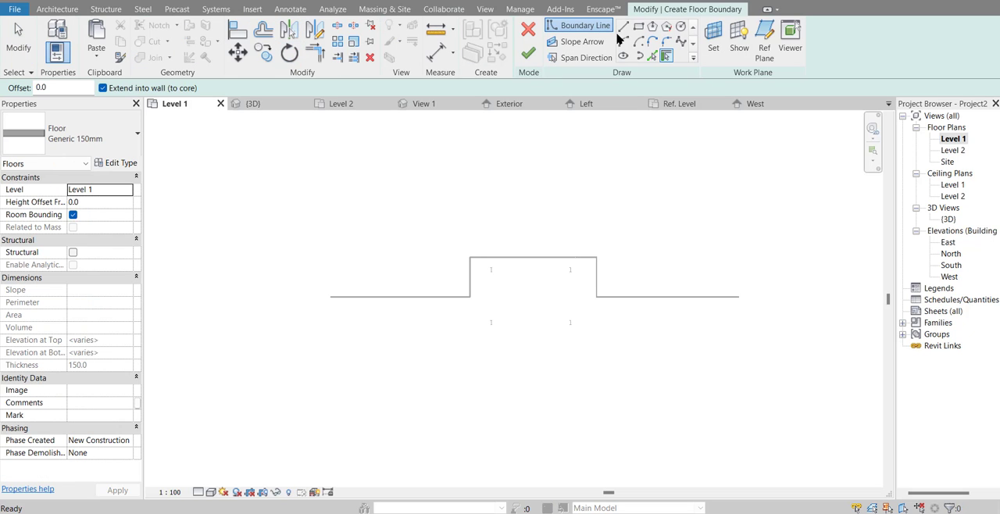
{"action": "left_click", "coordinate": [624, 27]}
{"action": "left_click", "coordinate": [331, 296]}
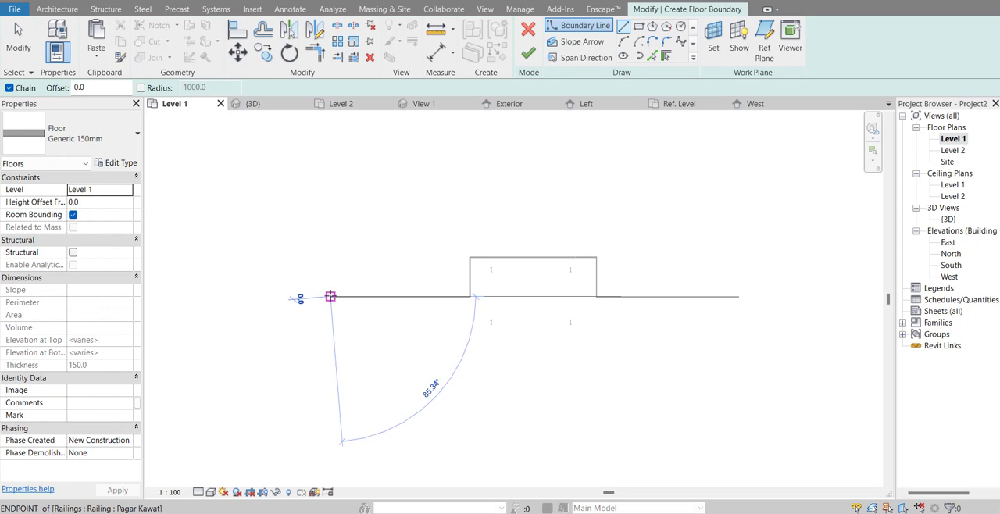
{"action": "left_click", "coordinate": [330, 151]}
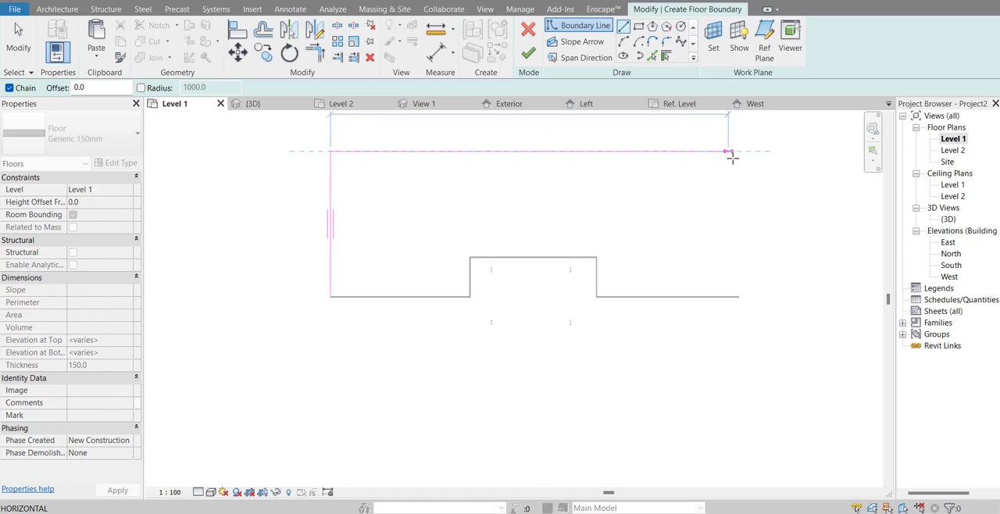
{"action": "left_click", "coordinate": [739, 151]}
{"action": "left_click", "coordinate": [739, 297]}
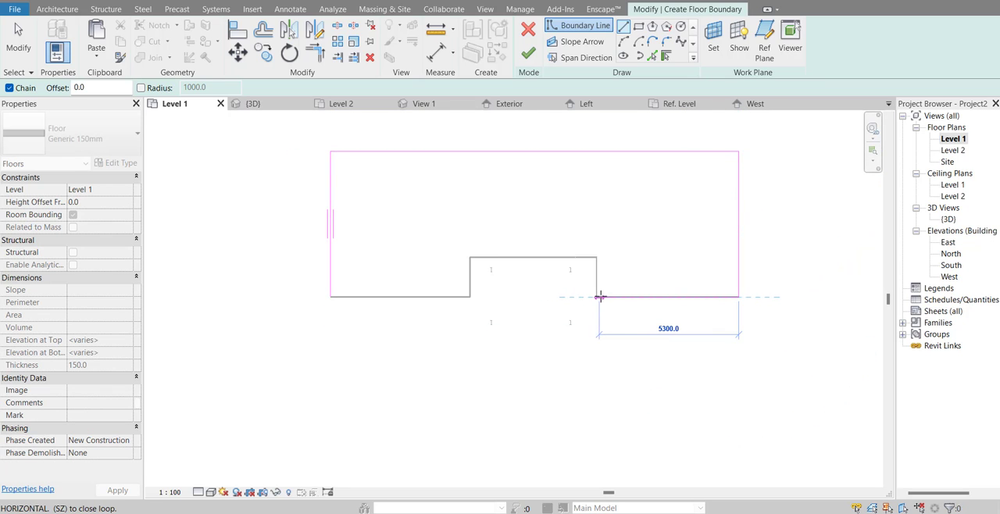
Step: Close the floor boundary by tracing the railing line around the canopy recess to the starting corner, and finish the floor sketch
{"action": "scroll", "coordinate": [596, 307], "scroll_direction": "up", "scroll_amount": 3}
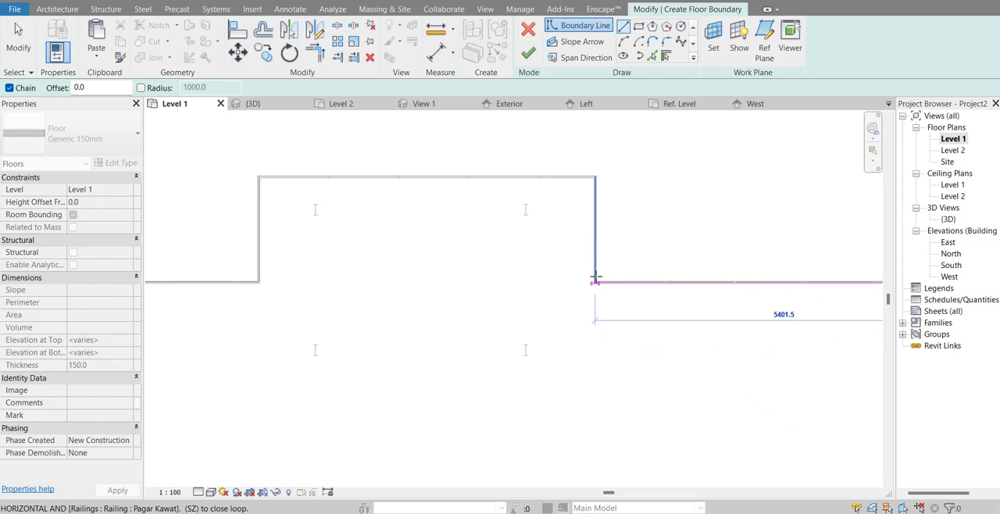
{"action": "left_click", "coordinate": [594, 283]}
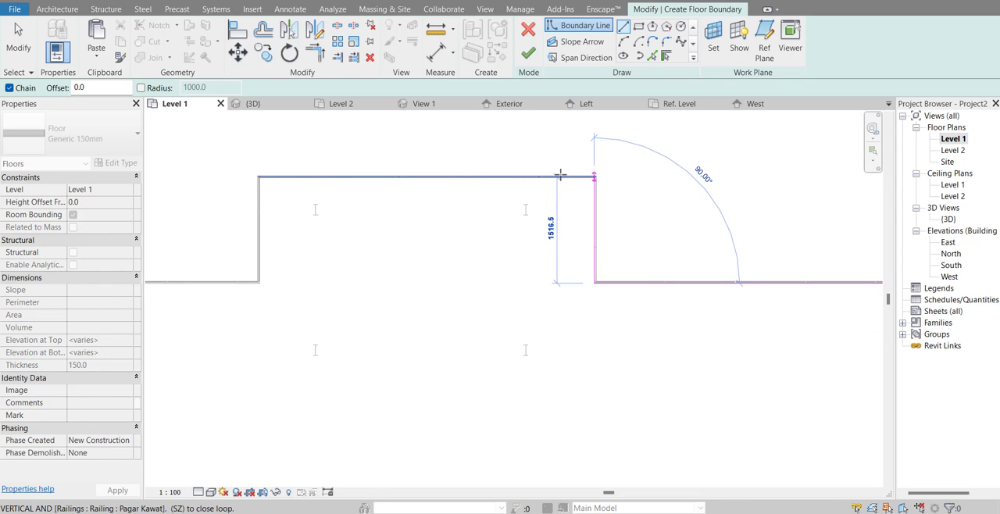
{"action": "left_click", "coordinate": [594, 178]}
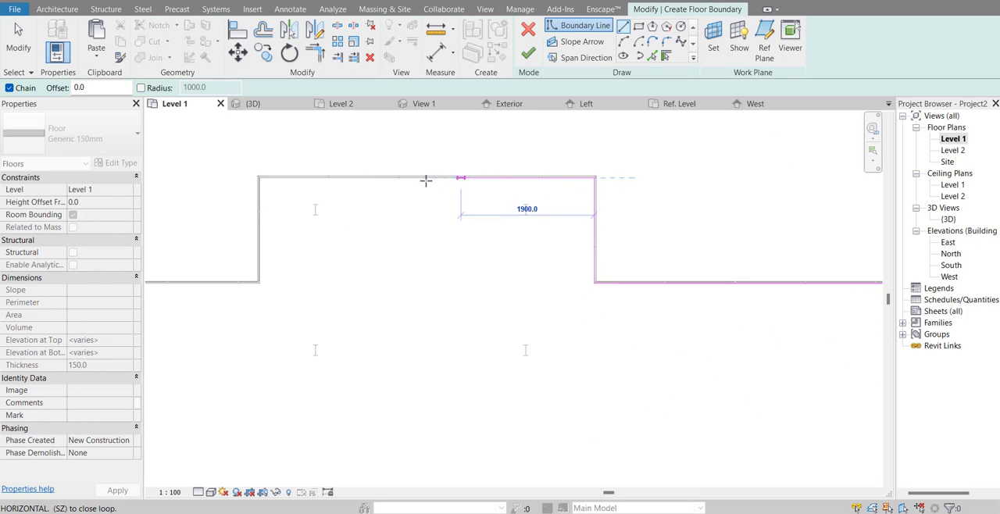
{"action": "left_click", "coordinate": [258, 177]}
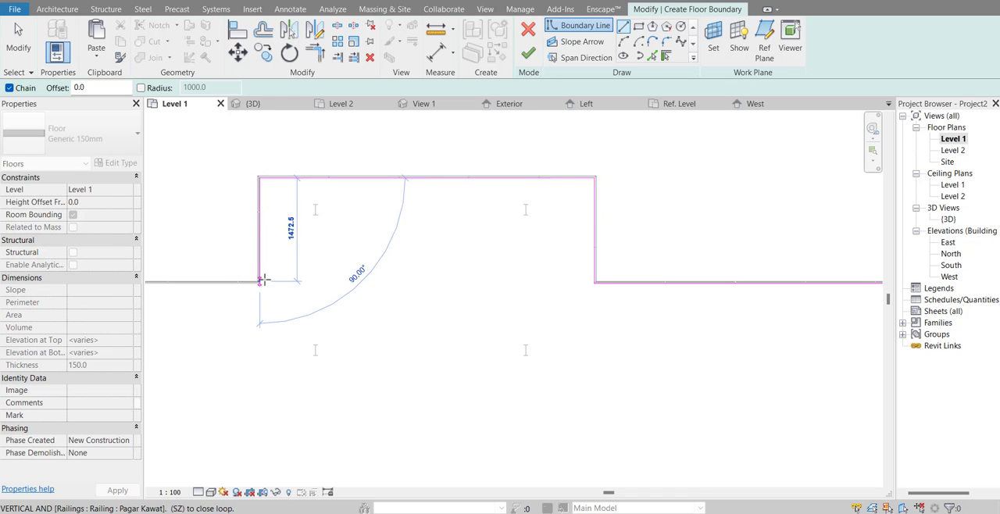
{"action": "left_click", "coordinate": [261, 284]}
{"action": "scroll", "coordinate": [512, 311], "scroll_direction": "down", "scroll_amount": 1}
{"action": "middle_click_drag", "start_coordinate": [551, 317], "coordinate": [661, 321]}
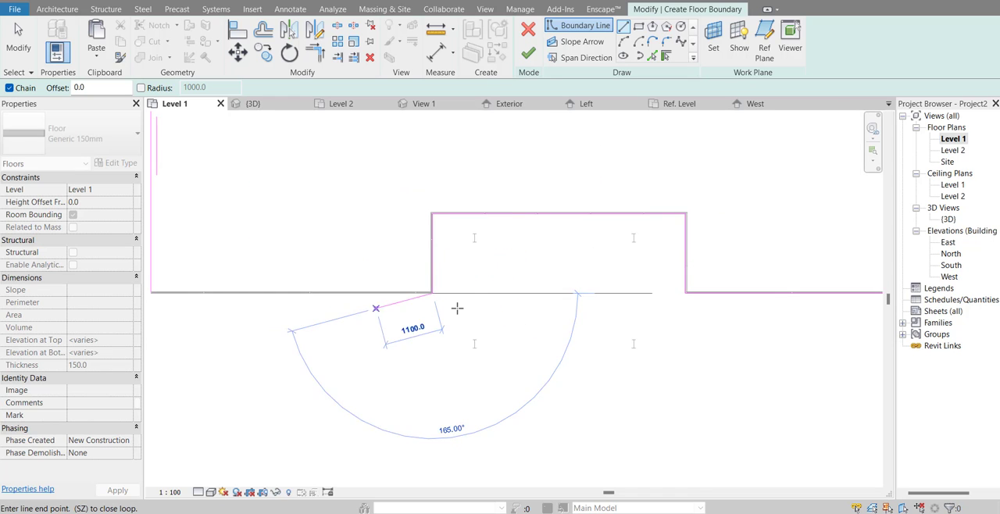
{"action": "scroll", "coordinate": [383, 308], "scroll_direction": "down", "scroll_amount": 1}
{"action": "left_click", "coordinate": [206, 295]}
{"action": "scroll", "coordinate": [254, 342], "scroll_direction": "down", "scroll_amount": 1}
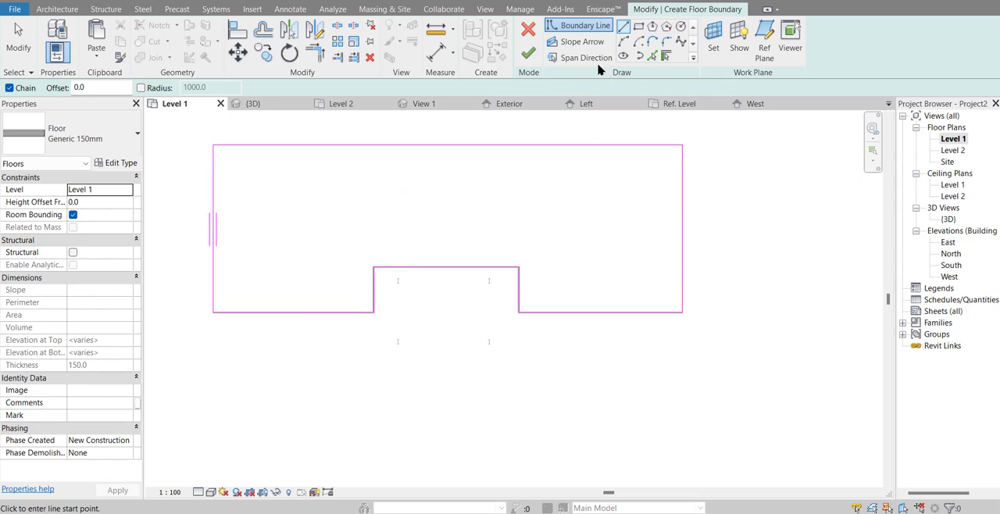
{"action": "left_click", "coordinate": [529, 53]}
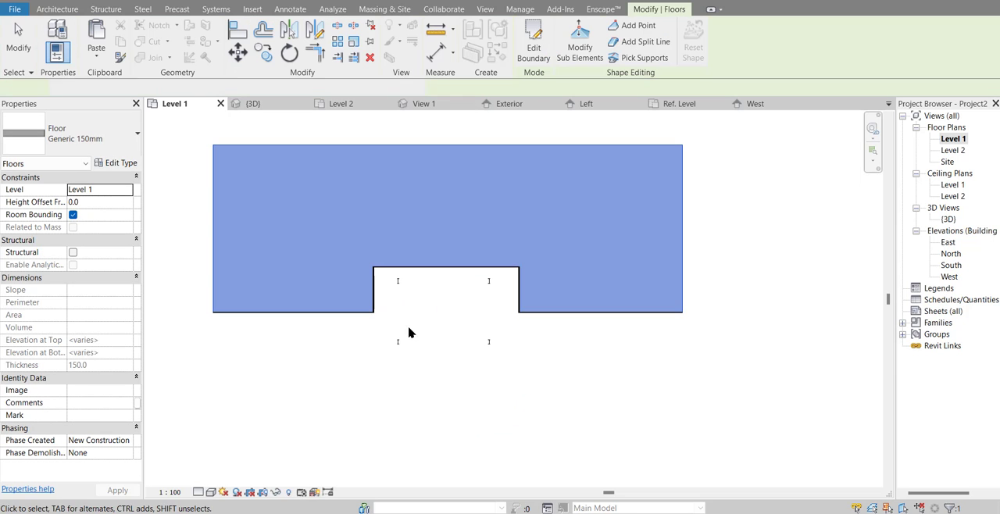
Step: Duplicate the new floor's Generic 150mm type under the name Rumput
{"action": "left_click", "coordinate": [115, 162]}
{"action": "left_click", "coordinate": [846, 153]}
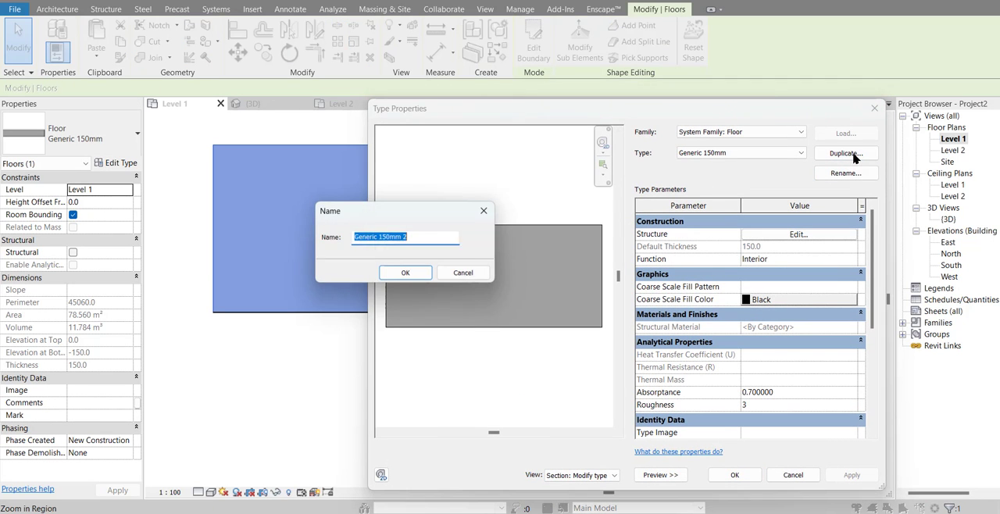
{"action": "type", "text": "Rumput"}
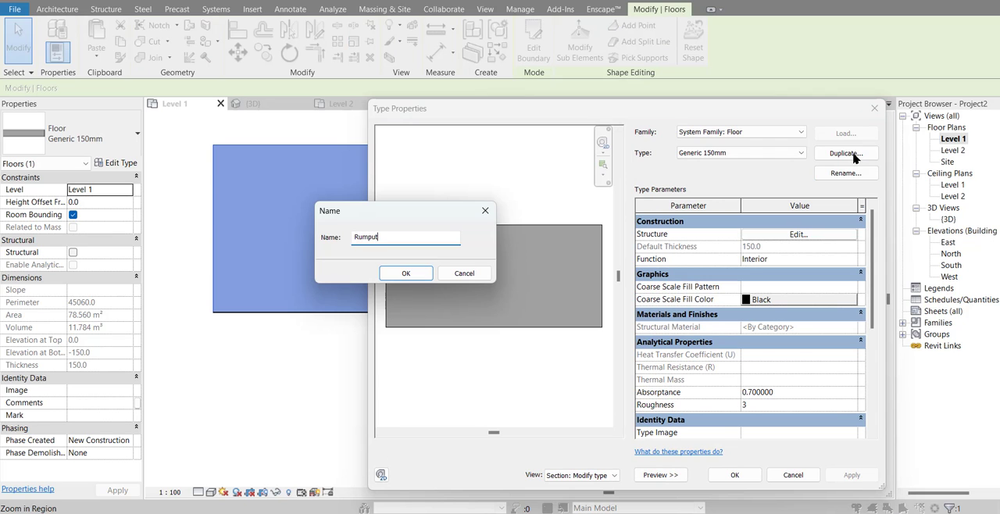
{"action": "key", "text": "Return"}
Step: Add the Grass material from the Misc category of AEC Materials to the project for the Rumput floor's structure layer
{"action": "left_click", "coordinate": [799, 234]}
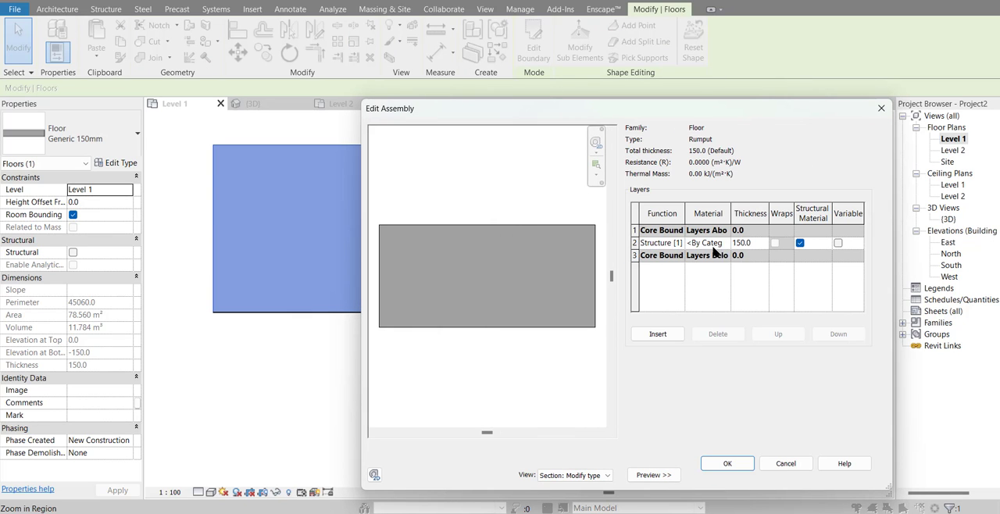
{"action": "left_click", "coordinate": [715, 243]}
{"action": "left_click", "coordinate": [724, 243]}
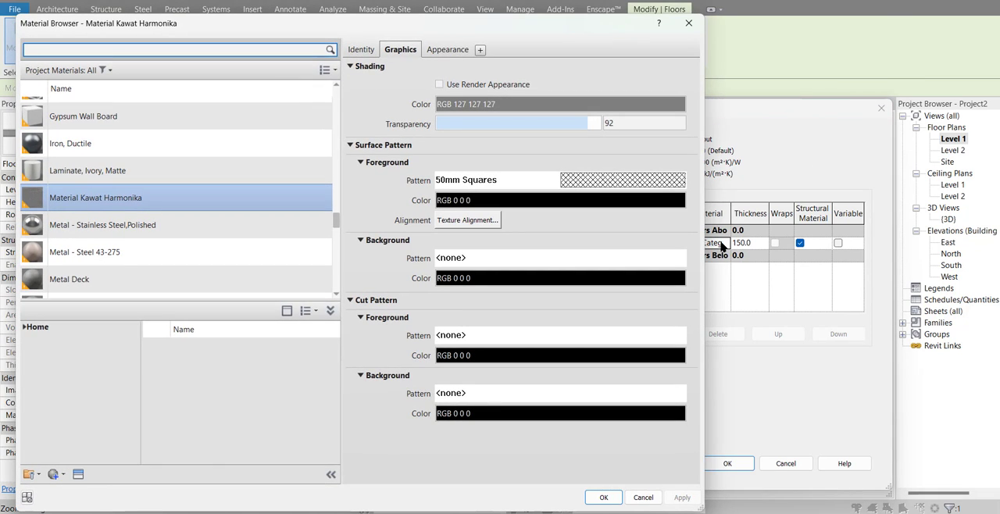
{"action": "scroll", "coordinate": [203, 244], "scroll_direction": "down", "scroll_amount": 5}
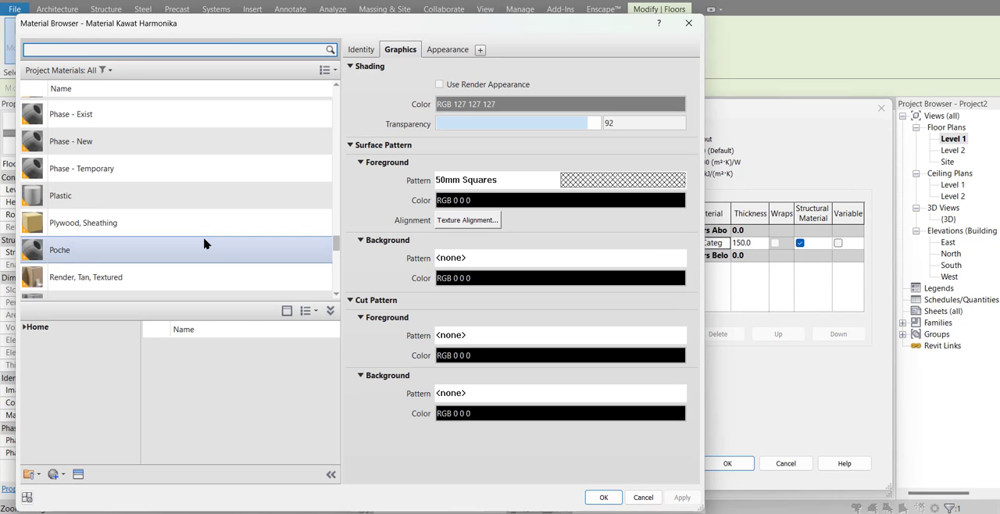
{"action": "left_click", "coordinate": [24, 328]}
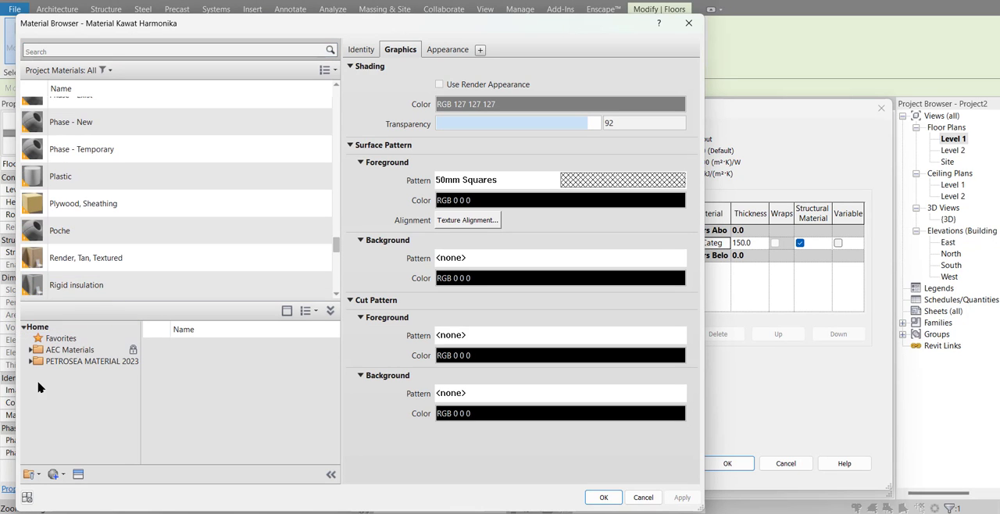
{"action": "left_click", "coordinate": [30, 351]}
{"action": "scroll", "coordinate": [61, 412], "scroll_direction": "down", "scroll_amount": 2}
{"action": "scroll", "coordinate": [68, 430], "scroll_direction": "down", "scroll_amount": 2}
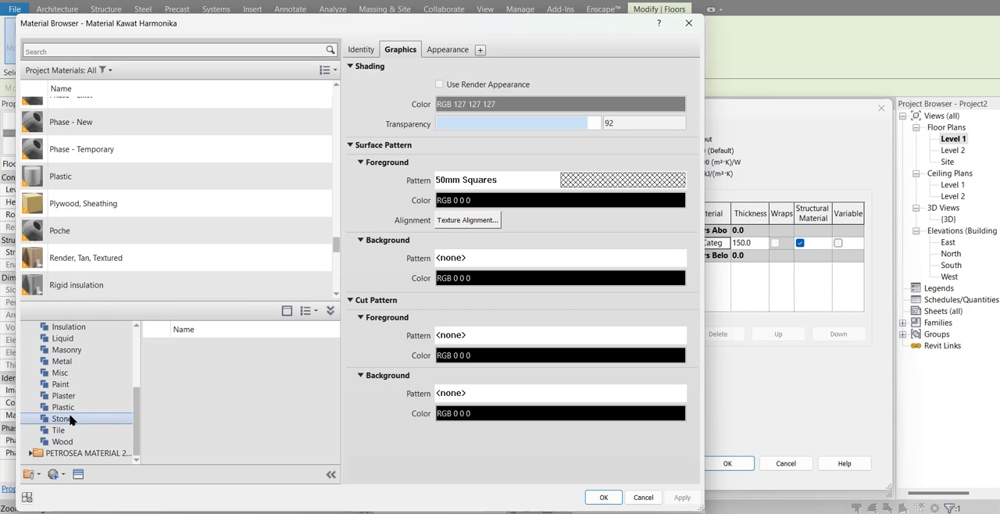
{"action": "left_click", "coordinate": [59, 373]}
{"action": "scroll", "coordinate": [195, 415], "scroll_direction": "down", "scroll_amount": 5}
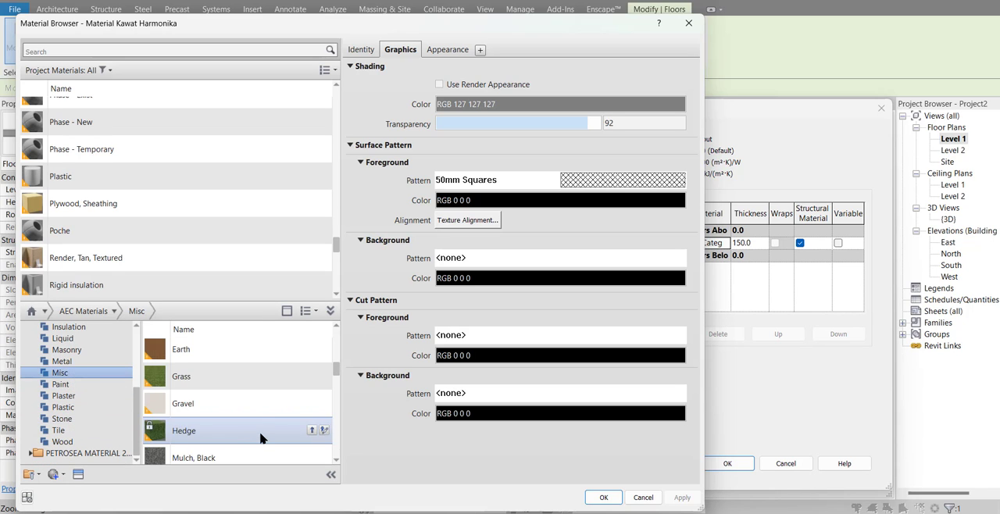
{"action": "left_click", "coordinate": [310, 377]}
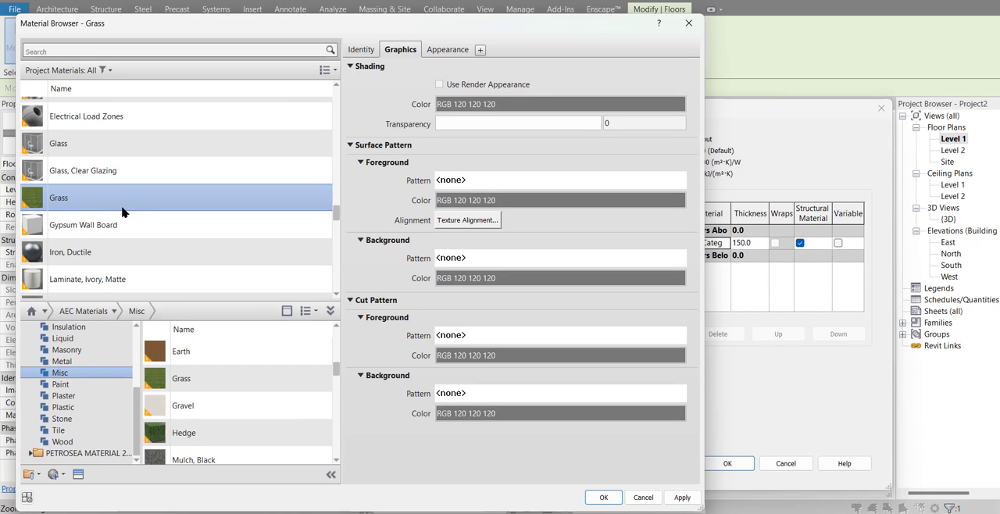
Step: Use the render appearance for Grass shading and replace its appearance image with Sitework.Planting.Grass.Thick.Light Rye.png
{"action": "left_click", "coordinate": [440, 84]}
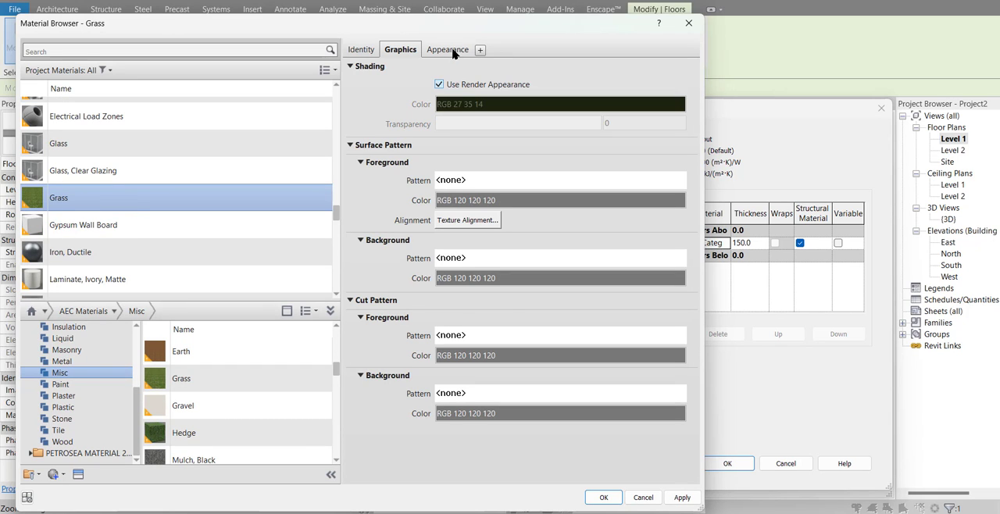
{"action": "left_click", "coordinate": [450, 50]}
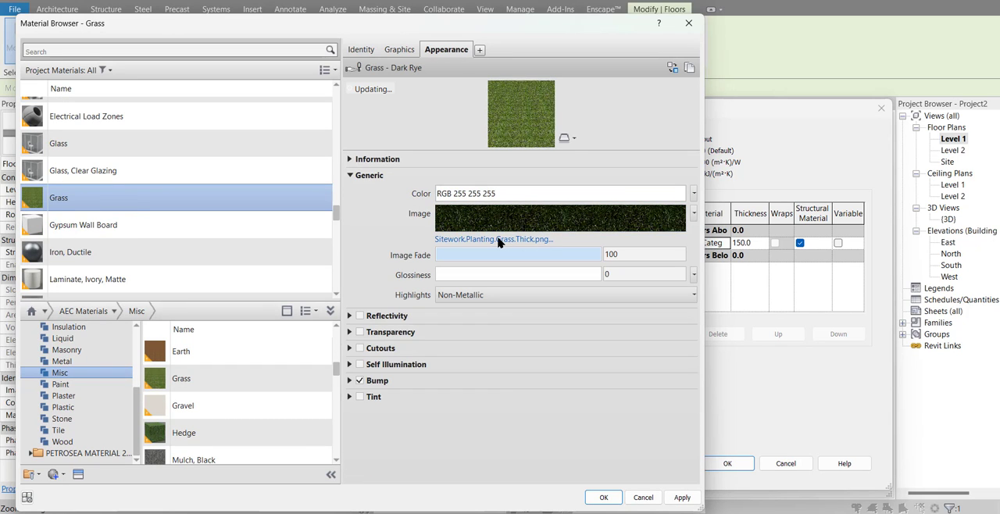
{"action": "left_click", "coordinate": [498, 239]}
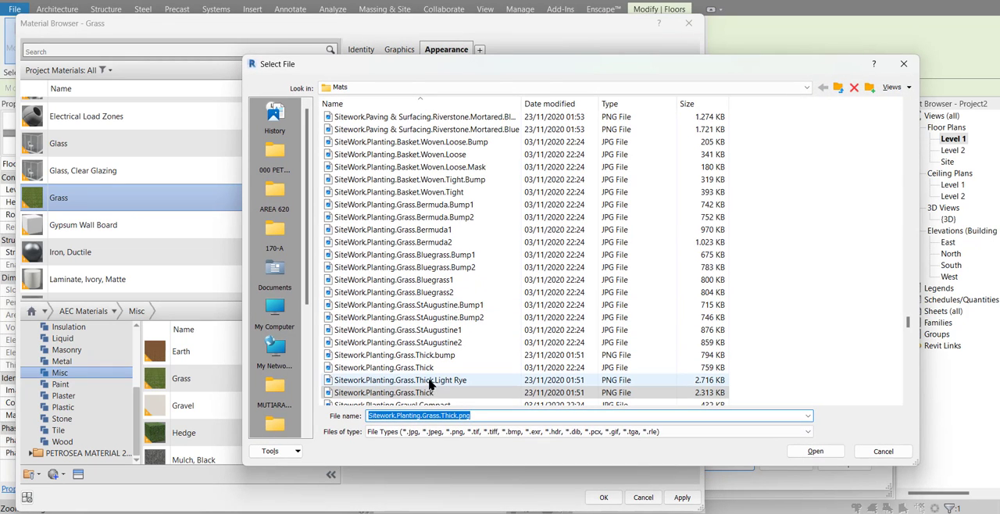
{"action": "left_click", "coordinate": [429, 380]}
{"action": "left_click", "coordinate": [813, 451]}
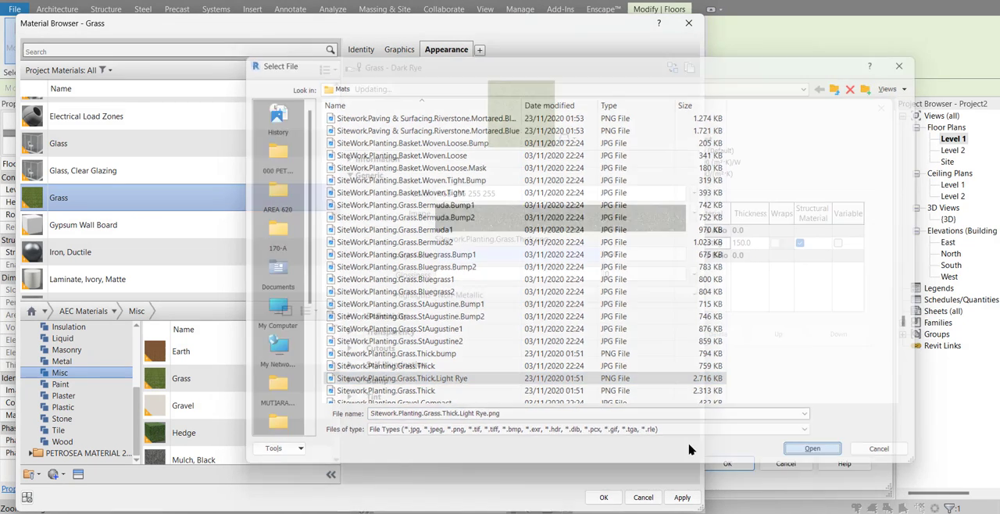
Step: Accept the Grass material and Rumput type settings, deselect the floor, and change the plan's visual style to show material colours
{"action": "left_click", "coordinate": [603, 497]}
{"action": "left_click", "coordinate": [727, 464]}
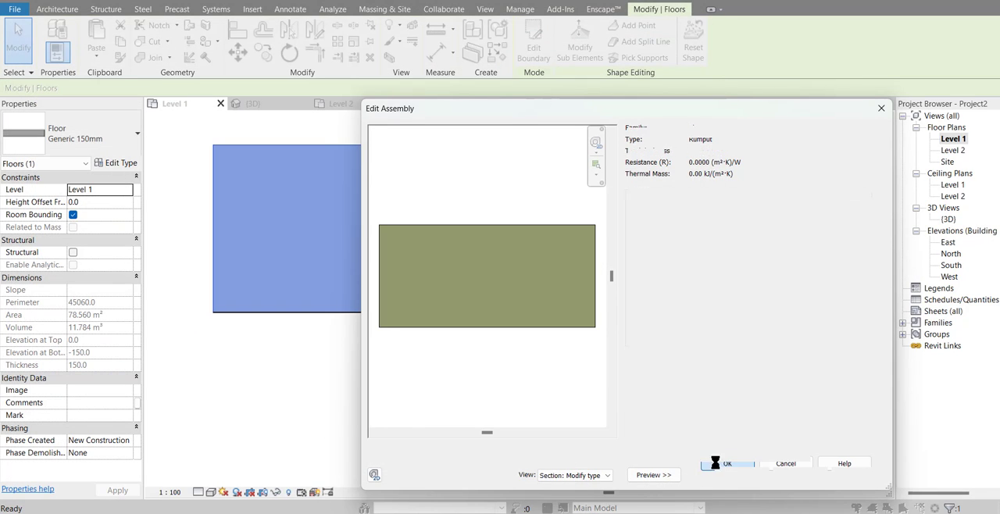
{"action": "left_click", "coordinate": [737, 474]}
{"action": "middle_click_drag", "start_coordinate": [507, 374], "coordinate": [511, 408]}
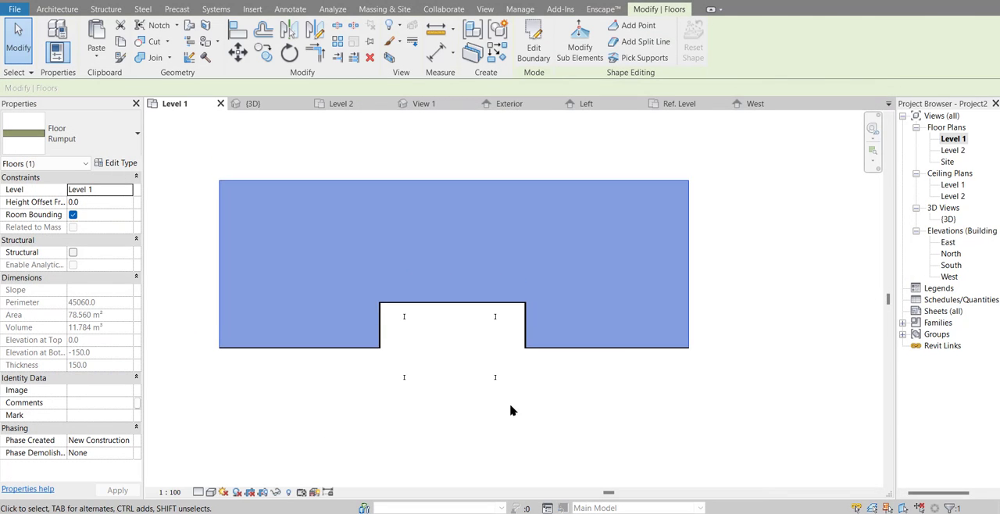
{"action": "left_click", "coordinate": [511, 409]}
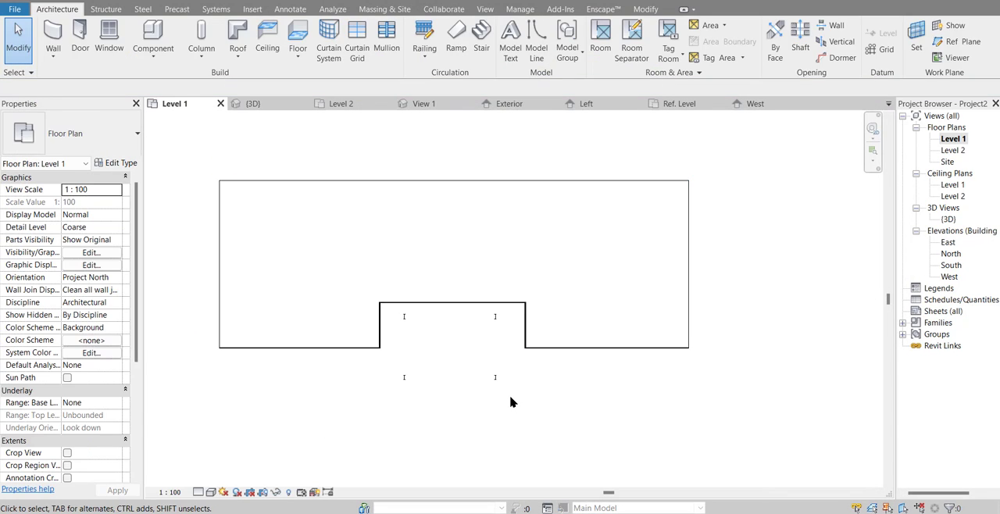
{"action": "left_click", "coordinate": [211, 493]}
{"action": "left_click", "coordinate": [222, 453]}
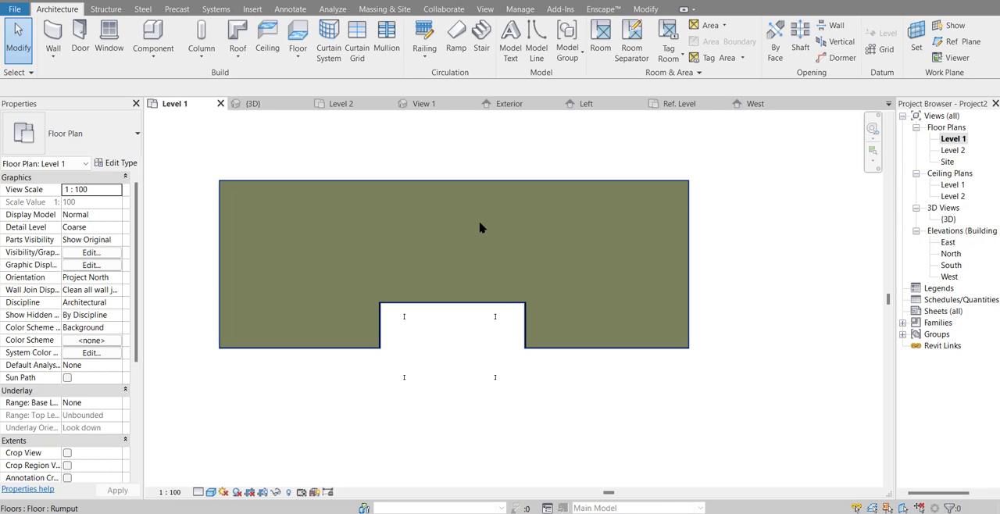
Step: Copy the Rumput floor and paste the duplicate Aligned to Same Place
{"action": "left_click", "coordinate": [477, 227]}
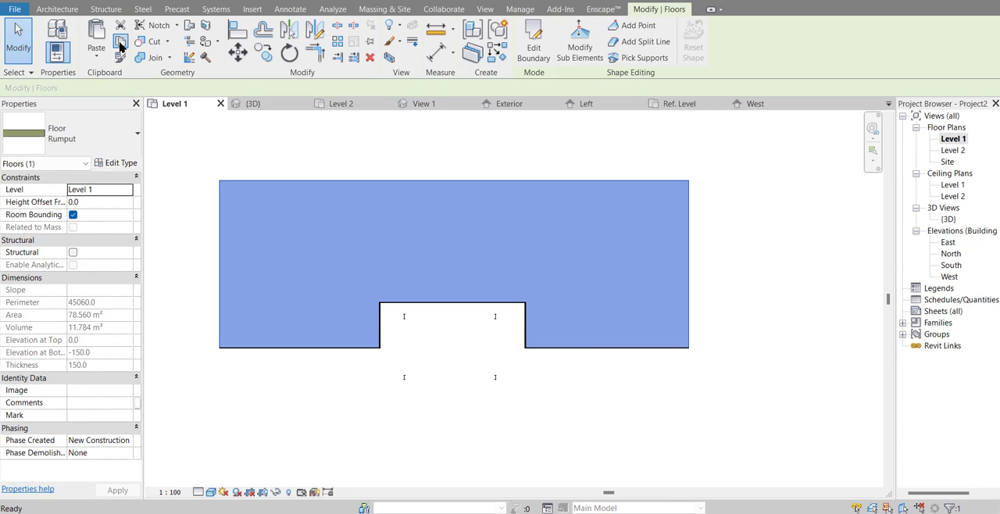
{"action": "left_click", "coordinate": [96, 53]}
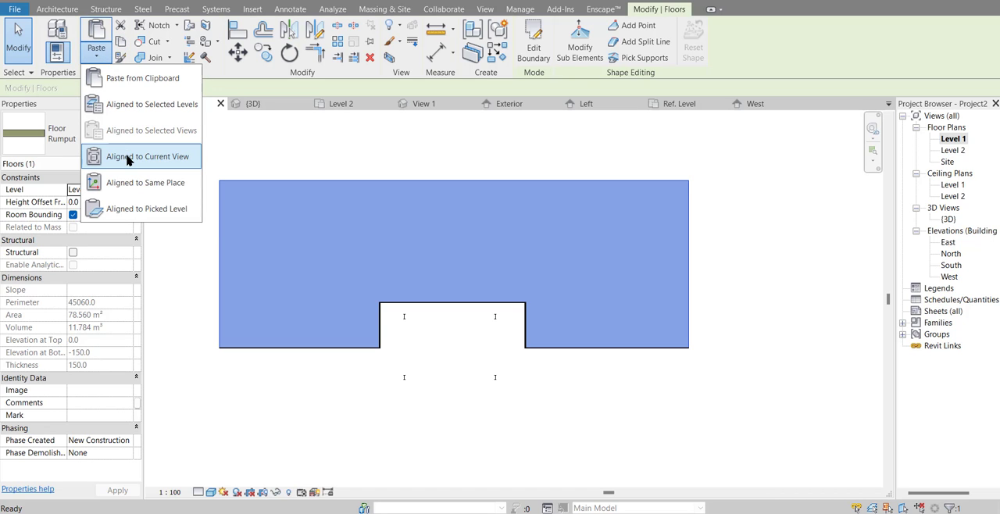
{"action": "left_click", "coordinate": [132, 185]}
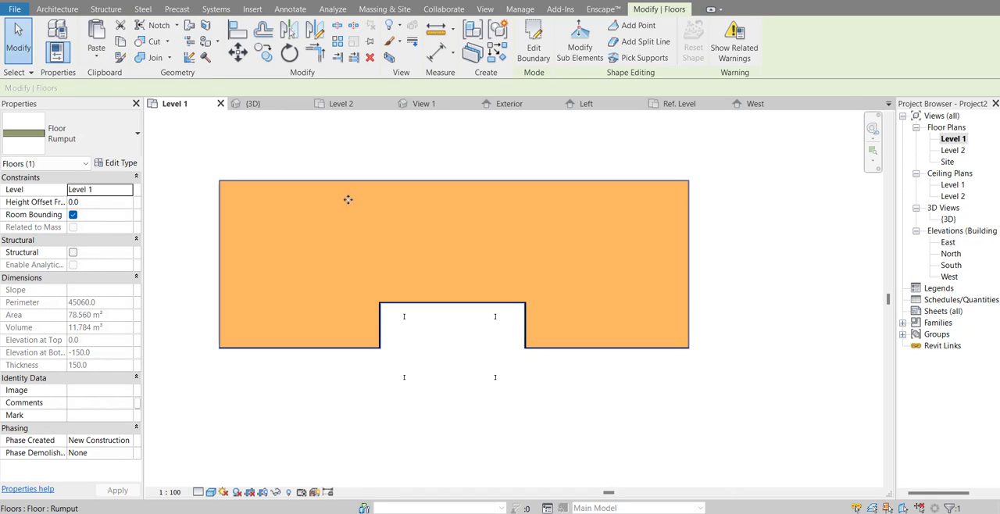
Step: Edit the copied floor's boundary, moving its long outer edge across the railing line to 7100 mm beyond the recess edge
{"action": "middle_click_drag", "start_coordinate": [346, 198], "coordinate": [416, 197]}
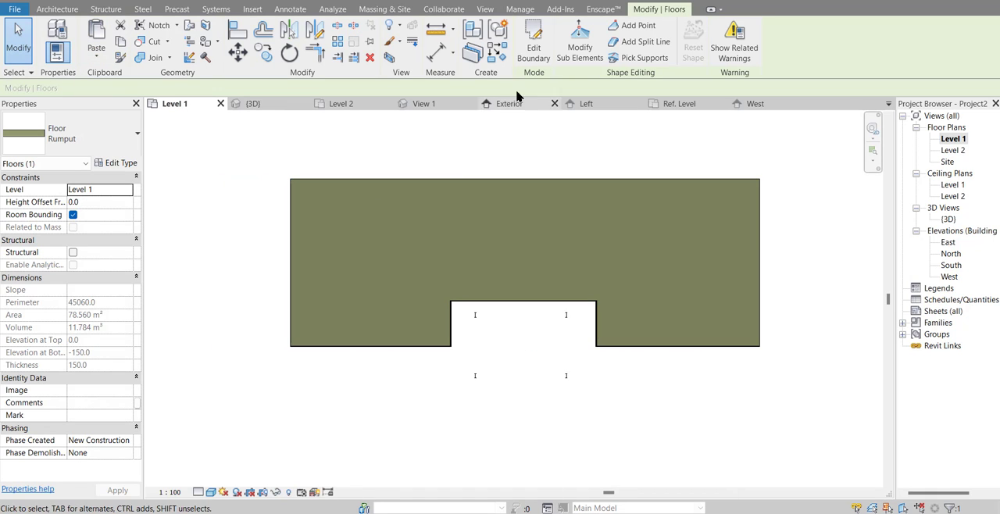
{"action": "left_click", "coordinate": [574, 180]}
{"action": "scroll", "coordinate": [579, 180], "scroll_direction": "down", "scroll_amount": 1}
{"action": "left_click_drag", "start_coordinate": [595, 179], "coordinate": [603, 473]}
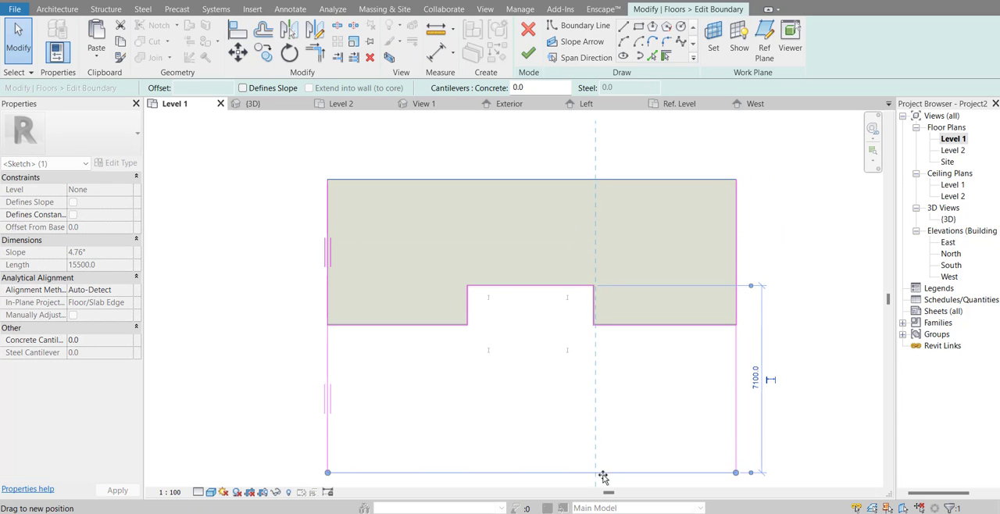
{"action": "scroll", "coordinate": [605, 375], "scroll_direction": "down", "scroll_amount": 1}
{"action": "middle_click_drag", "start_coordinate": [605, 375], "coordinate": [599, 345]}
{"action": "left_click", "coordinate": [527, 55]}
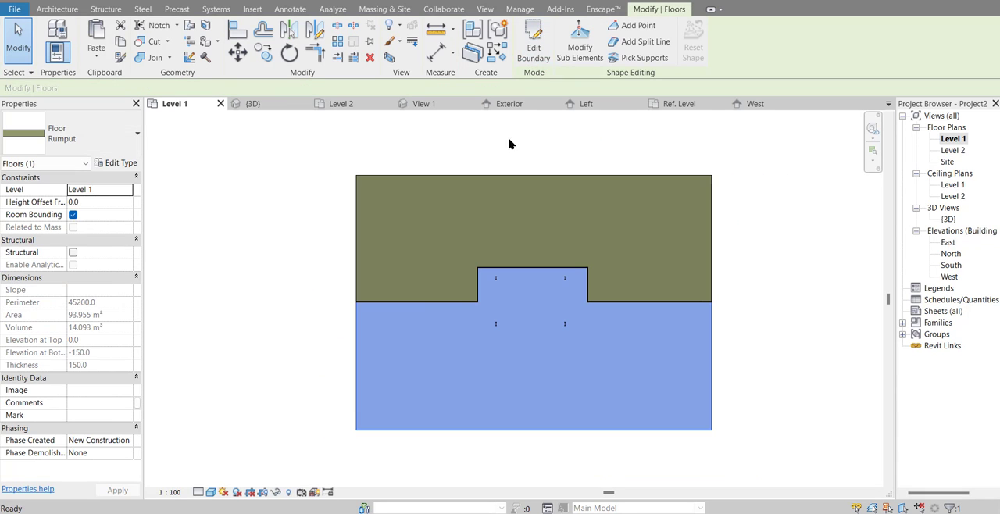
Step: Duplicate the copied floor's type under the name Beton
{"action": "left_click", "coordinate": [119, 163]}
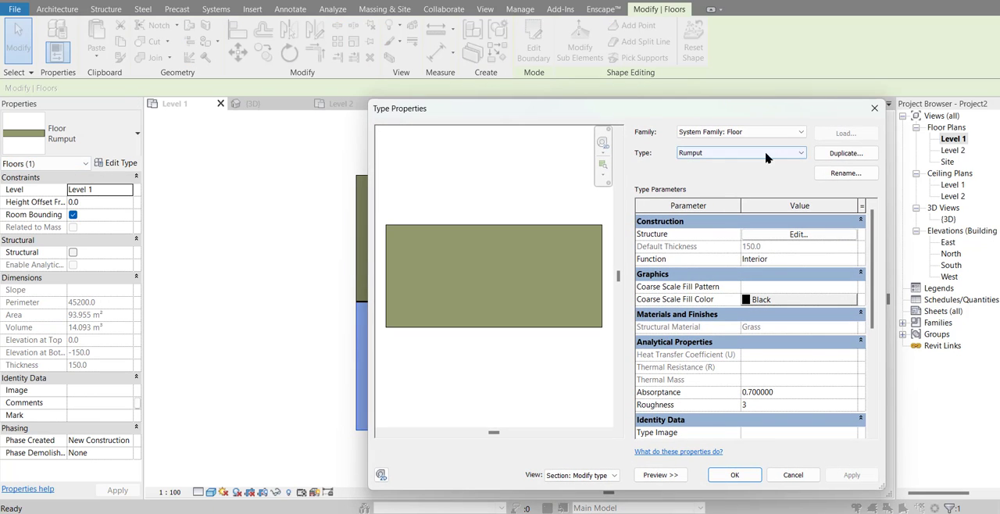
{"action": "left_click", "coordinate": [842, 153]}
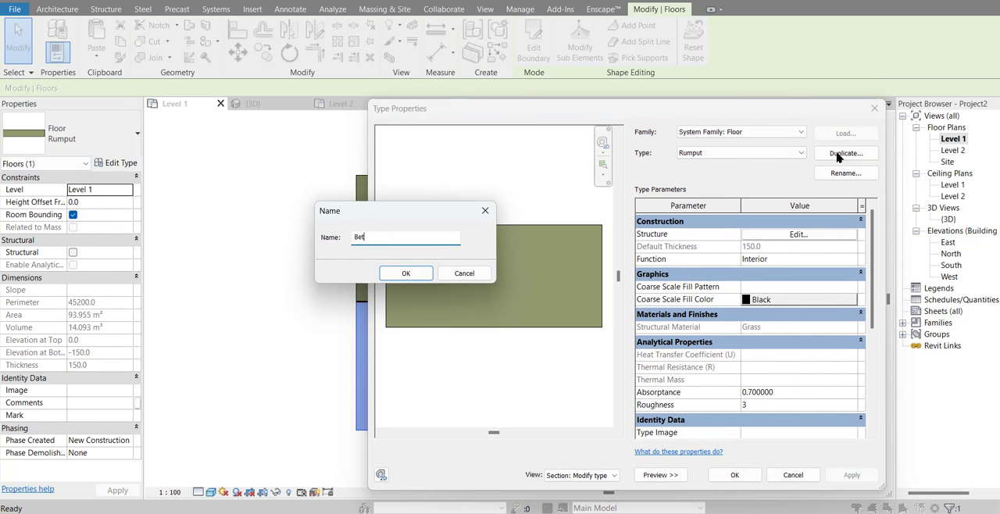
{"action": "type", "text": "Beton"}
{"action": "key", "text": "Return"}
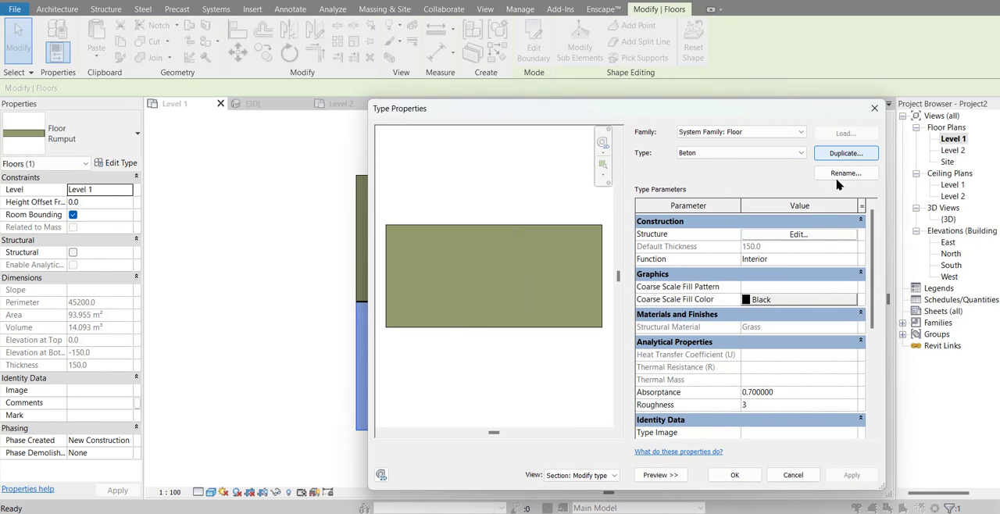
Step: Assign Concrete, Cast In Situ to the Beton type's structure layer, accept the type settings, and deselect the floor
{"action": "left_click", "coordinate": [813, 234]}
{"action": "left_click", "coordinate": [725, 243]}
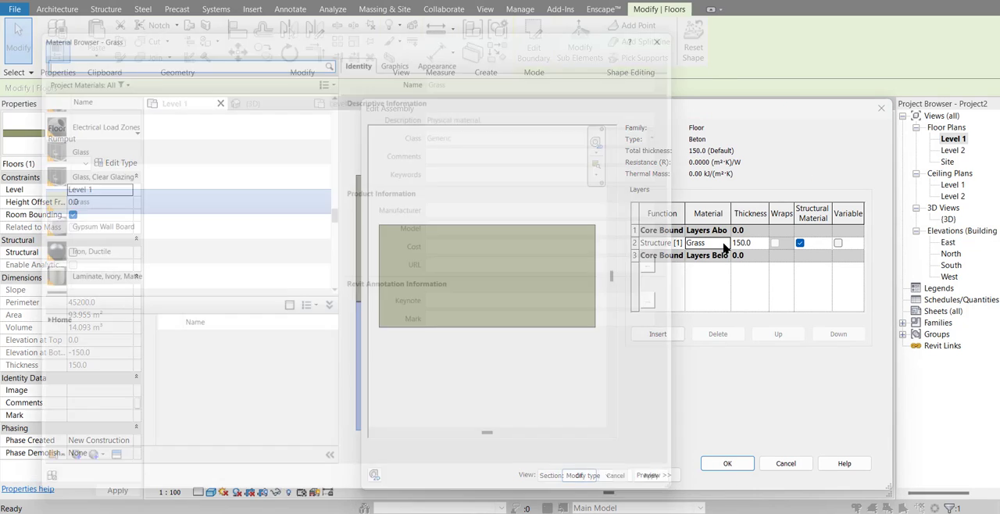
{"action": "scroll", "coordinate": [208, 258], "scroll_direction": "up", "scroll_amount": 15}
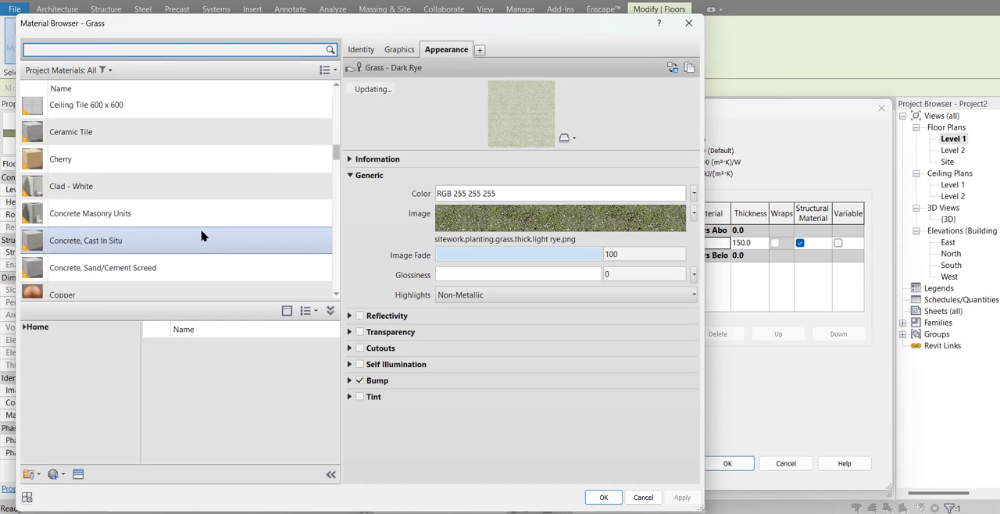
{"action": "scroll", "coordinate": [100, 233], "scroll_direction": "down", "scroll_amount": 10}
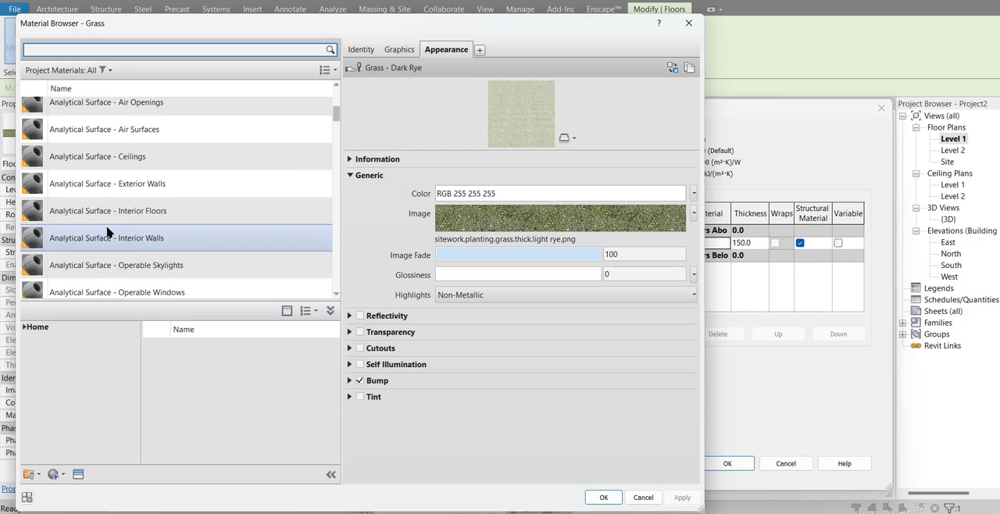
{"action": "scroll", "coordinate": [97, 242], "scroll_direction": "down", "scroll_amount": 5}
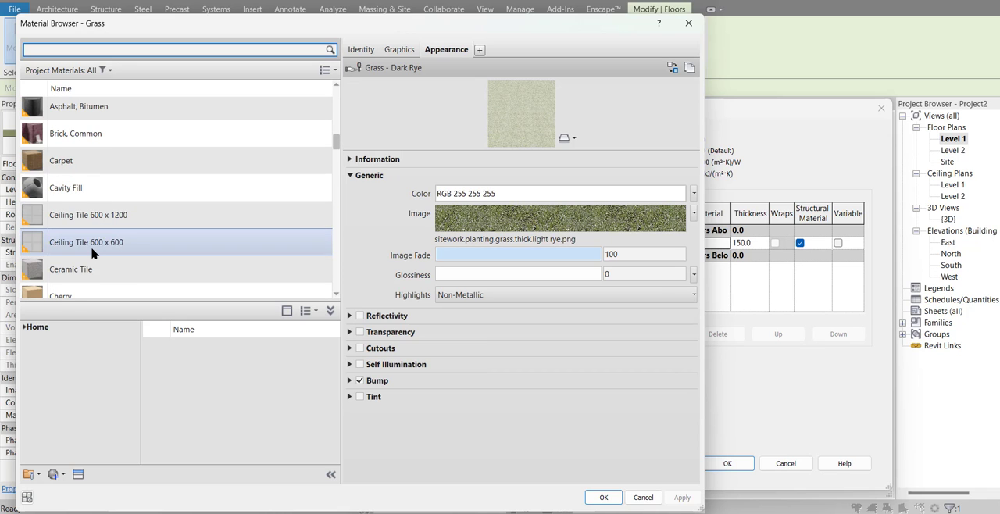
{"action": "scroll", "coordinate": [117, 270], "scroll_direction": "down", "scroll_amount": 1}
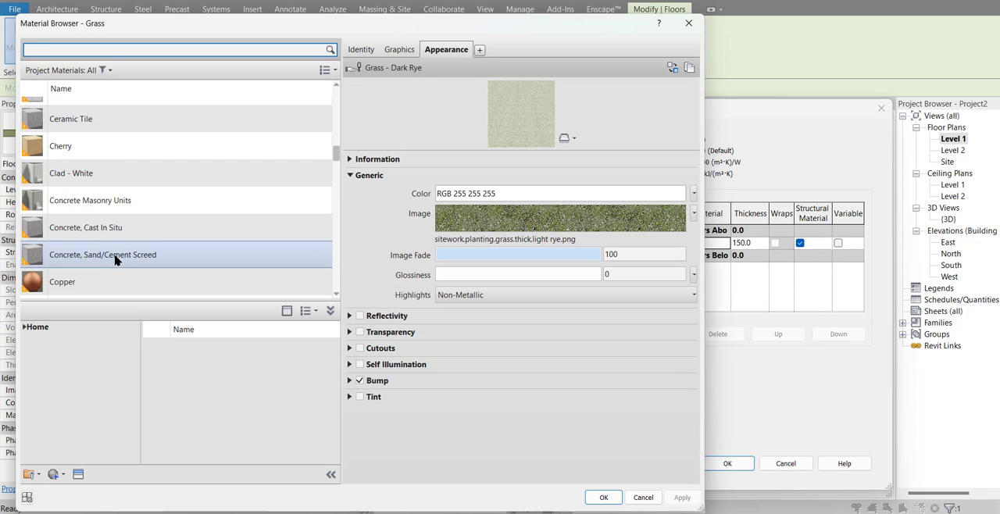
{"action": "left_click", "coordinate": [120, 234]}
{"action": "double_click", "coordinate": [120, 234]}
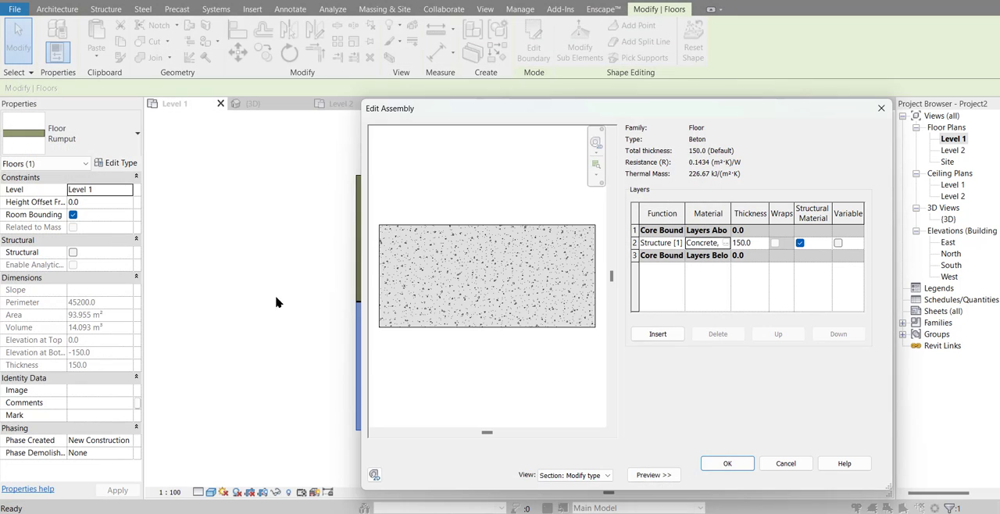
{"action": "left_click", "coordinate": [728, 465]}
{"action": "left_click", "coordinate": [736, 471]}
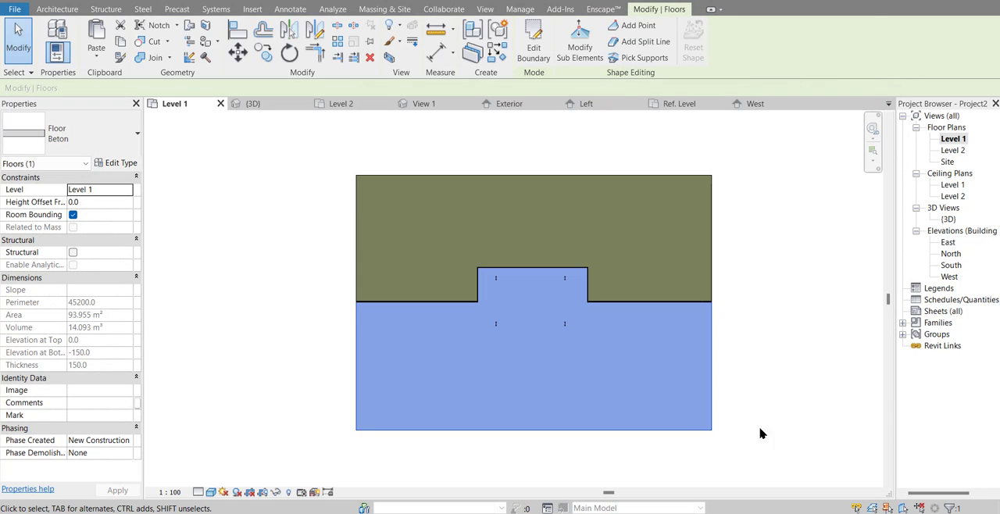
{"action": "key", "text": "Escape"}
Step: Switch to the {3D} view and open the Beton floor's structure layer material for editing
{"action": "double_click", "coordinate": [948, 219]}
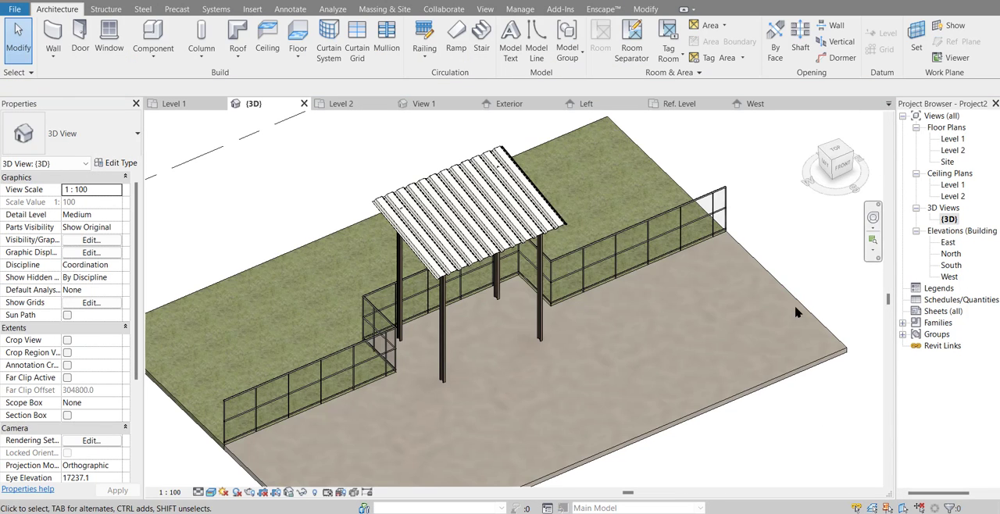
{"action": "scroll", "coordinate": [493, 465], "scroll_direction": "up", "scroll_amount": 5}
{"action": "left_click", "coordinate": [422, 469]}
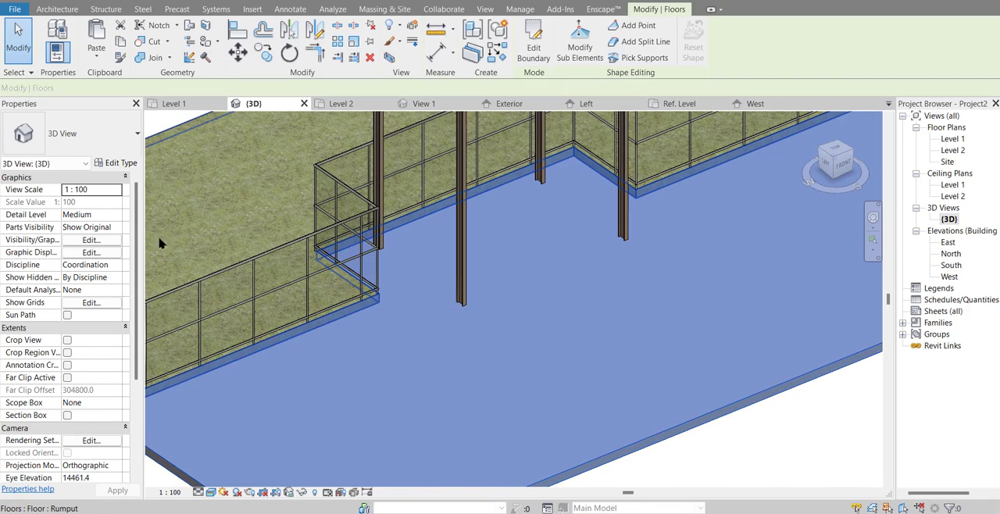
{"action": "left_click", "coordinate": [121, 164]}
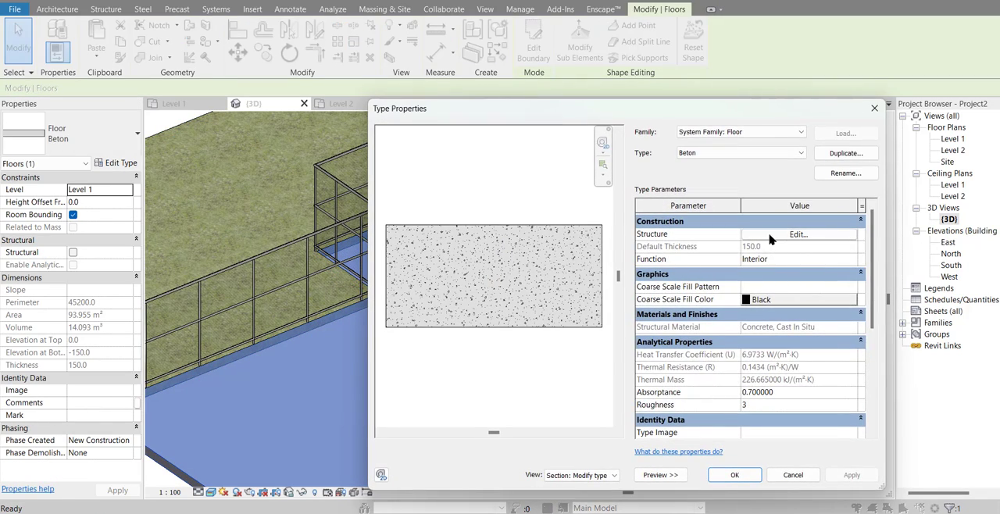
{"action": "left_click", "coordinate": [797, 234]}
{"action": "left_click", "coordinate": [727, 243]}
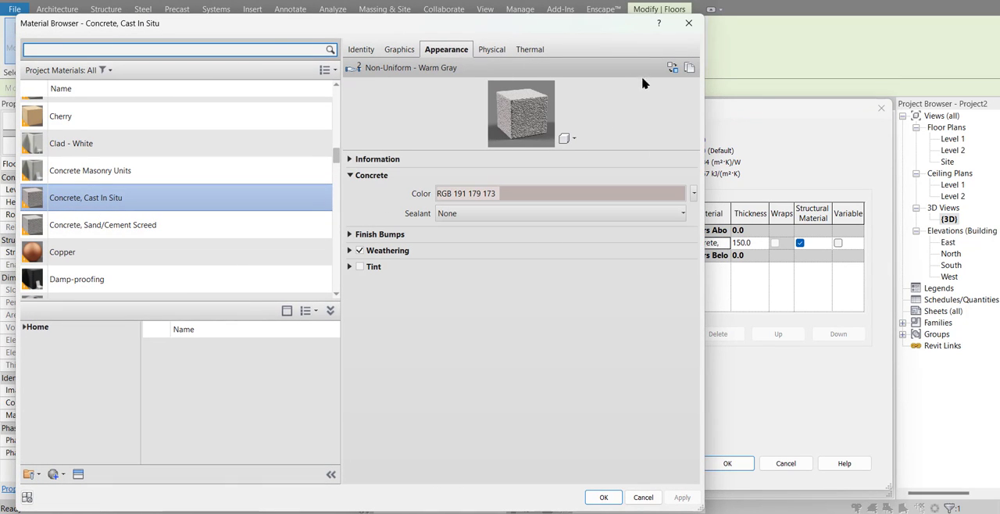
Step: Replace the concrete material's appearance with the polished asset from Concrete: Cast-In-Place in the Appearance Library, and accept the type settings
{"action": "left_click", "coordinate": [672, 69]}
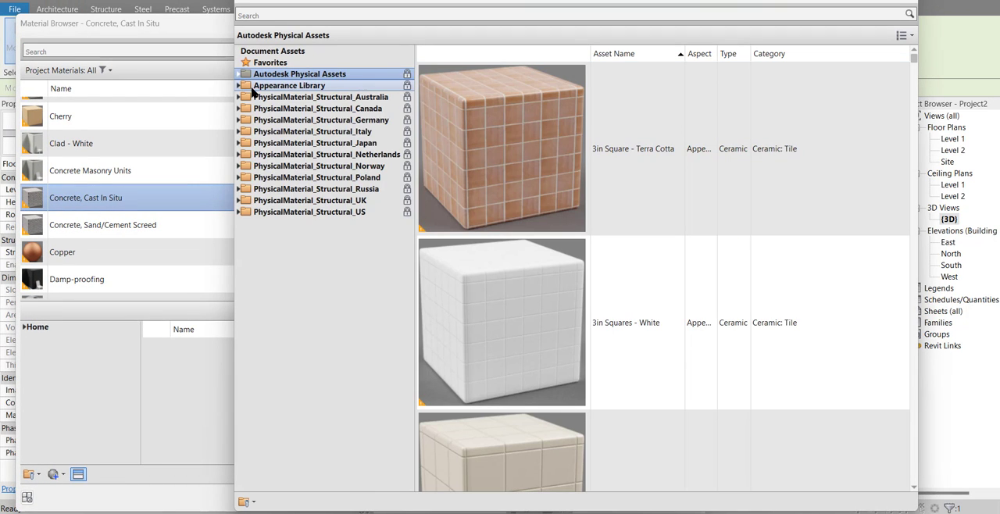
{"action": "left_click", "coordinate": [239, 86]}
{"action": "left_click", "coordinate": [244, 120]}
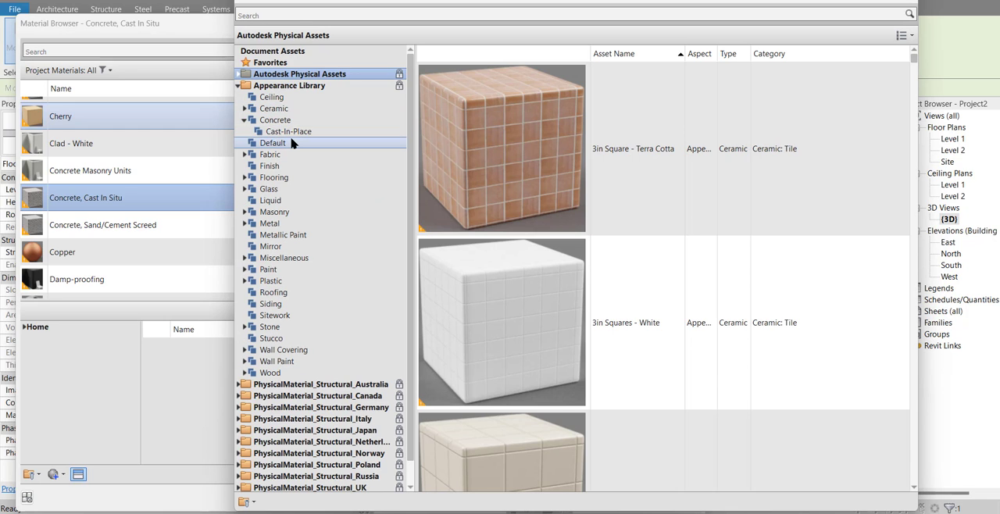
{"action": "left_click", "coordinate": [288, 132]}
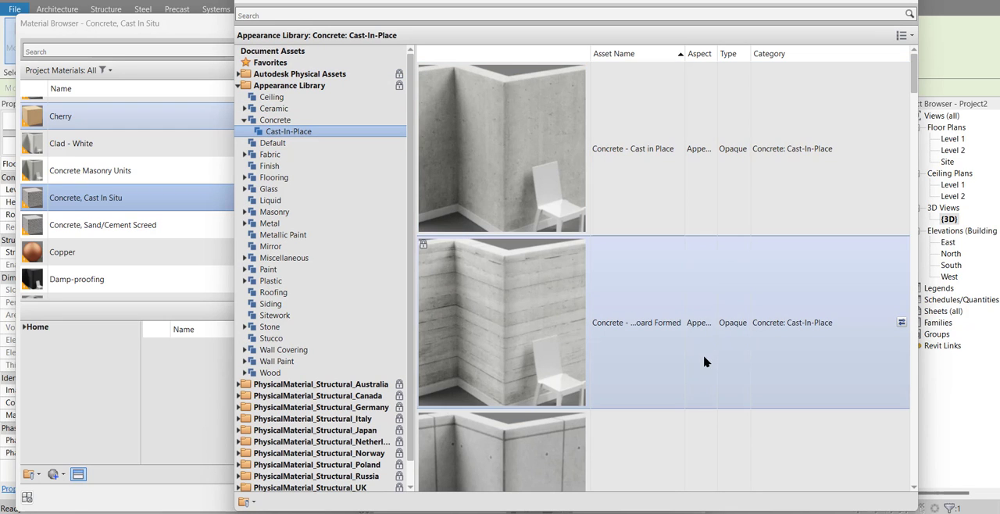
{"action": "scroll", "coordinate": [705, 361], "scroll_direction": "down", "scroll_amount": 5}
{"action": "scroll", "coordinate": [696, 340], "scroll_direction": "up", "scroll_amount": 5}
{"action": "scroll", "coordinate": [656, 207], "scroll_direction": "down", "scroll_amount": 5}
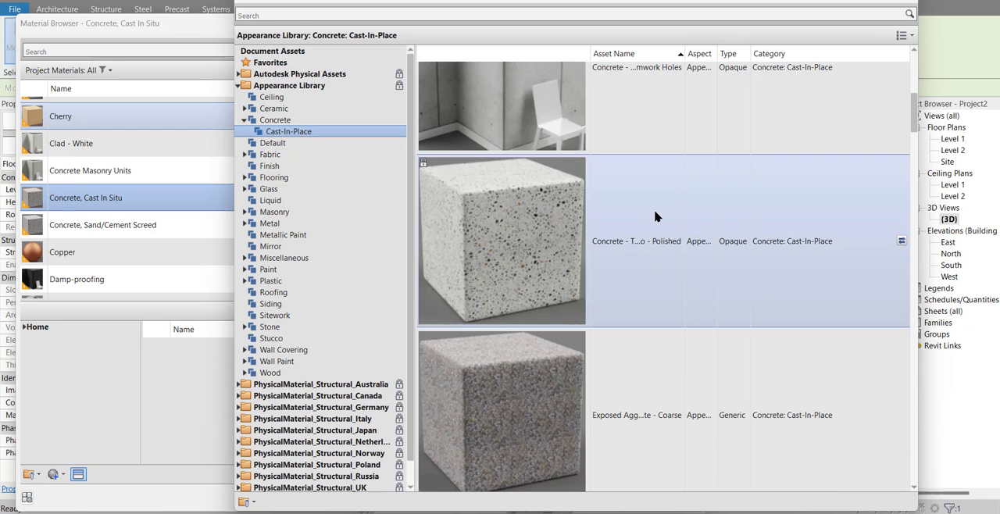
{"action": "scroll", "coordinate": [725, 164], "scroll_direction": "up", "scroll_amount": 2}
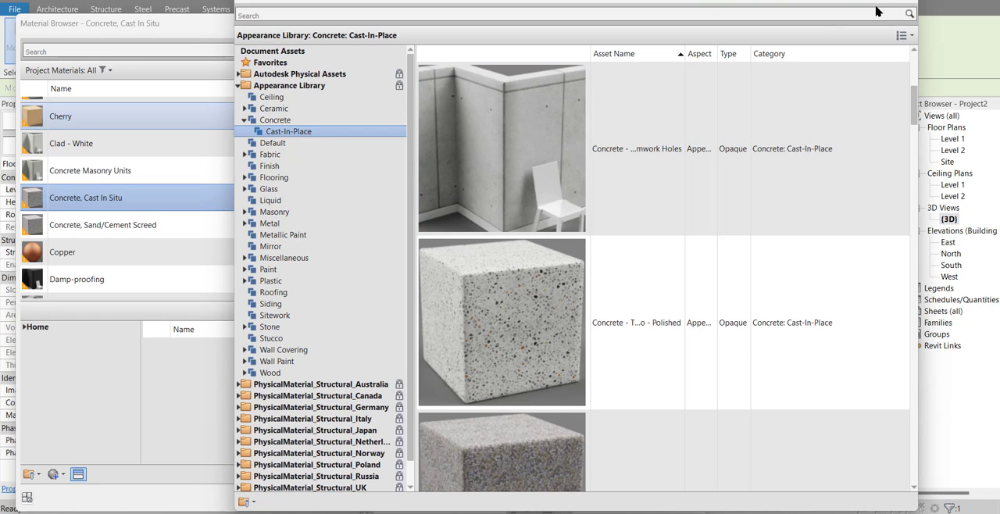
{"action": "left_click", "coordinate": [906, 2]}
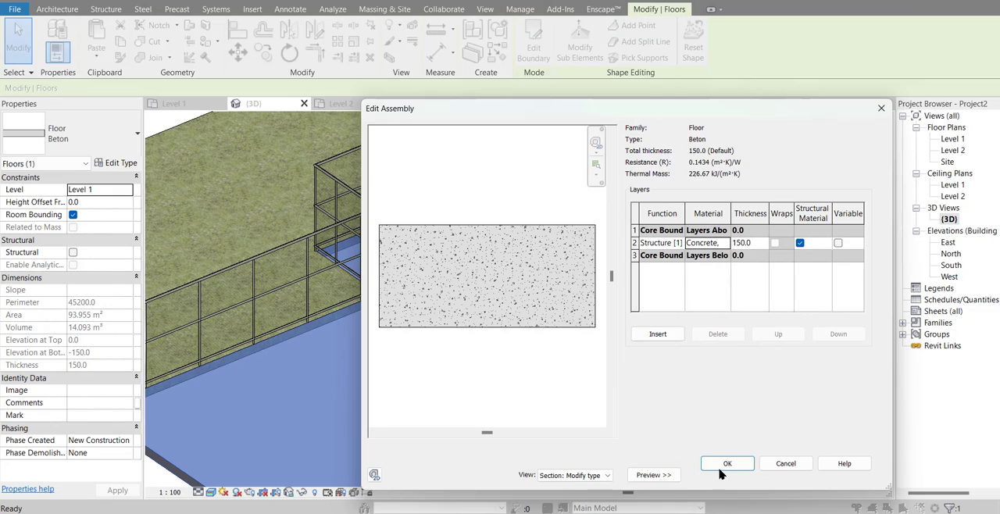
{"action": "left_click", "coordinate": [721, 471]}
{"action": "left_click", "coordinate": [723, 473]}
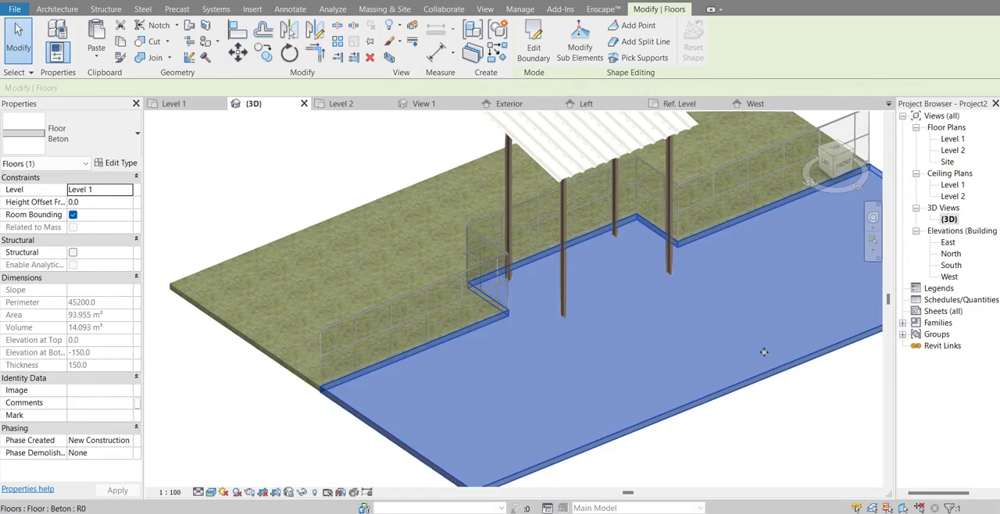
Step: Deselect the Beton floor and set Level 1 as the work plane for the canopy column's base
{"action": "left_click", "coordinate": [790, 414]}
{"action": "middle_click_drag", "start_coordinate": [797, 415], "coordinate": [698, 334], "text": "shift"}
{"action": "scroll", "coordinate": [553, 274], "scroll_direction": "up", "scroll_amount": 5}
{"action": "middle_click_drag", "start_coordinate": [565, 310], "coordinate": [580, 353], "text": "shift"}
{"action": "scroll", "coordinate": [325, 231], "scroll_direction": "up", "scroll_amount": 5}
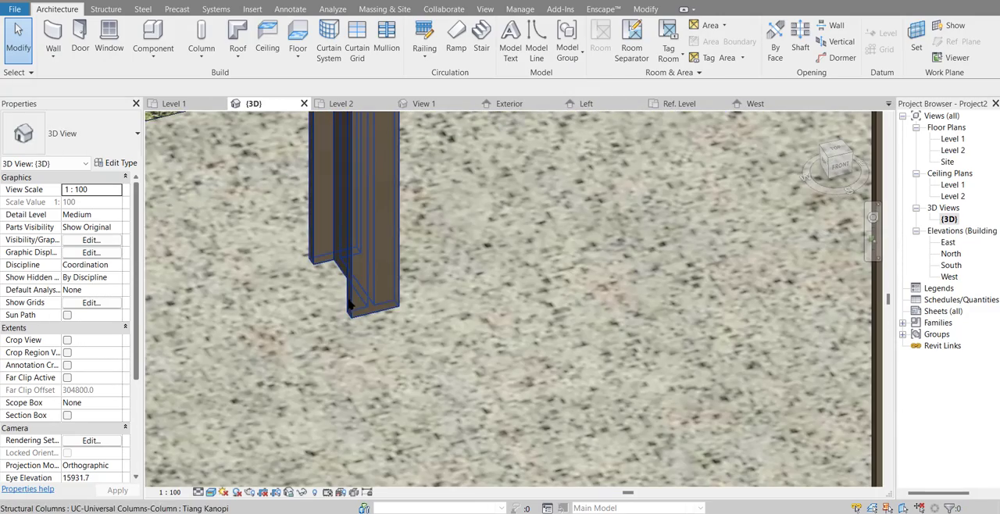
{"action": "middle_click_drag", "start_coordinate": [349, 305], "coordinate": [411, 332]}
{"action": "left_click", "coordinate": [916, 39]}
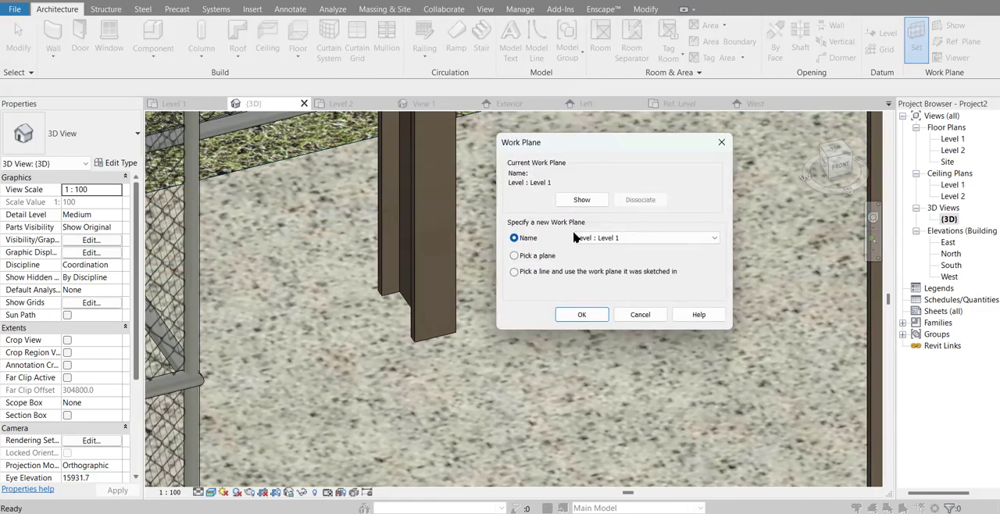
{"action": "left_click", "coordinate": [581, 314]}
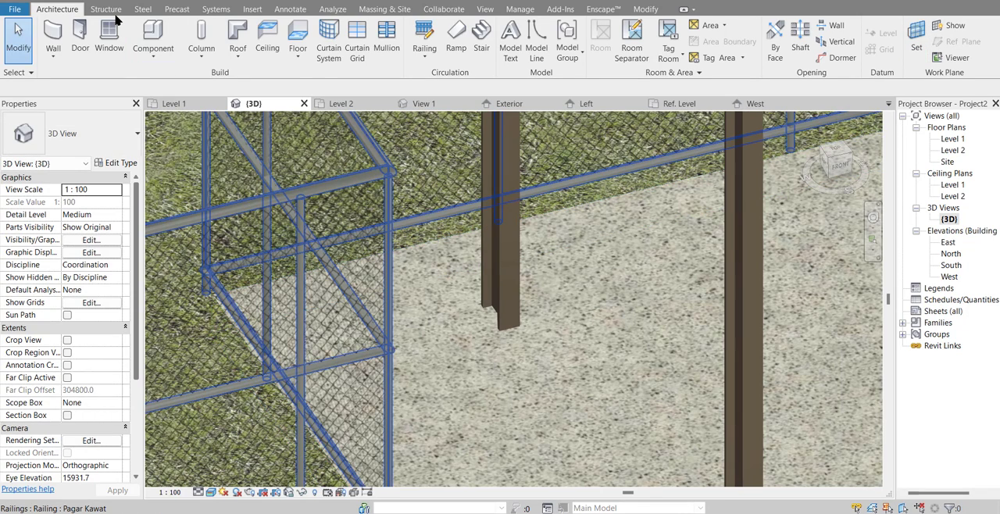
Step: Start a steel plate and sketch a 150 x 70 mm rectangle between opposite corners of the canopy column's base
{"action": "left_click", "coordinate": [106, 9]}
{"action": "left_click", "coordinate": [141, 10]}
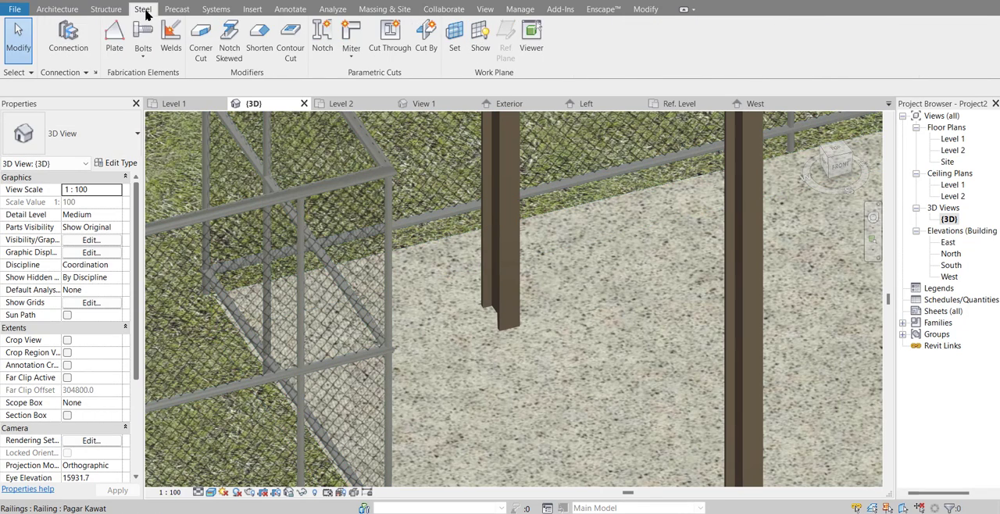
{"action": "left_click", "coordinate": [115, 39]}
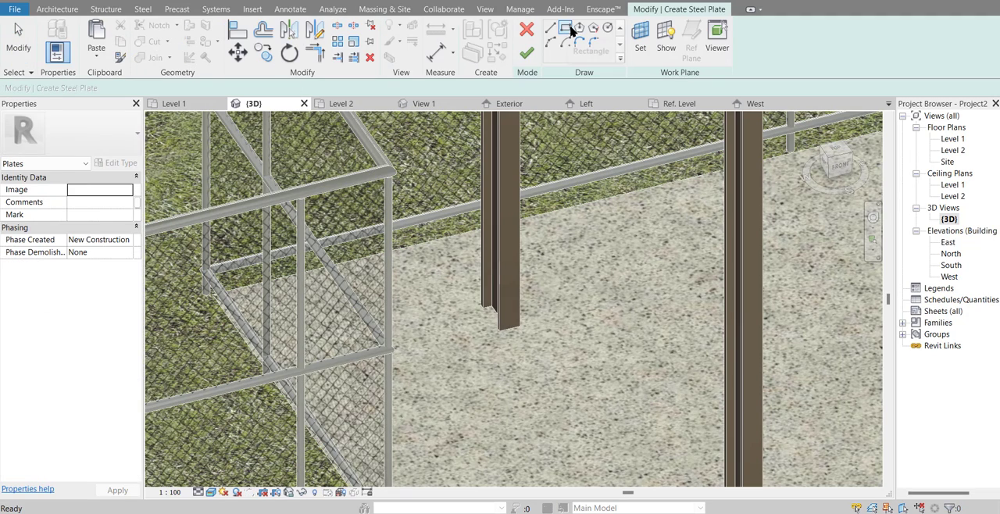
{"action": "scroll", "coordinate": [461, 320], "scroll_direction": "up", "scroll_amount": 5}
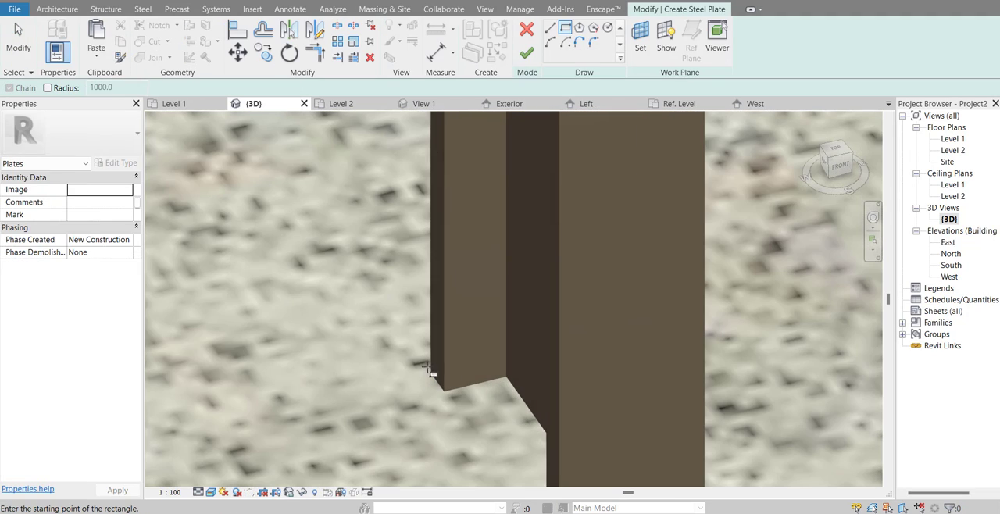
{"action": "left_click", "coordinate": [430, 373]}
{"action": "scroll", "coordinate": [431, 373], "scroll_direction": "down", "scroll_amount": 2}
{"action": "middle_click_drag", "start_coordinate": [431, 373], "coordinate": [457, 256]}
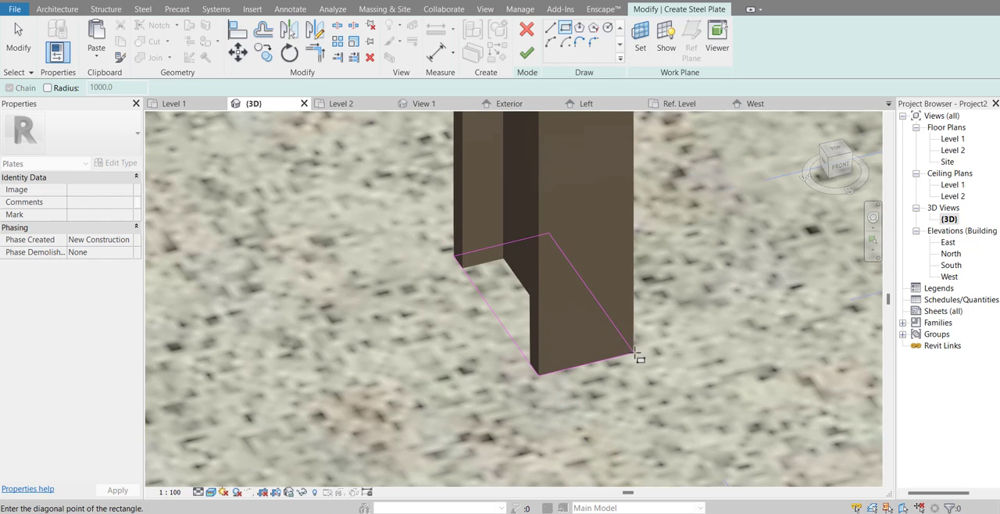
{"action": "left_click", "coordinate": [635, 350]}
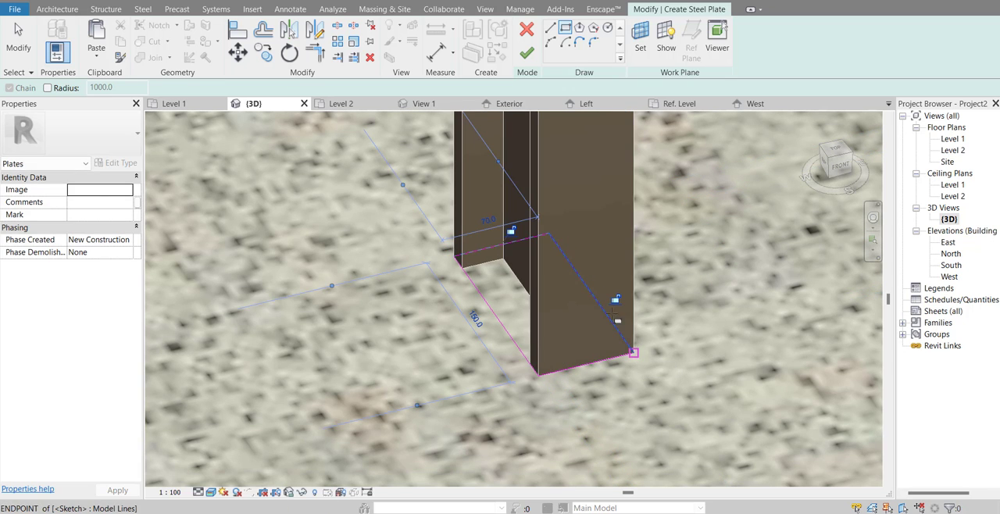
Step: Offset the whole plate outline 50 mm outward without keeping a copy, and finish the plate
{"action": "left_click", "coordinate": [262, 32]}
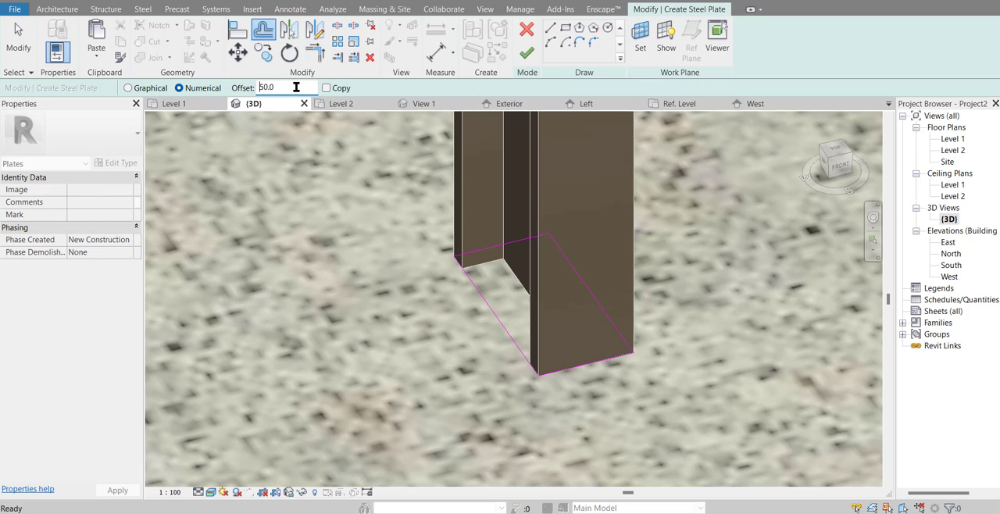
{"action": "left_click", "coordinate": [484, 309]}
{"action": "scroll", "coordinate": [500, 303], "scroll_direction": "down", "scroll_amount": 3}
{"action": "scroll", "coordinate": [500, 302], "scroll_direction": "up", "scroll_amount": 1}
{"action": "left_click", "coordinate": [527, 53]}
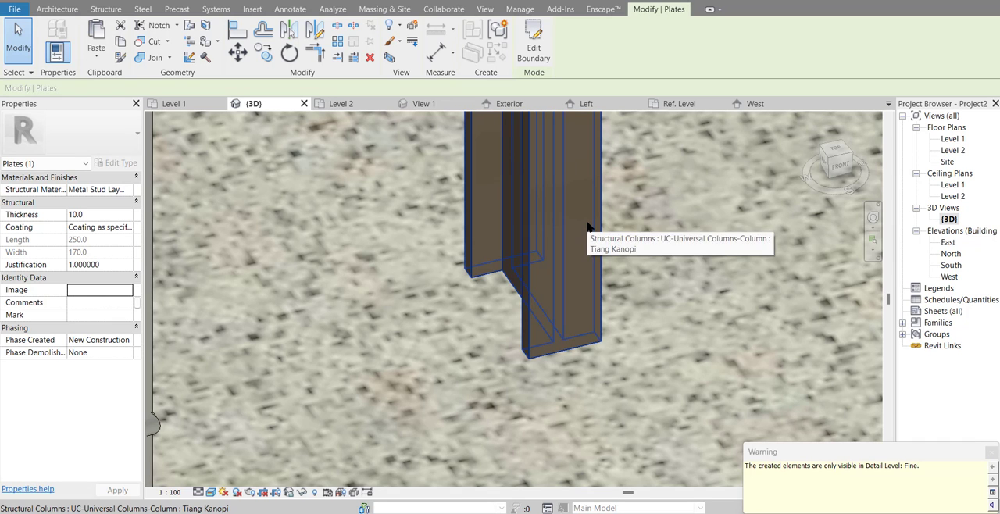
Step: Set the 3D view's detail level to Fine and select the new base plate under the canopy column
{"action": "left_click", "coordinate": [198, 492]}
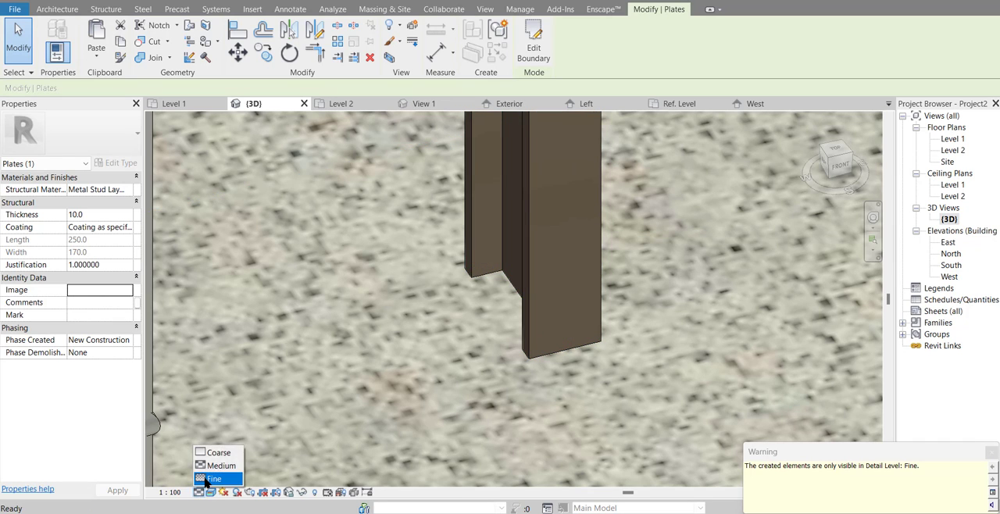
{"action": "left_click", "coordinate": [213, 475]}
{"action": "left_click", "coordinate": [402, 355]}
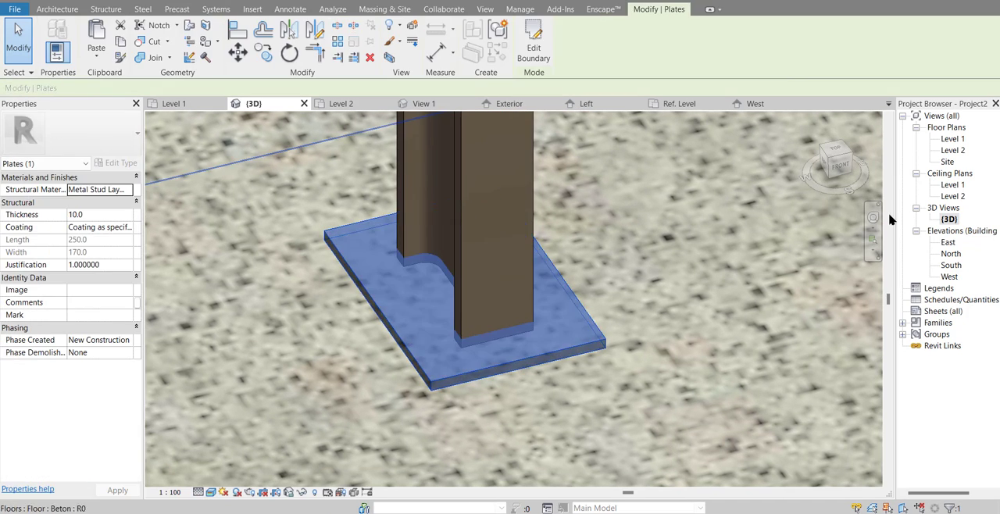
{"action": "scroll", "coordinate": [373, 297], "scroll_direction": "down", "scroll_amount": 5}
{"action": "scroll", "coordinate": [374, 297], "scroll_direction": "down", "scroll_amount": 3}
{"action": "middle_click_drag", "start_coordinate": [373, 297], "coordinate": [312, 219]}
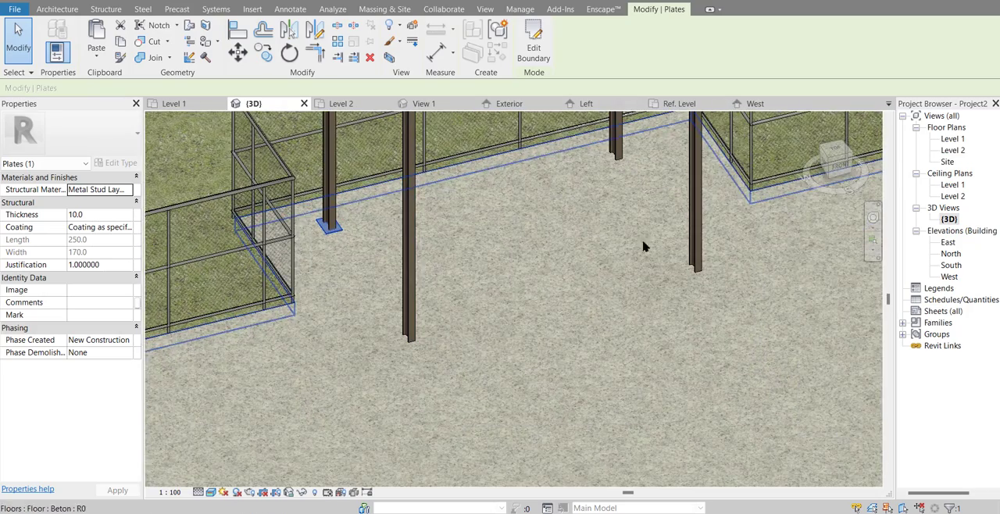
Step: Open the Level 1 floor plan and set its detail level to Fine around the four canopy columns
{"action": "double_click", "coordinate": [952, 139]}
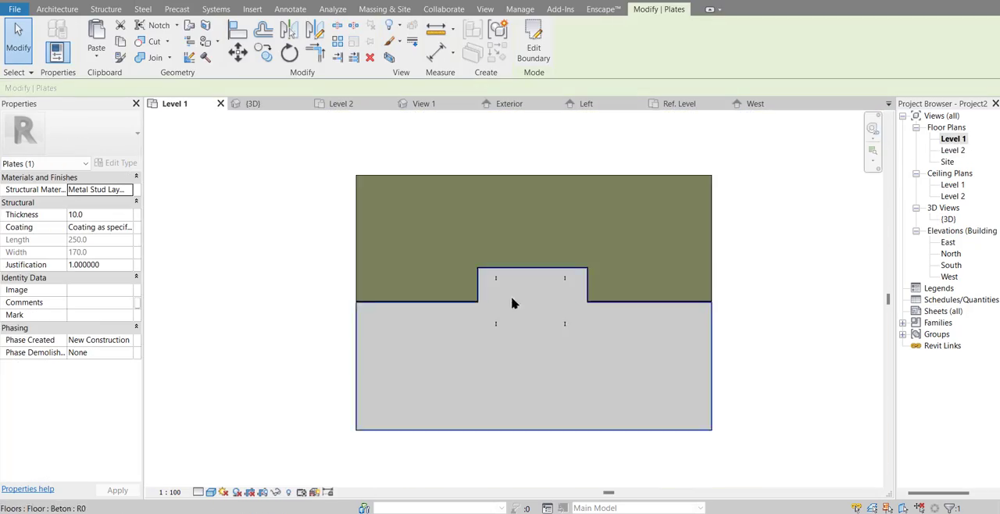
{"action": "scroll", "coordinate": [506, 288], "scroll_direction": "up", "scroll_amount": 3}
{"action": "scroll", "coordinate": [509, 293], "scroll_direction": "down", "scroll_amount": 2}
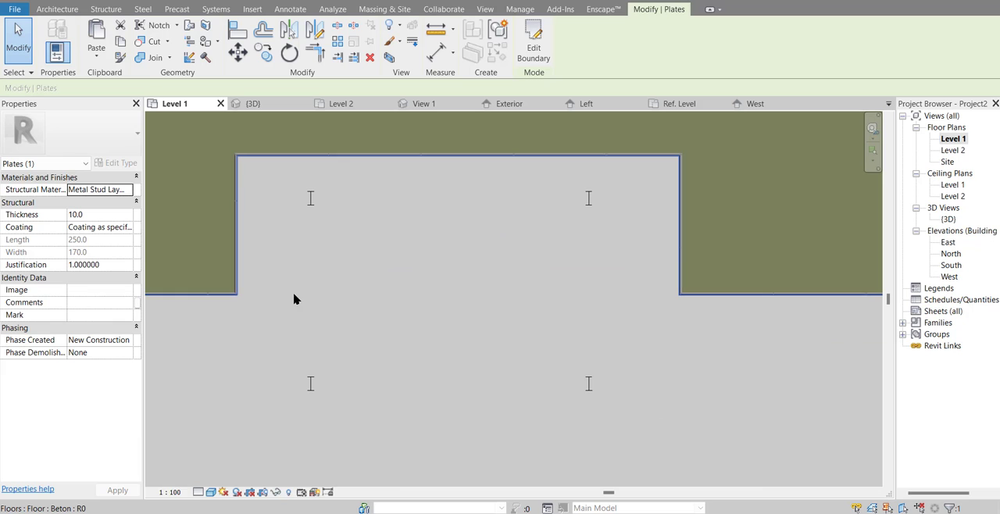
{"action": "left_click", "coordinate": [198, 491]}
{"action": "left_click", "coordinate": [209, 478]}
{"action": "scroll", "coordinate": [308, 266], "scroll_direction": "up", "scroll_amount": 3}
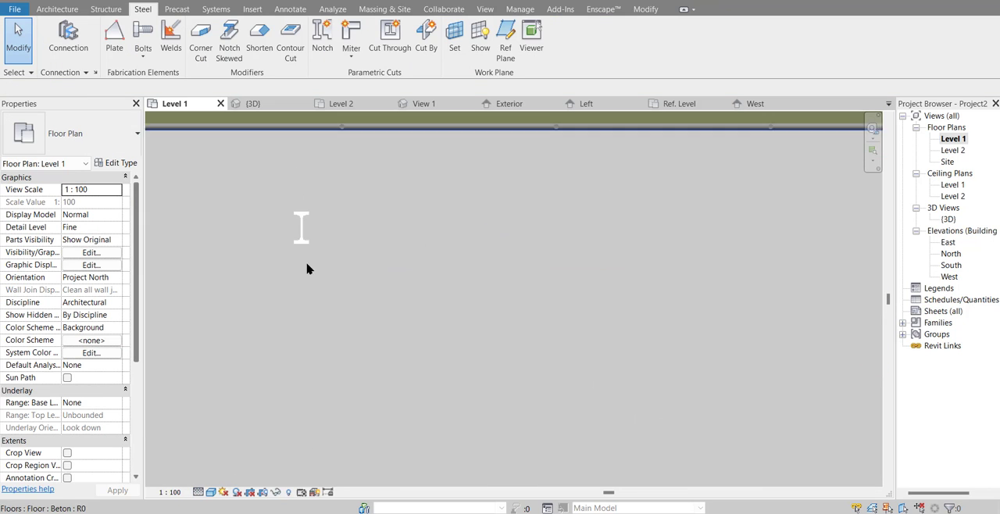
{"action": "scroll", "coordinate": [216, 226], "scroll_direction": "down", "scroll_amount": 3}
{"action": "middle_click_drag", "start_coordinate": [233, 208], "coordinate": [302, 150]}
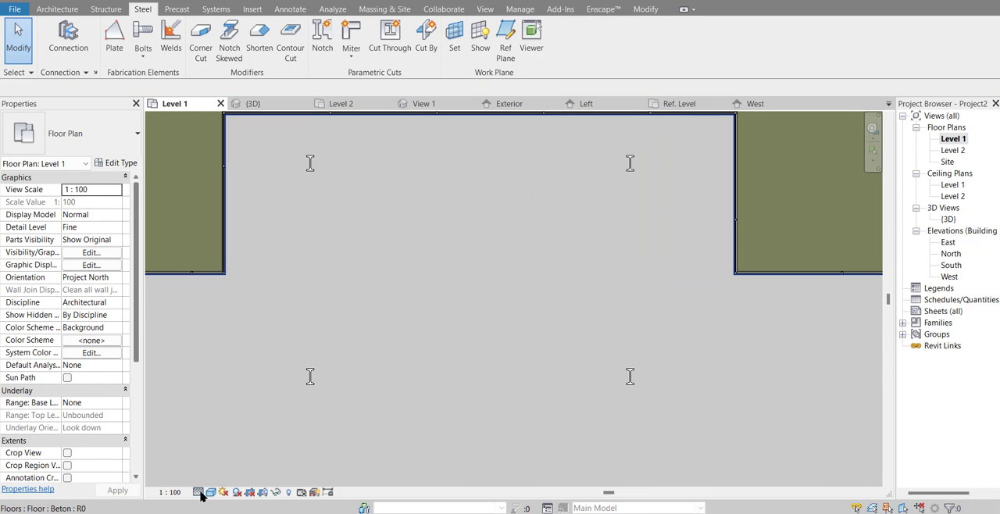
Step: Switch the Level 1 plan's visual style to Wireframe
{"action": "left_click", "coordinate": [211, 491]}
{"action": "left_click", "coordinate": [239, 426]}
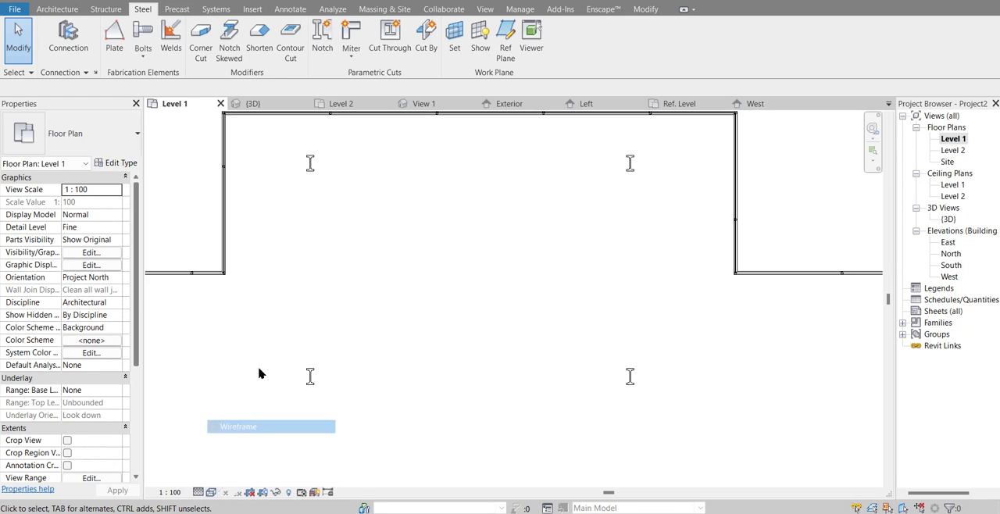
{"action": "middle_click_drag", "start_coordinate": [317, 235], "coordinate": [341, 311]}
{"action": "scroll", "coordinate": [326, 241], "scroll_direction": "down", "scroll_amount": 1}
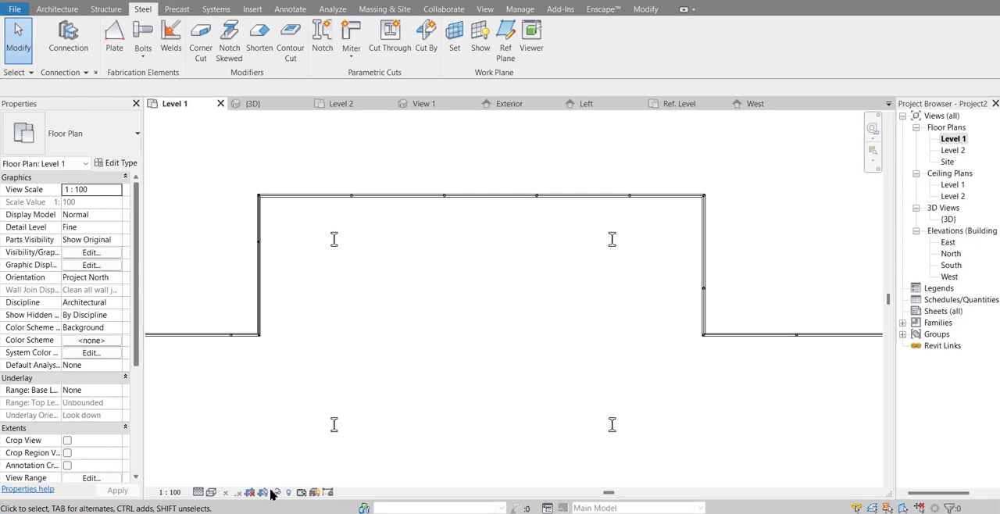
Step: In Level 1's visibility overrides, add Structure to the category filter and turn on Plates under Structural Connections
{"action": "left_click", "coordinate": [90, 253]}
{"action": "scroll", "coordinate": [337, 344], "scroll_direction": "down", "scroll_amount": 10}
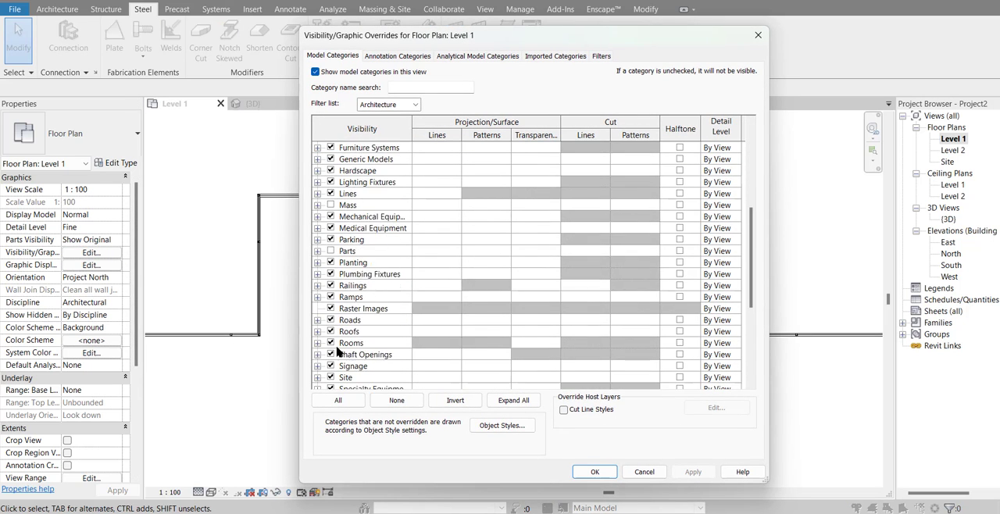
{"action": "scroll", "coordinate": [338, 344], "scroll_direction": "down", "scroll_amount": 1}
{"action": "left_click", "coordinate": [318, 263]}
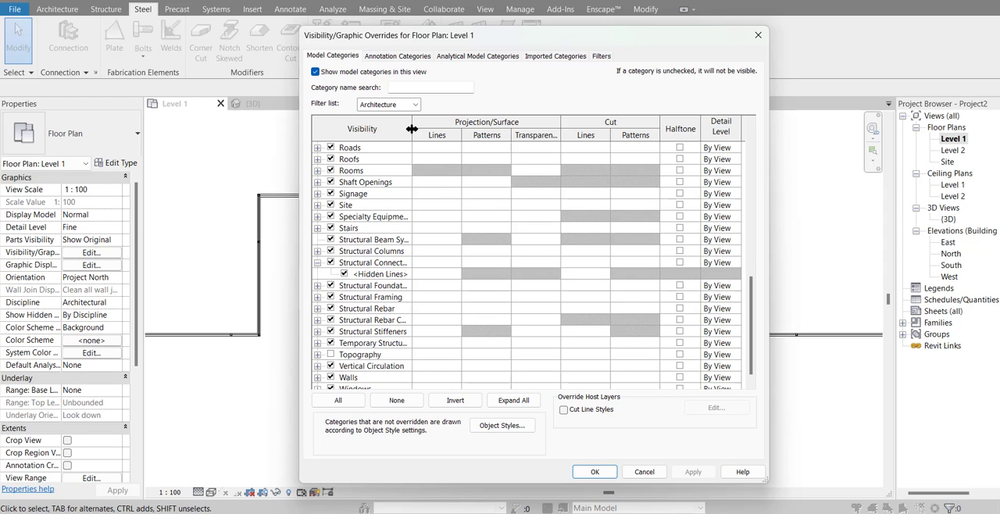
{"action": "left_click_drag", "start_coordinate": [415, 129], "coordinate": [505, 129]}
{"action": "left_click", "coordinate": [414, 105]}
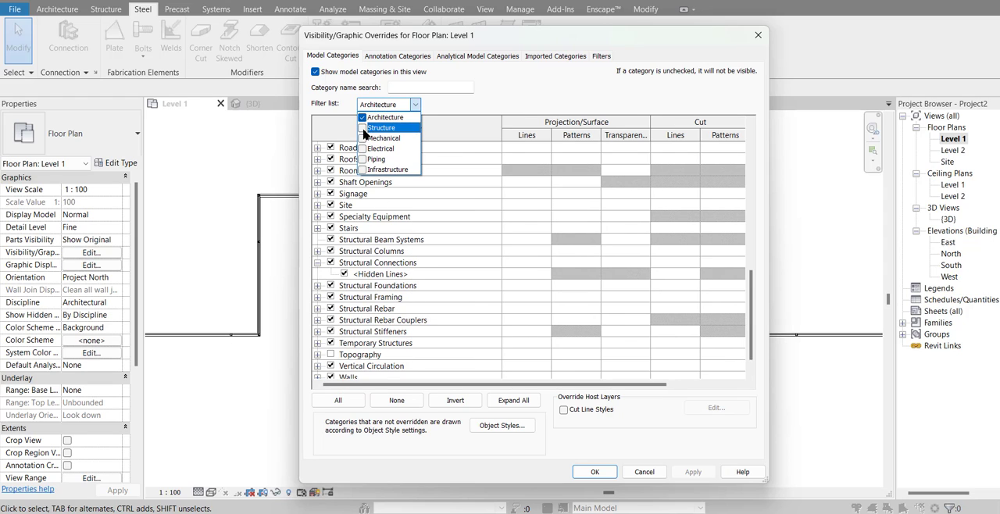
{"action": "left_click", "coordinate": [363, 129]}
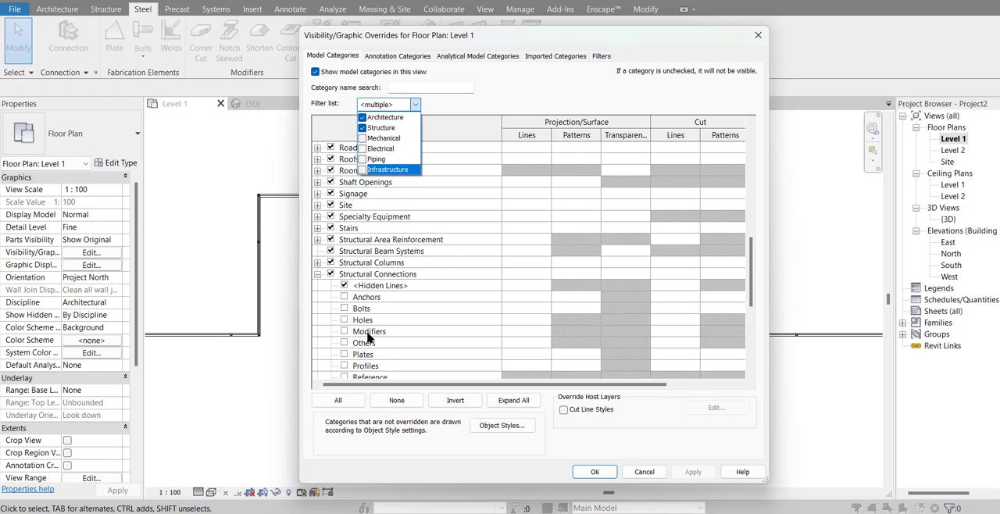
{"action": "scroll", "coordinate": [372, 360], "scroll_direction": "down", "scroll_amount": 1}
{"action": "left_click", "coordinate": [344, 332]}
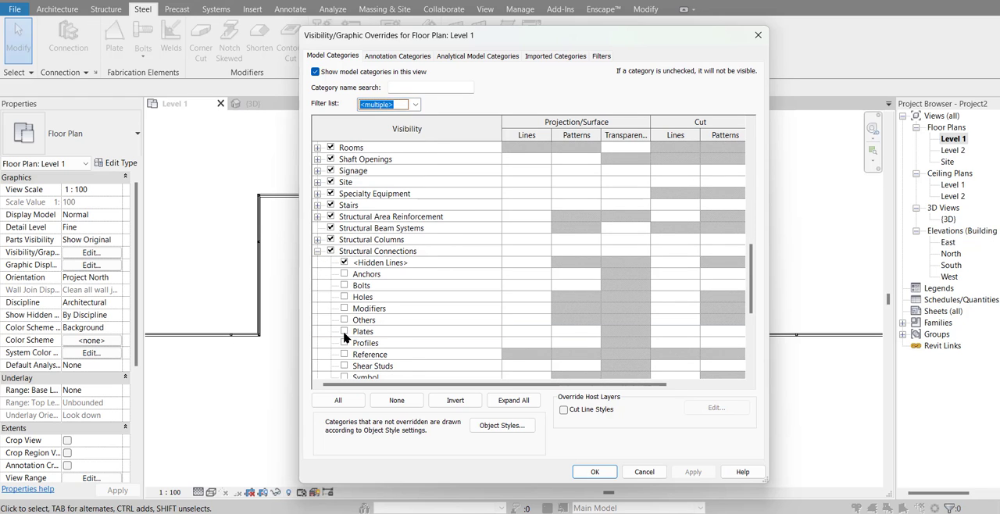
{"action": "left_click", "coordinate": [344, 331]}
{"action": "left_click", "coordinate": [595, 473]}
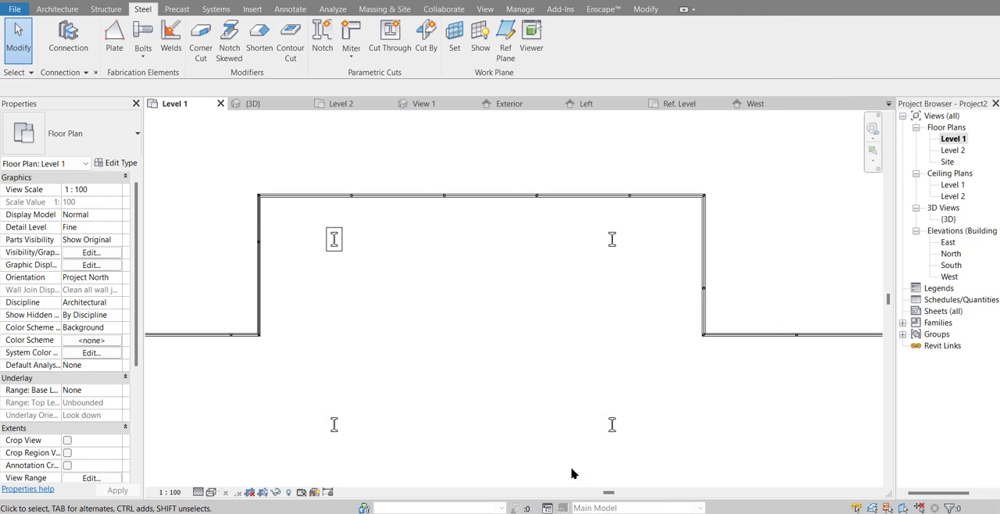
Step: Start a multiple copy of the base plate from the column's web midpoint and place one at the upper-right column in plan
{"action": "left_click", "coordinate": [336, 250]}
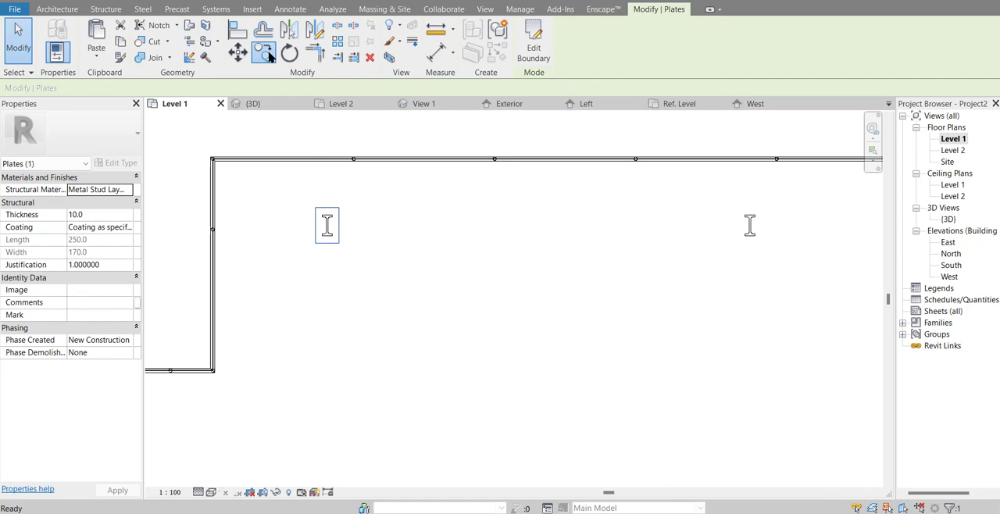
{"action": "left_click", "coordinate": [264, 52]}
{"action": "scroll", "coordinate": [325, 226], "scroll_direction": "up", "scroll_amount": 4}
{"action": "scroll", "coordinate": [322, 207], "scroll_direction": "up", "scroll_amount": 3}
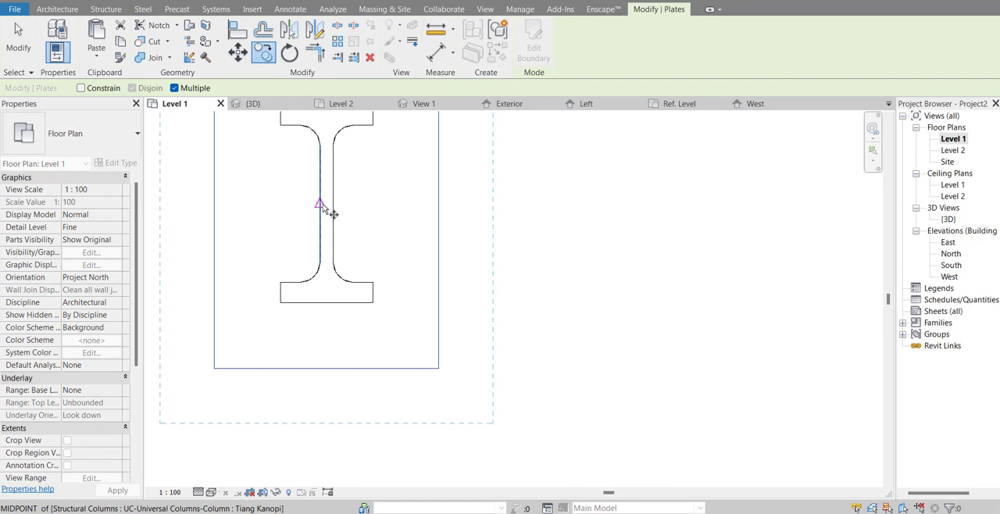
{"action": "left_click", "coordinate": [326, 205]}
{"action": "scroll", "coordinate": [320, 223], "scroll_direction": "down", "scroll_amount": 6}
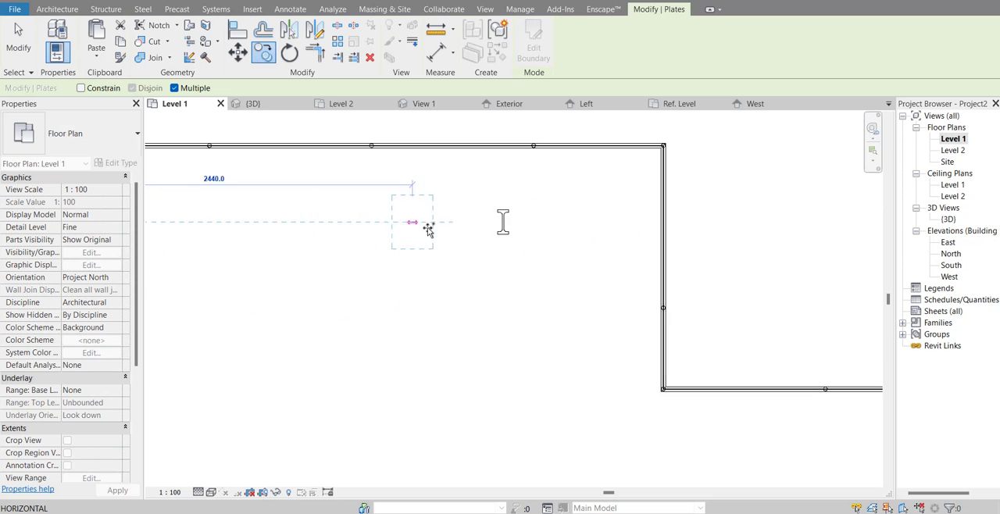
{"action": "scroll", "coordinate": [547, 227], "scroll_direction": "up", "scroll_amount": 5}
{"action": "scroll", "coordinate": [547, 219], "scroll_direction": "up", "scroll_amount": 4}
{"action": "scroll", "coordinate": [543, 222], "scroll_direction": "down", "scroll_amount": 6}
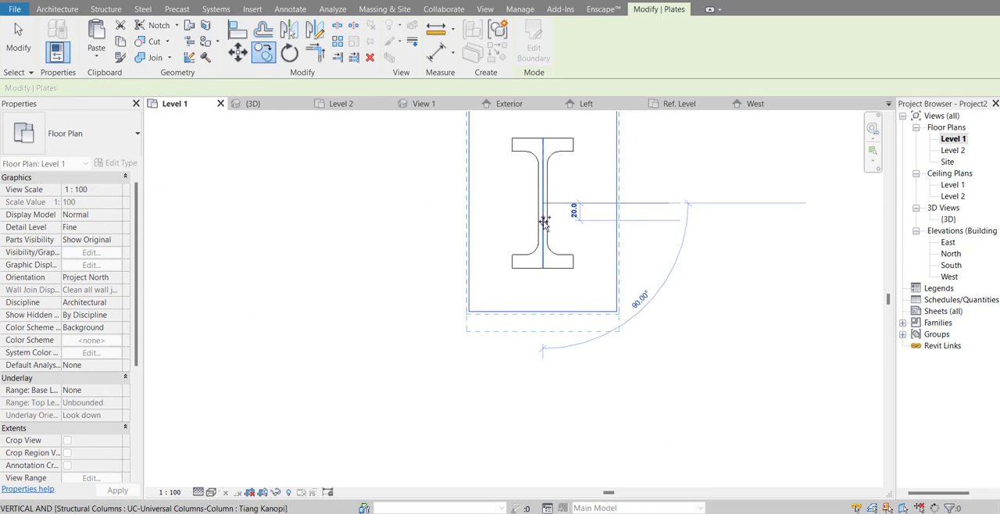
Step: Place plate copies at the web midpoints of the two lower columns in plan, and return to the 3D view of the canopy
{"action": "scroll", "coordinate": [543, 229], "scroll_direction": "down", "scroll_amount": 4}
{"action": "scroll", "coordinate": [531, 297], "scroll_direction": "up", "scroll_amount": 7}
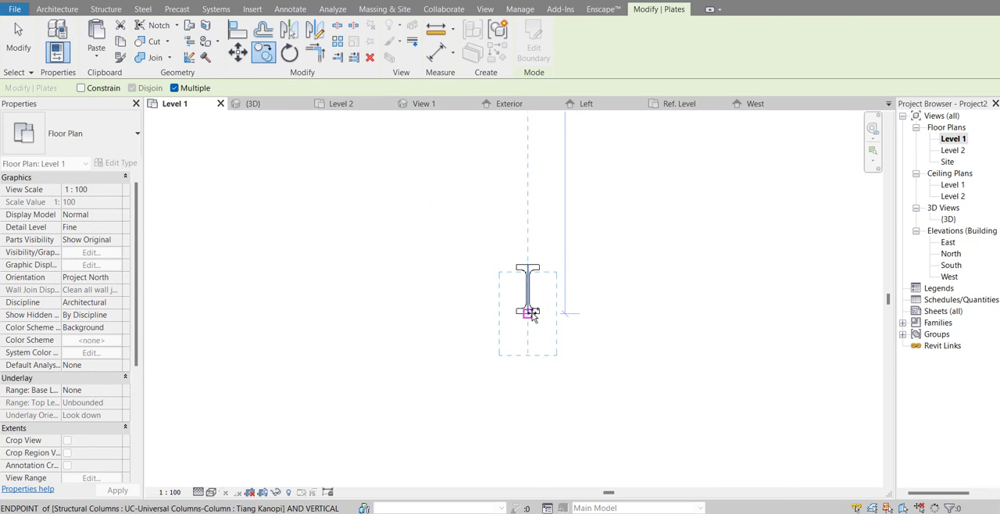
{"action": "scroll", "coordinate": [469, 281], "scroll_direction": "down", "scroll_amount": 5}
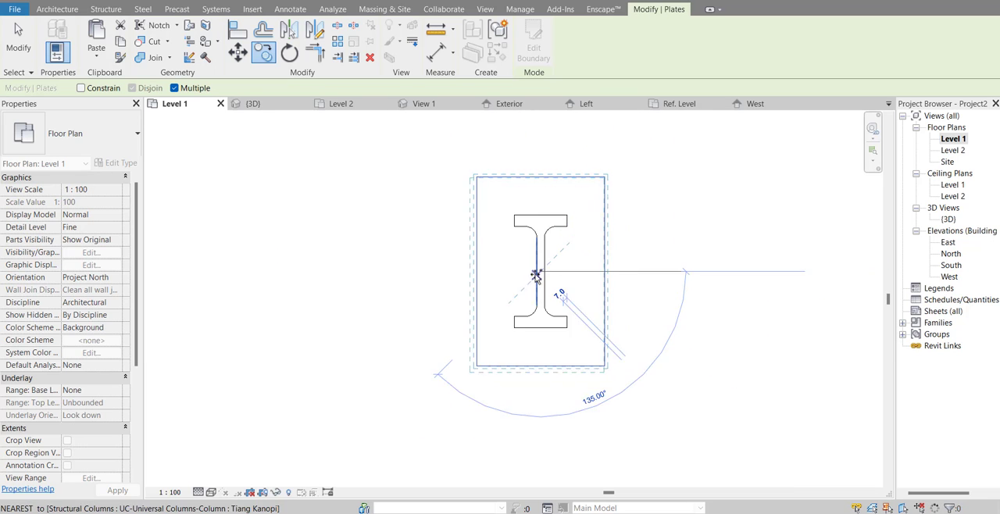
{"action": "scroll", "coordinate": [386, 279], "scroll_direction": "down", "scroll_amount": 2}
{"action": "middle_click_drag", "start_coordinate": [390, 284], "coordinate": [730, 297]}
{"action": "scroll", "coordinate": [467, 296], "scroll_direction": "up", "scroll_amount": 10}
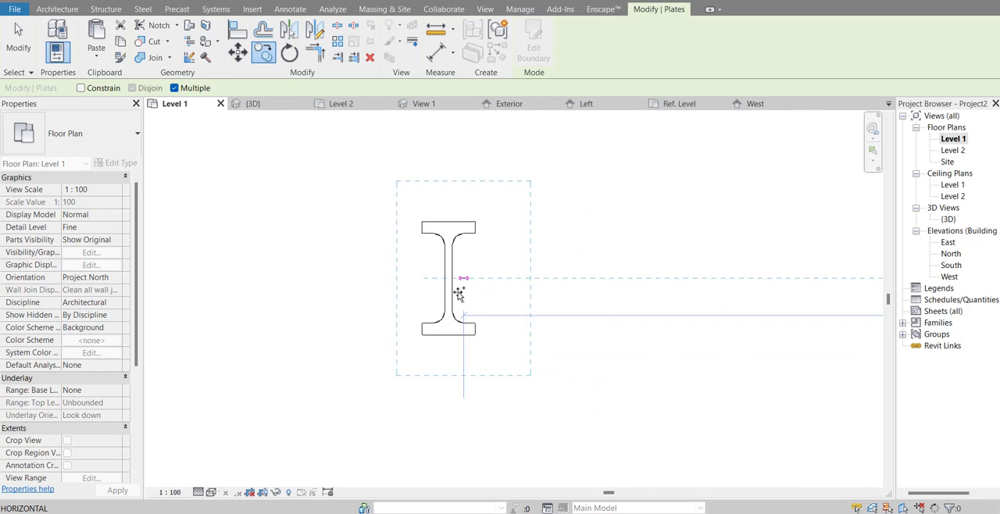
{"action": "double_click", "coordinate": [944, 220]}
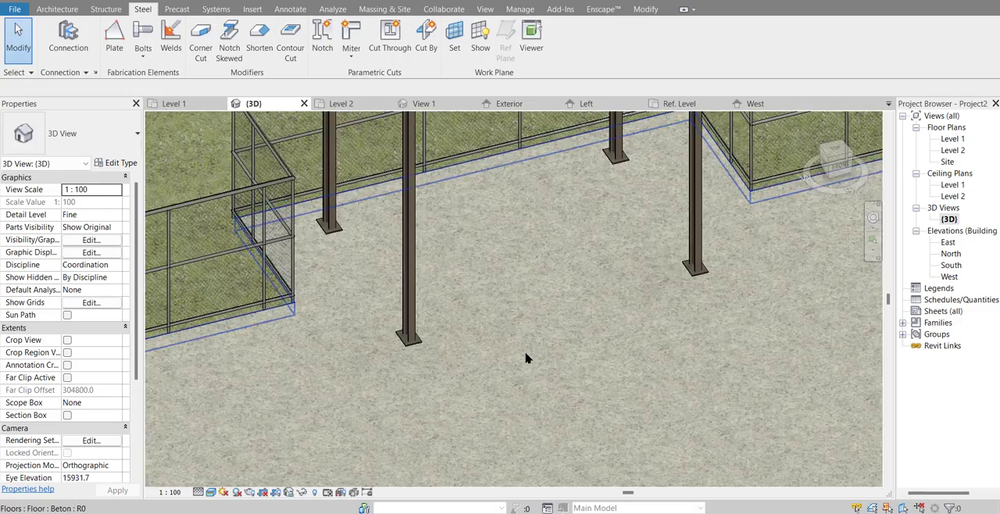
{"action": "scroll", "coordinate": [527, 357], "scroll_direction": "down", "scroll_amount": 3}
{"action": "middle_click_drag", "start_coordinate": [527, 370], "coordinate": [557, 349]}
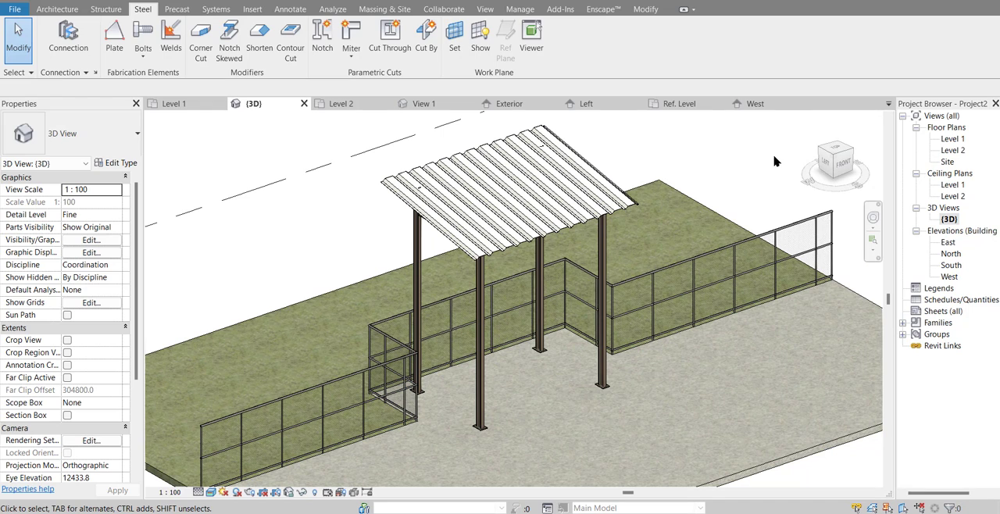